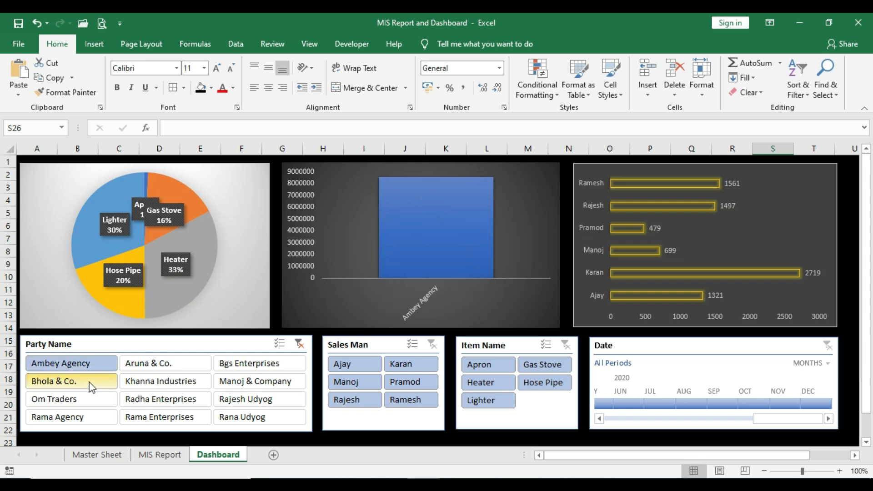
Add Bhola & Co., Om Traders and Rama Agency to the Ambey Agency selection in the dashboard's Party Name slicer
{"action": "left_click", "coordinate": [91, 386], "text": "ctrl"}
{"action": "left_click", "coordinate": [91, 403], "text": "ctrl"}
{"action": "left_click", "coordinate": [91, 419], "text": "ctrl"}
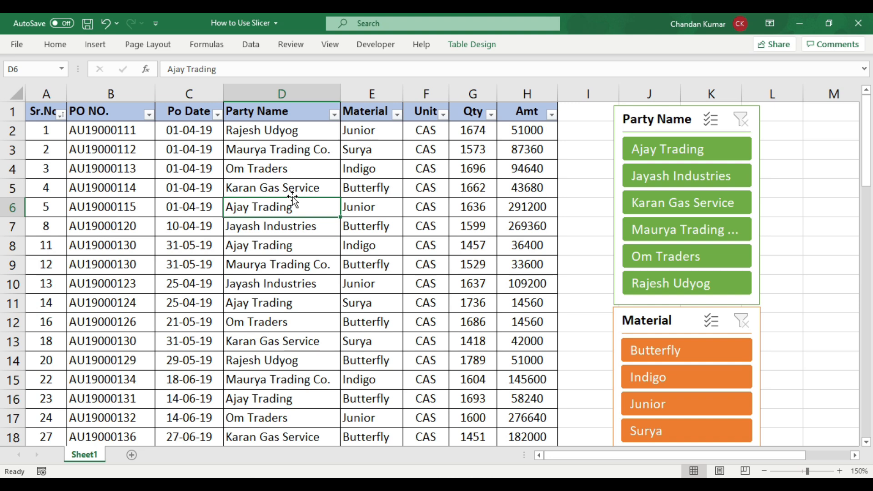
Examine the purchase order table and the Party Name and Material slicers beside it
{"action": "left_click", "coordinate": [373, 210]}
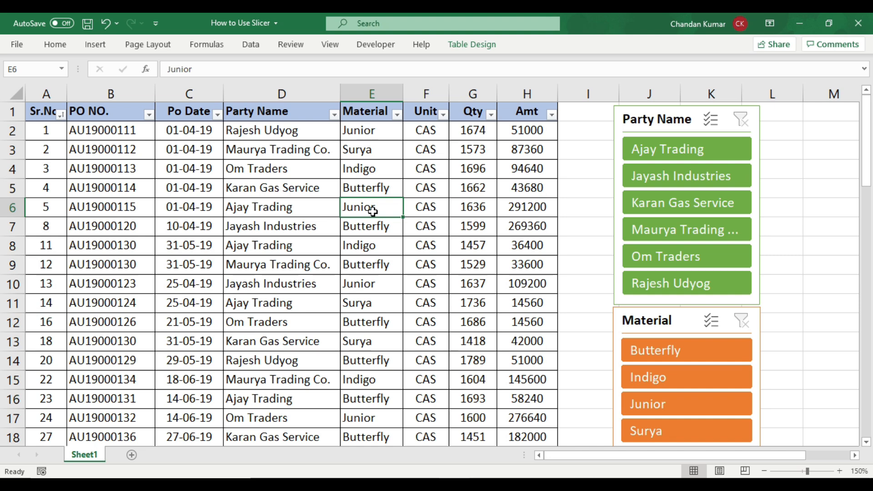
{"action": "left_click_drag", "start_coordinate": [44, 117], "coordinate": [452, 391]}
{"action": "left_click", "coordinate": [318, 300]}
{"action": "left_click", "coordinate": [655, 122]}
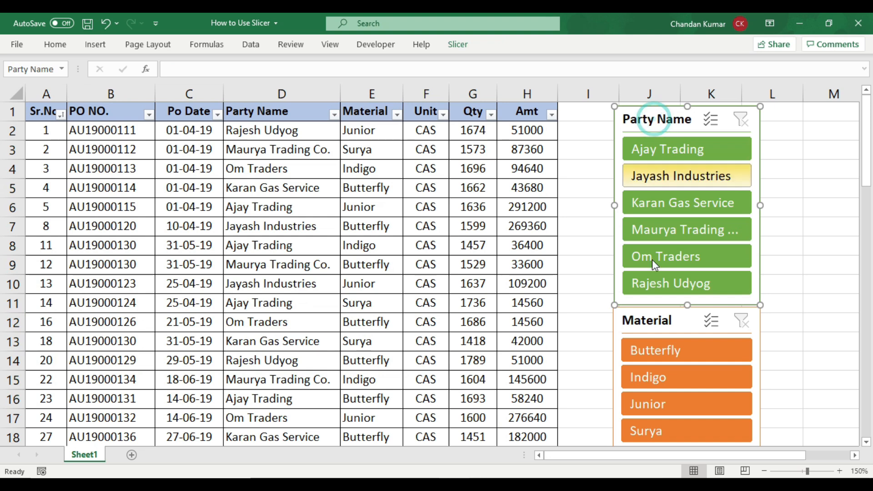
{"action": "left_click", "coordinate": [662, 319]}
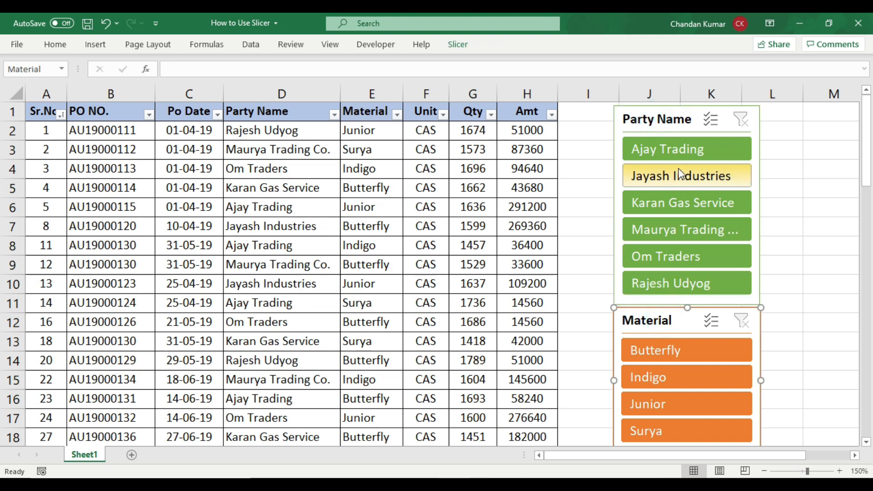
{"action": "left_click", "coordinate": [678, 320]}
{"action": "left_click", "coordinate": [335, 203]}
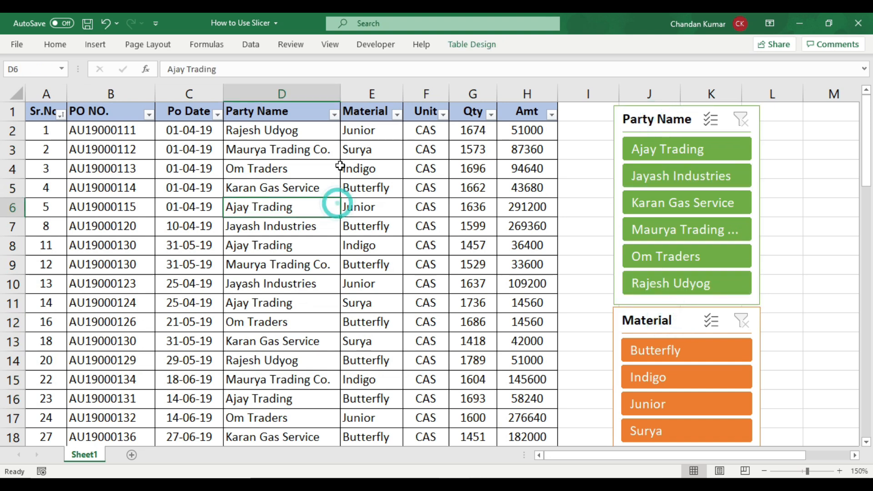
{"action": "left_click_drag", "start_coordinate": [47, 130], "coordinate": [492, 227]}
{"action": "left_click", "coordinate": [448, 364]}
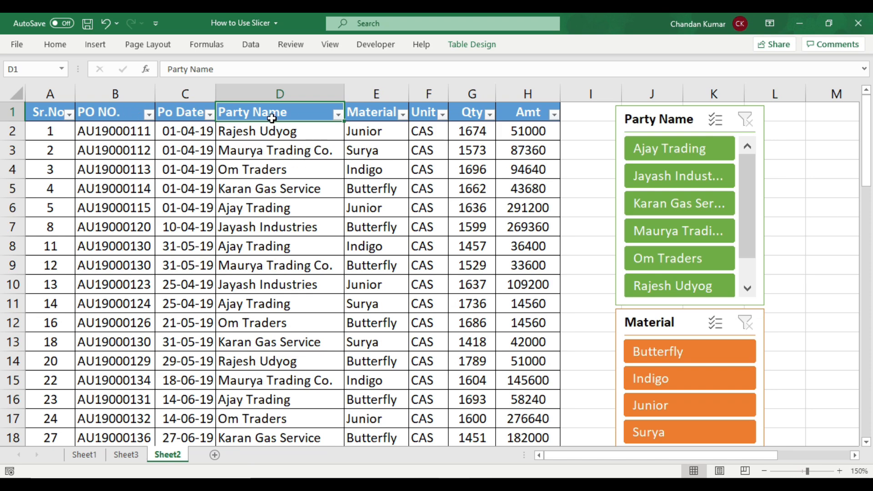
Filter the Party Name column through its header filter to Karan Gas Service and Rajesh Udyog, and review the listed rows
{"action": "left_click", "coordinate": [338, 115]}
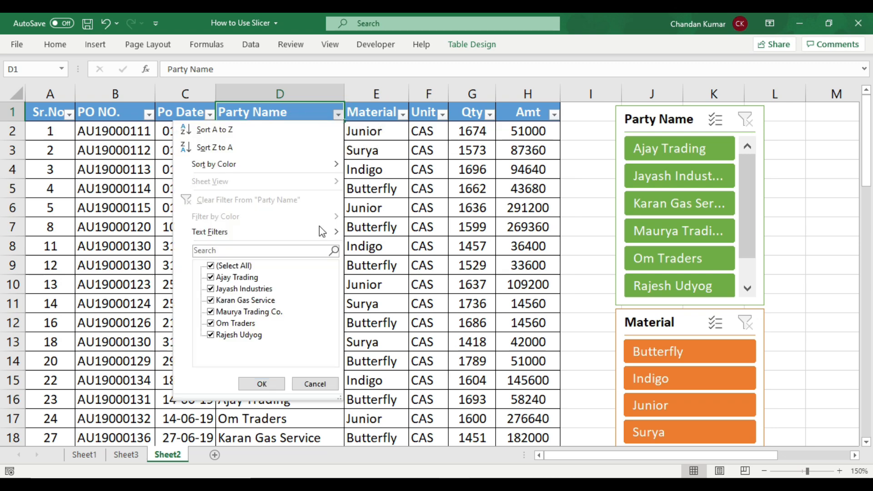
{"action": "left_click", "coordinate": [211, 266]}
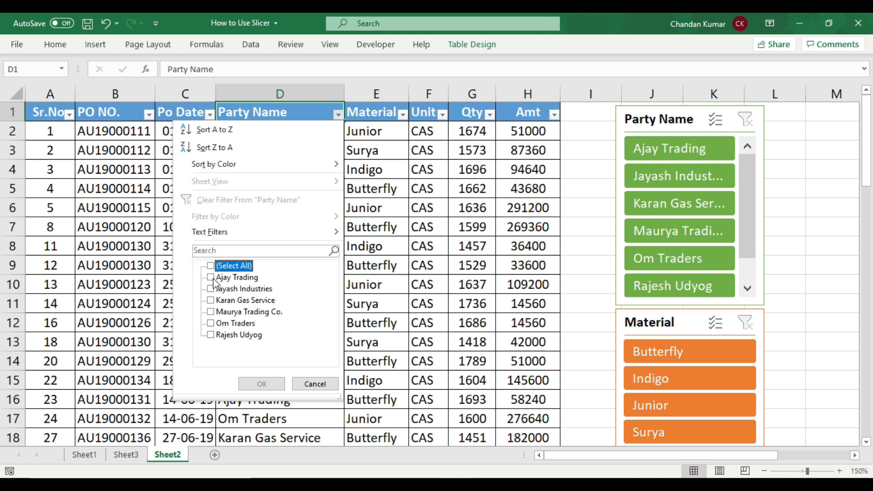
{"action": "left_click", "coordinate": [212, 302]}
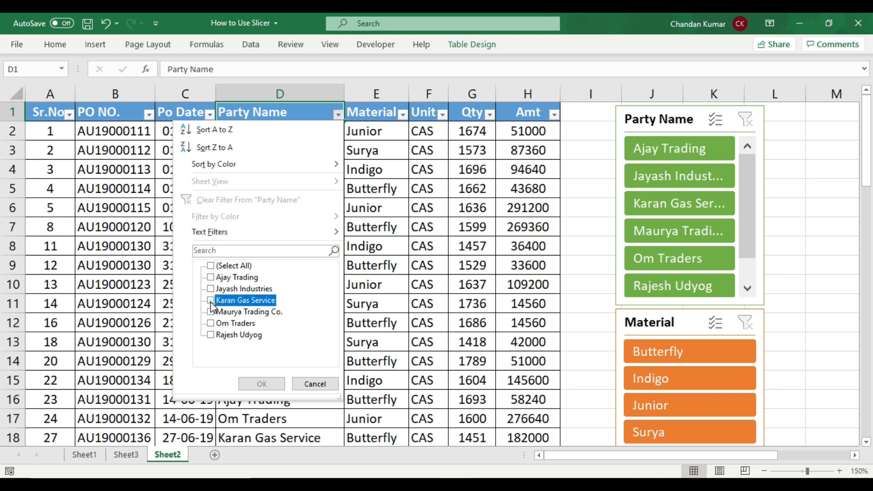
{"action": "left_click", "coordinate": [212, 336]}
{"action": "left_click", "coordinate": [257, 384]}
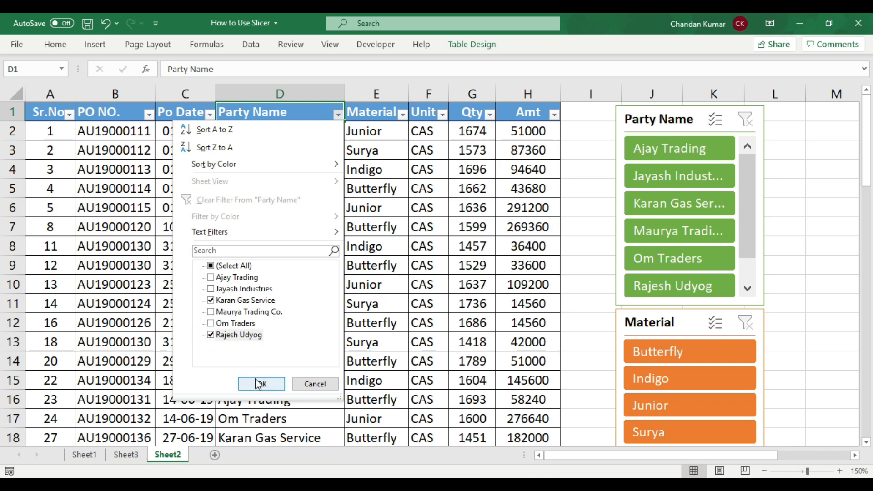
{"action": "left_click", "coordinate": [278, 387]}
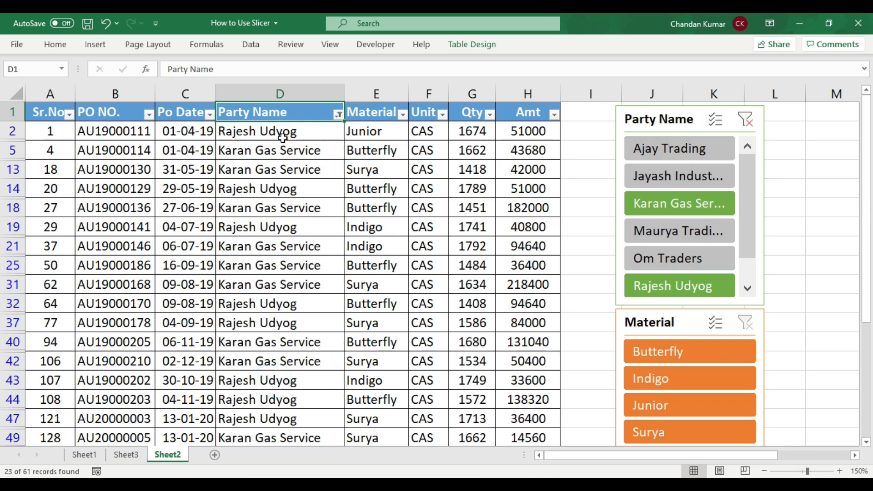
{"action": "left_click_drag", "start_coordinate": [289, 133], "coordinate": [285, 412]}
{"action": "left_click", "coordinate": [280, 368]}
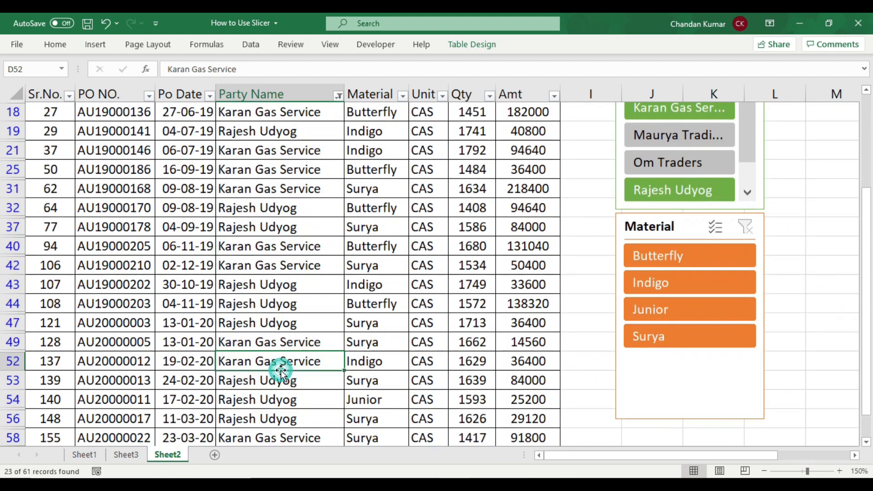
Change the Party Name column's header filter to Om Traders and Jayash Industries only, and review the filtered rows
{"action": "scroll", "coordinate": [295, 294], "scroll_direction": "up", "scroll_amount": 2}
{"action": "left_click", "coordinate": [338, 115]}
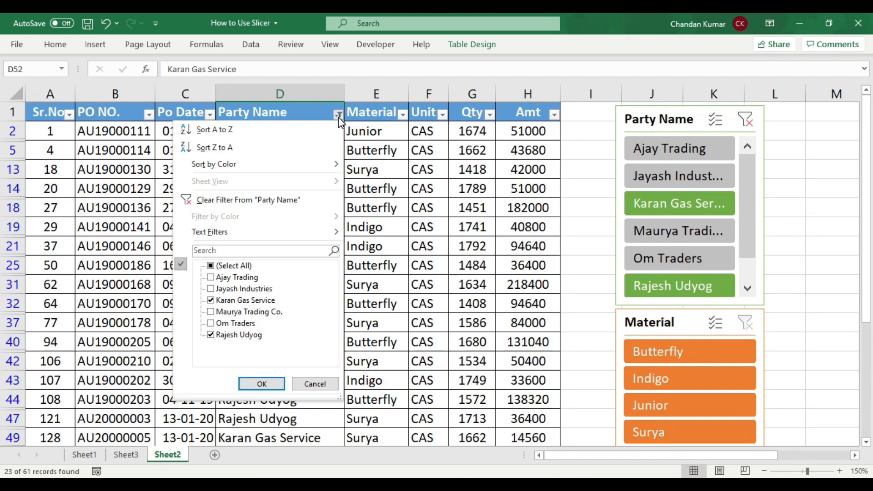
{"action": "left_click", "coordinate": [211, 300]}
{"action": "left_click", "coordinate": [211, 335]}
{"action": "left_click", "coordinate": [211, 324]}
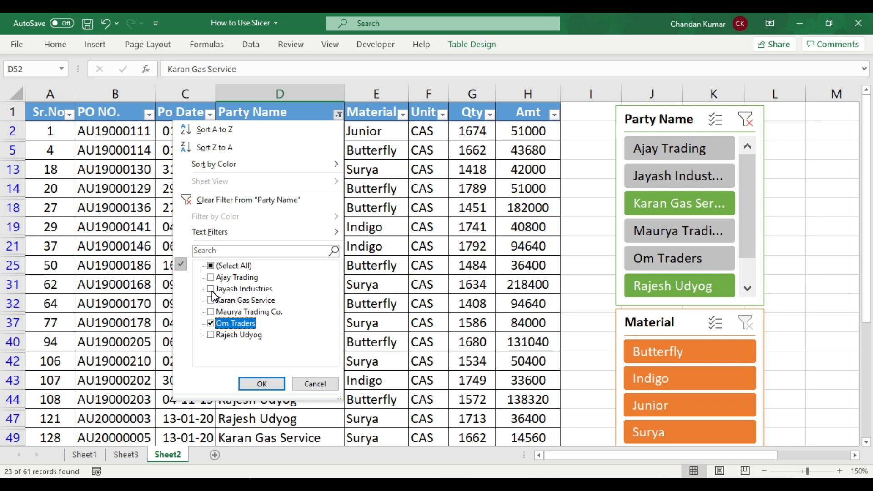
{"action": "left_click", "coordinate": [211, 288]}
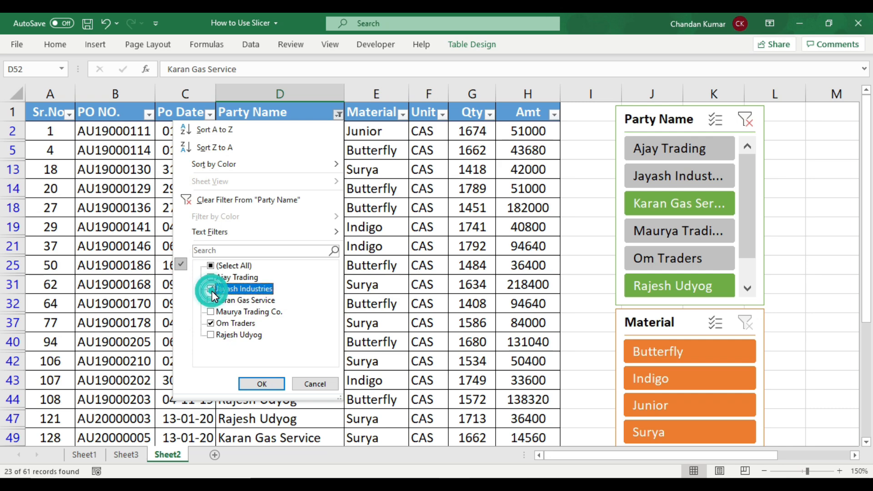
{"action": "left_click", "coordinate": [262, 384]}
{"action": "left_click", "coordinate": [275, 203]}
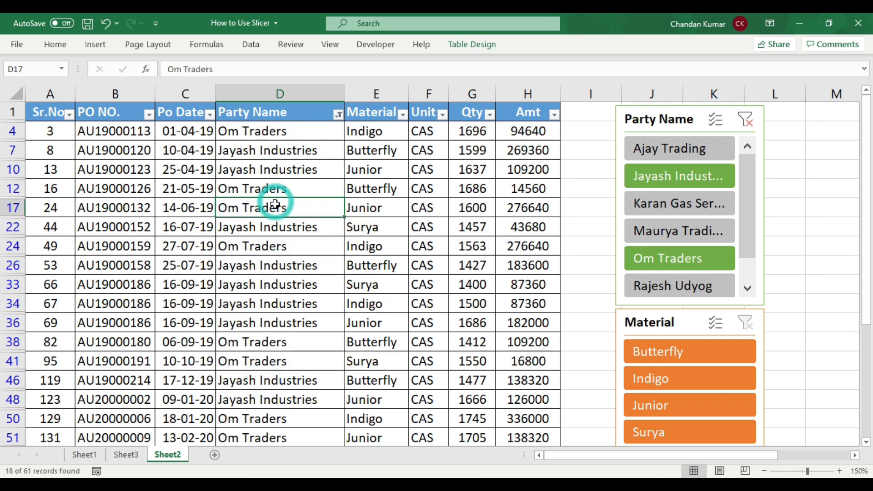
{"action": "left_click_drag", "start_coordinate": [314, 128], "coordinate": [284, 383]}
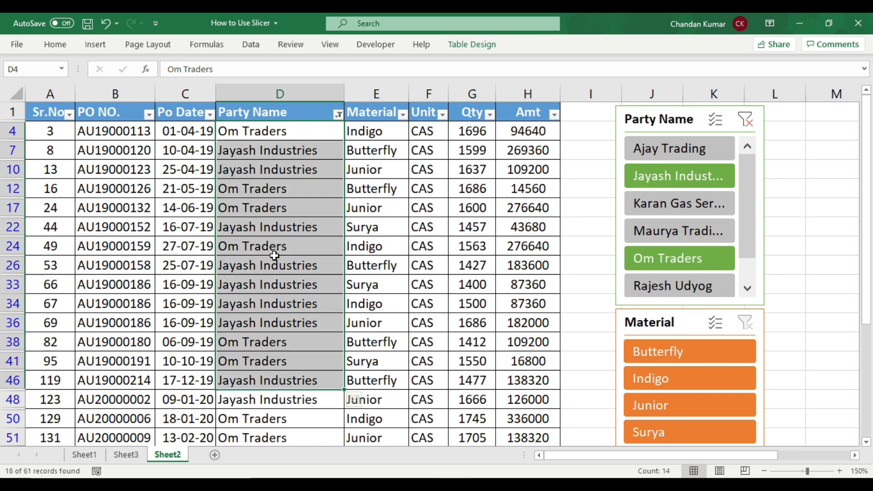
{"action": "left_click", "coordinate": [274, 258]}
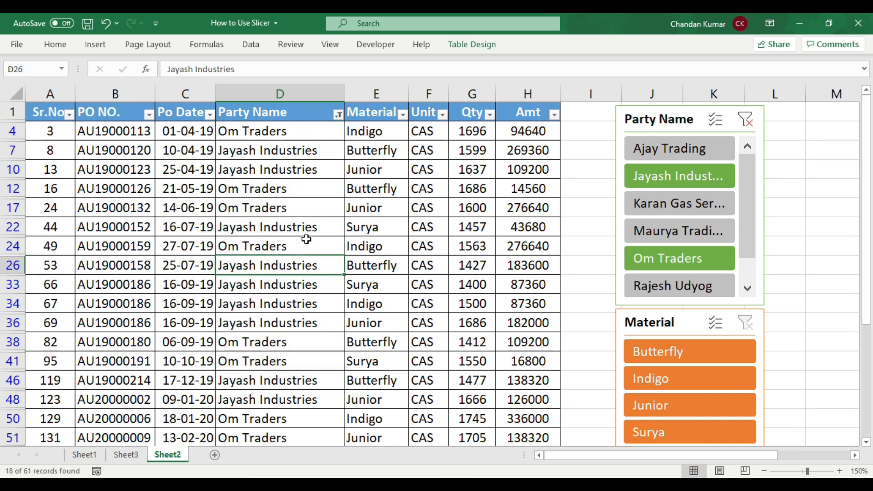
{"action": "left_click", "coordinate": [338, 115]}
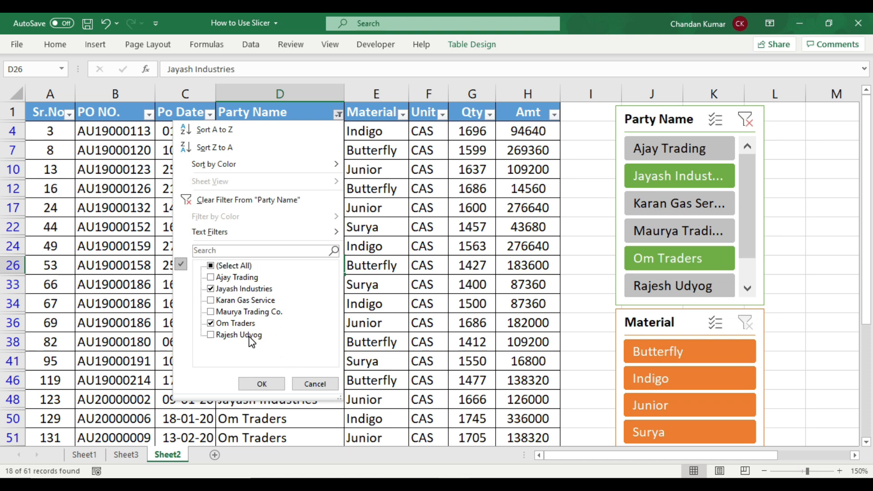
{"action": "left_click", "coordinate": [315, 384]}
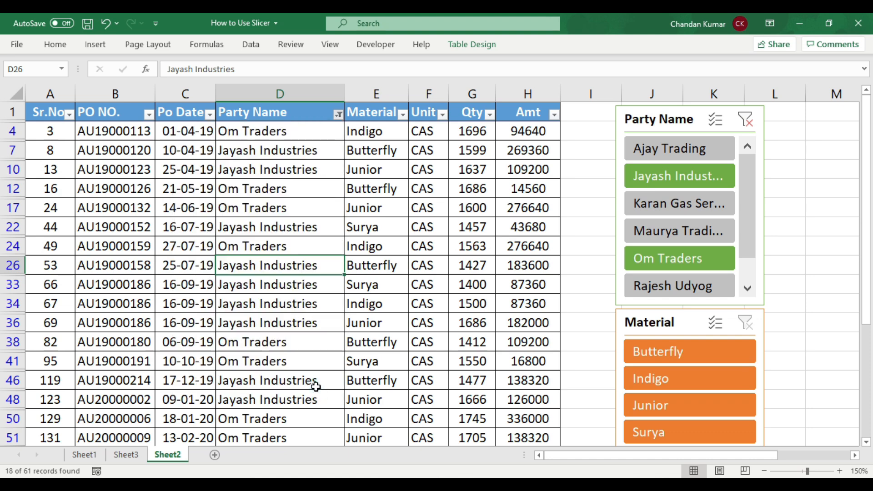
{"action": "left_click_drag", "start_coordinate": [293, 131], "coordinate": [292, 359]}
{"action": "left_click", "coordinate": [297, 262]}
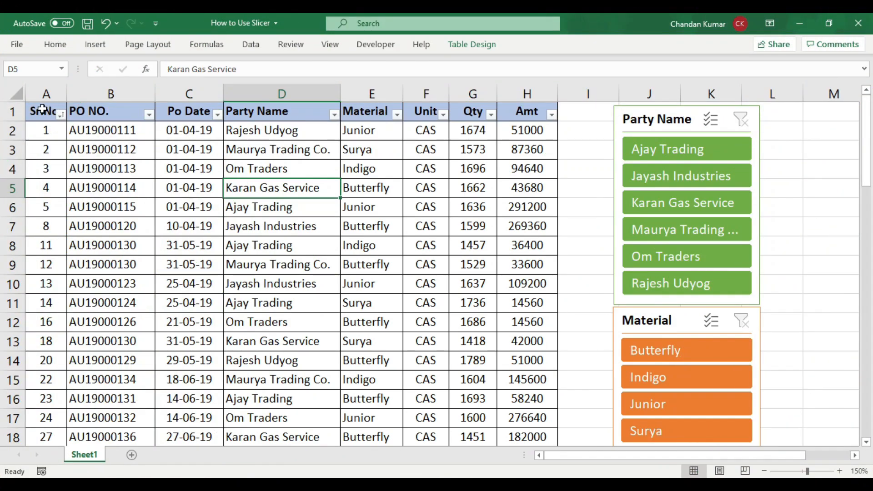
{"action": "left_click_drag", "start_coordinate": [42, 110], "coordinate": [527, 113]}
{"action": "left_click", "coordinate": [463, 183]}
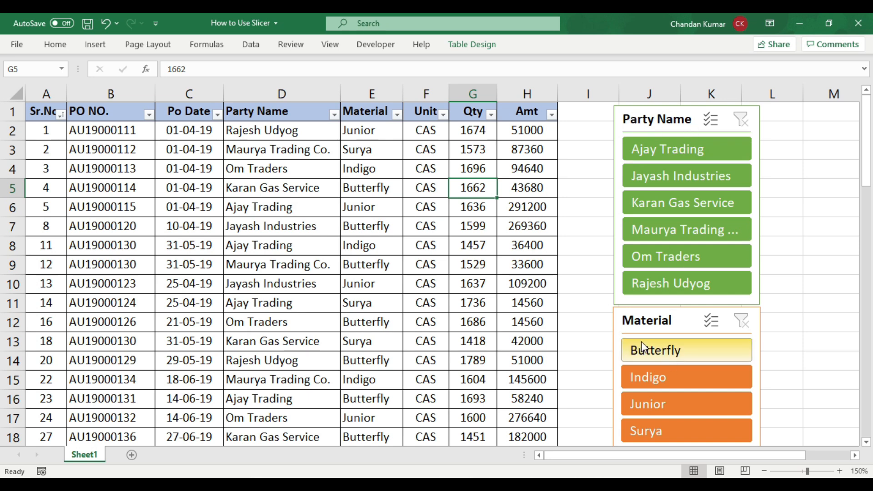
{"action": "left_click_drag", "start_coordinate": [41, 111], "coordinate": [527, 115]}
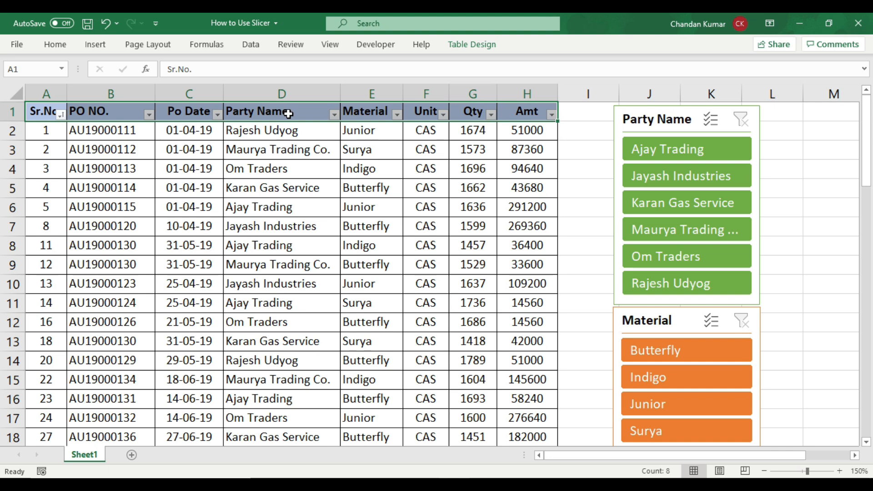
{"action": "left_click", "coordinate": [627, 119]}
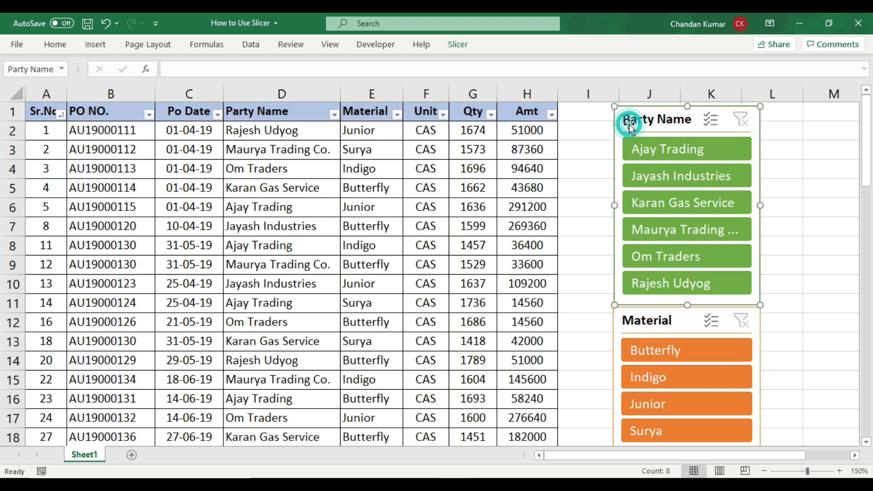
{"action": "left_click", "coordinate": [652, 317]}
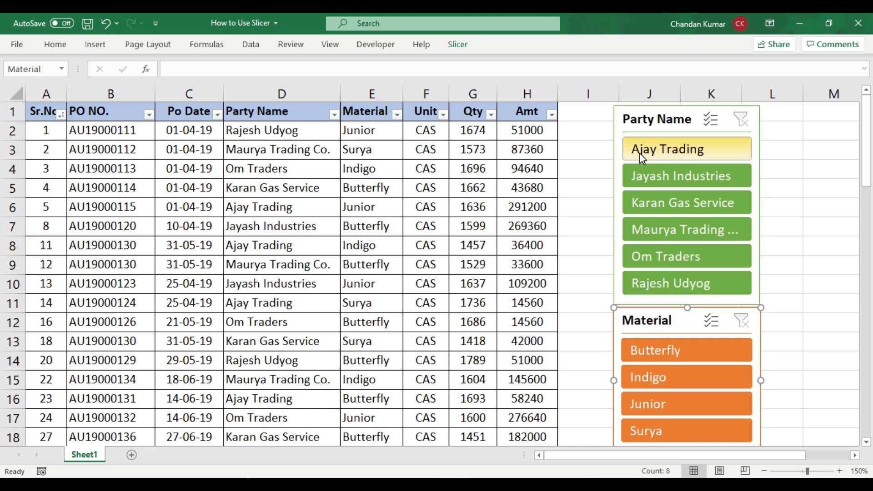
Filter the table on Sheet1 to Ajay Trading with the Party Name slicer and review the rows
{"action": "left_click", "coordinate": [717, 153]}
{"action": "left_click_drag", "start_coordinate": [263, 132], "coordinate": [256, 275]}
{"action": "left_click", "coordinate": [390, 173]}
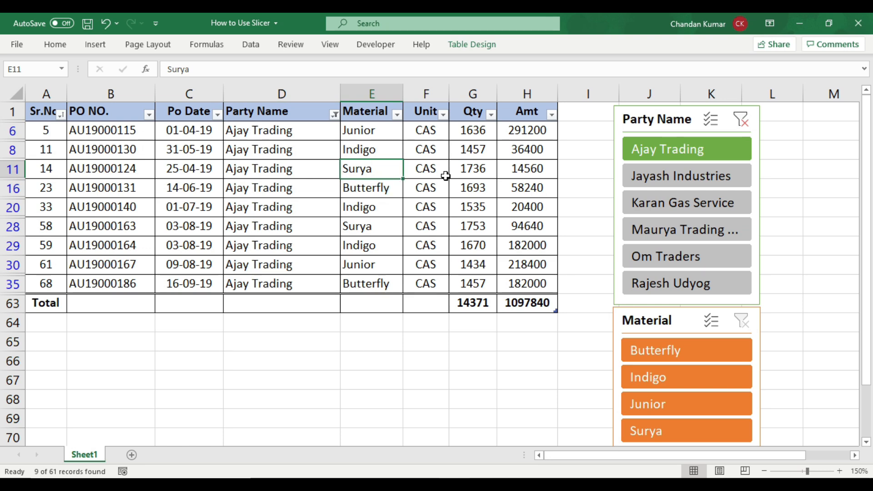
{"action": "left_click", "coordinate": [444, 176]}
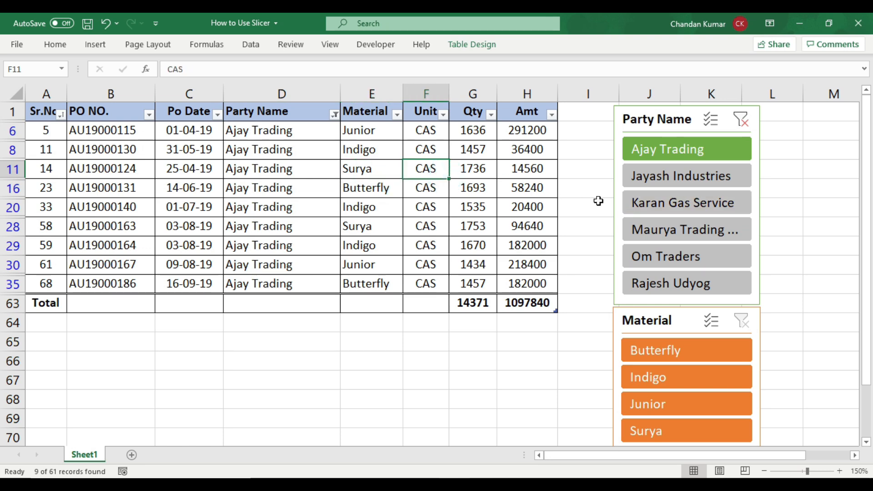
Switch the Party Name slicer to Karan Gas Service and review that party's rows
{"action": "left_click", "coordinate": [653, 203]}
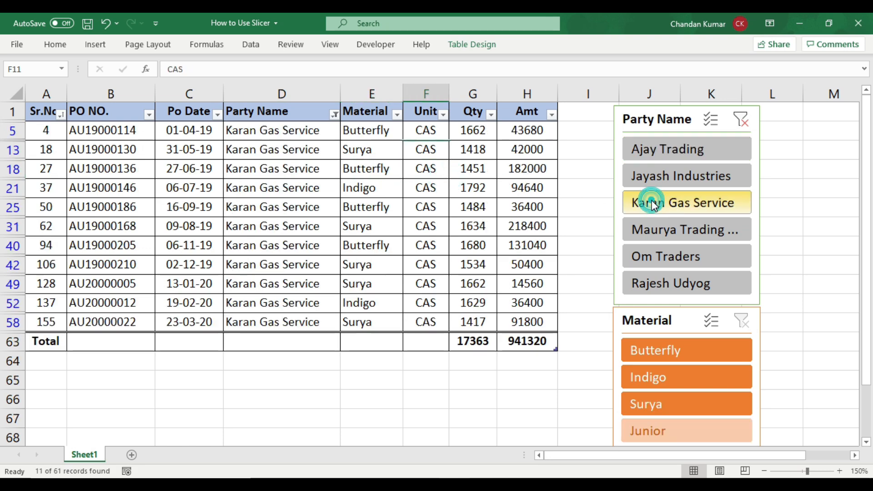
{"action": "left_click_drag", "start_coordinate": [265, 130], "coordinate": [503, 302]}
{"action": "left_click", "coordinate": [426, 284]}
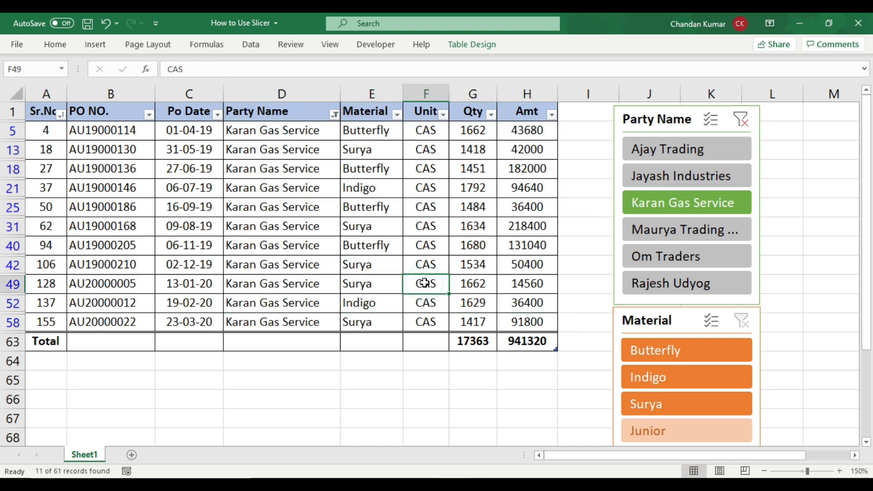
Filter the table to Om Traders with the Party Name slicer, review the rows, and clear the slicer's filter
{"action": "left_click", "coordinate": [711, 255]}
{"action": "left_click", "coordinate": [289, 173]}
{"action": "left_click_drag", "start_coordinate": [279, 123], "coordinate": [513, 271]}
{"action": "left_click", "coordinate": [182, 242]}
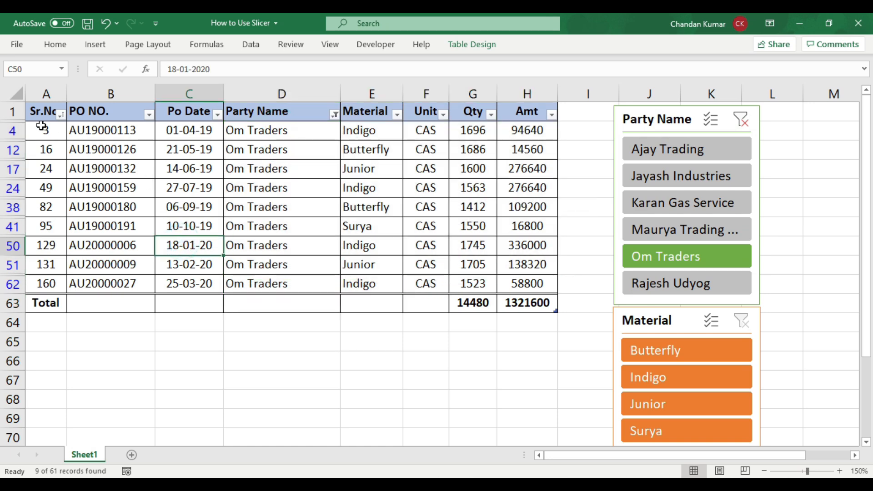
{"action": "left_click", "coordinate": [248, 142]}
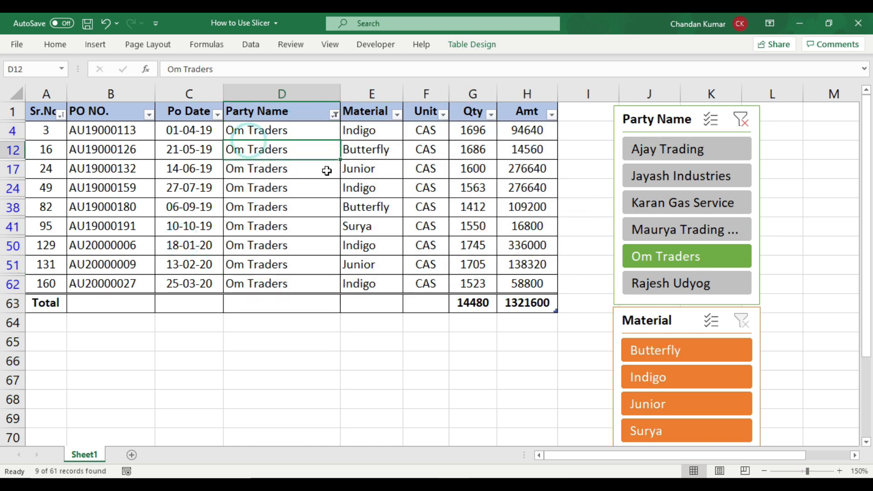
{"action": "left_click", "coordinate": [741, 122]}
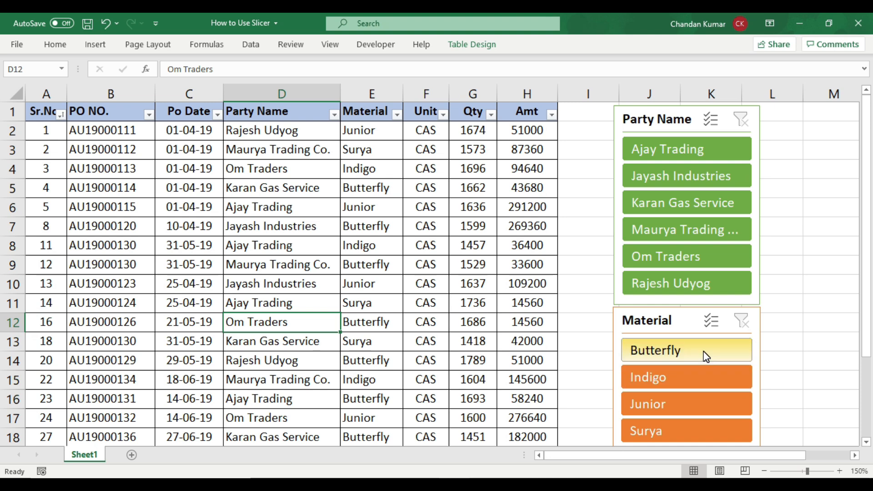
Filter the table to Butterfly with the Material slicer and select the filtered cells in the Material column
{"action": "left_click", "coordinate": [706, 349]}
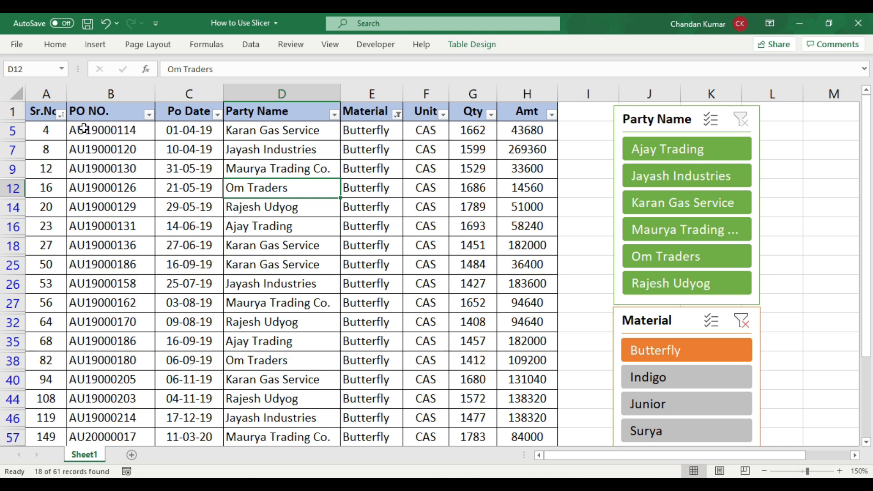
{"action": "left_click", "coordinate": [370, 93]}
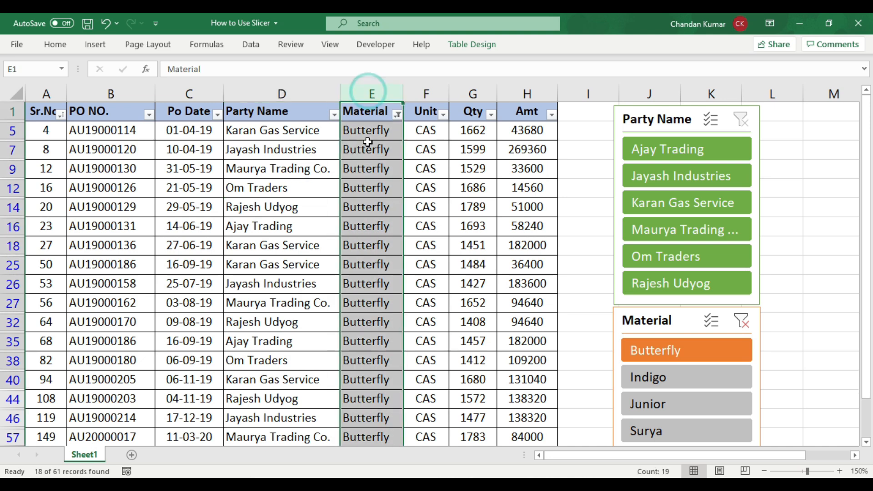
{"action": "left_click_drag", "start_coordinate": [368, 130], "coordinate": [385, 398]}
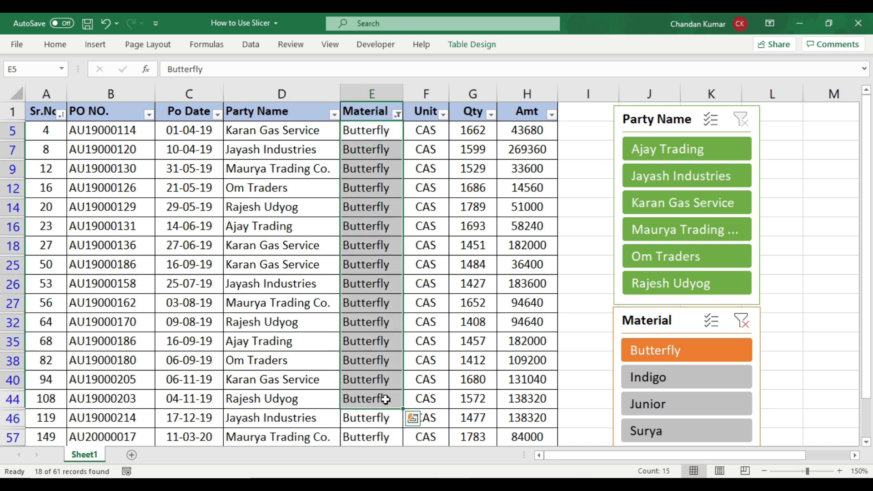
Switch the Material slicer to Indigo and select the filtered cells in the Material column
{"action": "left_click", "coordinate": [473, 379]}
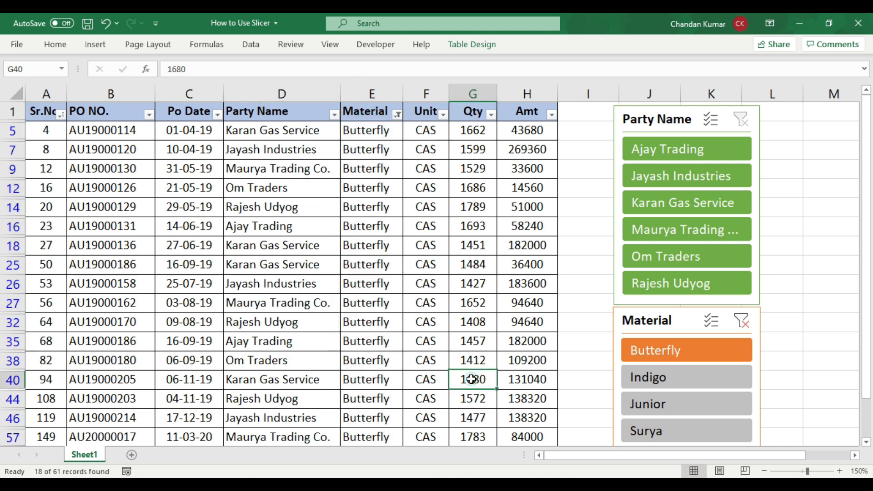
{"action": "left_click", "coordinate": [689, 382]}
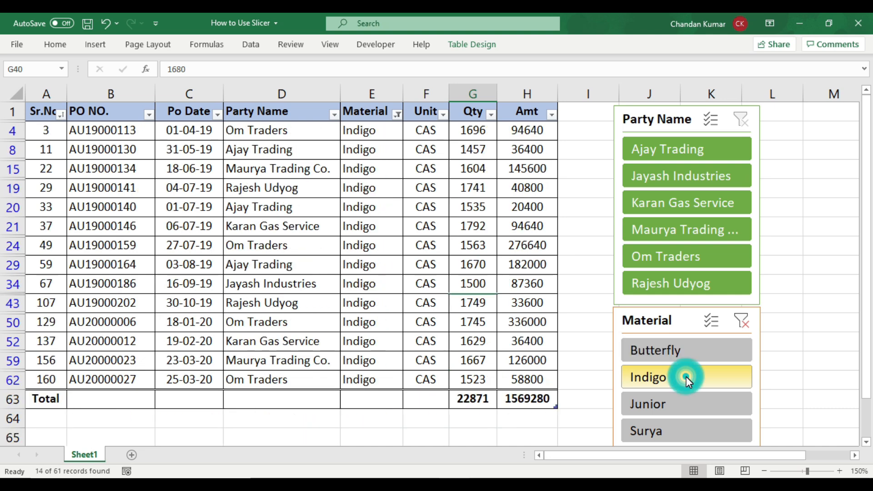
{"action": "left_click", "coordinate": [378, 129]}
{"action": "left_click_drag", "start_coordinate": [379, 129], "coordinate": [384, 378]}
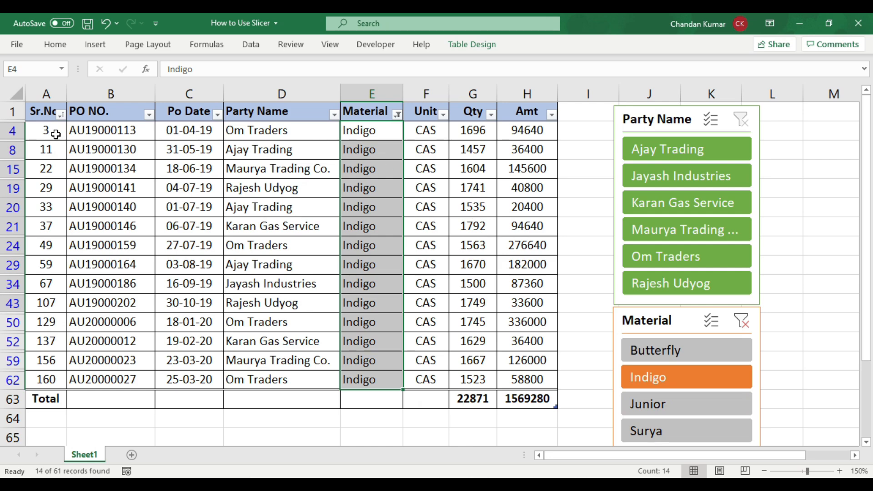
Filter the table to Junior and then to Surya with the Material slicer, and review the Surya rows
{"action": "left_click", "coordinate": [677, 418]}
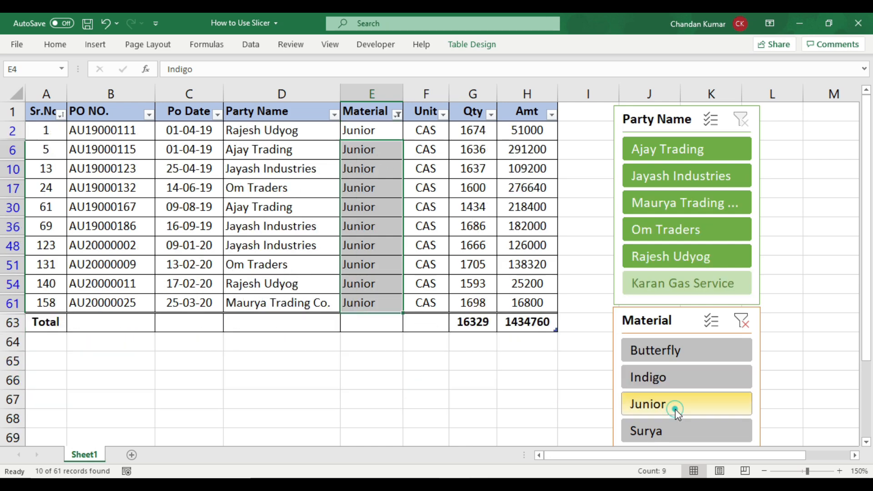
{"action": "left_click", "coordinate": [668, 437]}
{"action": "left_click", "coordinate": [287, 174]}
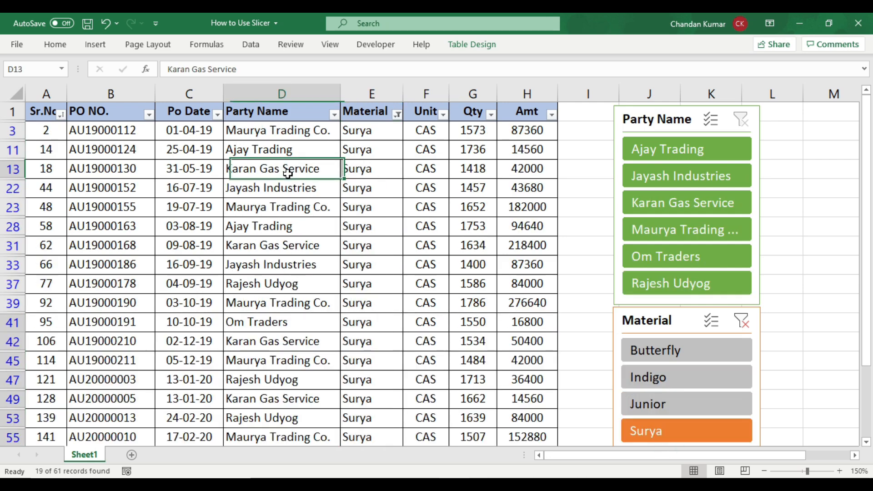
{"action": "left_click_drag", "start_coordinate": [77, 131], "coordinate": [538, 437]}
{"action": "left_click", "coordinate": [402, 302]}
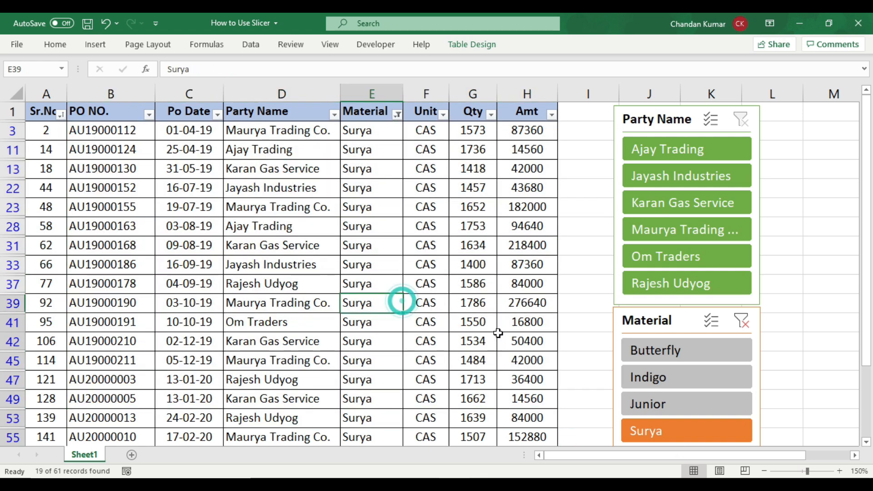
Clear the Material slicer's filter and select cell E4 in the full table
{"action": "left_click", "coordinate": [742, 323]}
{"action": "left_click", "coordinate": [362, 225]}
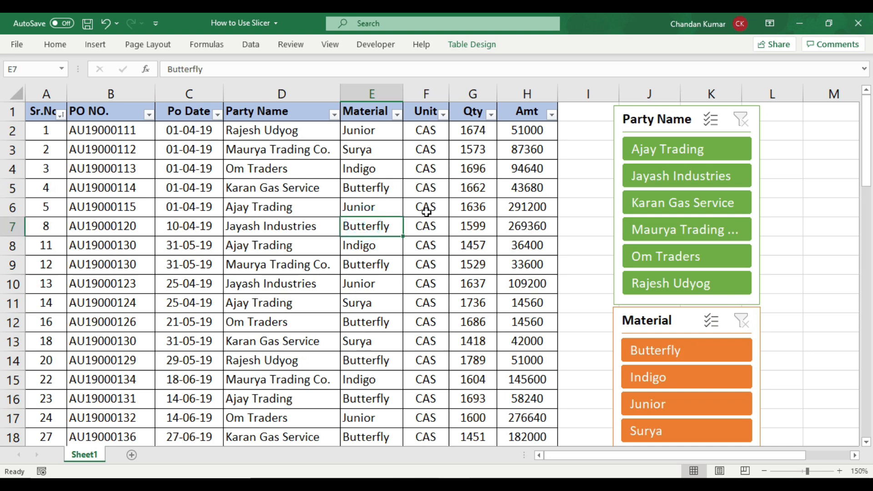
{"action": "key", "text": "Up"}
{"action": "key", "text": "Up"}
{"action": "key", "text": "Up"}
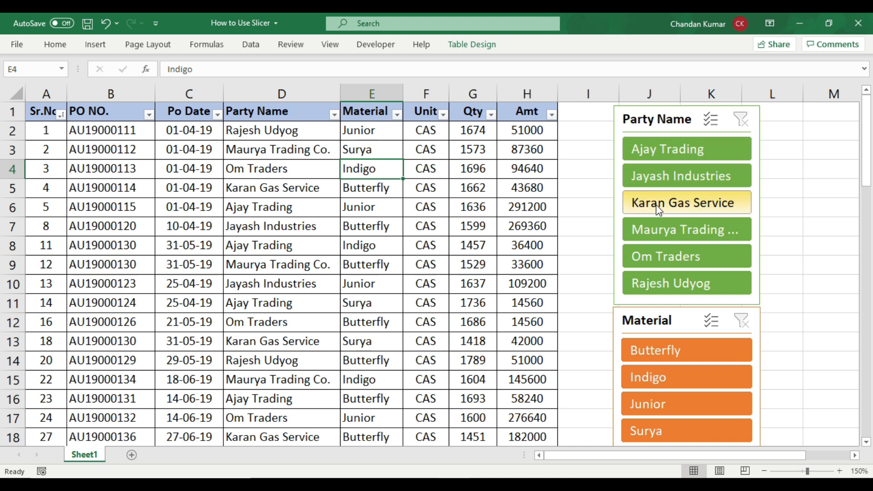
Multi-select Ajay Trading, Jayash Industries and Karan Gas Service in the Party Name slicer and review the filtered party names
{"action": "left_click", "coordinate": [676, 150]}
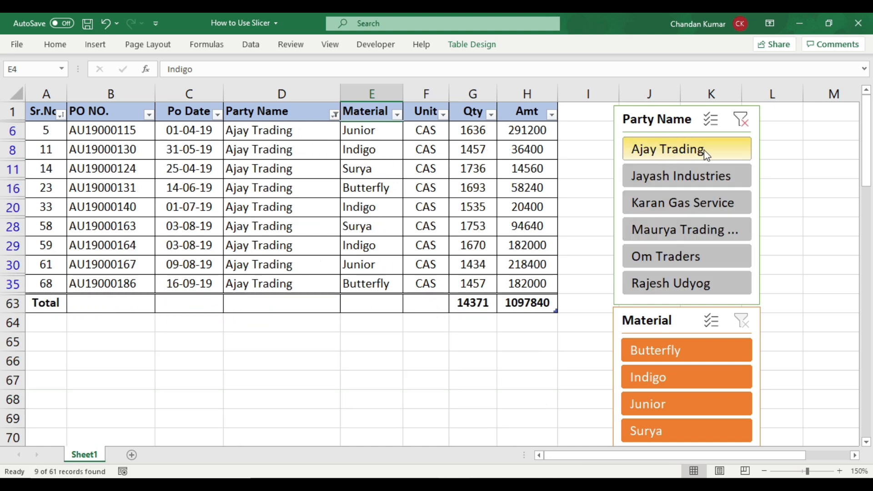
{"action": "left_click", "coordinate": [711, 119]}
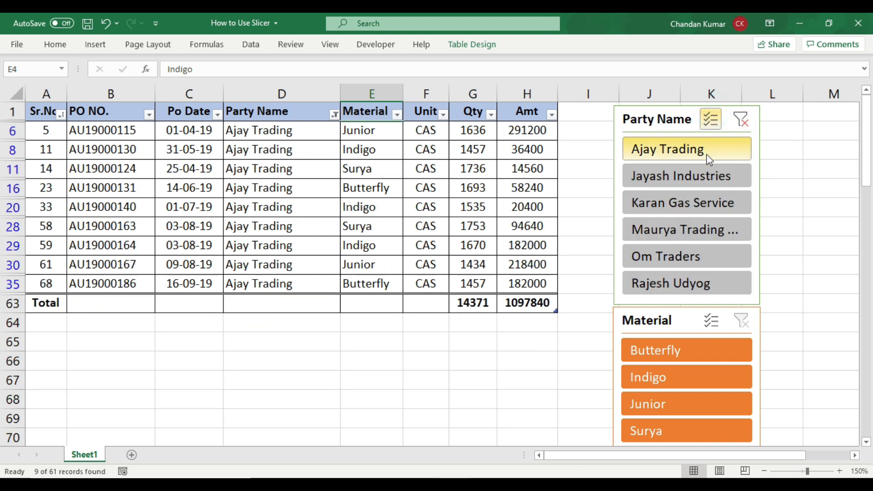
{"action": "left_click", "coordinate": [685, 177]}
{"action": "left_click", "coordinate": [679, 201]}
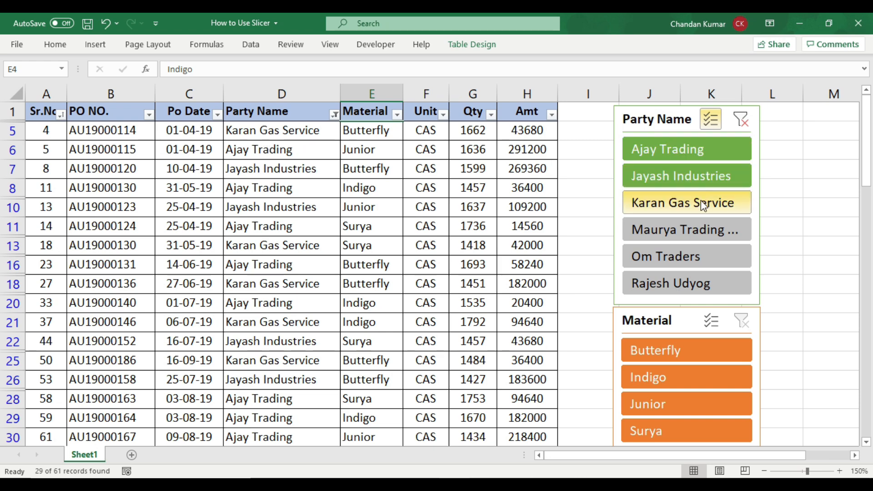
{"action": "left_click_drag", "start_coordinate": [269, 132], "coordinate": [285, 430]}
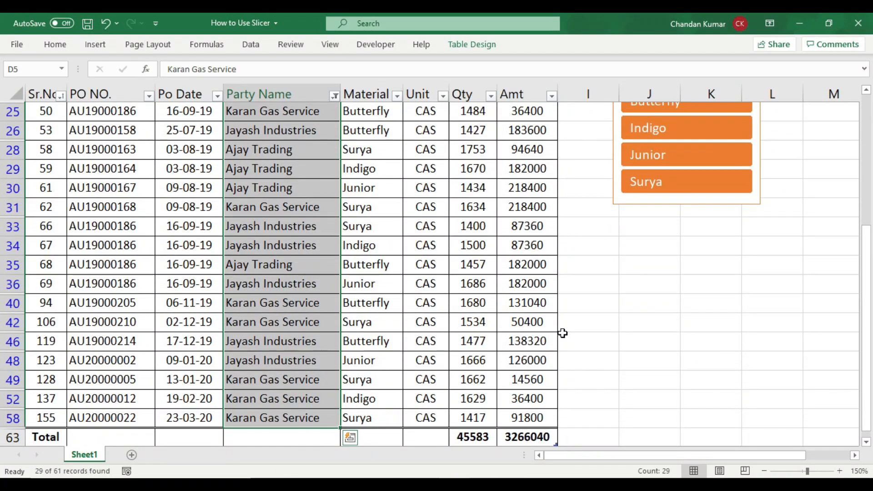
{"action": "scroll", "coordinate": [521, 262], "scroll_direction": "up", "scroll_amount": 3}
{"action": "scroll", "coordinate": [521, 263], "scroll_direction": "up", "scroll_amount": 2}
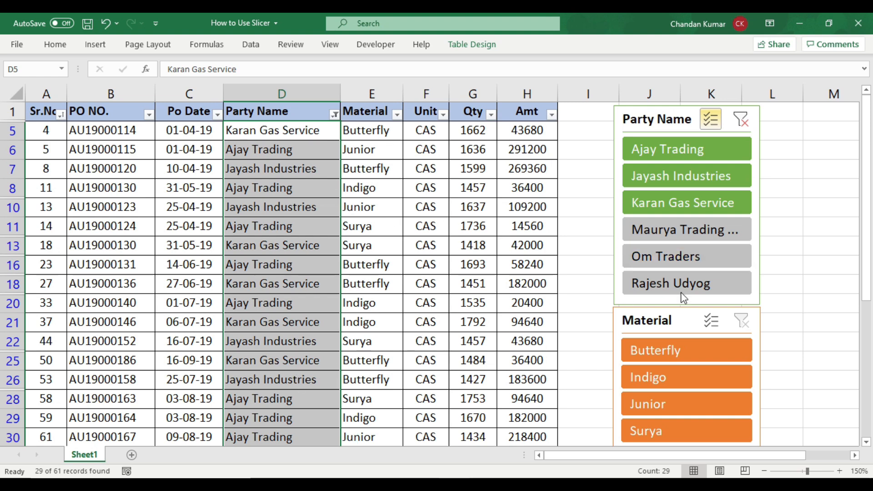
Add Om Traders to the Party Name slicer selection, review the rows, then turn off multi-select and clear the filter
{"action": "left_click", "coordinate": [717, 257]}
{"action": "scroll", "coordinate": [255, 228], "scroll_direction": "down", "scroll_amount": 2}
{"action": "scroll", "coordinate": [277, 238], "scroll_direction": "up", "scroll_amount": 2}
{"action": "left_click", "coordinate": [269, 130]}
{"action": "left_click_drag", "start_coordinate": [291, 129], "coordinate": [286, 443]}
{"action": "scroll", "coordinate": [472, 314], "scroll_direction": "up", "scroll_amount": 6}
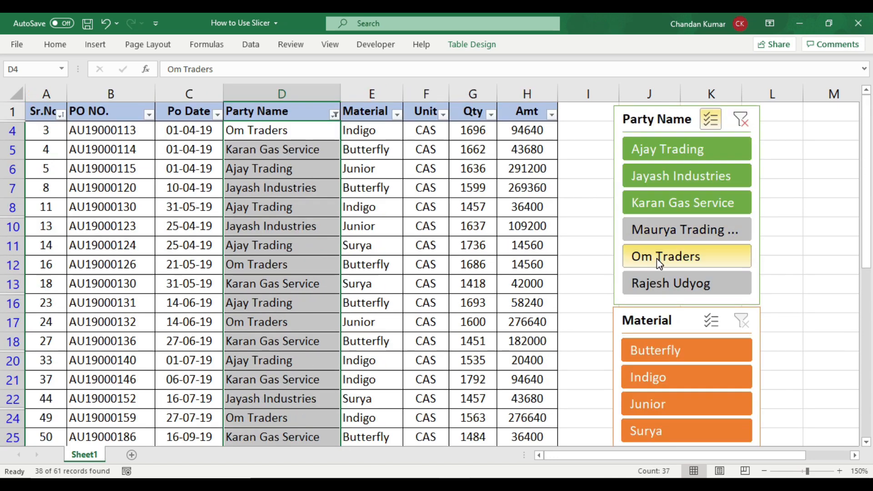
{"action": "left_click", "coordinate": [711, 119]}
{"action": "left_click", "coordinate": [740, 120]}
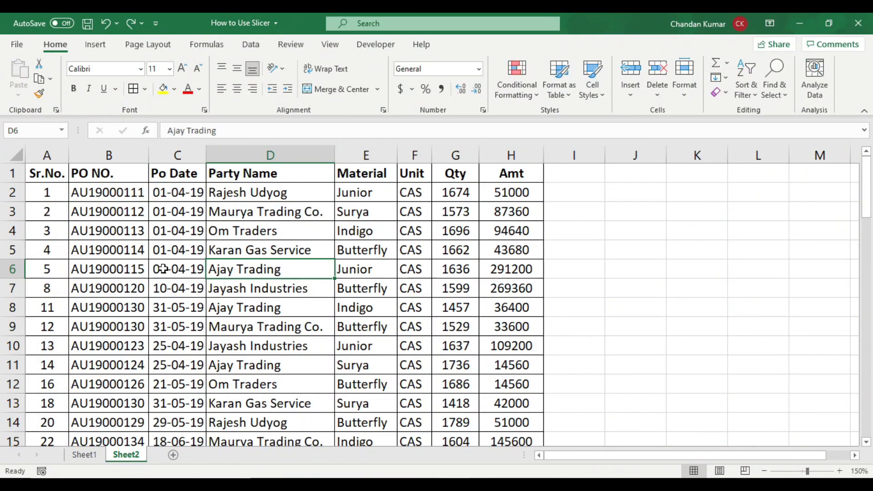
Review the plain purchase order data on Sheet2 and select a party name cell inside it
{"action": "scroll", "coordinate": [273, 280], "scroll_direction": "down", "scroll_amount": 7}
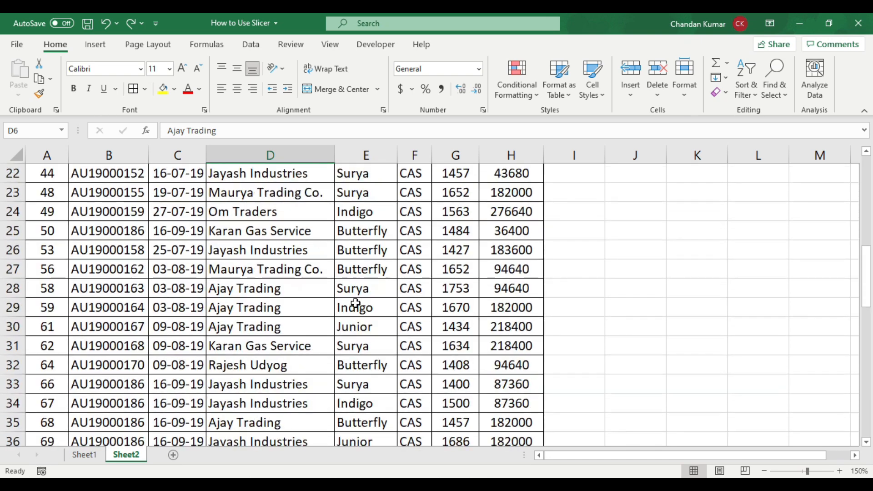
{"action": "left_click", "coordinate": [530, 228]}
{"action": "left_click", "coordinate": [489, 273]}
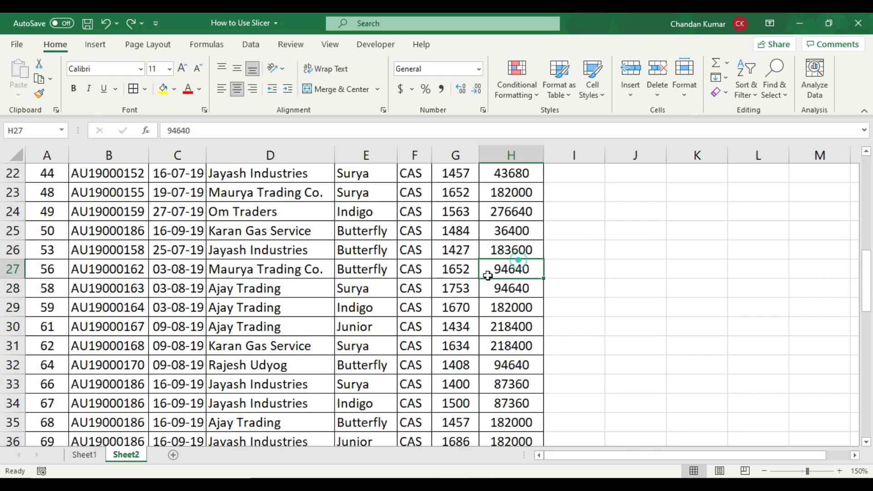
{"action": "left_click", "coordinate": [455, 290]}
{"action": "scroll", "coordinate": [238, 300], "scroll_direction": "up", "scroll_amount": 7}
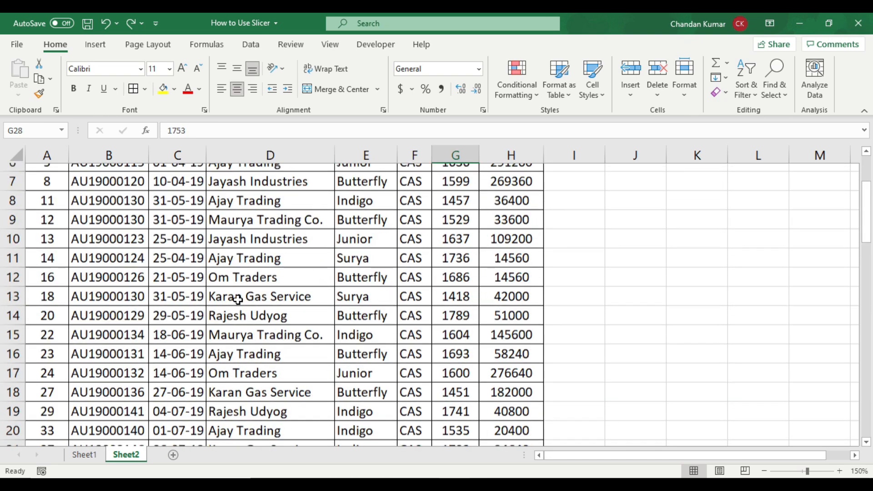
{"action": "left_click", "coordinate": [237, 300]}
{"action": "left_click", "coordinate": [255, 286]}
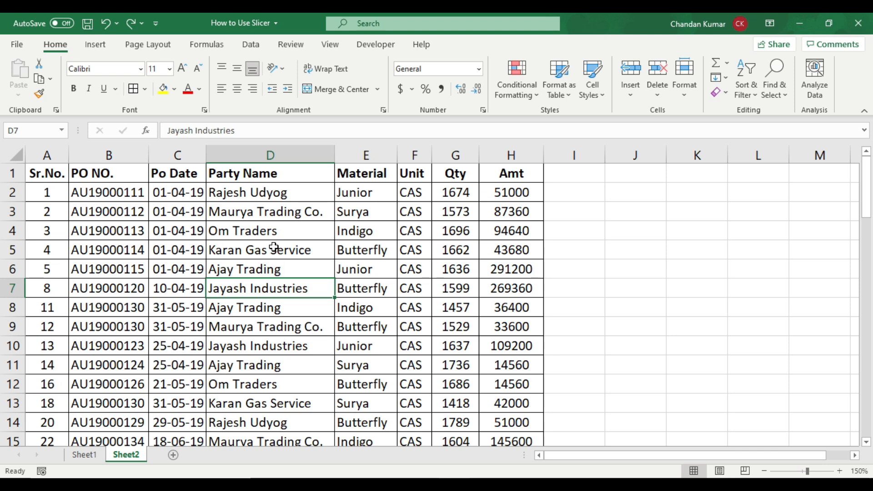
Convert the data range A1:H62 on Sheet2 into a table with headers
{"action": "key", "text": "ctrl+t"}
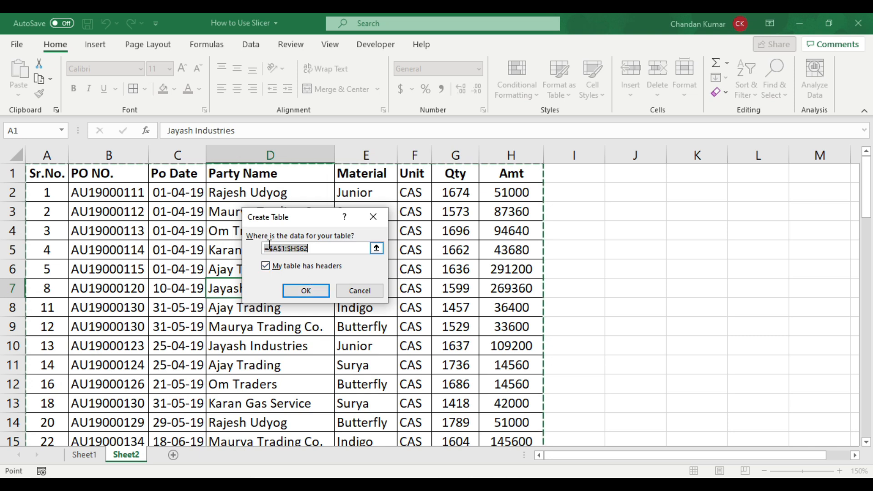
{"action": "left_click", "coordinate": [320, 249]}
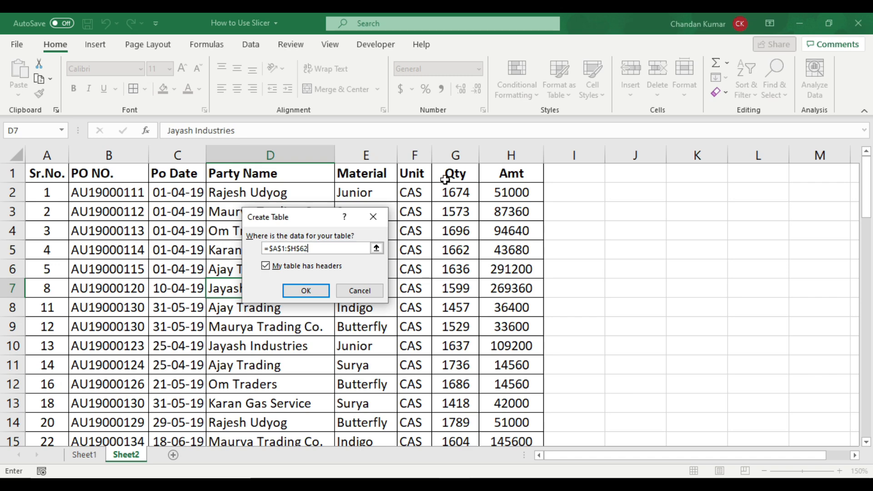
{"action": "left_click", "coordinate": [323, 293]}
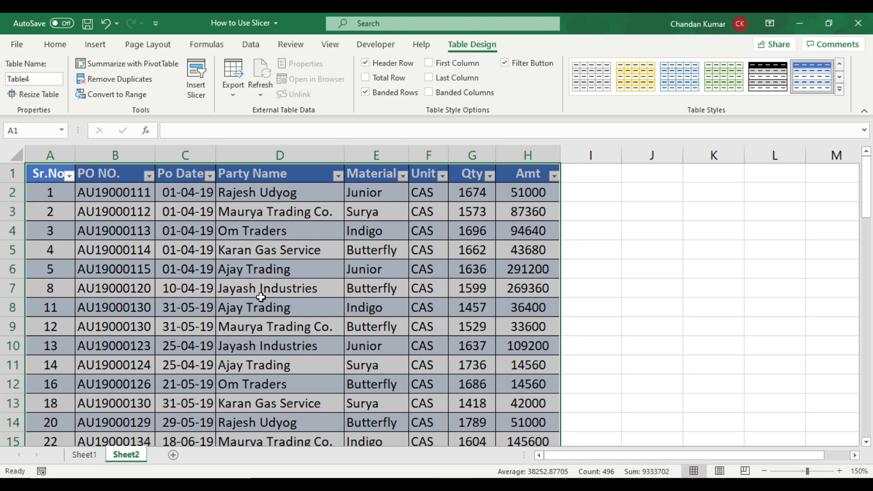
Apply the Light table style with a solid light blue header row to the Sheet2 table
{"action": "left_click", "coordinate": [471, 48]}
{"action": "left_click", "coordinate": [840, 93]}
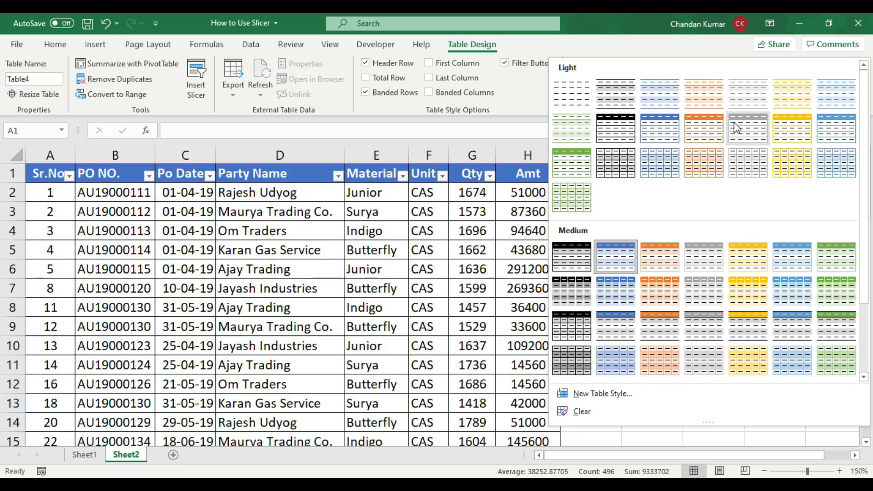
{"action": "left_click", "coordinate": [832, 132]}
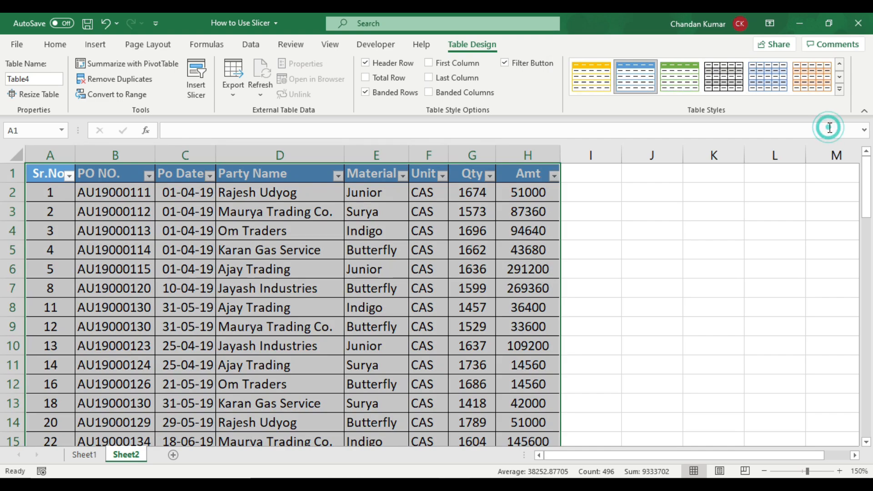
{"action": "left_click", "coordinate": [273, 272]}
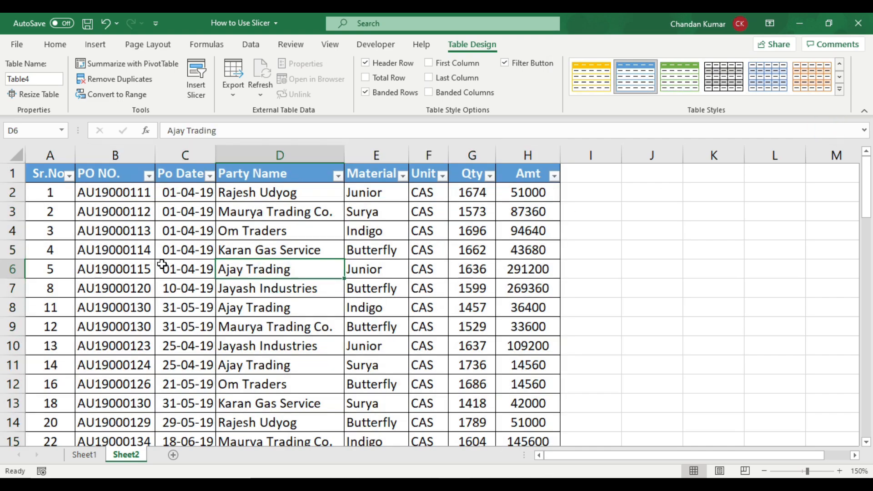
Examine how the column headings show while going through the records, and select the header row A1:H1
{"action": "scroll", "coordinate": [277, 321], "scroll_direction": "down", "scroll_amount": 14}
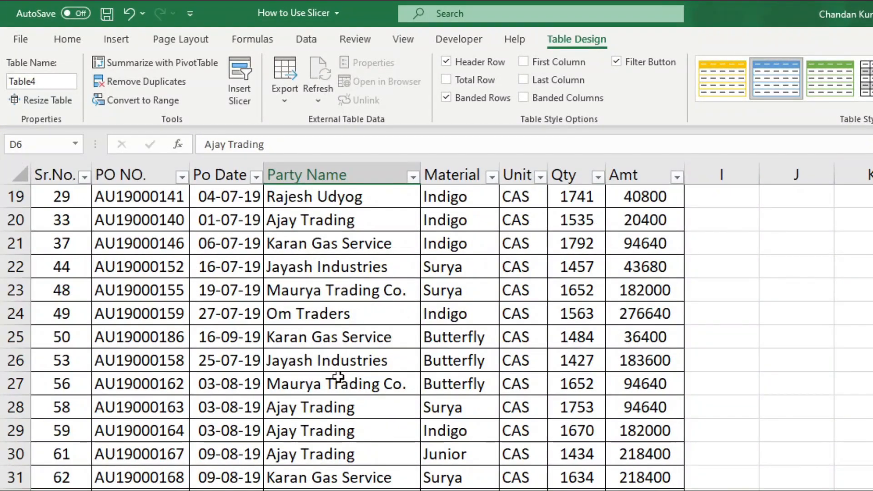
{"action": "scroll", "coordinate": [338, 377], "scroll_direction": "down", "scroll_amount": 3}
{"action": "scroll", "coordinate": [338, 377], "scroll_direction": "up", "scroll_amount": 7}
{"action": "scroll", "coordinate": [338, 376], "scroll_direction": "up", "scroll_amount": 10}
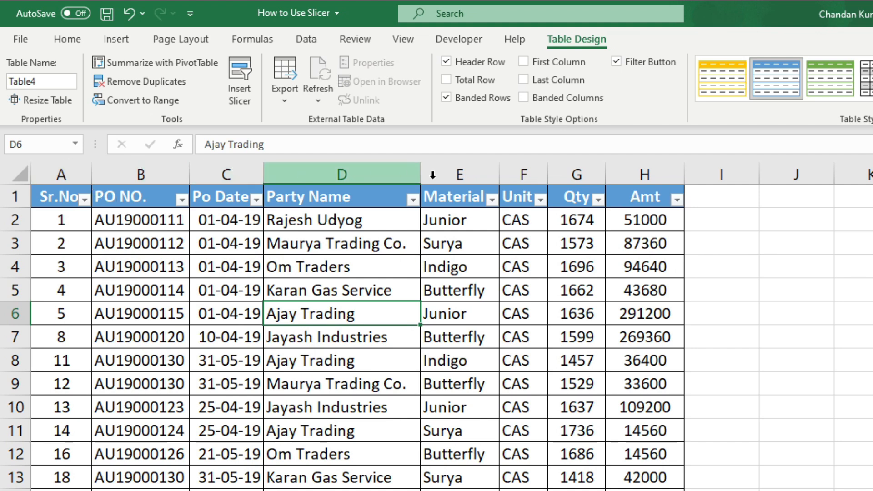
{"action": "left_click_drag", "start_coordinate": [43, 193], "coordinate": [659, 196]}
{"action": "left_click", "coordinate": [341, 314]}
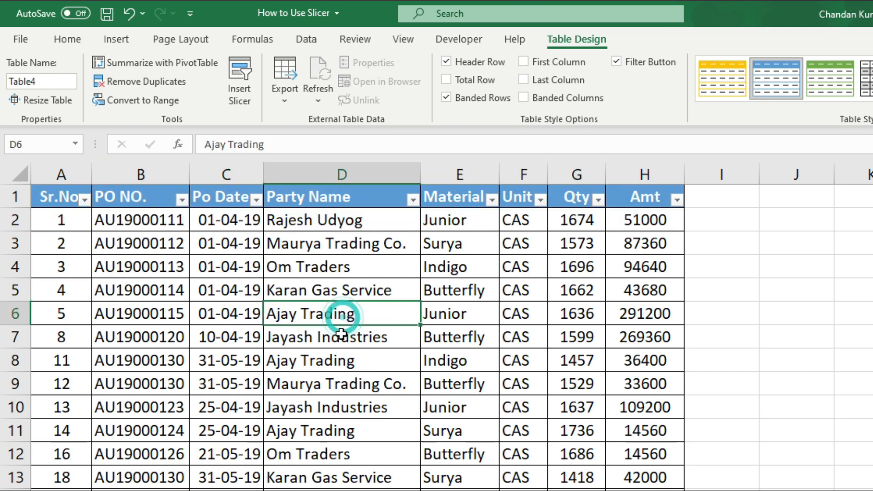
Check the column headings through to the table's last record and select the empty cells A63:H63 beneath it
{"action": "scroll", "coordinate": [340, 346], "scroll_direction": "down", "scroll_amount": 6}
{"action": "scroll", "coordinate": [339, 348], "scroll_direction": "down", "scroll_amount": 3}
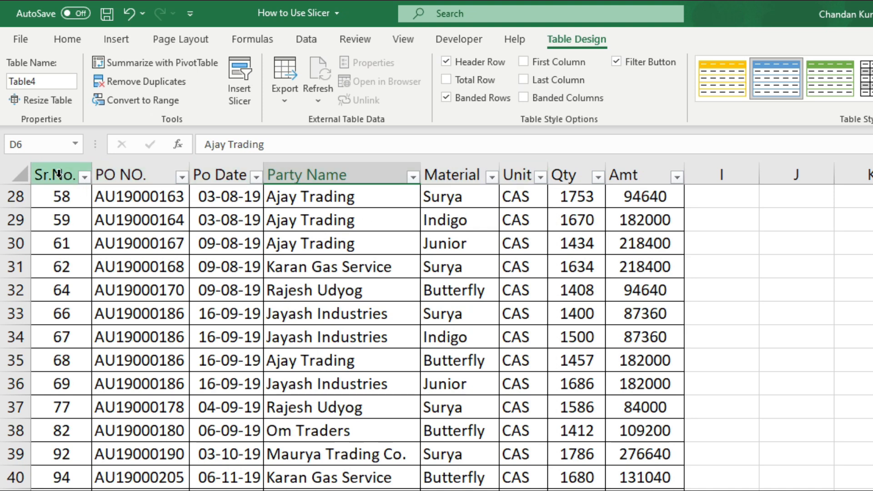
{"action": "scroll", "coordinate": [327, 309], "scroll_direction": "down", "scroll_amount": 2}
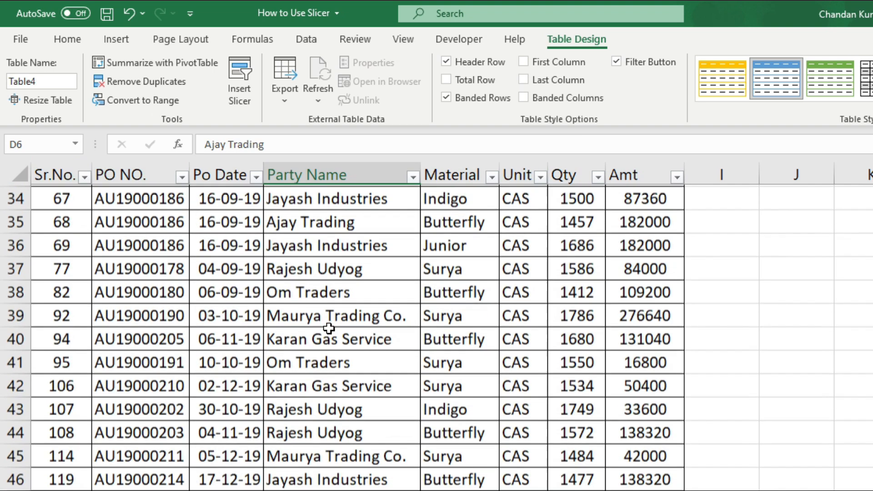
{"action": "scroll", "coordinate": [329, 327], "scroll_direction": "down", "scroll_amount": 2}
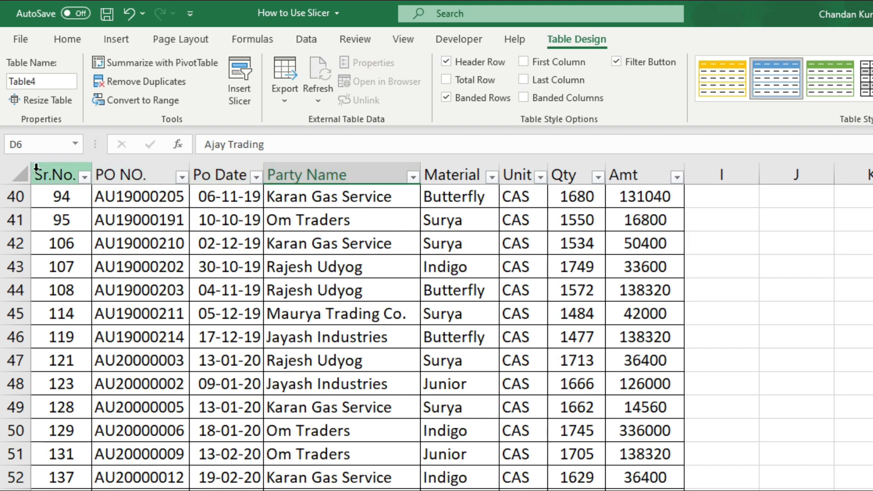
{"action": "scroll", "coordinate": [273, 403], "scroll_direction": "down", "scroll_amount": 5}
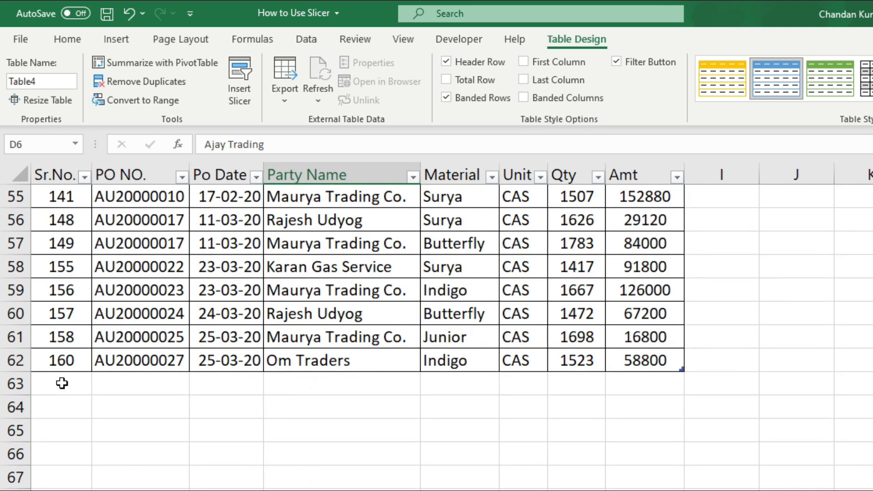
{"action": "left_click", "coordinate": [119, 369]}
{"action": "left_click_drag", "start_coordinate": [48, 385], "coordinate": [639, 381]}
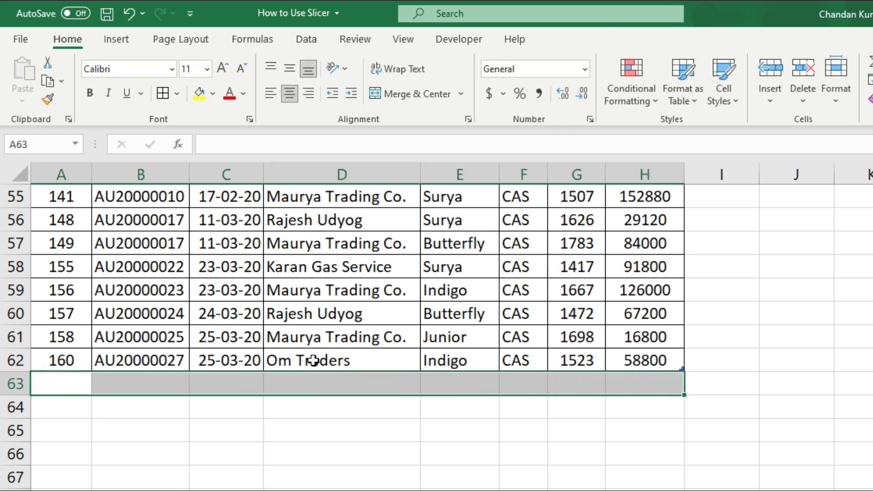
{"action": "left_click", "coordinate": [319, 357]}
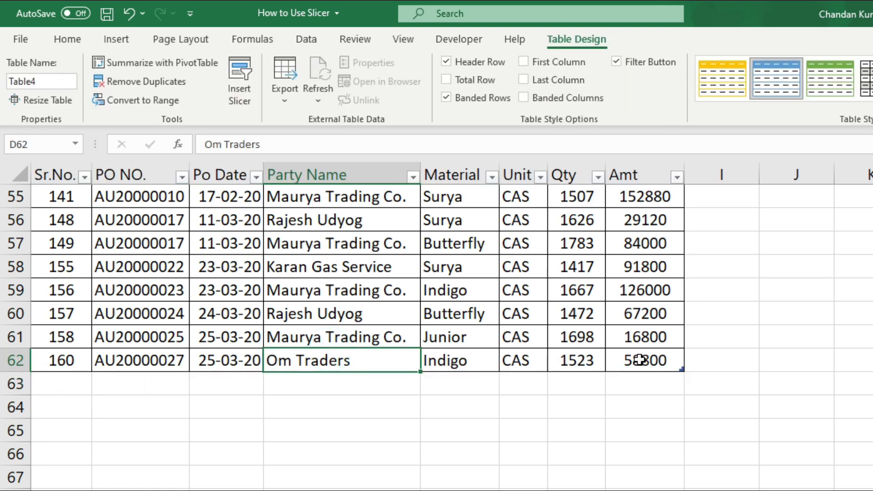
{"action": "left_click", "coordinate": [510, 316]}
{"action": "left_click", "coordinate": [330, 288]}
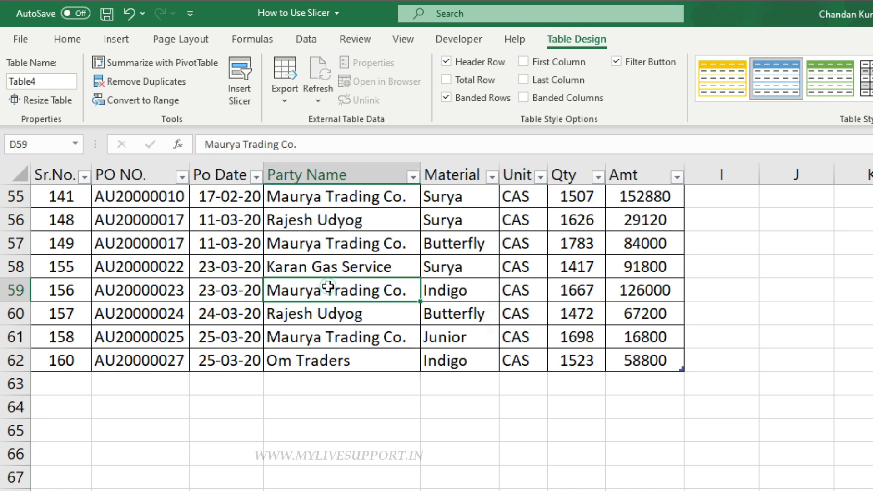
Add a total row to the Sheet2 table and inspect the formula in its Amt total cell
{"action": "left_click", "coordinate": [574, 41]}
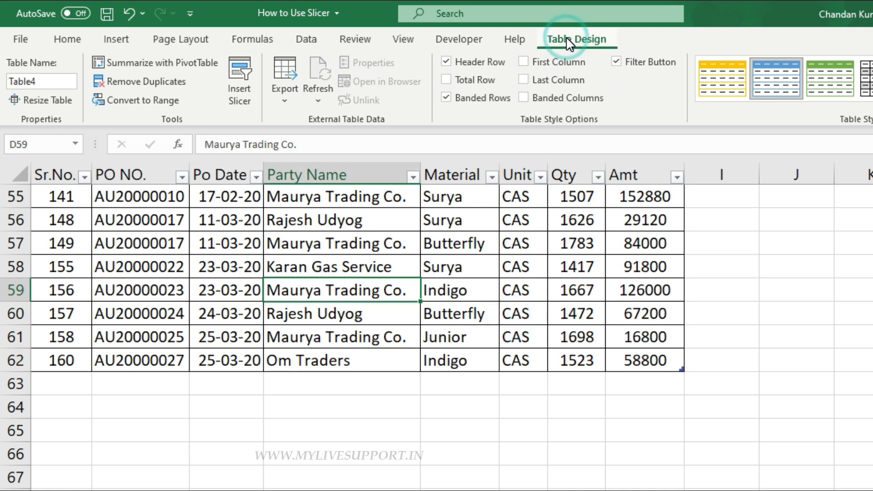
{"action": "left_click", "coordinate": [446, 82]}
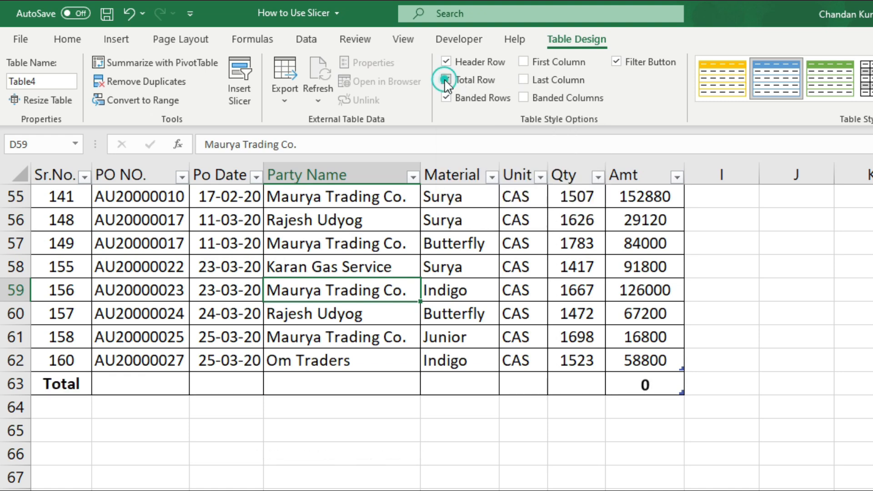
{"action": "left_click", "coordinate": [650, 388]}
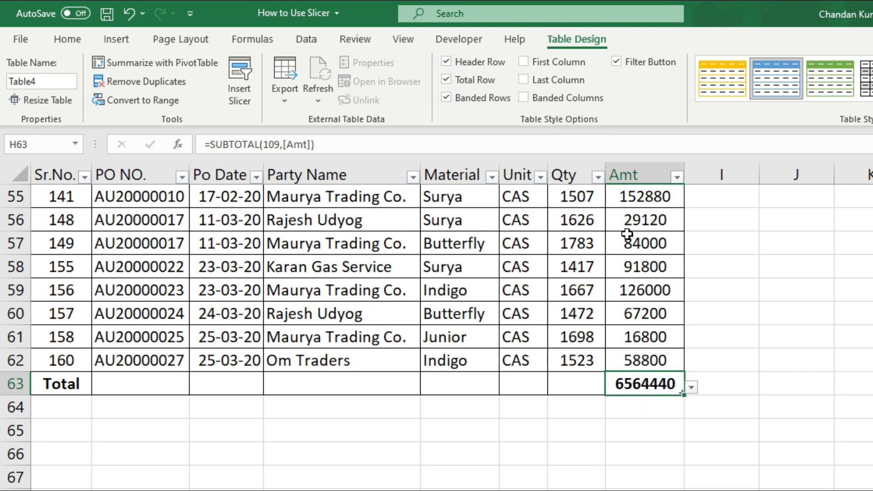
{"action": "left_click", "coordinate": [634, 177]}
{"action": "left_click", "coordinate": [641, 385]}
{"action": "double_click", "coordinate": [641, 386]}
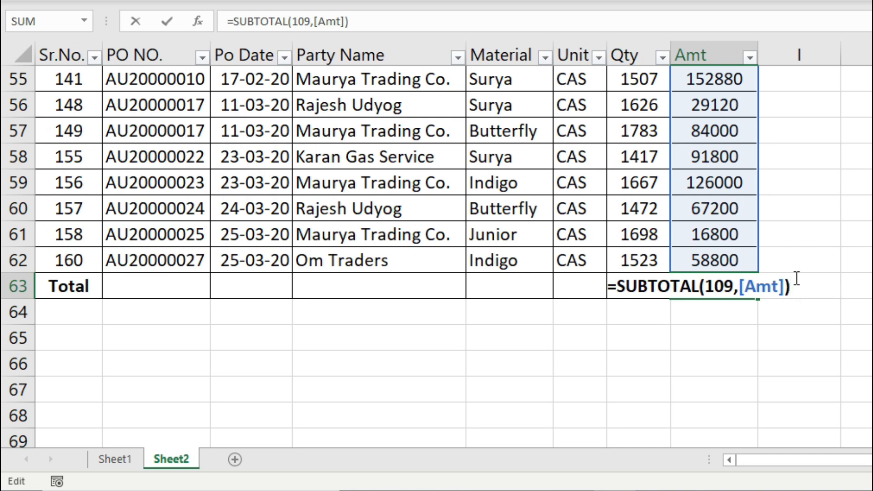
{"action": "key", "text": "ctrl+Return"}
Set the total row's Qty cell to calculate the Sum of the column
{"action": "left_click", "coordinate": [641, 291]}
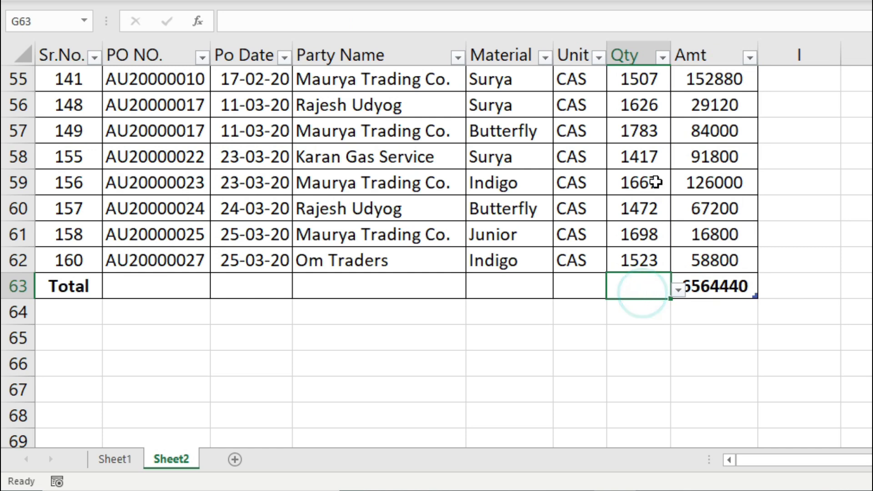
{"action": "left_click_drag", "start_coordinate": [646, 82], "coordinate": [643, 277]}
{"action": "left_click", "coordinate": [640, 255]}
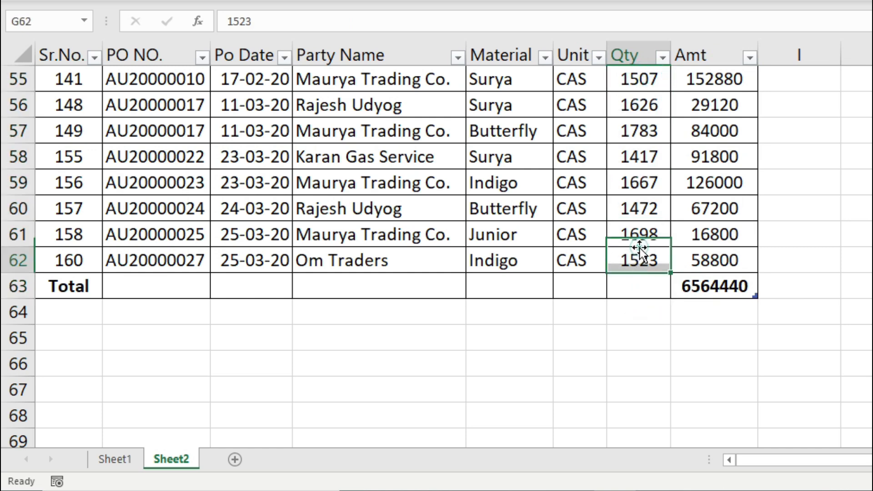
{"action": "left_click", "coordinate": [642, 290]}
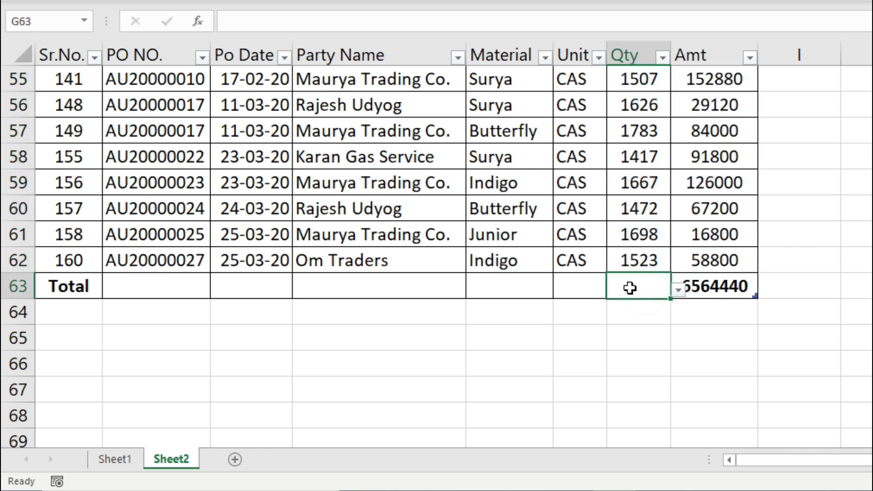
{"action": "left_click", "coordinate": [638, 287]}
{"action": "left_click", "coordinate": [677, 290]}
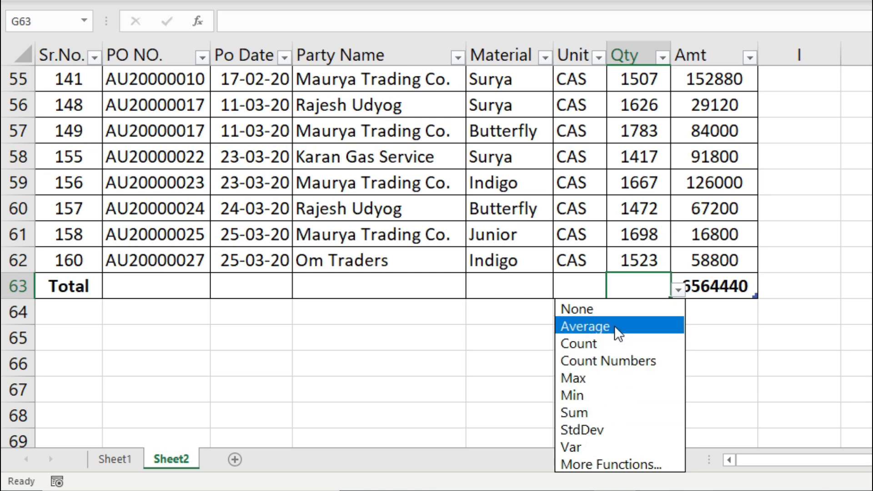
{"action": "left_click", "coordinate": [608, 411]}
{"action": "left_click", "coordinate": [586, 286]}
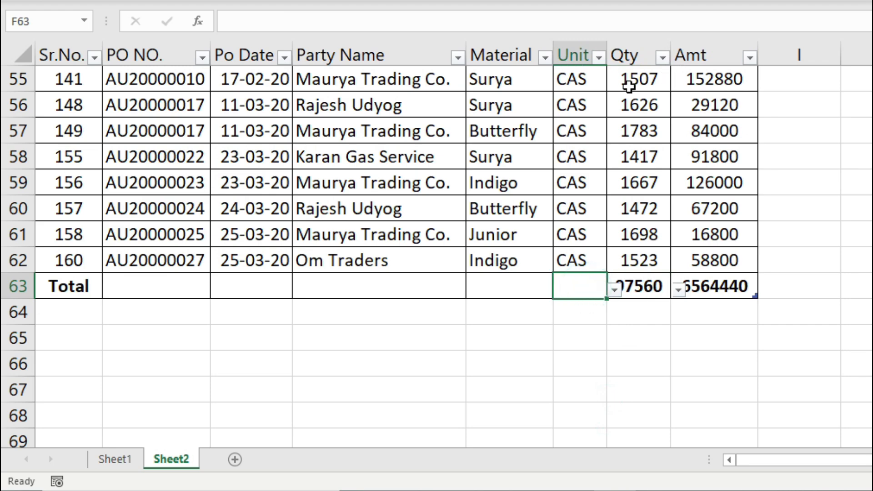
{"action": "left_click_drag", "start_coordinate": [627, 78], "coordinate": [636, 182]}
{"action": "left_click", "coordinate": [636, 284]}
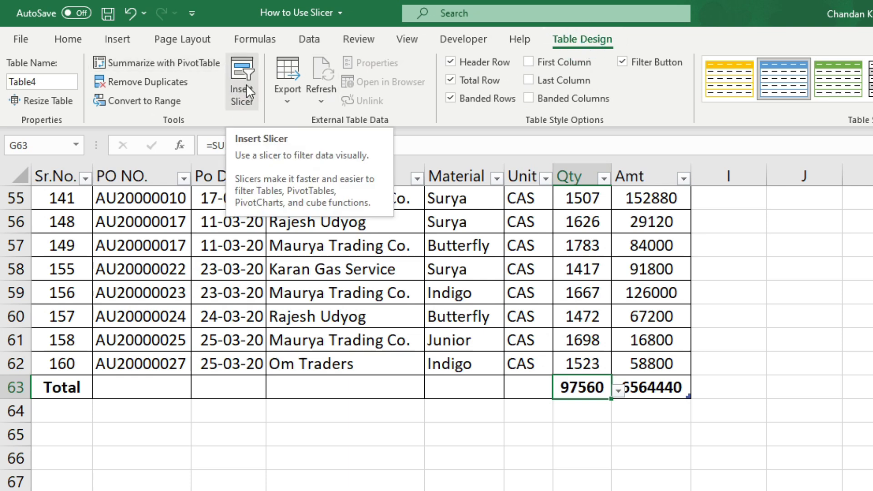
Insert slicers for Party Name and Material on the Sheet2 table
{"action": "left_click", "coordinate": [116, 40]}
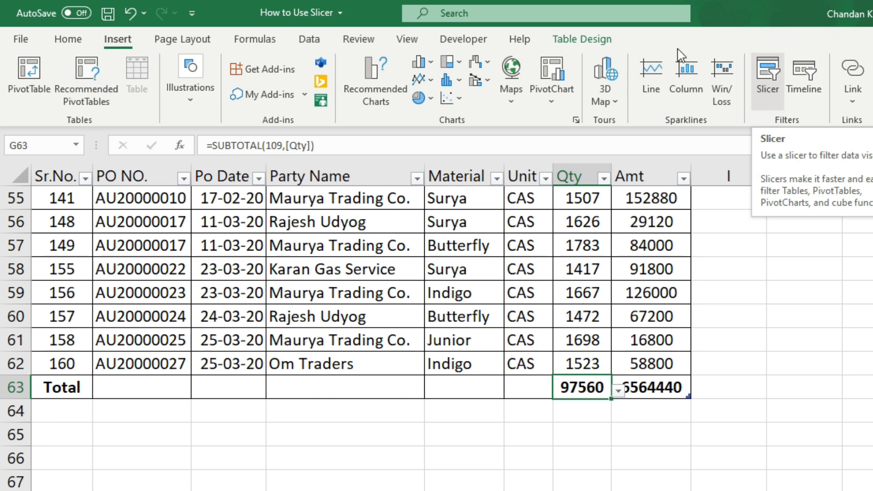
{"action": "left_click", "coordinate": [582, 40]}
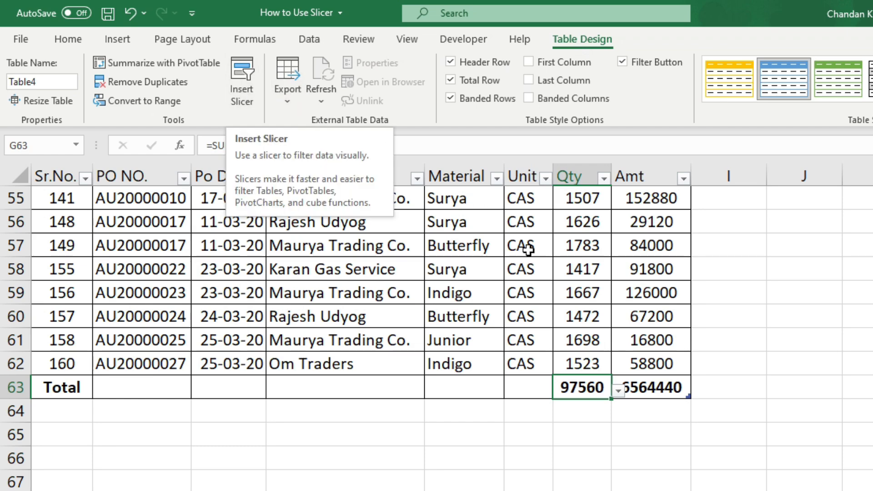
{"action": "left_click", "coordinate": [577, 269]}
{"action": "scroll", "coordinate": [615, 306], "scroll_direction": "up", "scroll_amount": 5}
{"action": "scroll", "coordinate": [615, 306], "scroll_direction": "up", "scroll_amount": 13}
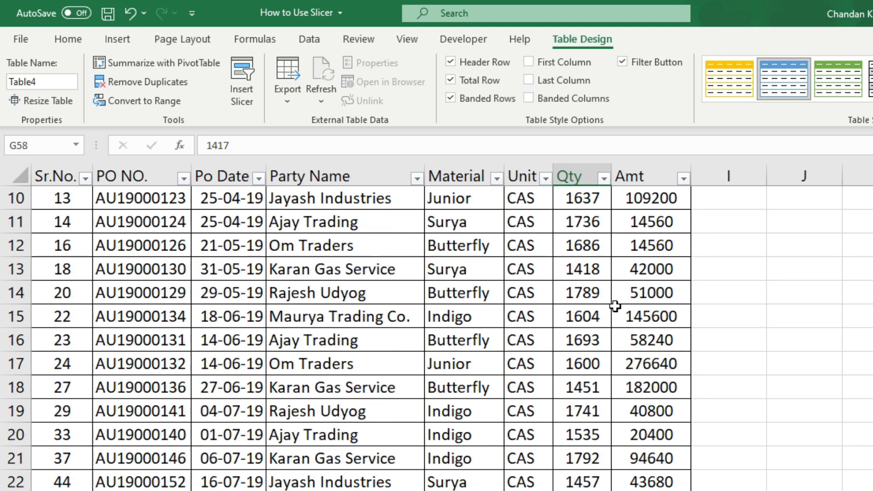
{"action": "left_click", "coordinate": [530, 222]}
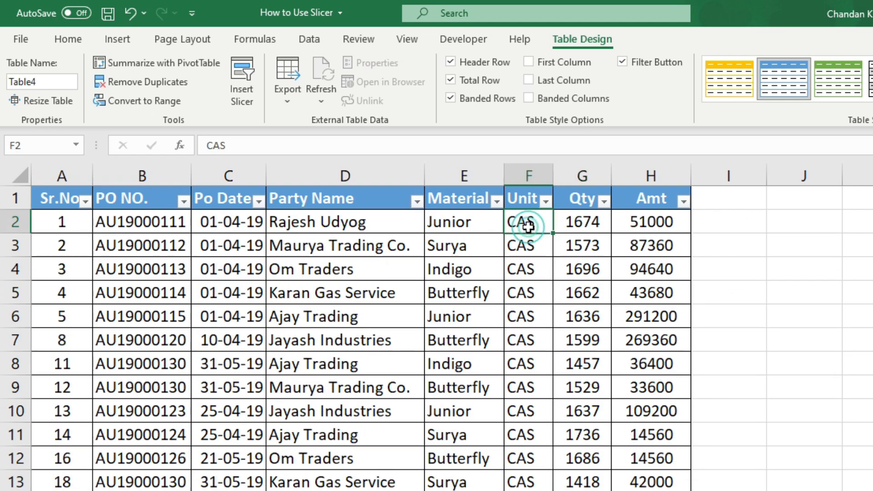
{"action": "left_click", "coordinate": [240, 59]}
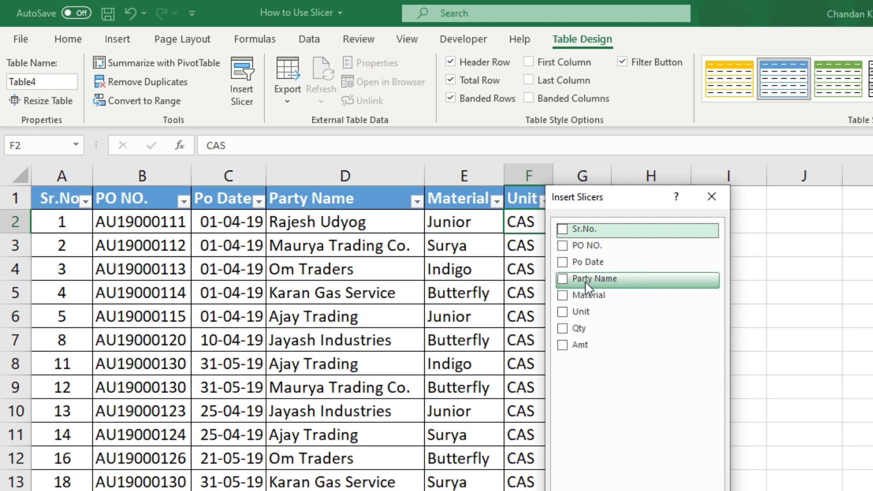
{"action": "left_click", "coordinate": [564, 281]}
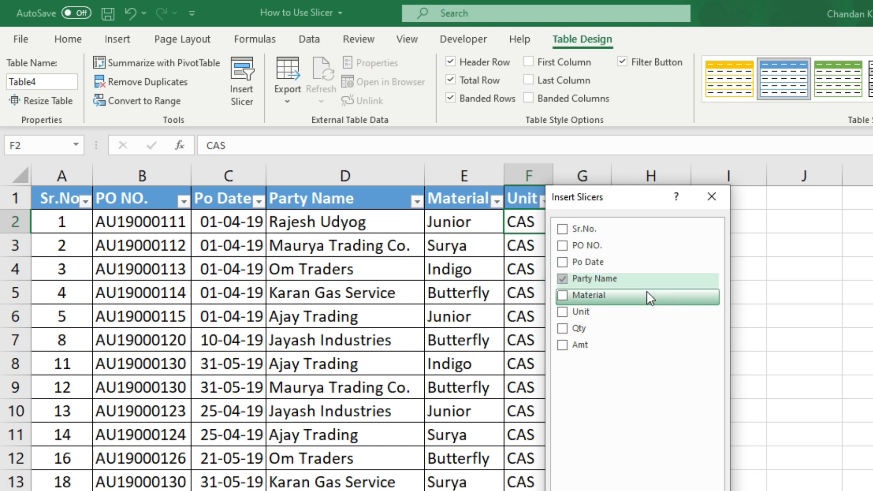
{"action": "left_click", "coordinate": [563, 300]}
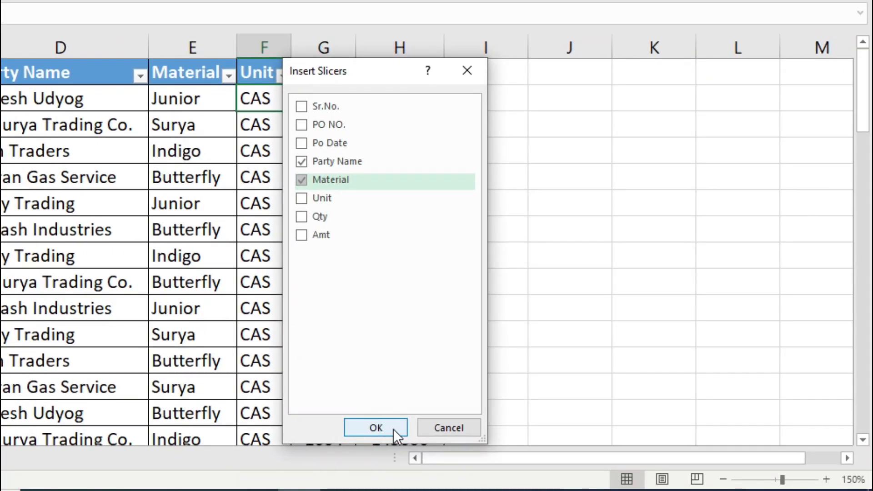
{"action": "left_click", "coordinate": [394, 429]}
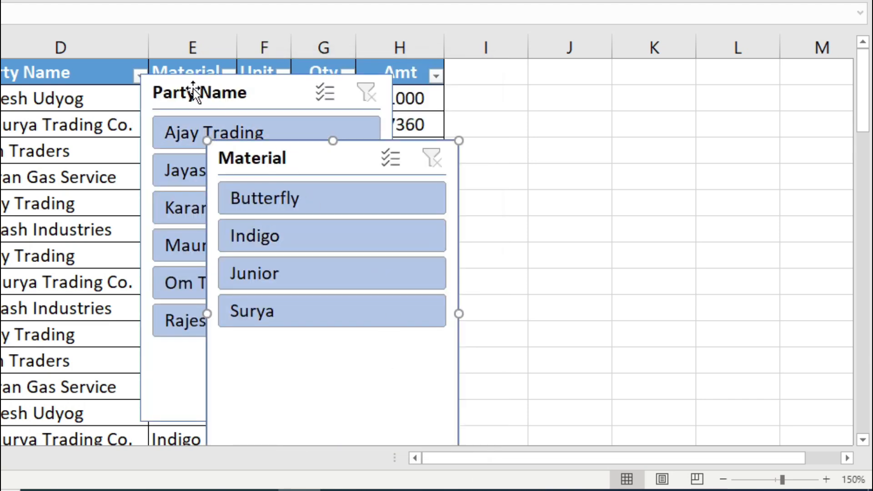
Separate the overlapping slicers, placing Material well away from Party Name
{"action": "left_click", "coordinate": [195, 89]}
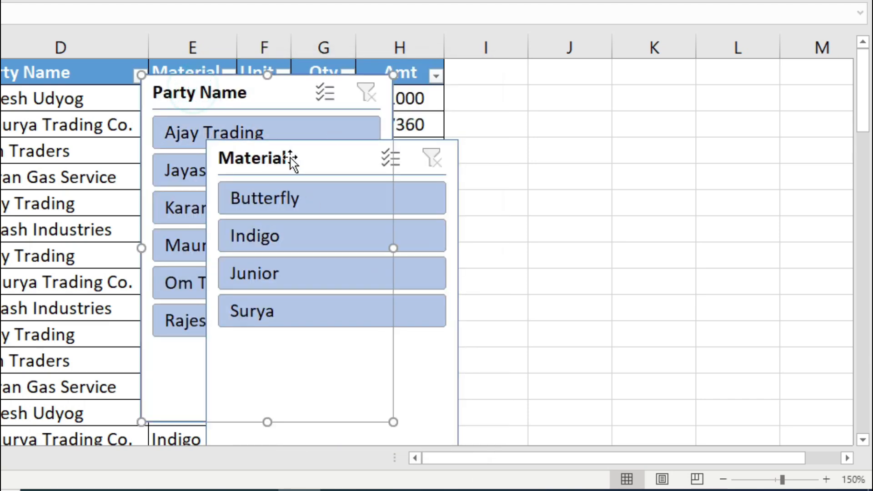
{"action": "left_click", "coordinate": [306, 161]}
{"action": "left_click_drag", "start_coordinate": [332, 161], "coordinate": [751, 77]}
{"action": "left_click_drag", "start_coordinate": [240, 88], "coordinate": [408, 83]}
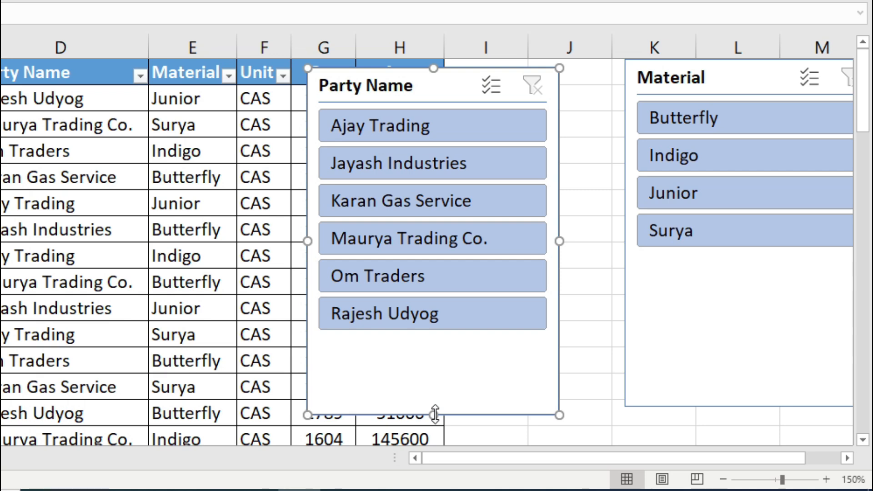
Reduce the height and width of both slicers and bring Material right beside Party Name
{"action": "left_click_drag", "start_coordinate": [434, 414], "coordinate": [446, 348]}
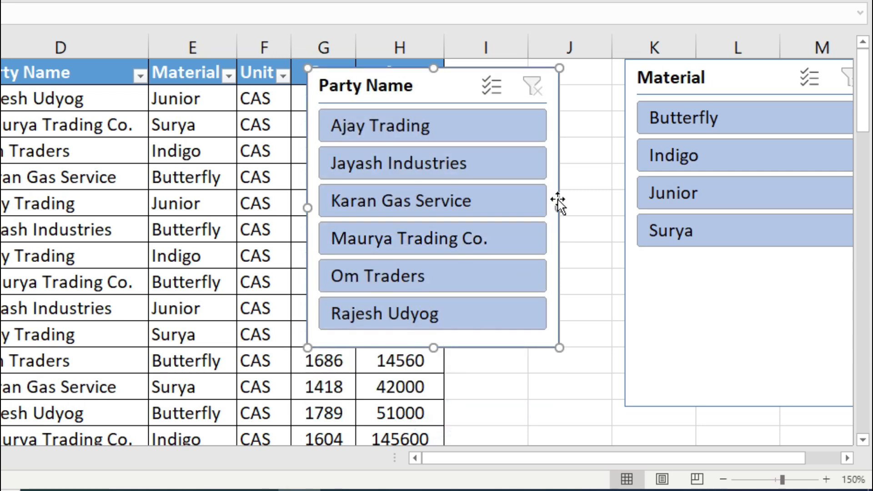
{"action": "left_click_drag", "start_coordinate": [558, 211], "coordinate": [510, 210]}
{"action": "left_click_drag", "start_coordinate": [761, 75], "coordinate": [651, 83]}
{"action": "left_click_drag", "start_coordinate": [645, 415], "coordinate": [642, 345]}
{"action": "left_click_drag", "start_coordinate": [768, 208], "coordinate": [692, 215]}
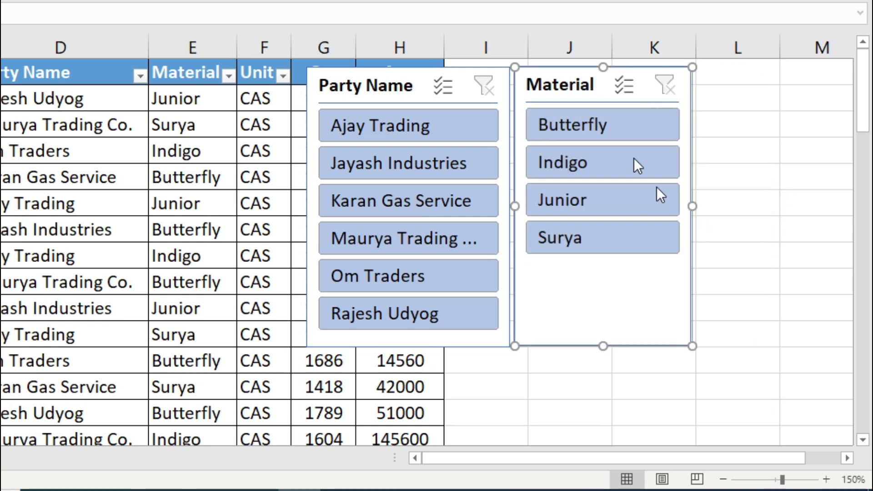
Place the slicers clear of the table, Party Name over columns I to K and Material over columns M to N
{"action": "left_click_drag", "start_coordinate": [365, 88], "coordinate": [715, 70]}
{"action": "left_click", "coordinate": [555, 84]}
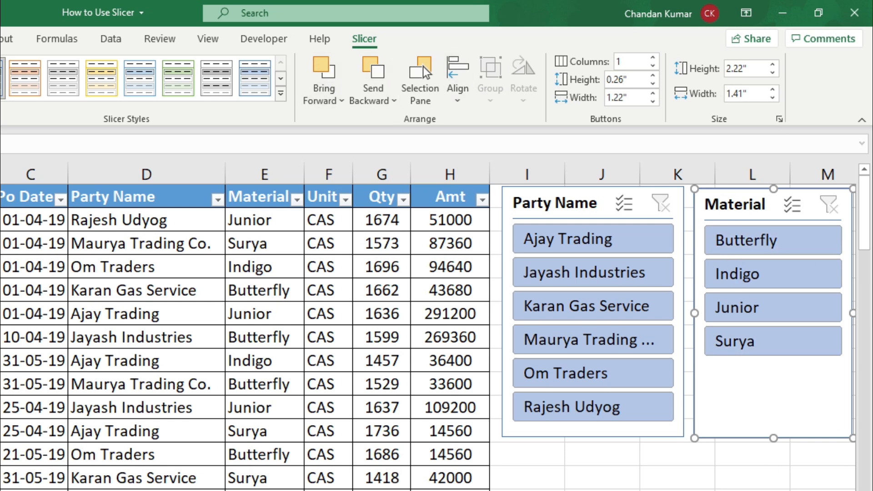
{"action": "scroll", "coordinate": [428, 327], "scroll_direction": "right", "scroll_amount": 3}
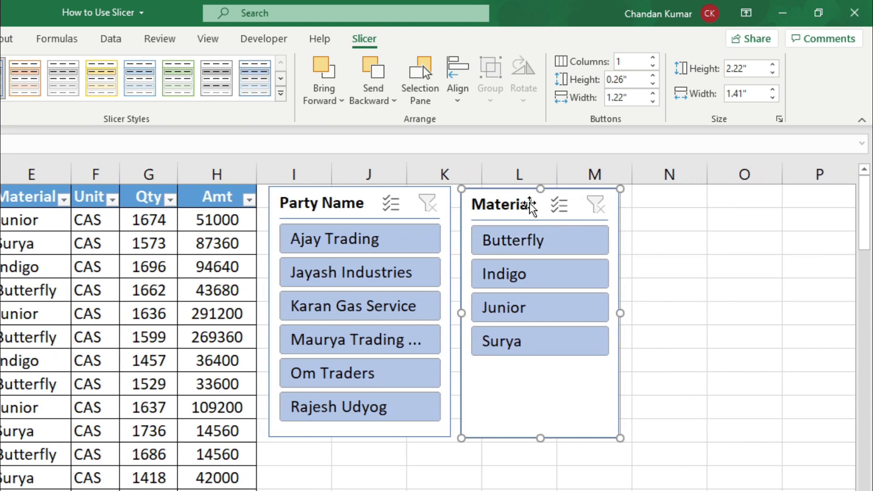
{"action": "left_click_drag", "start_coordinate": [522, 201], "coordinate": [598, 210]}
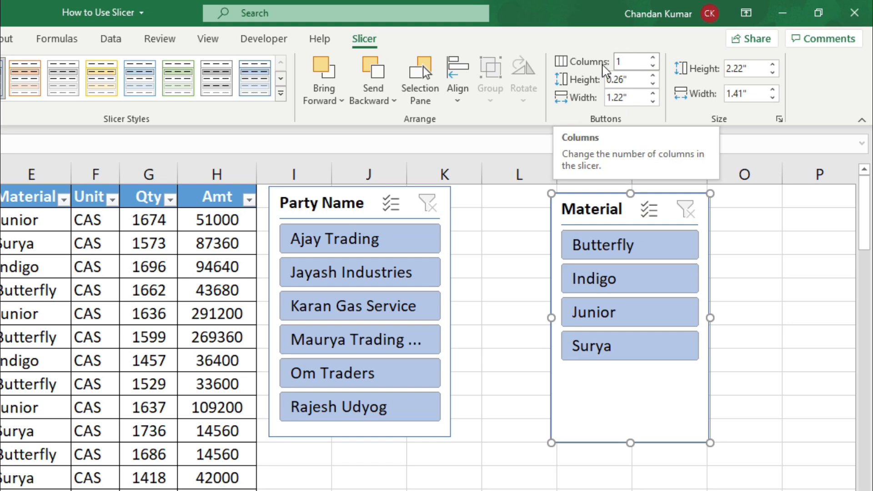
Arrange the Material slicer's buttons in three columns and widen the slicer to about 2.02 inches
{"action": "left_click", "coordinate": [606, 206]}
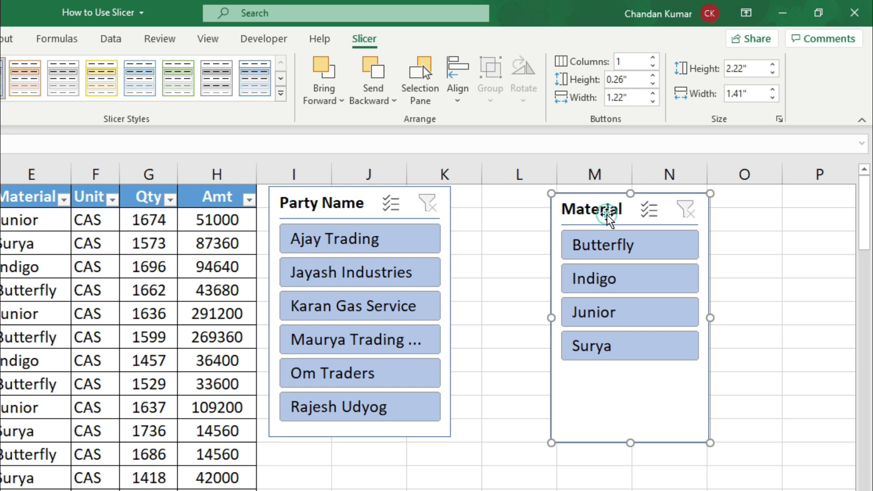
{"action": "left_click", "coordinate": [653, 60]}
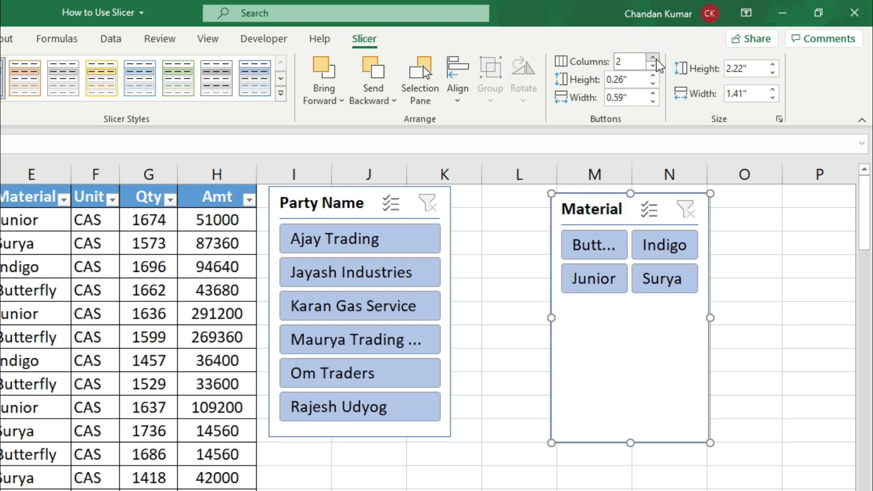
{"action": "left_click_drag", "start_coordinate": [718, 321], "coordinate": [756, 321]}
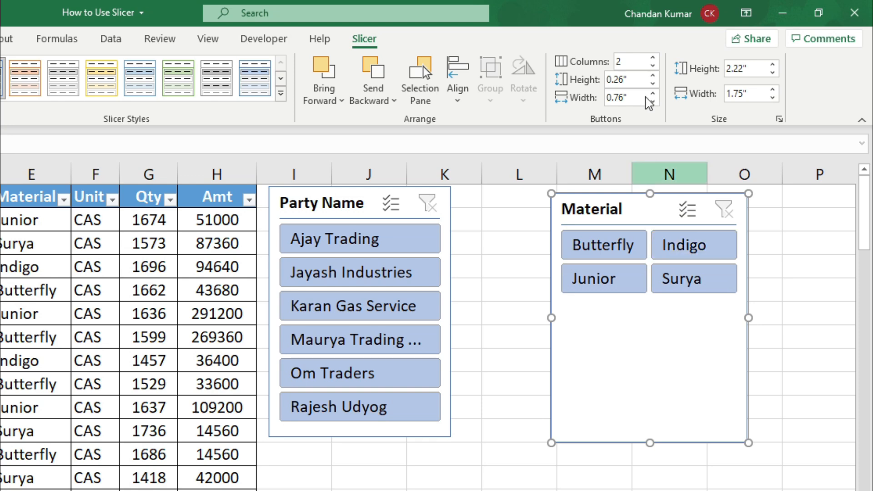
{"action": "left_click", "coordinate": [654, 58]}
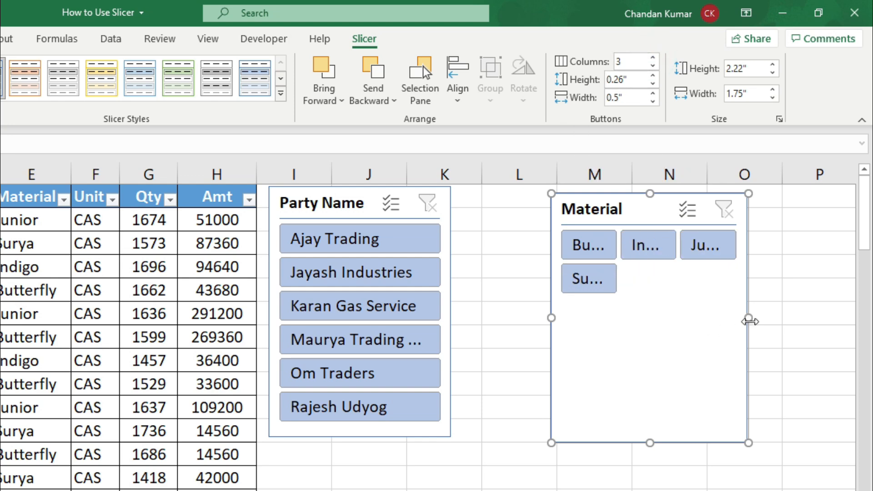
{"action": "left_click_drag", "start_coordinate": [749, 319], "coordinate": [779, 318]}
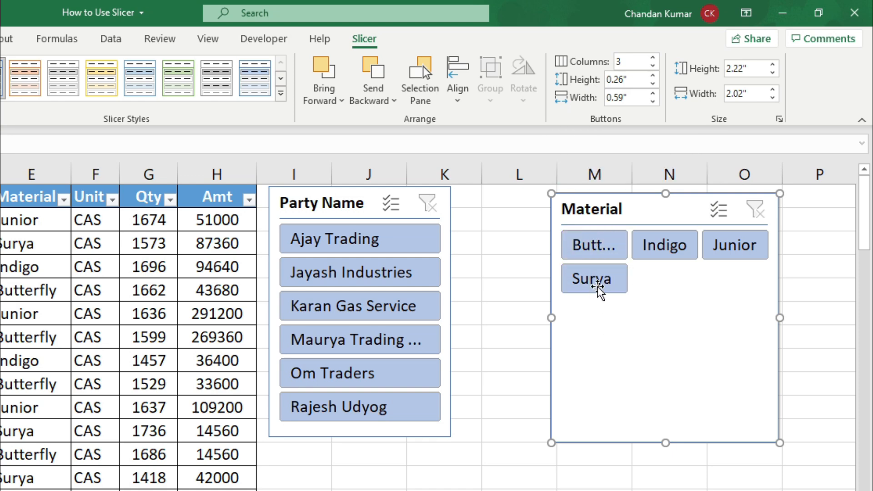
Try different button heights in the Material slicer, raising them to 0.6 inches and lowering them to 0.3 inches
{"action": "left_click", "coordinate": [652, 76]}
{"action": "left_click", "coordinate": [652, 76]}
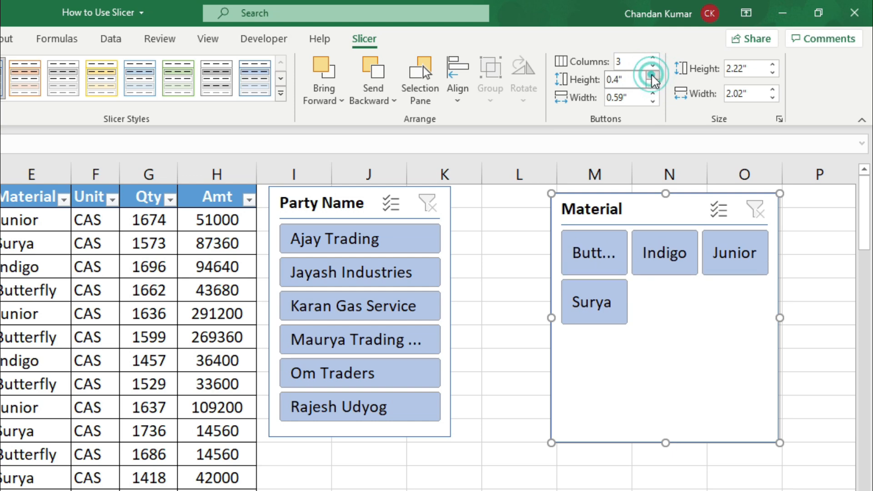
{"action": "left_click", "coordinate": [653, 76]}
{"action": "left_click", "coordinate": [652, 76]}
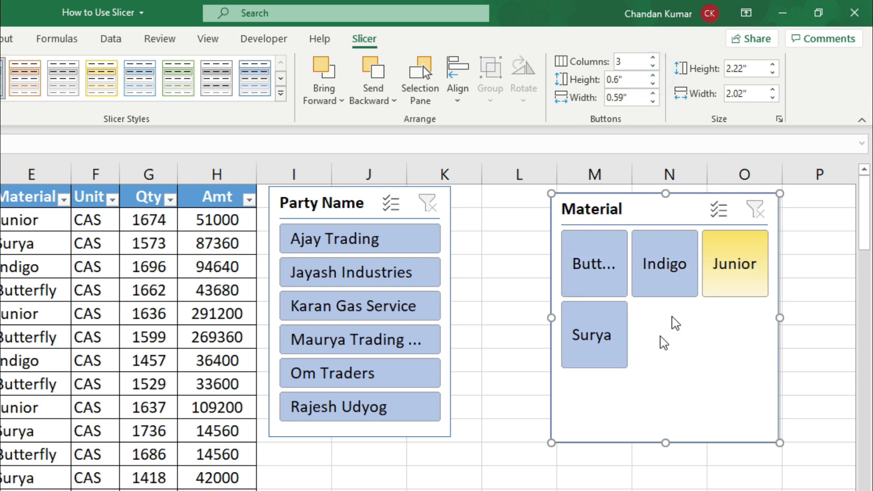
{"action": "left_click", "coordinate": [653, 85]}
{"action": "left_click", "coordinate": [654, 85]}
{"action": "left_click", "coordinate": [653, 84]}
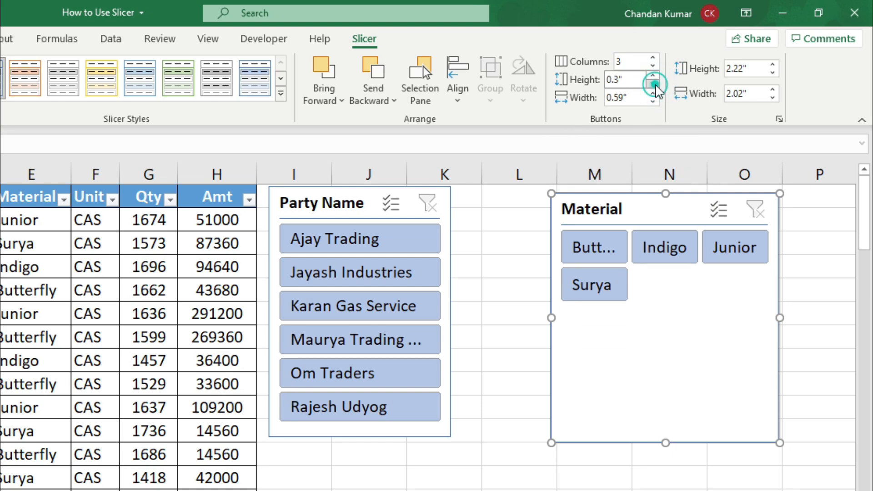
Set the Material slicer's button height to 0.26 inches
{"action": "left_click", "coordinate": [615, 80]}
{"action": "left_click", "coordinate": [617, 80]}
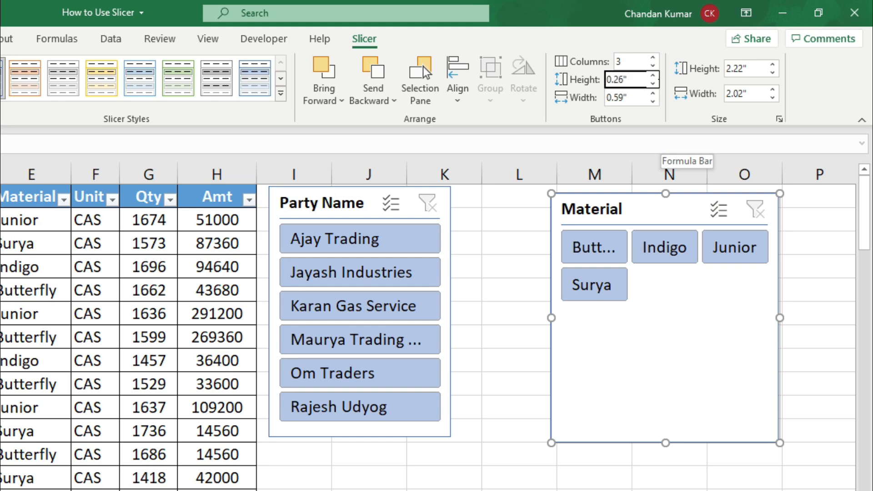
{"action": "type", "text": "26"}
{"action": "left_click", "coordinate": [630, 96]}
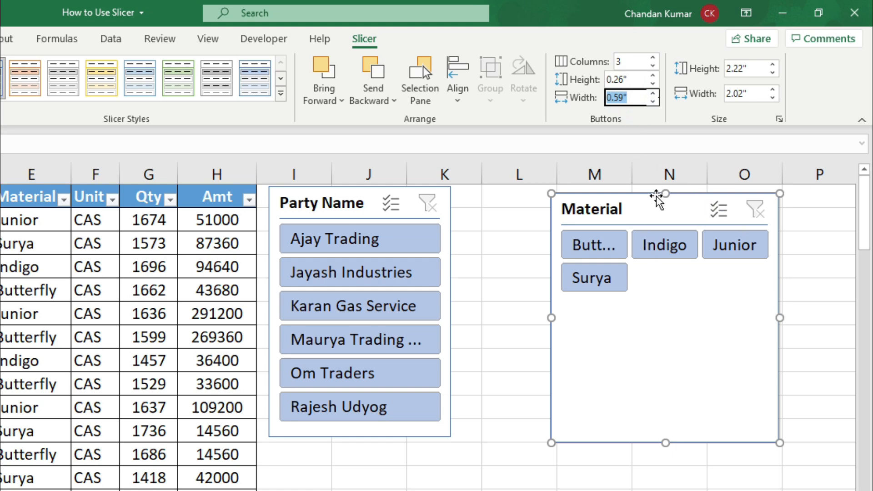
Return the Material slicer to one column of buttons and reduce the button width to 1.1 inches
{"action": "left_click", "coordinate": [648, 210]}
{"action": "left_click", "coordinate": [653, 66]}
{"action": "left_click", "coordinate": [653, 67]}
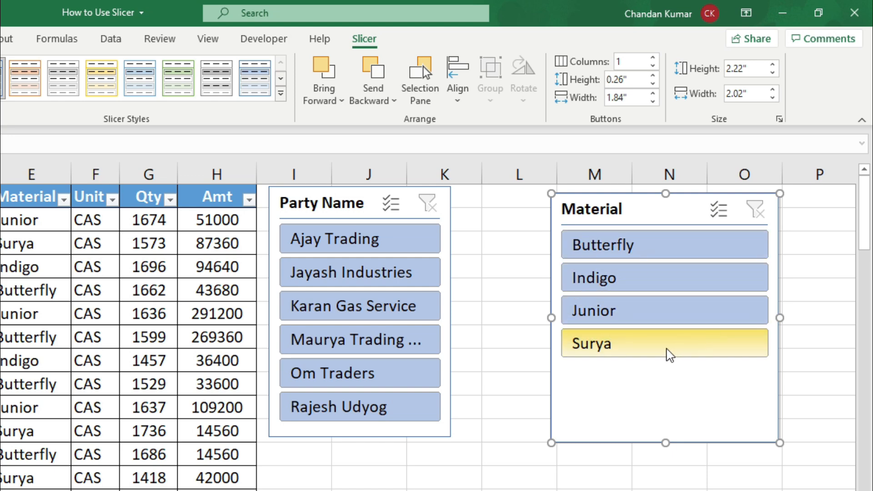
{"action": "left_click", "coordinate": [653, 103]}
{"action": "mouse_move", "coordinate": [654, 108]}
{"action": "left_mouse_down"}
{"action": "mouse_move", "coordinate": [653, 95]}
{"action": "mouse_move", "coordinate": [653, 102]}
{"action": "left_mouse_up"}
{"action": "left_click", "coordinate": [653, 102]}
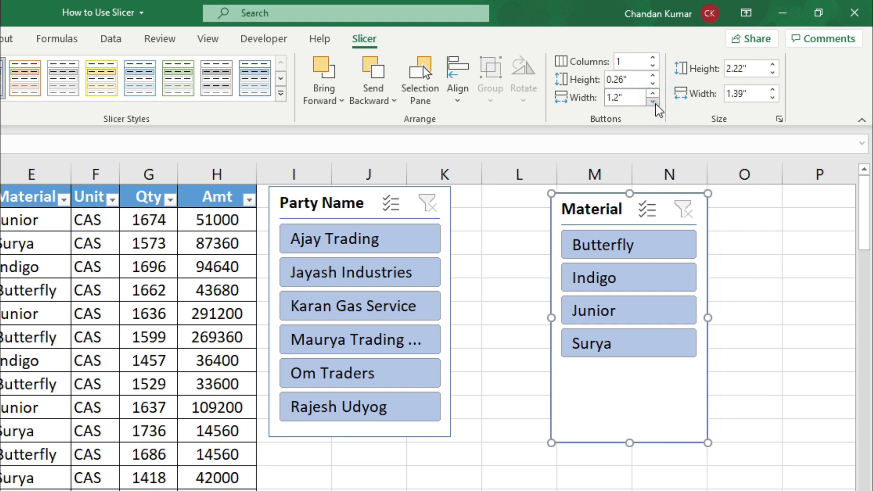
{"action": "left_click", "coordinate": [653, 102]}
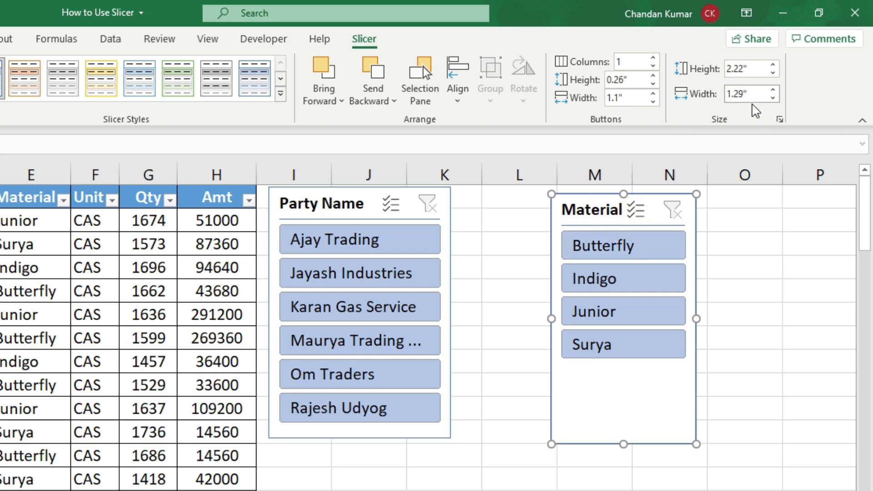
Try reducing the Material slicer's overall height to about 1.1 inches
{"action": "left_click", "coordinate": [773, 73]}
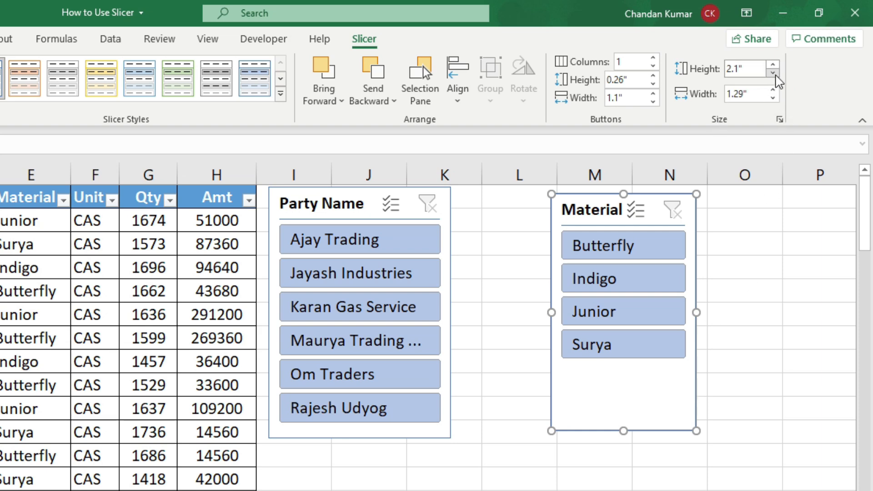
{"action": "left_click", "coordinate": [774, 72]}
{"action": "left_click", "coordinate": [773, 73]}
{"action": "left_click", "coordinate": [773, 73]}
{"action": "left_click", "coordinate": [773, 73]}
{"action": "left_click", "coordinate": [773, 73]}
{"action": "left_click", "coordinate": [773, 73]}
{"action": "left_click", "coordinate": [773, 72]}
{"action": "left_click", "coordinate": [773, 73]}
{"action": "left_click", "coordinate": [776, 75]}
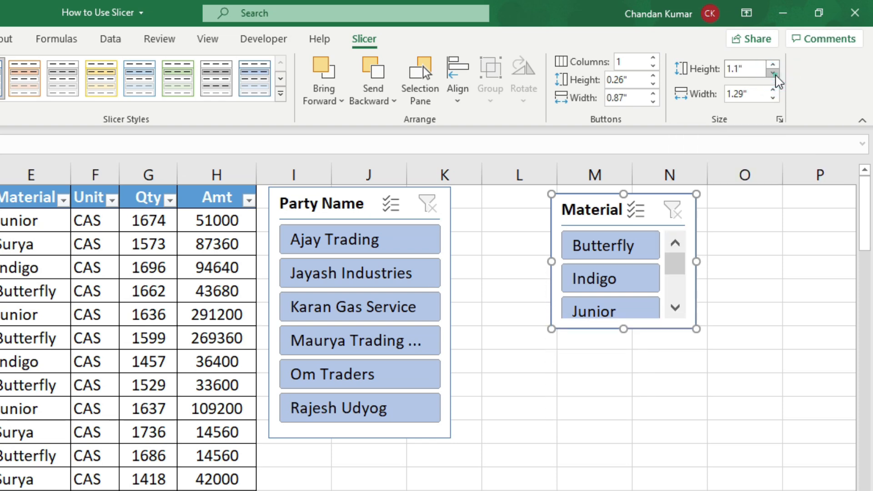
{"action": "left_click", "coordinate": [776, 74]}
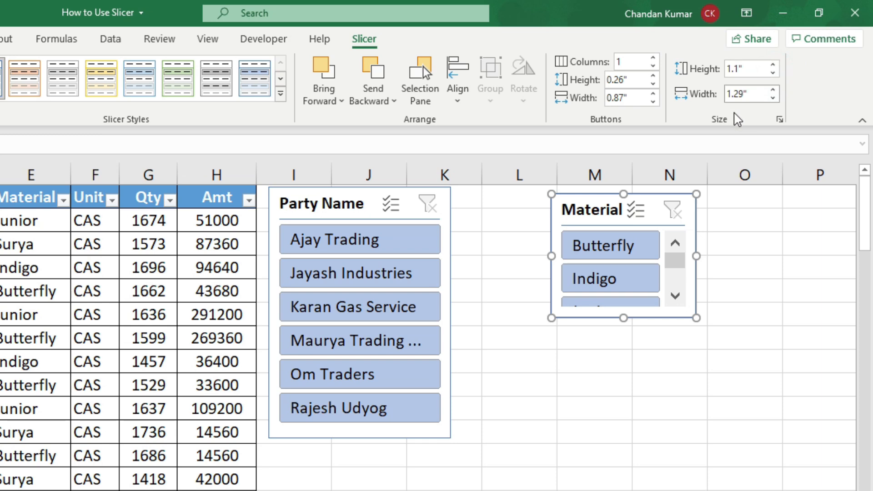
Raise the Material slicer's height to 1.9 inches and pull its lower edge up to about 1.76 inches high
{"action": "left_click", "coordinate": [775, 65]}
{"action": "left_click", "coordinate": [775, 65]}
{"action": "left_click", "coordinate": [775, 65]}
{"action": "left_click", "coordinate": [775, 65]}
{"action": "left_click", "coordinate": [775, 65]}
{"action": "left_click", "coordinate": [775, 65]}
{"action": "left_click", "coordinate": [775, 65]}
{"action": "left_click", "coordinate": [775, 65]}
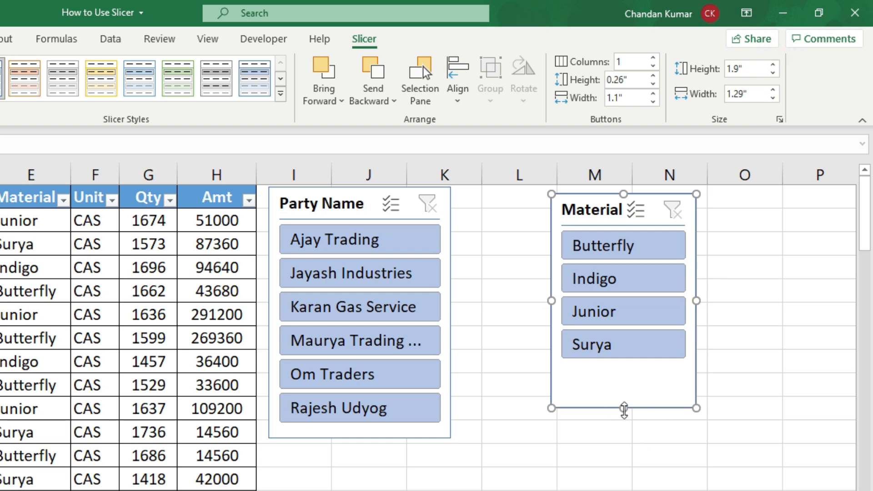
{"action": "mouse_move", "coordinate": [624, 411]}
{"action": "left_mouse_down"}
{"action": "mouse_move", "coordinate": [624, 345]}
{"action": "mouse_move", "coordinate": [625, 393]}
{"action": "left_mouse_up"}
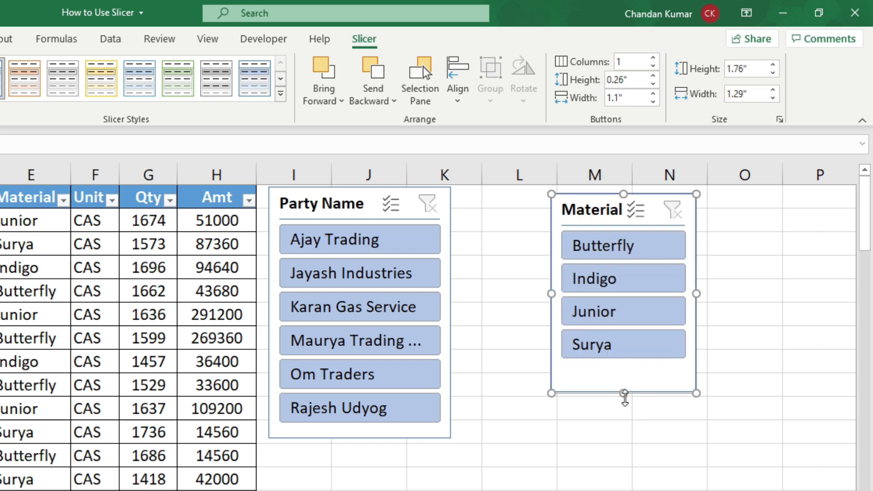
Try narrower and wider sizes for the Material slicer and set its overall width to 1.3 inches
{"action": "left_click_drag", "start_coordinate": [697, 295], "coordinate": [671, 296]}
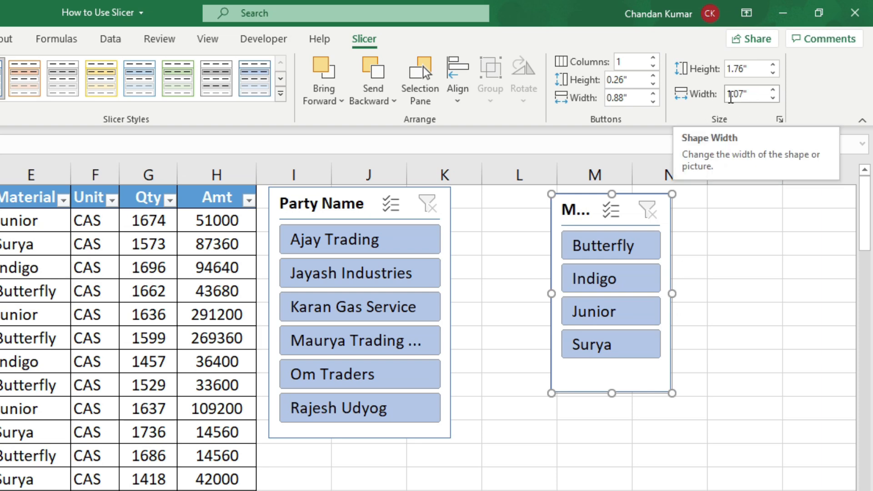
{"action": "left_click", "coordinate": [772, 89]}
{"action": "left_click", "coordinate": [772, 89]}
{"action": "left_click", "coordinate": [772, 88]}
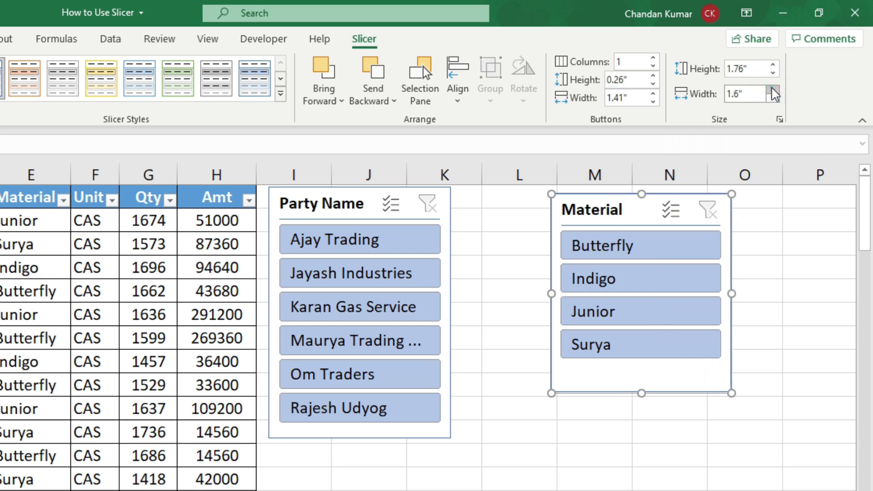
{"action": "left_click", "coordinate": [772, 88]}
{"action": "left_click", "coordinate": [772, 89]}
{"action": "left_click", "coordinate": [772, 99]}
{"action": "left_click", "coordinate": [772, 99]}
{"action": "left_click", "coordinate": [773, 100]}
{"action": "left_click", "coordinate": [772, 99]}
{"action": "left_click", "coordinate": [772, 99]}
{"action": "left_click", "coordinate": [772, 99]}
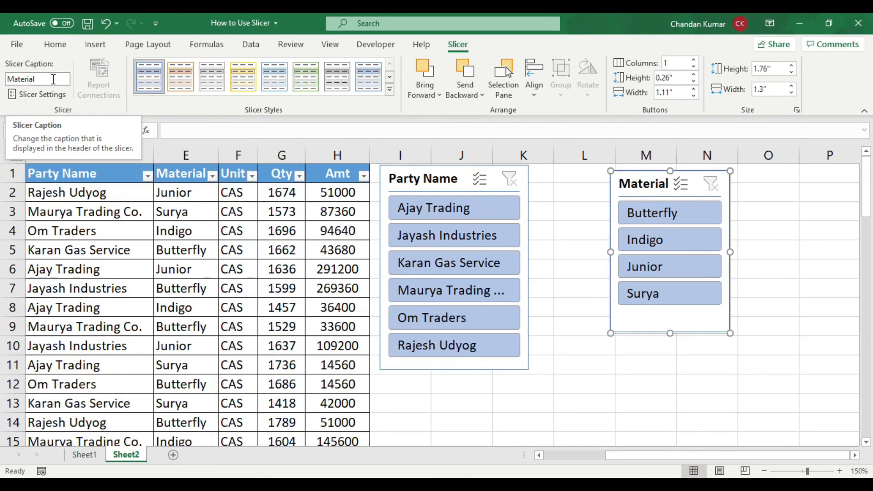
Change the Material slicer's caption to Product and move the slicer over columns L to M
{"action": "left_click", "coordinate": [54, 80]}
{"action": "left_click", "coordinate": [61, 98]}
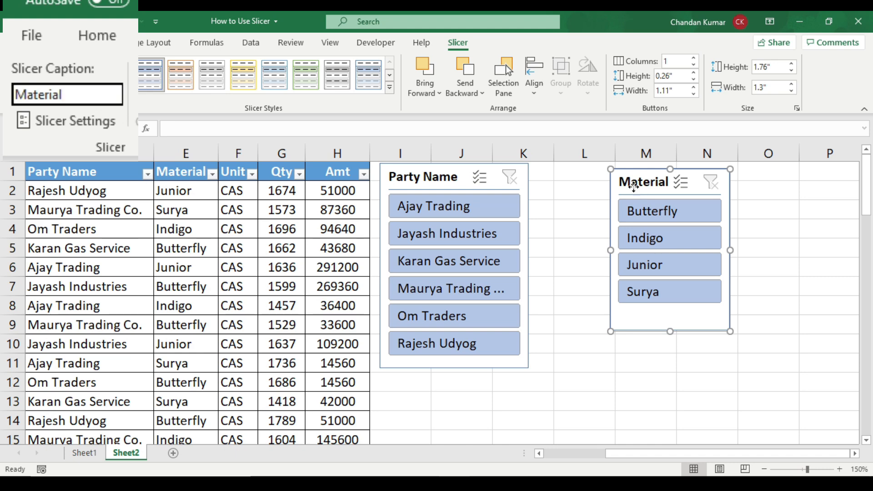
{"action": "left_click", "coordinate": [416, 181]}
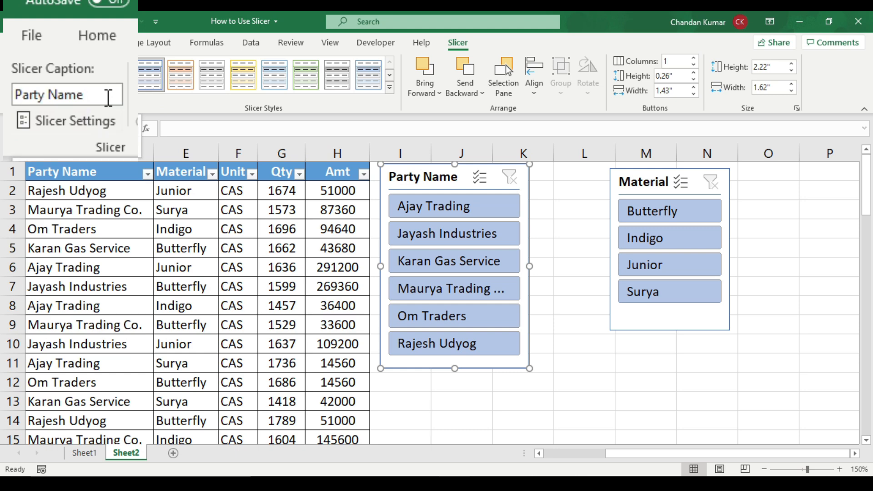
{"action": "left_click", "coordinate": [643, 184]}
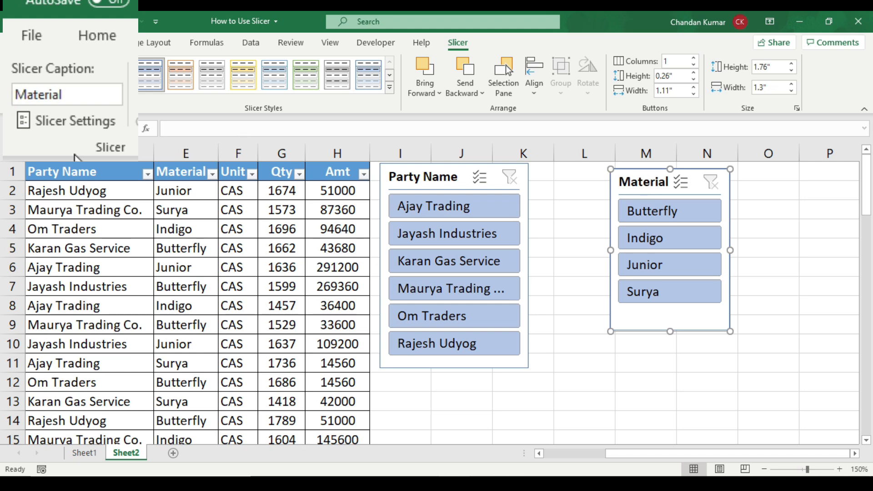
{"action": "left_click", "coordinate": [93, 93]}
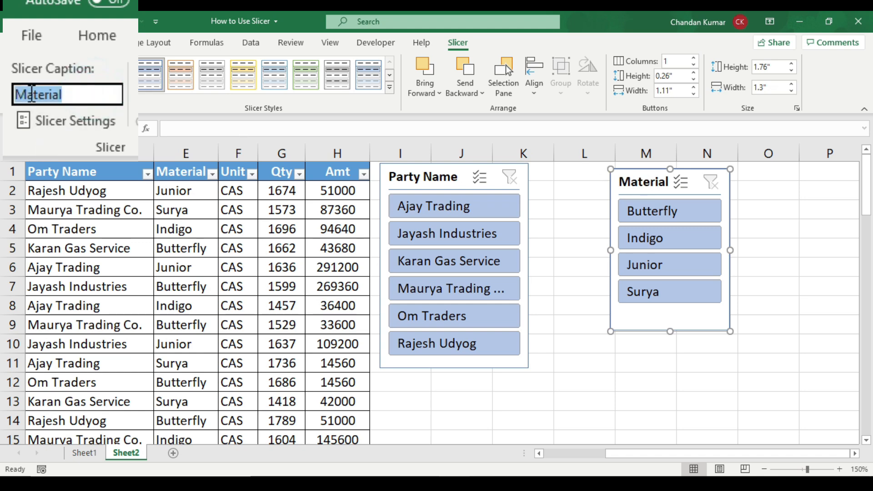
{"action": "type", "text": "Product"}
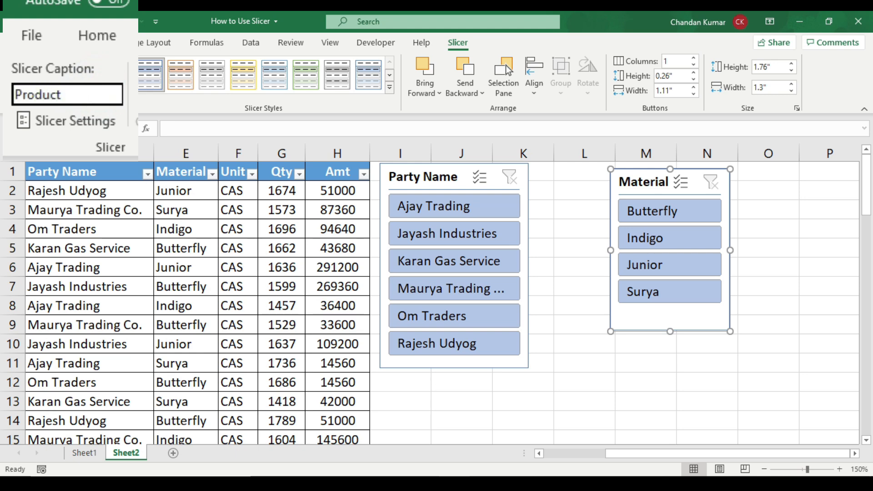
{"action": "key", "text": "Return"}
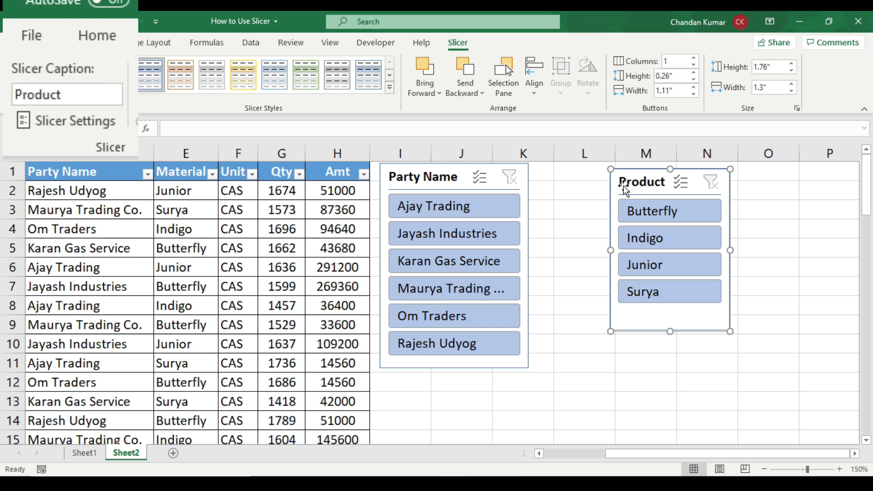
{"action": "left_click_drag", "start_coordinate": [636, 182], "coordinate": [582, 178]}
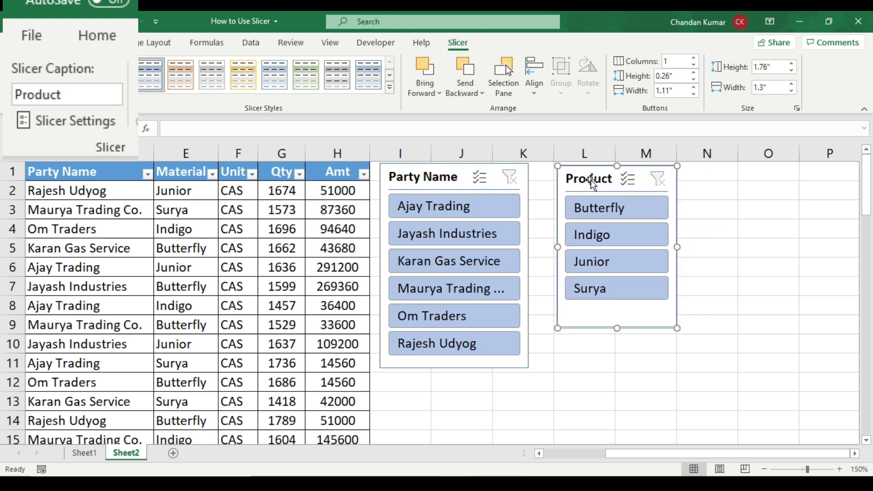
Try several light and dark styles on the Party Name slicer and apply the light-group yellow style
{"action": "left_click_drag", "start_coordinate": [659, 455], "coordinate": [624, 460]}
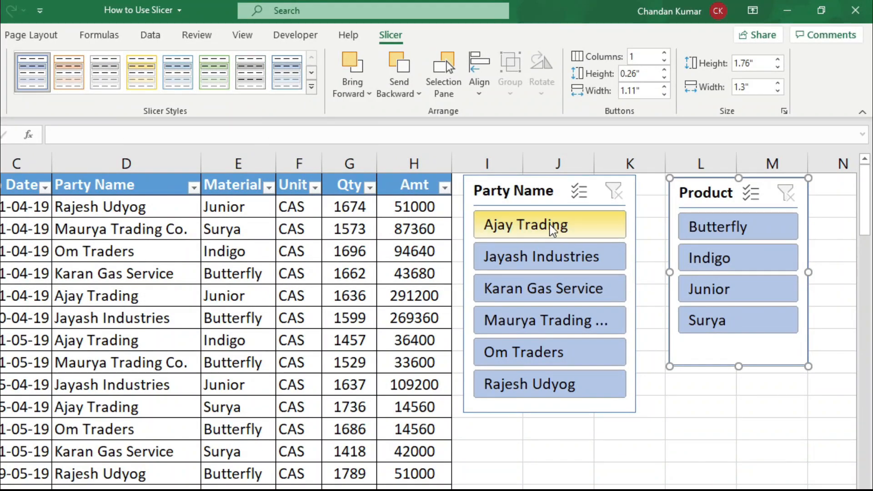
{"action": "left_click", "coordinate": [540, 195]}
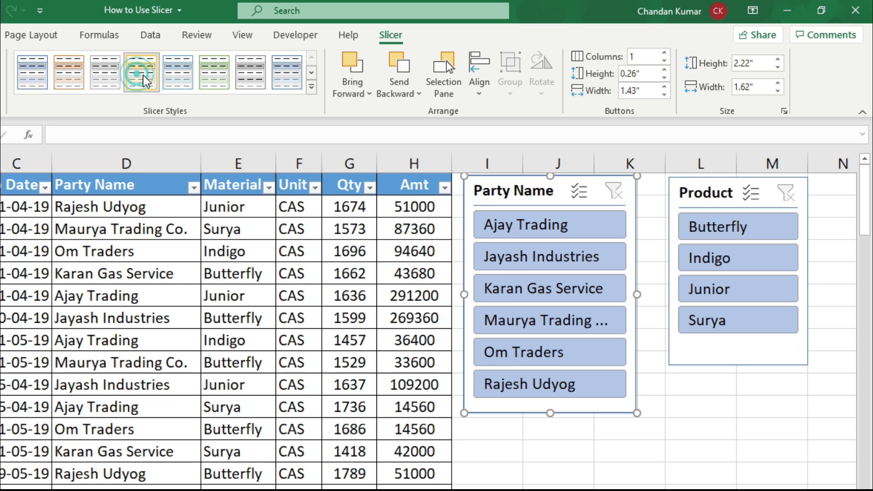
{"action": "left_click", "coordinate": [177, 73]}
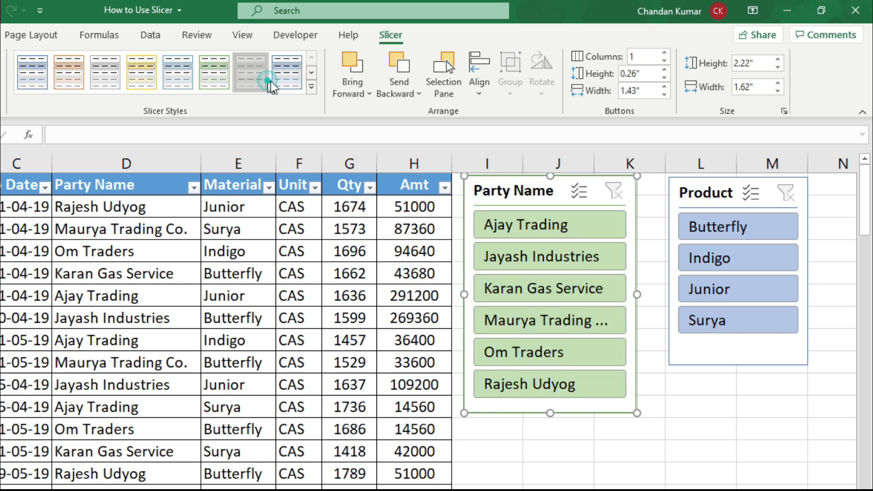
{"action": "left_click", "coordinate": [290, 75]}
{"action": "left_click", "coordinate": [312, 89]}
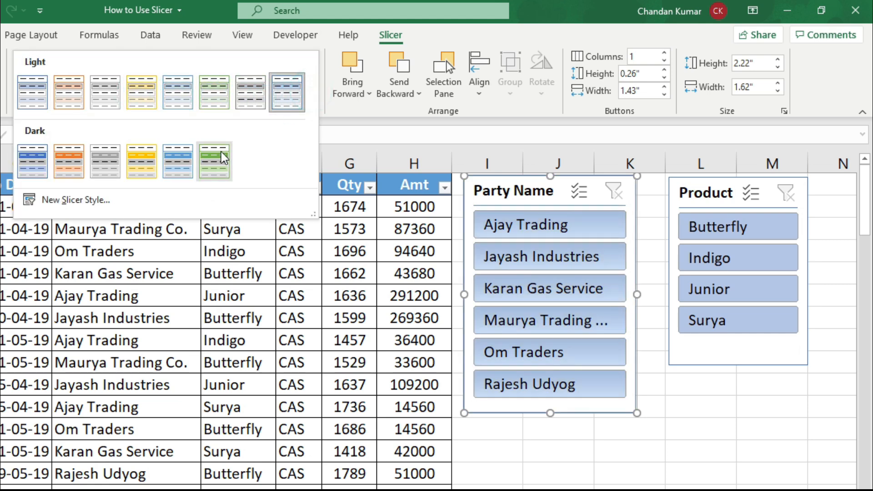
{"action": "left_click", "coordinate": [182, 157]}
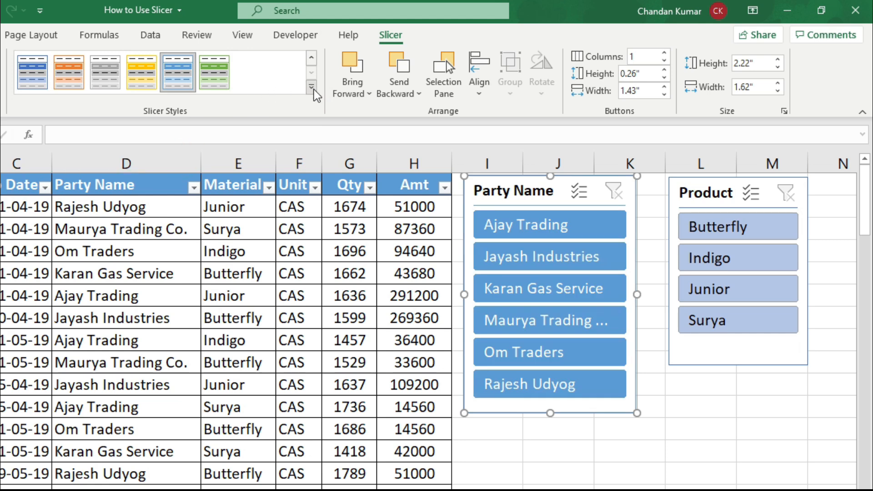
{"action": "left_click", "coordinate": [137, 83]}
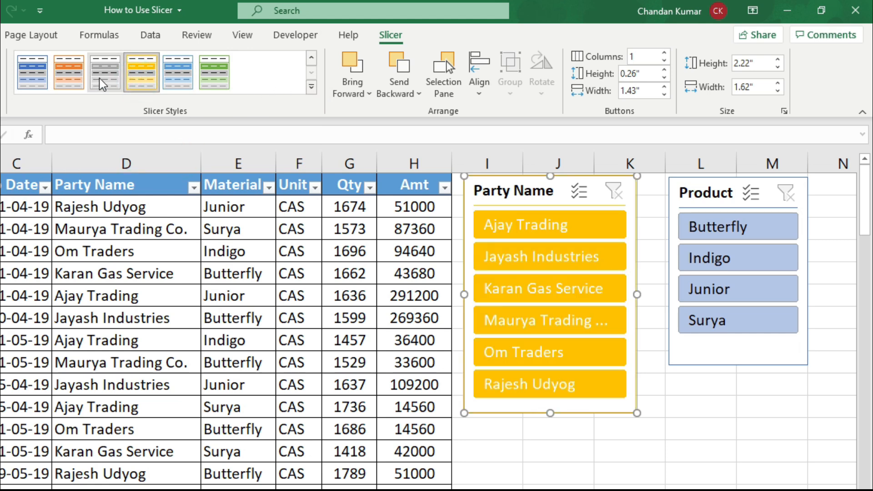
{"action": "left_click", "coordinate": [69, 75]}
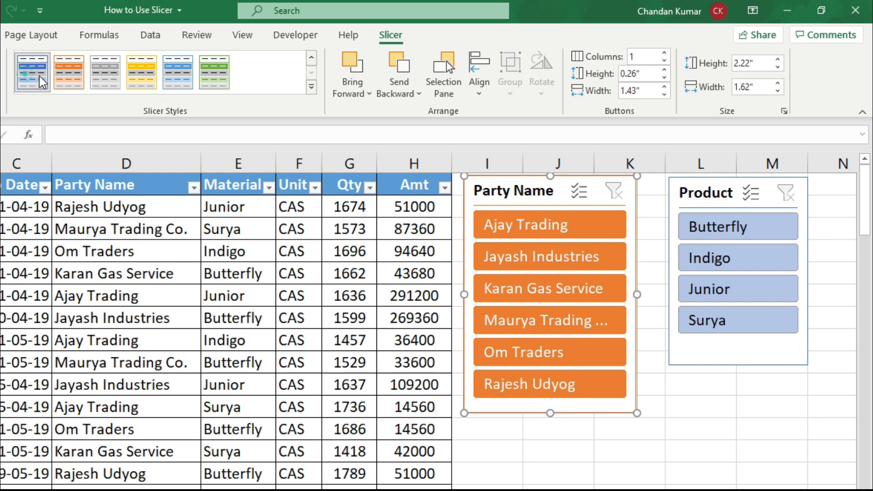
{"action": "left_click", "coordinate": [214, 72]}
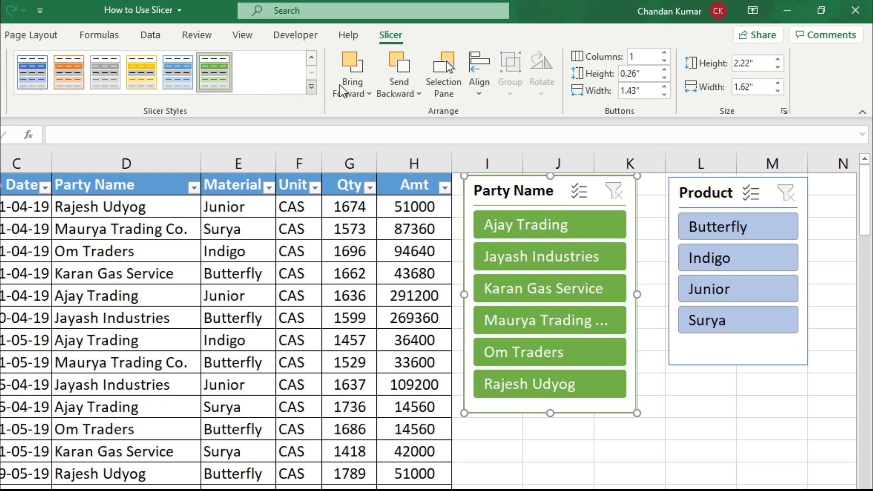
{"action": "left_click", "coordinate": [311, 86]}
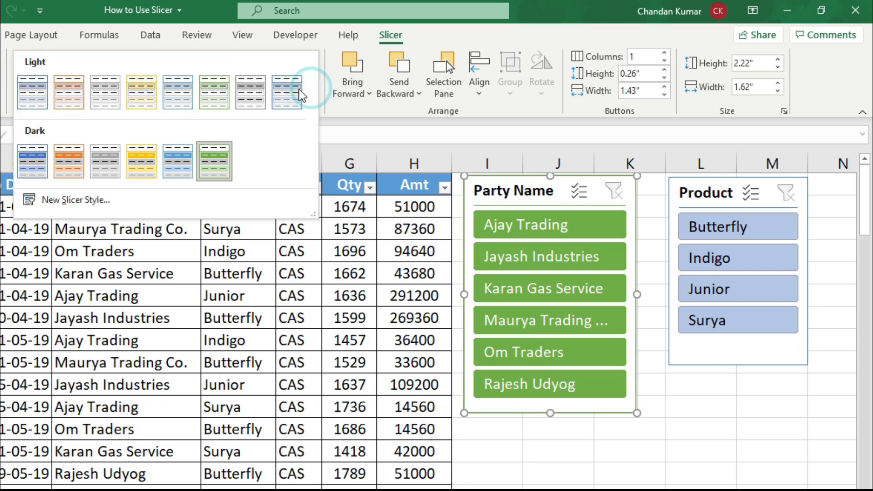
{"action": "left_click", "coordinate": [143, 102]}
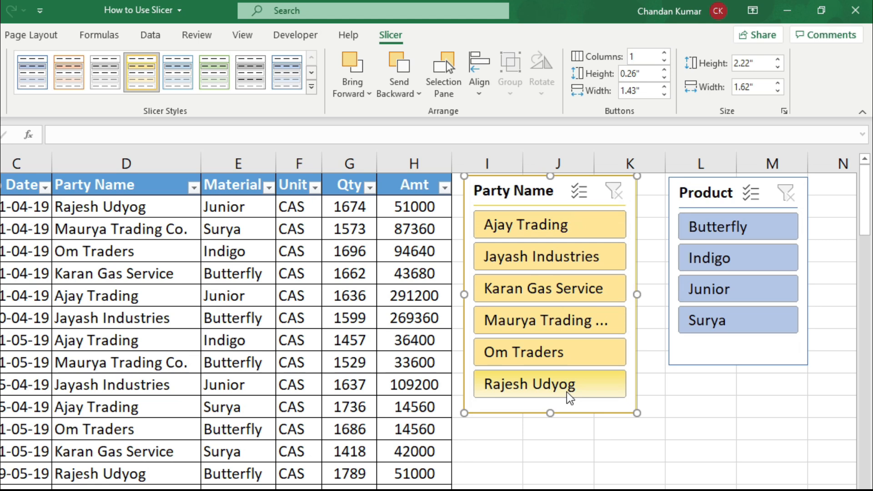
Move the Product slicer close beside the Party Name slicer, level with its upper edge
{"action": "left_click", "coordinate": [711, 193]}
{"action": "left_click_drag", "start_coordinate": [711, 192], "coordinate": [692, 190]}
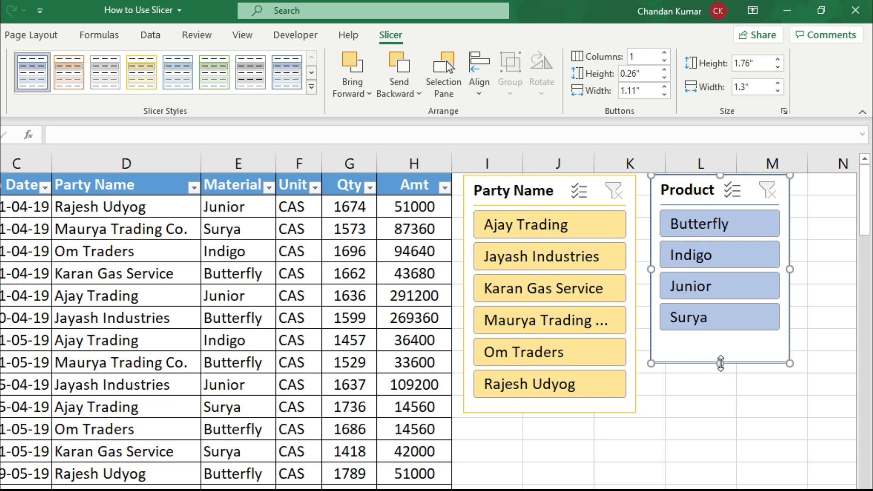
Apply Light Orange, Slicer Style Dark 2 to the Product slicer and lengthen it to about 2.24 inches
{"action": "left_click", "coordinate": [69, 71]}
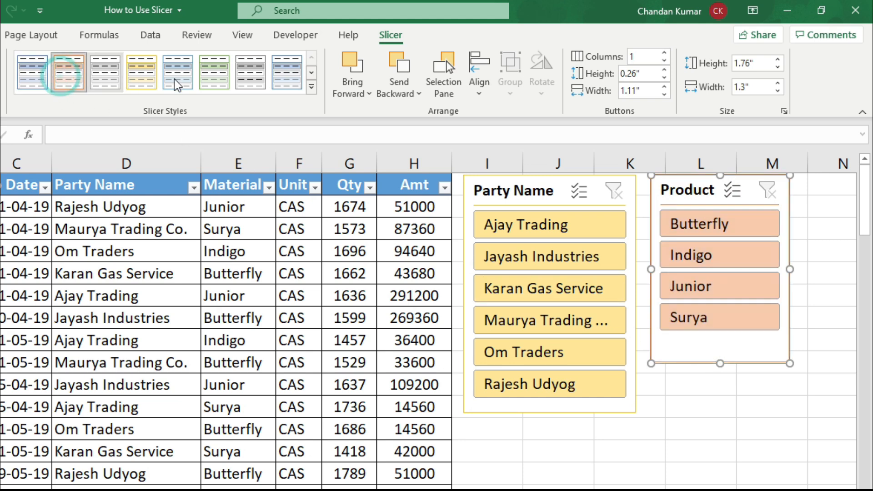
{"action": "left_click", "coordinate": [311, 88]}
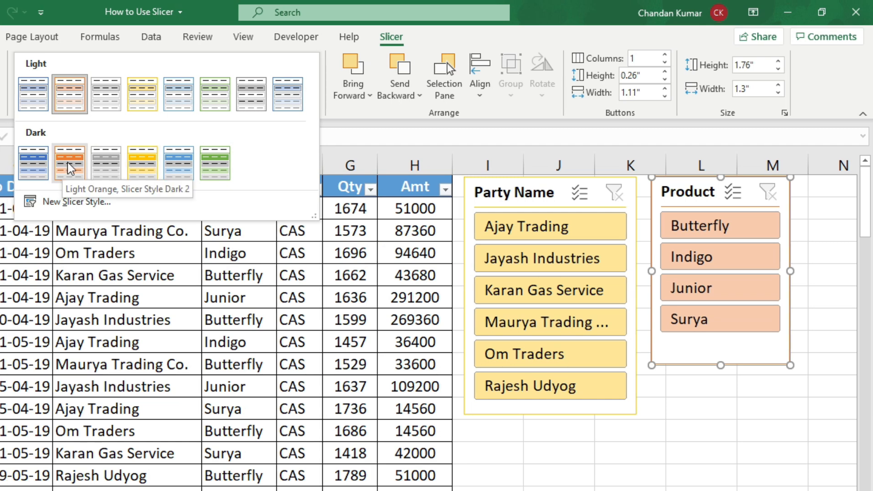
{"action": "left_click", "coordinate": [69, 165]}
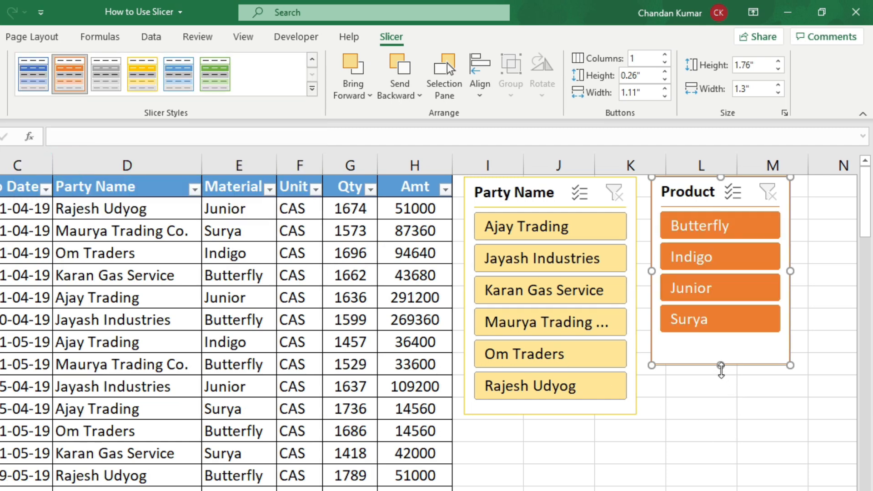
{"action": "left_click_drag", "start_coordinate": [721, 365], "coordinate": [720, 417]}
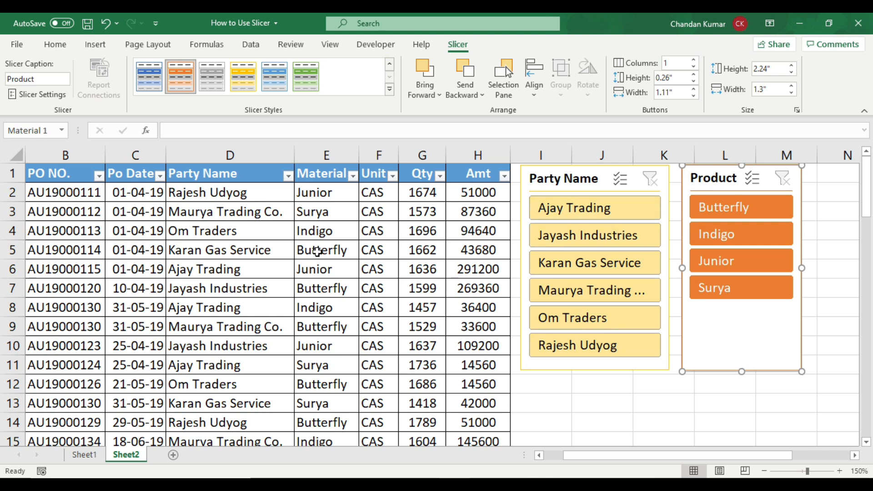
Filter the table with the Party Name slicer by Ajay Trading, and switch the filter to Maurya Trading Co
{"action": "left_click", "coordinate": [616, 211]}
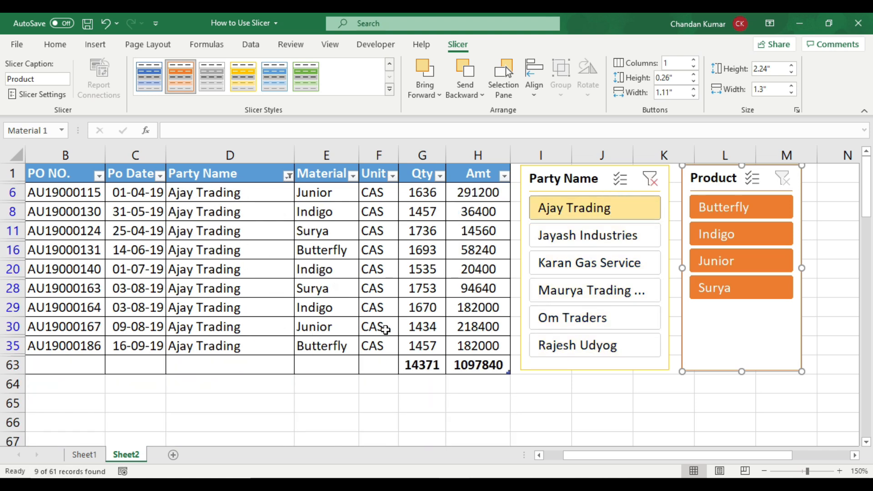
{"action": "left_click", "coordinate": [582, 296]}
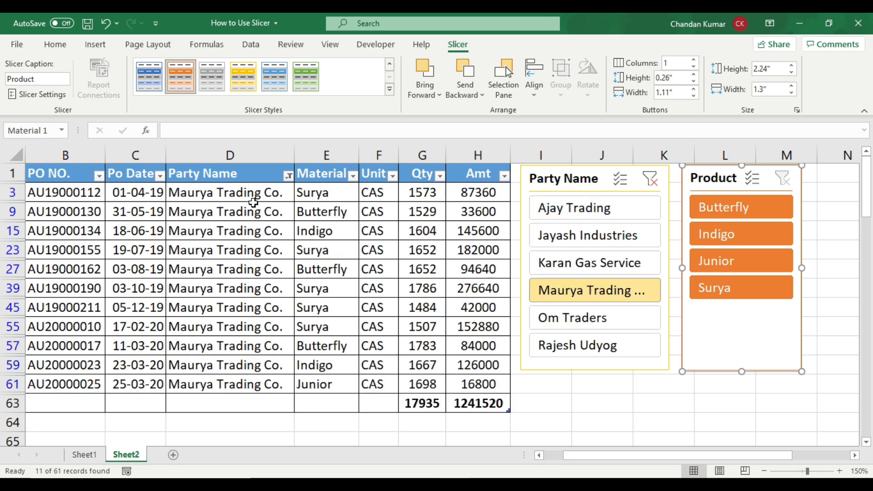
Look over the Maurya Trading Co. rows, and switch the Party Name slicer's filter to Om Traders
{"action": "left_click_drag", "start_coordinate": [253, 198], "coordinate": [268, 384]}
{"action": "left_click", "coordinate": [327, 348]}
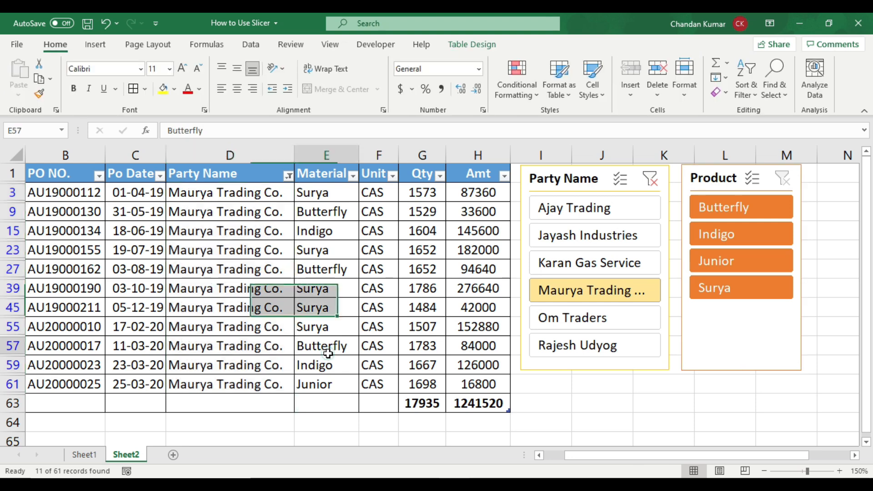
{"action": "left_click", "coordinate": [614, 318]}
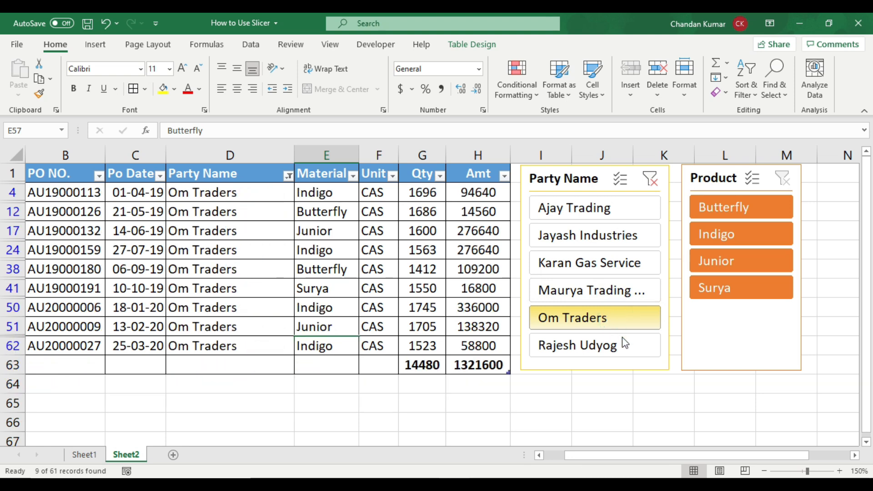
{"action": "left_click_drag", "start_coordinate": [322, 194], "coordinate": [477, 348]}
{"action": "left_click", "coordinate": [475, 332]}
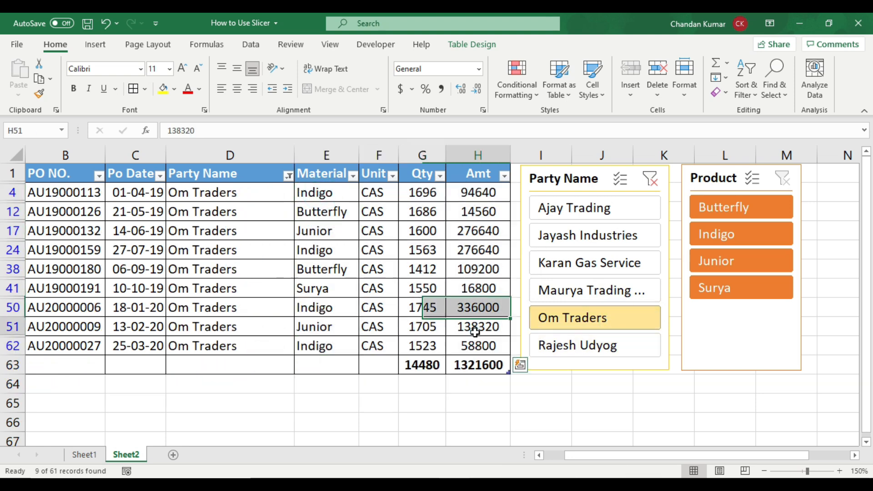
Compare the Qty and Amt totals in row 63 with the filtered Om Traders values above them
{"action": "left_click", "coordinate": [482, 368]}
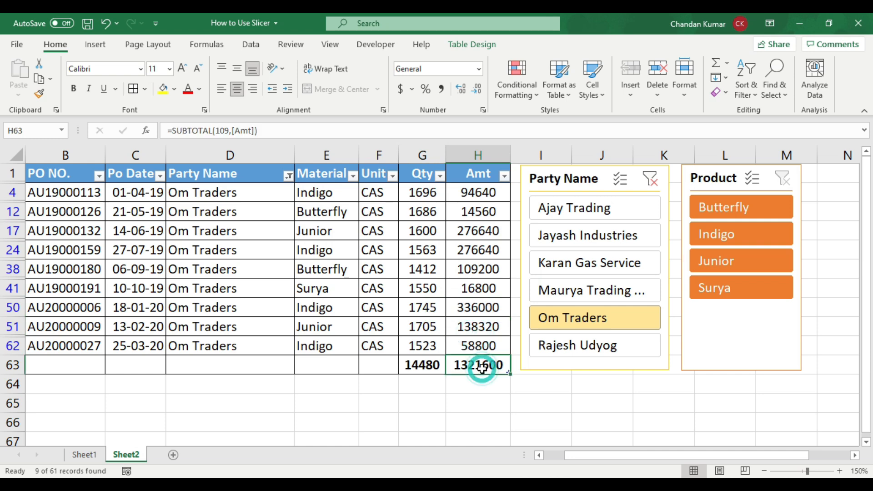
{"action": "left_click", "coordinate": [426, 368]}
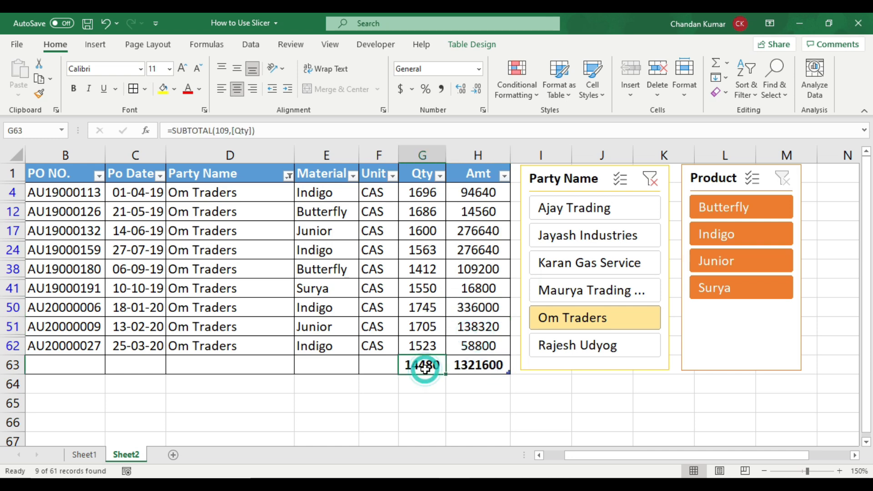
{"action": "left_click", "coordinate": [471, 369]}
{"action": "left_click", "coordinate": [423, 366]}
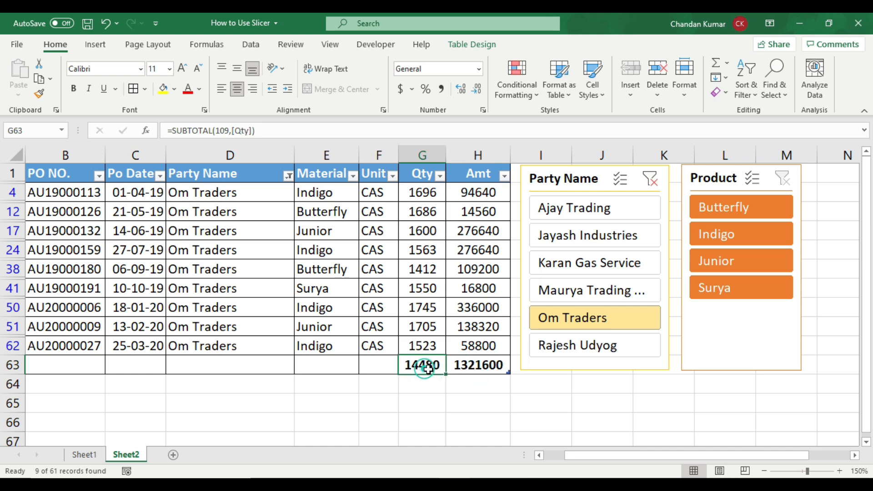
{"action": "left_click", "coordinate": [468, 369]}
{"action": "left_click_drag", "start_coordinate": [423, 192], "coordinate": [425, 347]}
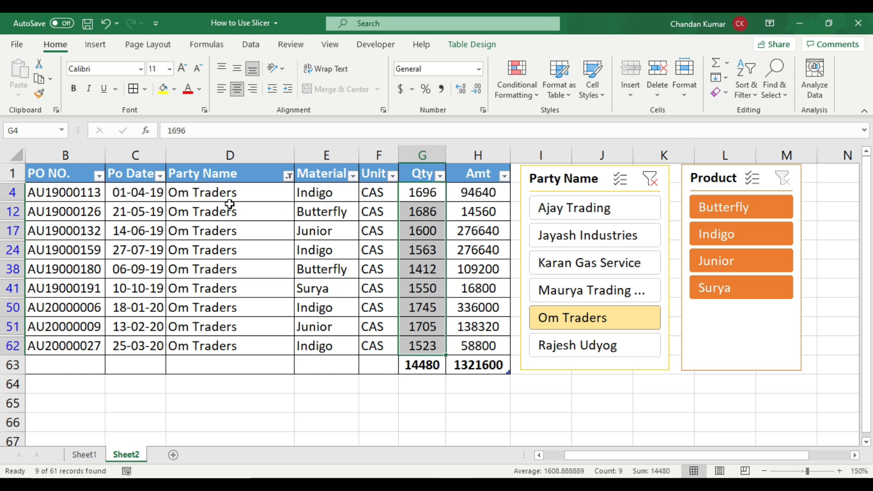
{"action": "left_click_drag", "start_coordinate": [468, 192], "coordinate": [468, 344]}
{"action": "left_click", "coordinate": [469, 366]}
{"action": "left_click", "coordinate": [411, 369]}
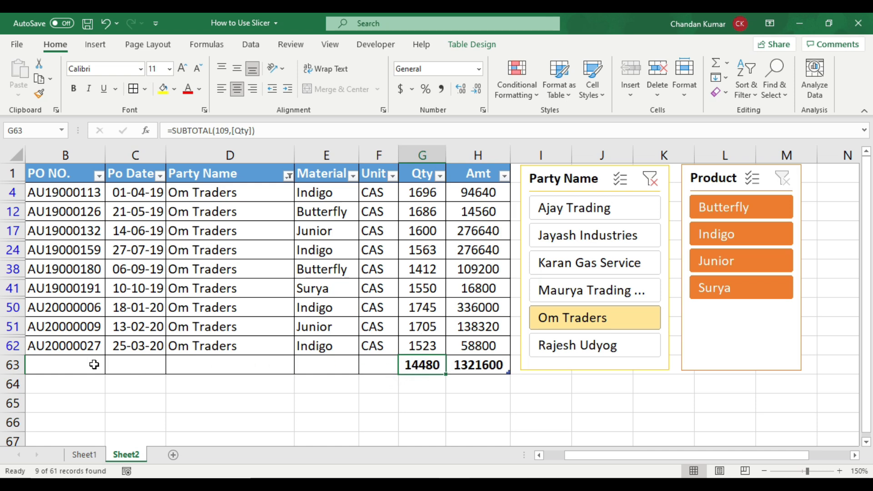
{"action": "left_click", "coordinate": [436, 328]}
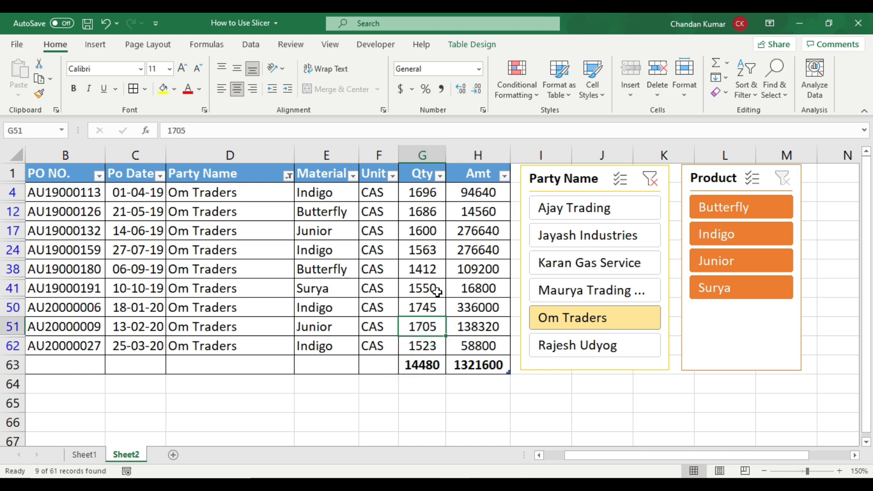
Cycle the Party Name slicer's filter one party at a time through Maurya Trading Co., Karan Gas Service, Jayash Industries, Om Traders and Ajay Trading
{"action": "left_click", "coordinate": [587, 289]}
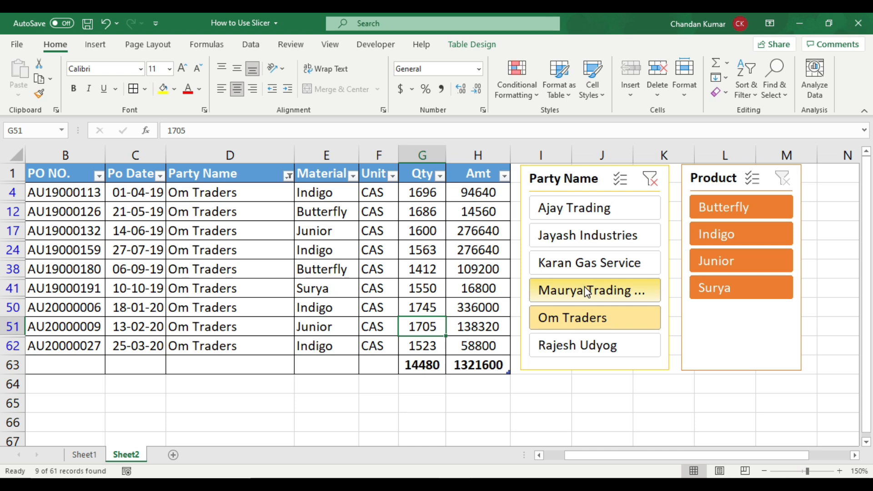
{"action": "left_click", "coordinate": [588, 266]}
{"action": "left_click", "coordinate": [591, 234]}
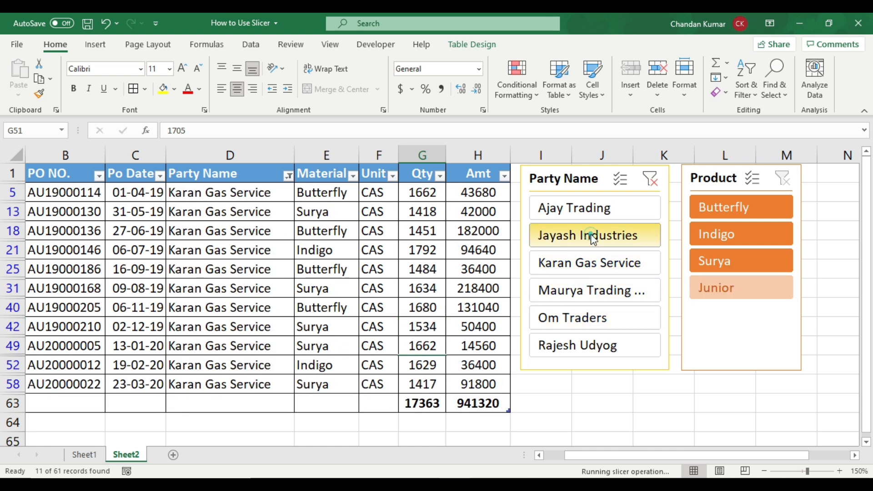
{"action": "left_click", "coordinate": [590, 207]}
{"action": "left_click", "coordinate": [591, 235]}
{"action": "left_click", "coordinate": [582, 265]}
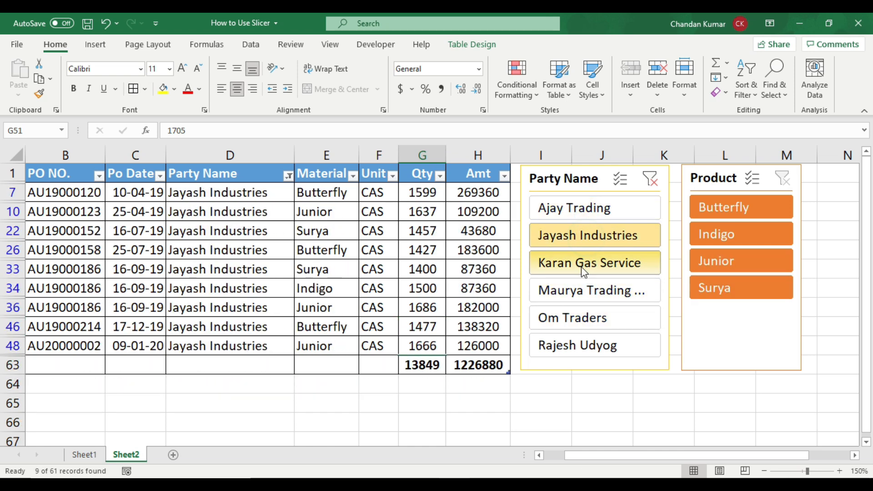
{"action": "left_click", "coordinate": [565, 321]}
{"action": "left_click", "coordinate": [586, 291]}
{"action": "left_click", "coordinate": [587, 236]}
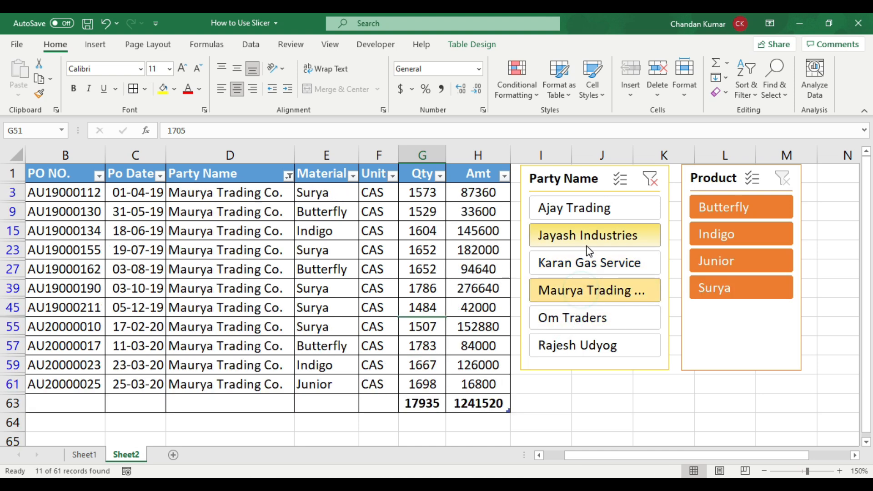
{"action": "left_click", "coordinate": [591, 214]}
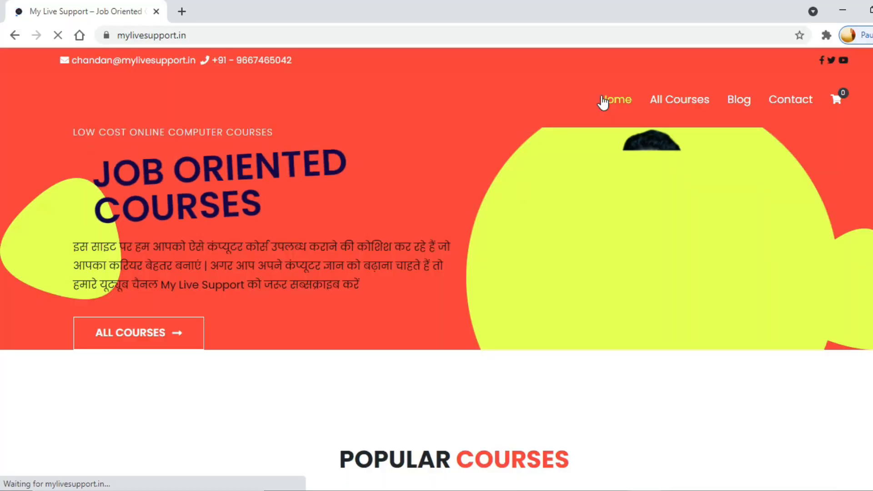
On the mylivesupport.in site in the browser, open the Excel MIS & Dashboard (Basic to Advanced) course and look through its contents
{"action": "scroll", "coordinate": [545, 190], "scroll_direction": "down", "scroll_amount": 15}
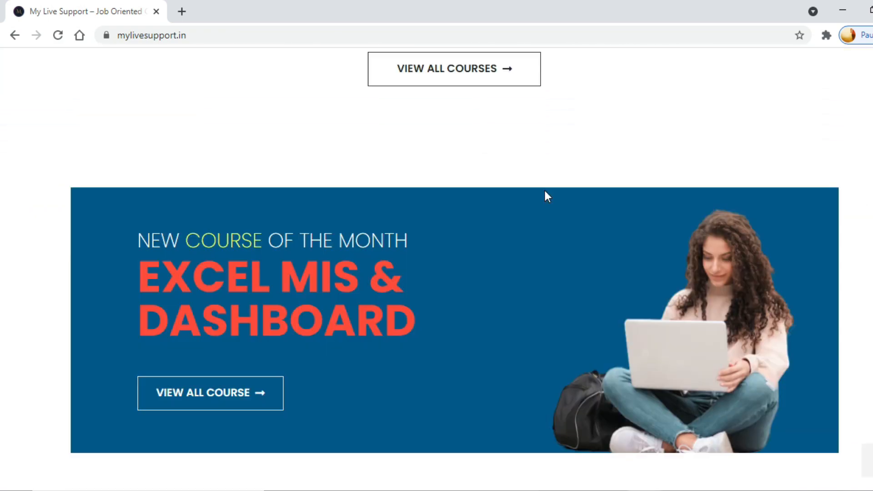
{"action": "scroll", "coordinate": [558, 221], "scroll_direction": "down", "scroll_amount": 14}
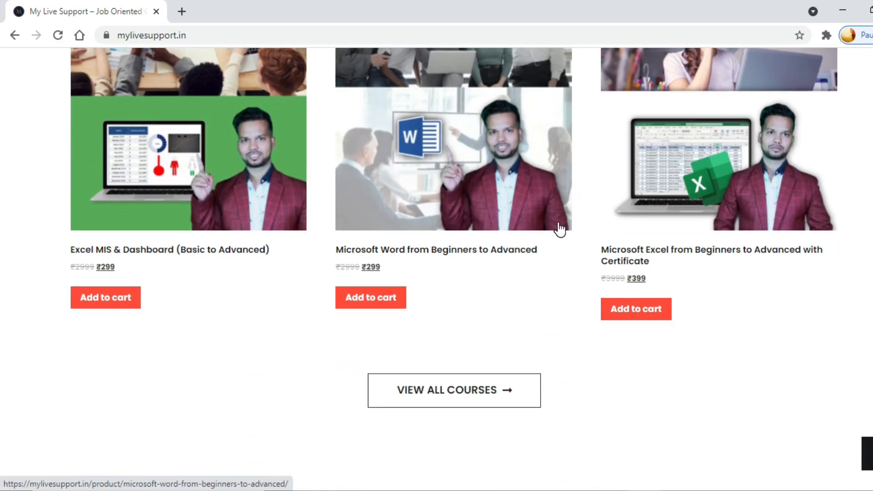
{"action": "left_click", "coordinate": [245, 173]}
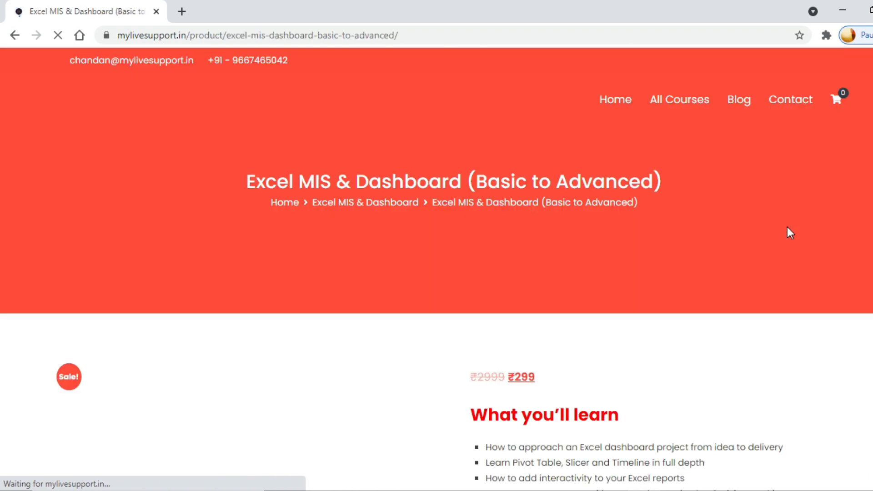
{"action": "scroll", "coordinate": [789, 279], "scroll_direction": "down", "scroll_amount": 10}
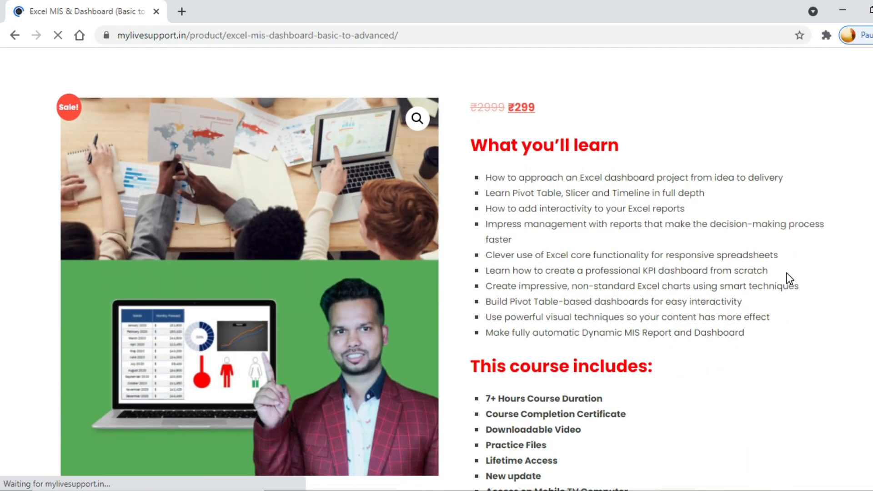
{"action": "scroll", "coordinate": [790, 278], "scroll_direction": "down", "scroll_amount": 7}
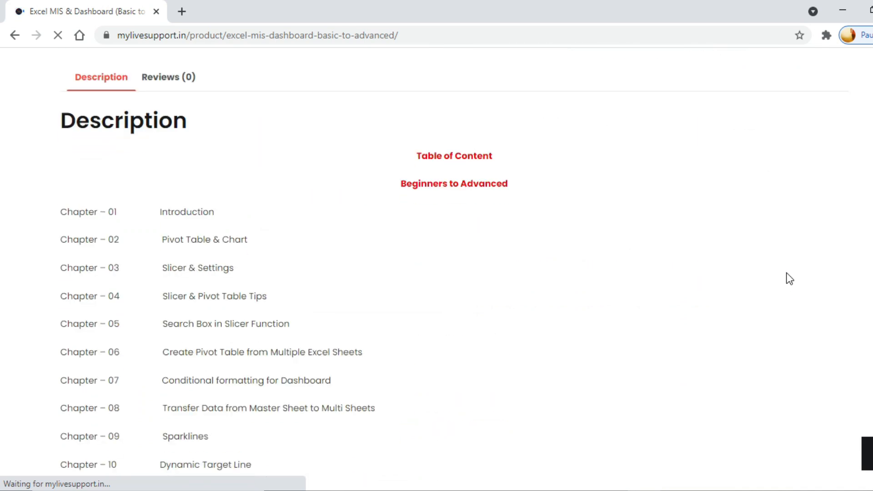
{"action": "scroll", "coordinate": [789, 279], "scroll_direction": "down", "scroll_amount": 15}
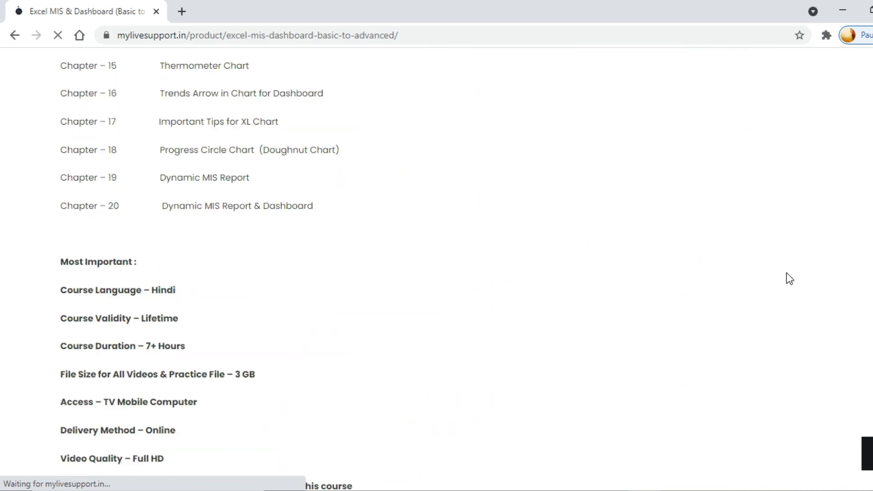
{"action": "scroll", "coordinate": [790, 279], "scroll_direction": "down", "scroll_amount": 7}
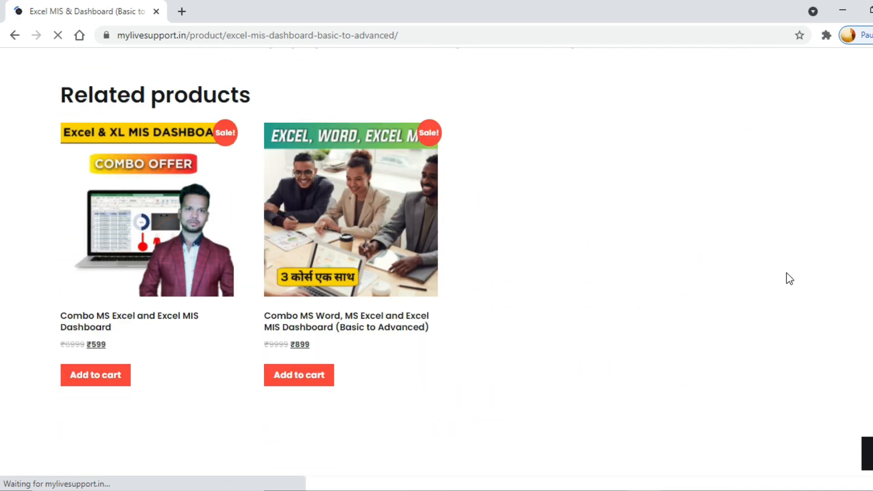
{"action": "scroll", "coordinate": [790, 278], "scroll_direction": "up", "scroll_amount": 20}
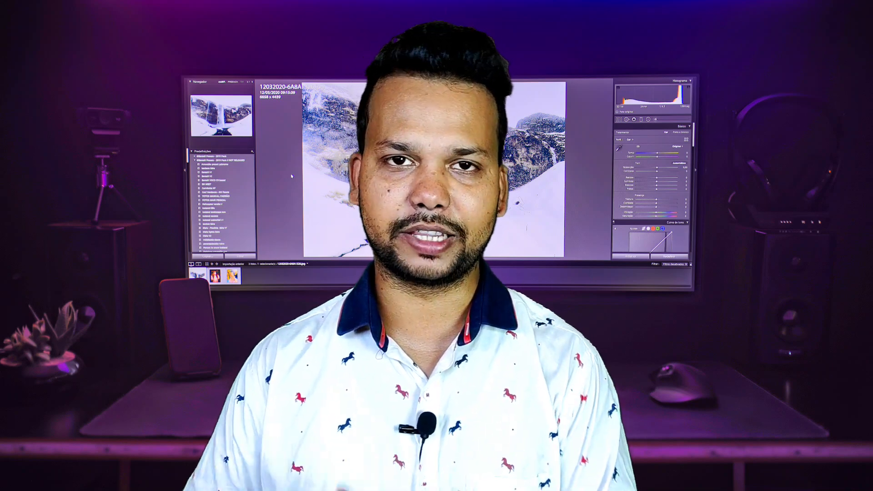
Back in Excel, filter the table by Jayash Industries, and add Maurya Trading Co. using the Party Name slicer's multi-select
{"action": "left_click", "coordinate": [588, 237]}
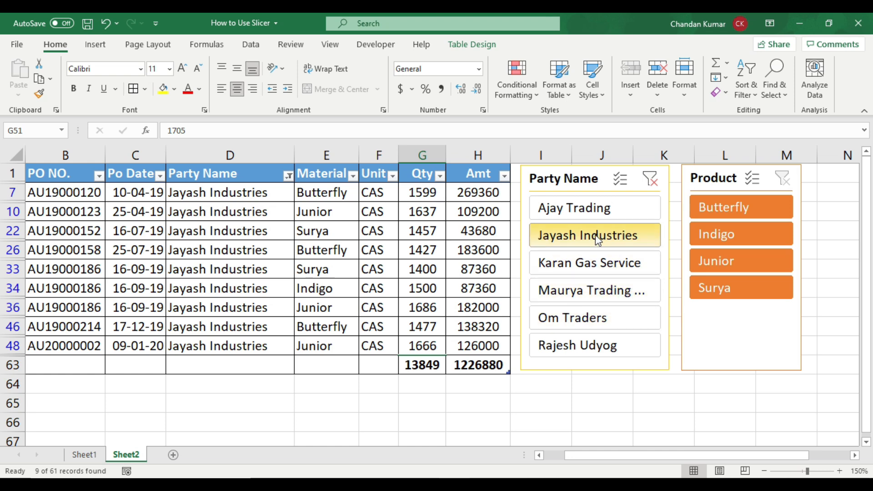
{"action": "left_click", "coordinate": [621, 180]}
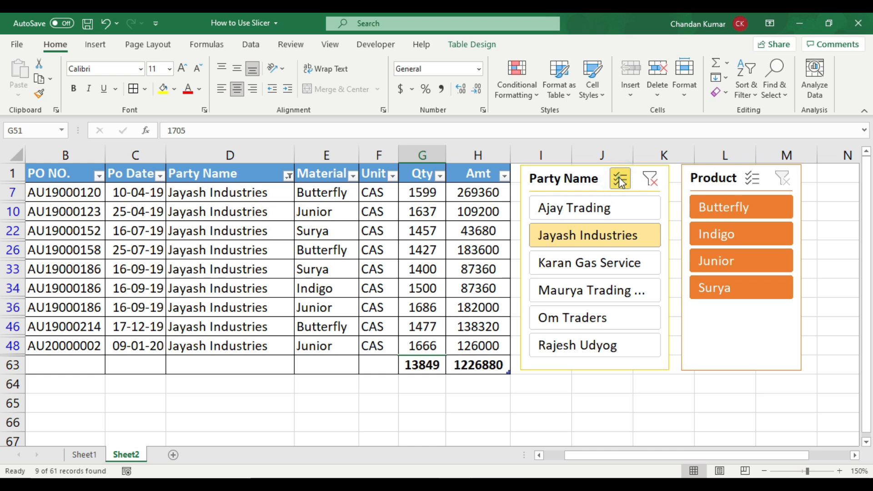
{"action": "left_click", "coordinate": [633, 294]}
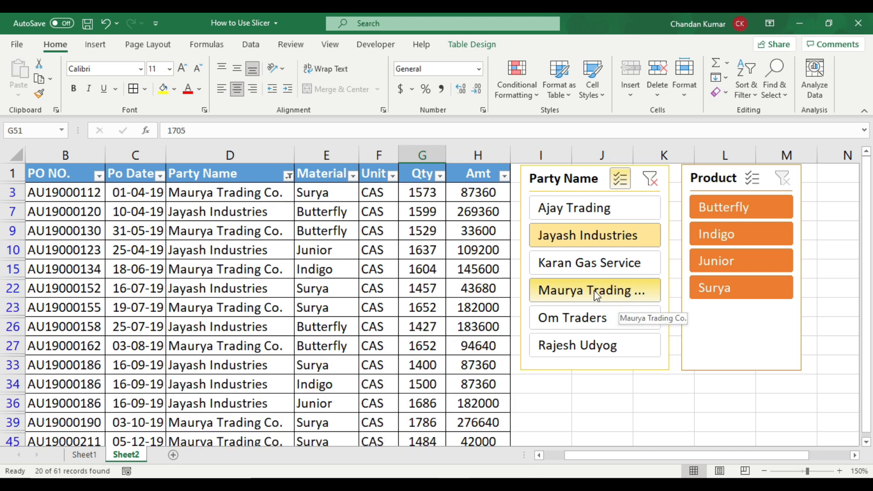
{"action": "left_click_drag", "start_coordinate": [235, 194], "coordinate": [253, 387]}
{"action": "scroll", "coordinate": [362, 294], "scroll_direction": "up", "scroll_amount": 3}
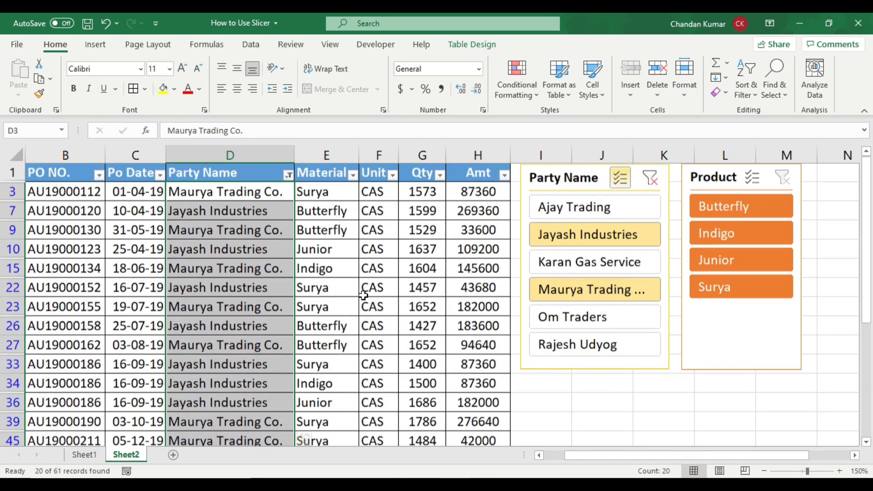
{"action": "left_click", "coordinate": [250, 210]}
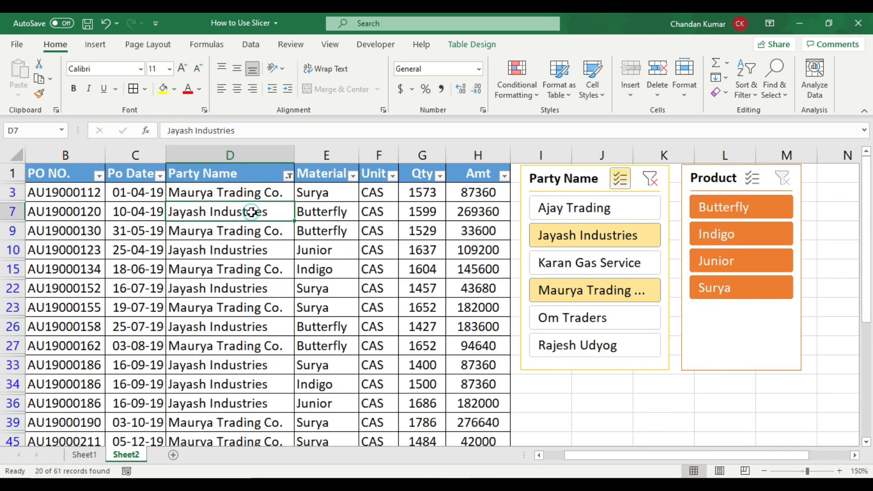
{"action": "left_click", "coordinate": [246, 265]}
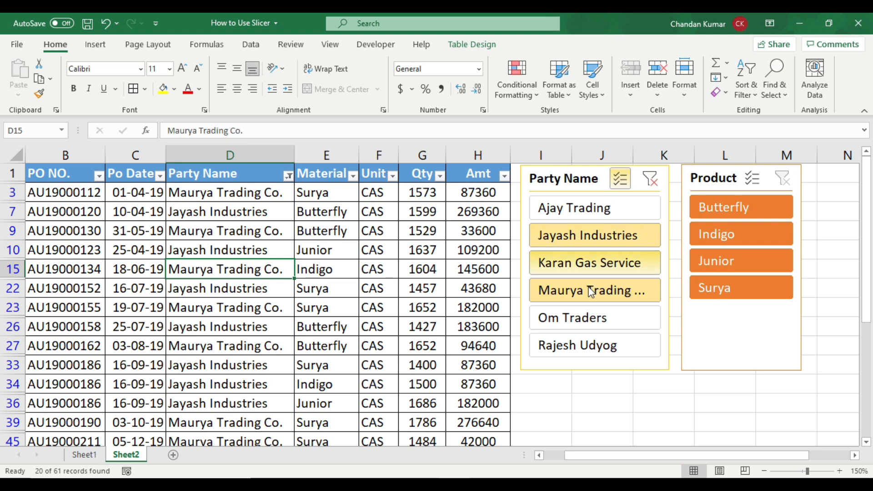
Add Om Traders to the Party Name slicer's selection and look over the filtered Party Name column
{"action": "left_click", "coordinate": [624, 321]}
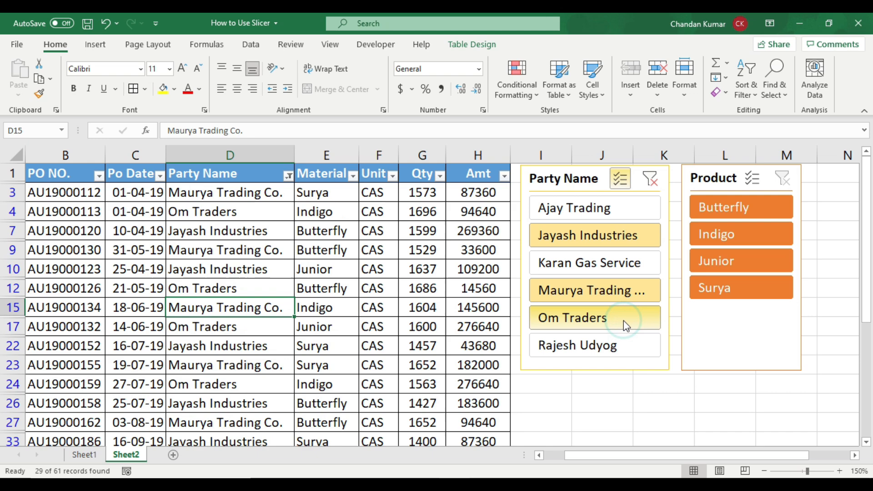
{"action": "left_click", "coordinate": [222, 210]}
{"action": "left_click_drag", "start_coordinate": [237, 193], "coordinate": [268, 386]}
{"action": "scroll", "coordinate": [381, 336], "scroll_direction": "up", "scroll_amount": 3}
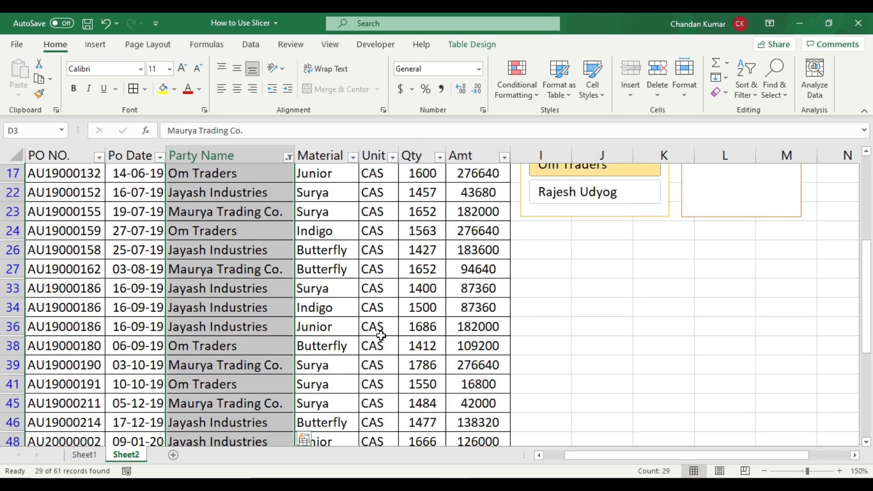
{"action": "scroll", "coordinate": [381, 335], "scroll_direction": "up", "scroll_amount": 3}
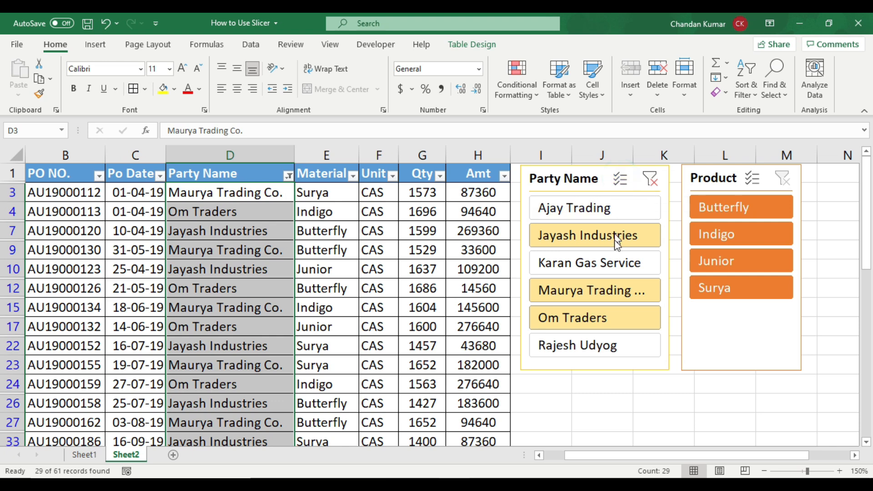
Leave multi-select off in the Party Name slicer and clear its filter to bring back all table rows
{"action": "left_click", "coordinate": [619, 181]}
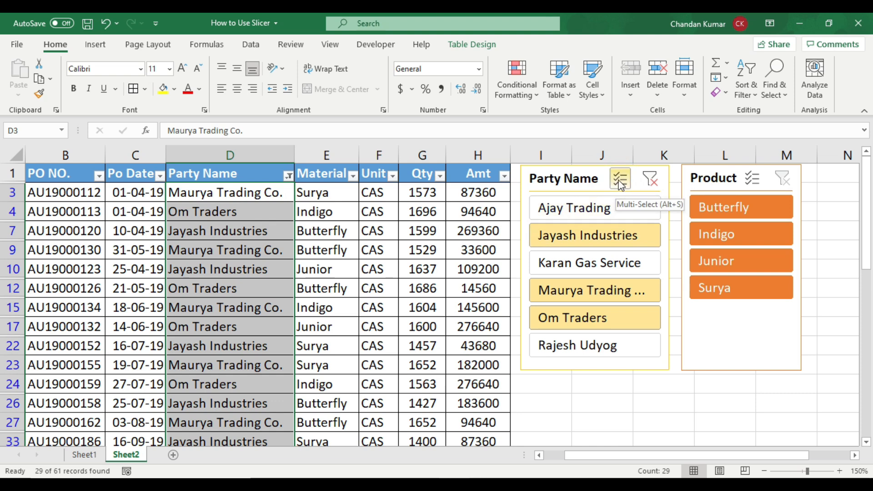
{"action": "left_click", "coordinate": [649, 179]}
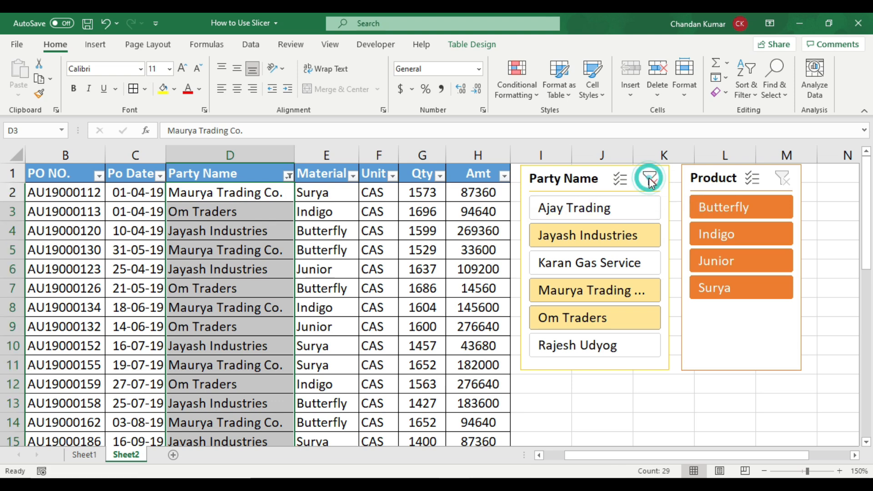
{"action": "left_click", "coordinate": [225, 188]}
{"action": "left_click_drag", "start_coordinate": [58, 176], "coordinate": [501, 250]}
{"action": "left_click", "coordinate": [335, 350]}
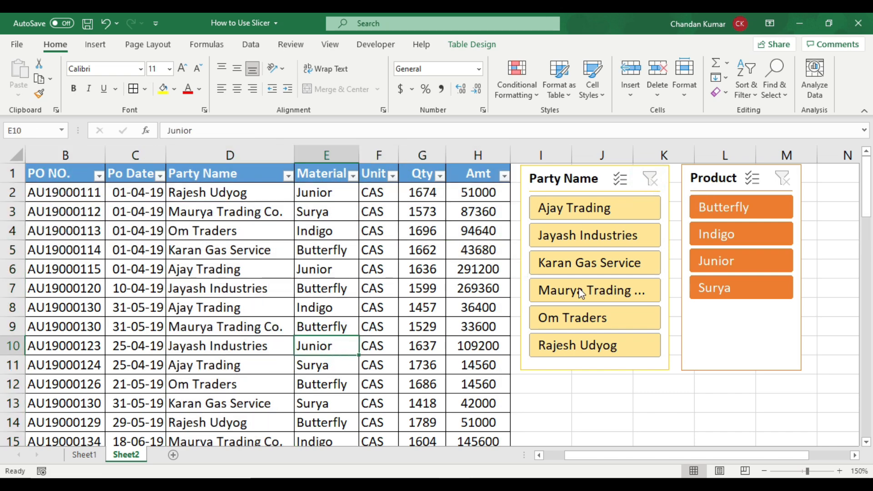
Filter the table by Indigo with the Product slicer
{"action": "left_click", "coordinate": [752, 237]}
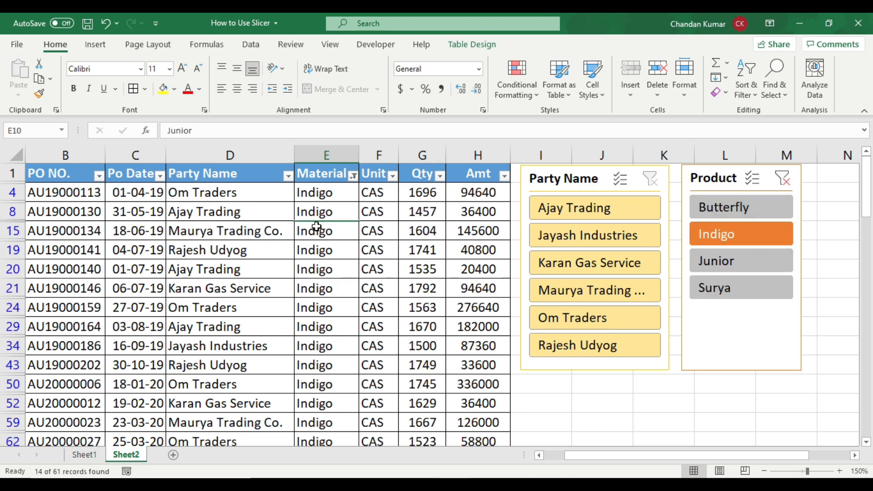
Look over the Indigo-filtered rows across the Material, Party Name, PO NO., Po Date, Qty and Amt columns
{"action": "left_click", "coordinate": [322, 194]}
{"action": "left_click", "coordinate": [337, 154]}
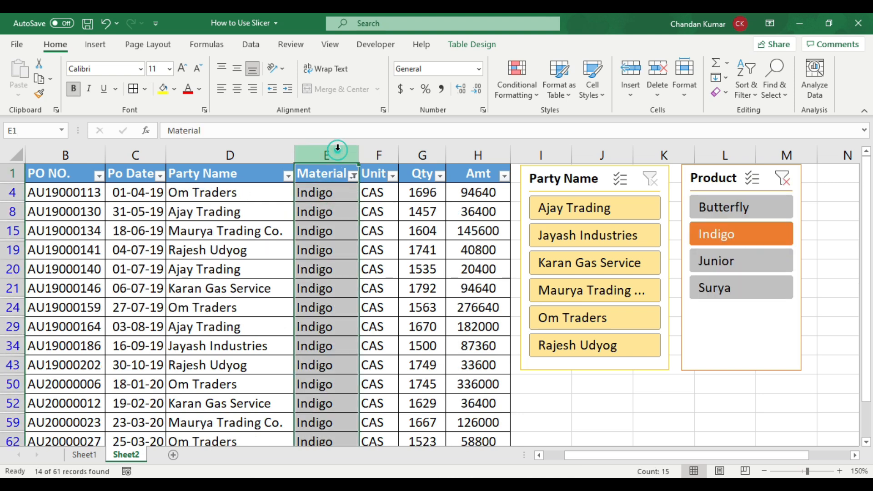
{"action": "scroll", "coordinate": [314, 326], "scroll_direction": "down", "scroll_amount": 1}
{"action": "scroll", "coordinate": [314, 327], "scroll_direction": "up", "scroll_amount": 1}
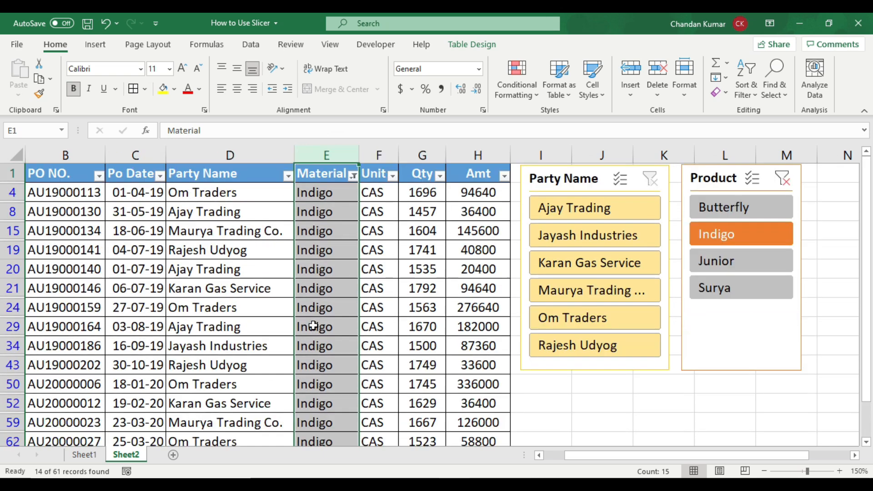
{"action": "left_click_drag", "start_coordinate": [248, 193], "coordinate": [306, 382]}
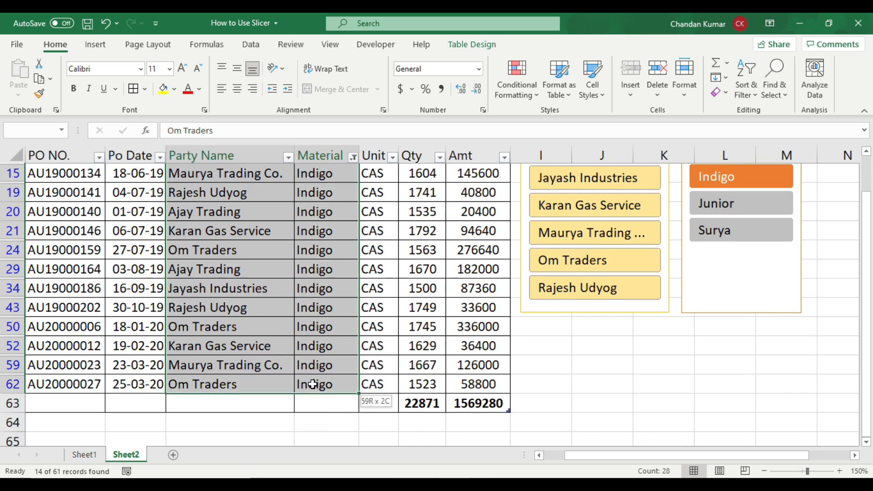
{"action": "scroll", "coordinate": [118, 366], "scroll_direction": "up", "scroll_amount": 1}
{"action": "left_click_drag", "start_coordinate": [84, 192], "coordinate": [114, 339]}
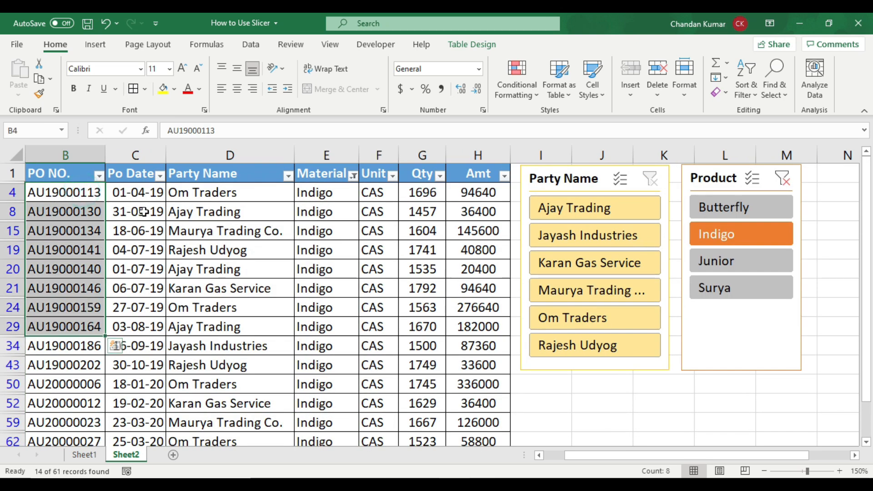
{"action": "left_click_drag", "start_coordinate": [136, 193], "coordinate": [164, 326]}
{"action": "left_click_drag", "start_coordinate": [392, 196], "coordinate": [473, 435]}
{"action": "left_click", "coordinate": [460, 346]}
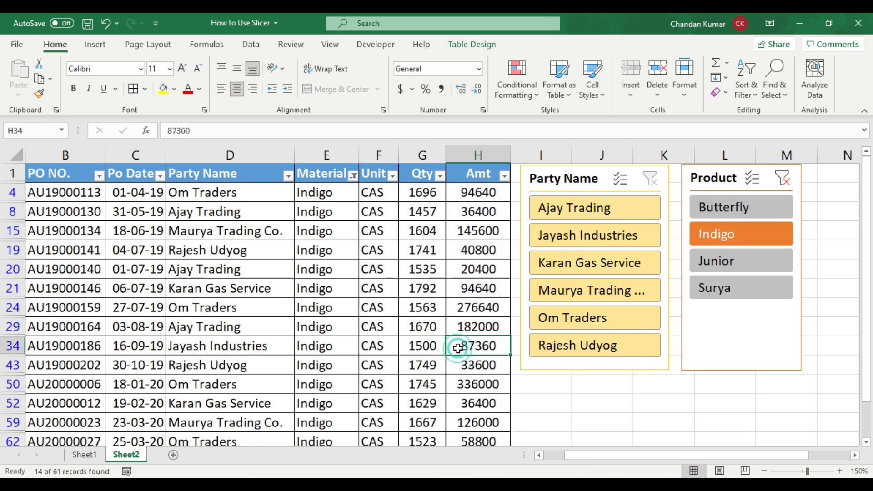
Check the Qty and Amt totals in row 63 and compare the Qty total with the sum of the filtered Qty cells
{"action": "scroll", "coordinate": [458, 348], "scroll_direction": "down", "scroll_amount": 1}
{"action": "scroll", "coordinate": [458, 348], "scroll_direction": "down", "scroll_amount": 1}
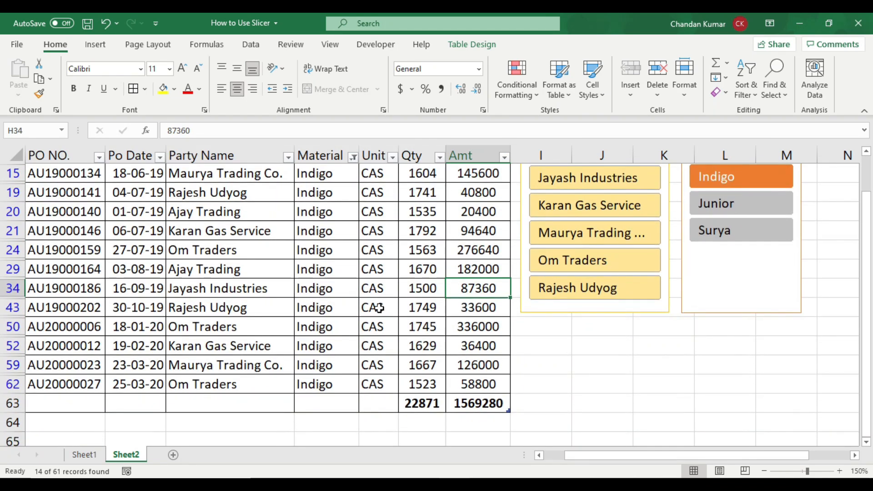
{"action": "left_click", "coordinate": [420, 402]}
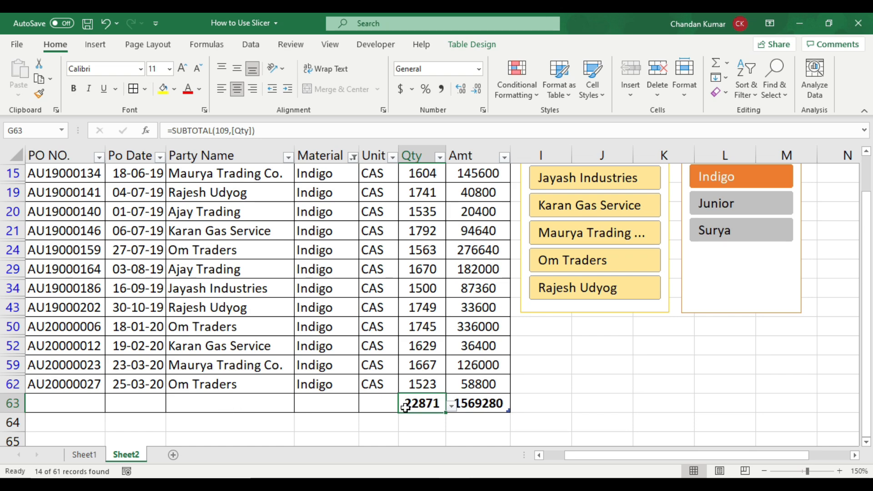
{"action": "left_click", "coordinate": [477, 404]}
{"action": "scroll", "coordinate": [473, 330], "scroll_direction": "up", "scroll_amount": 1}
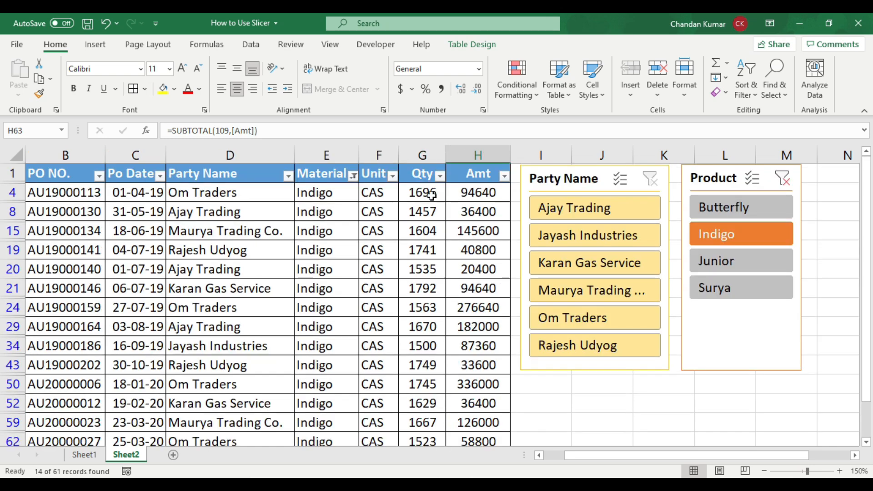
{"action": "left_click_drag", "start_coordinate": [421, 189], "coordinate": [417, 387]}
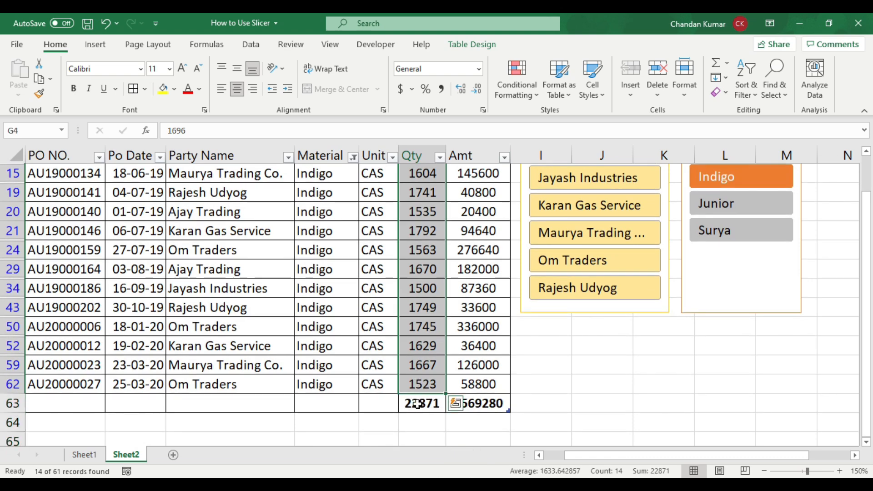
{"action": "left_click", "coordinate": [414, 405]}
{"action": "scroll", "coordinate": [427, 398], "scroll_direction": "up", "scroll_amount": 3}
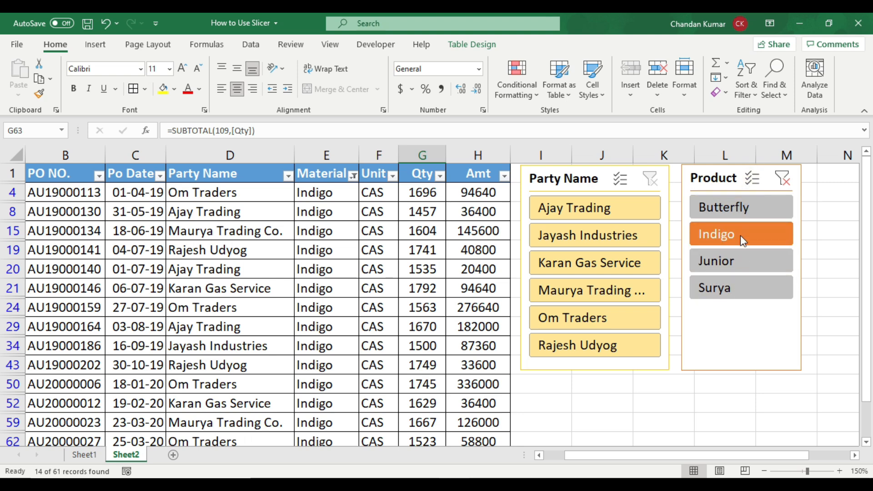
Filter the table by Butterfly with the Product slicer, and add Junior and Surya using multi-select
{"action": "left_click", "coordinate": [752, 211]}
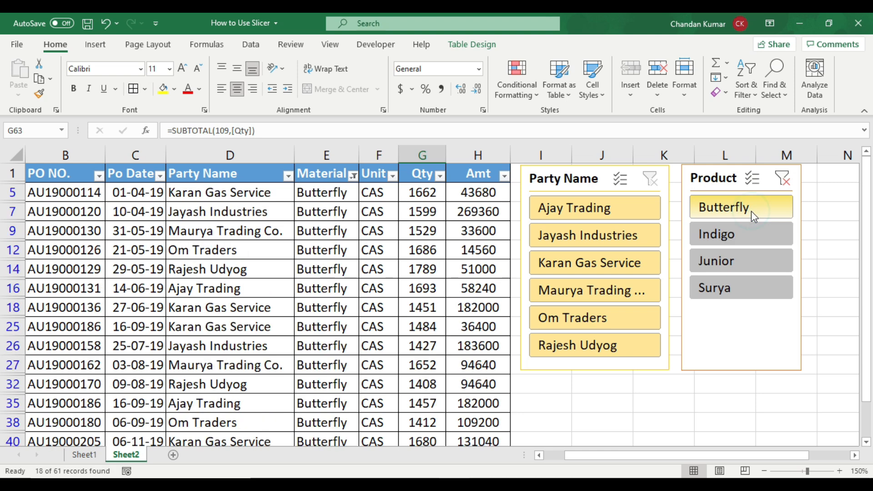
{"action": "left_click", "coordinate": [751, 179]}
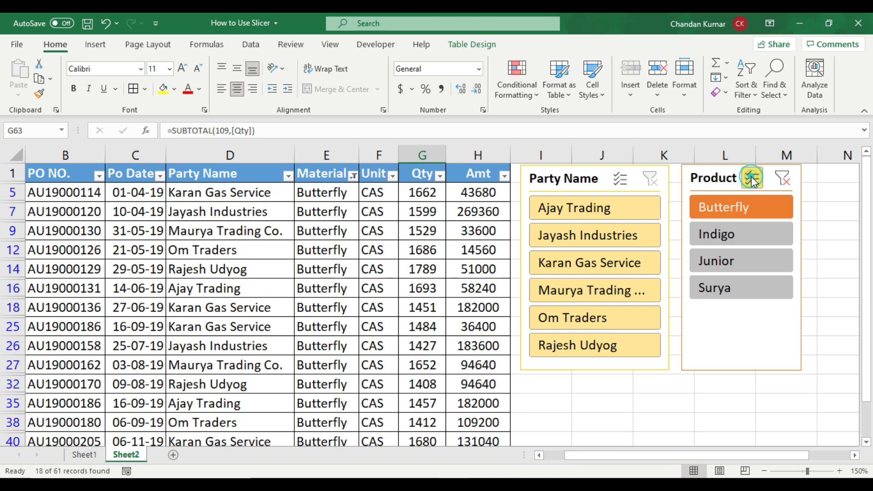
{"action": "left_click", "coordinate": [739, 261]}
{"action": "left_click", "coordinate": [733, 293]}
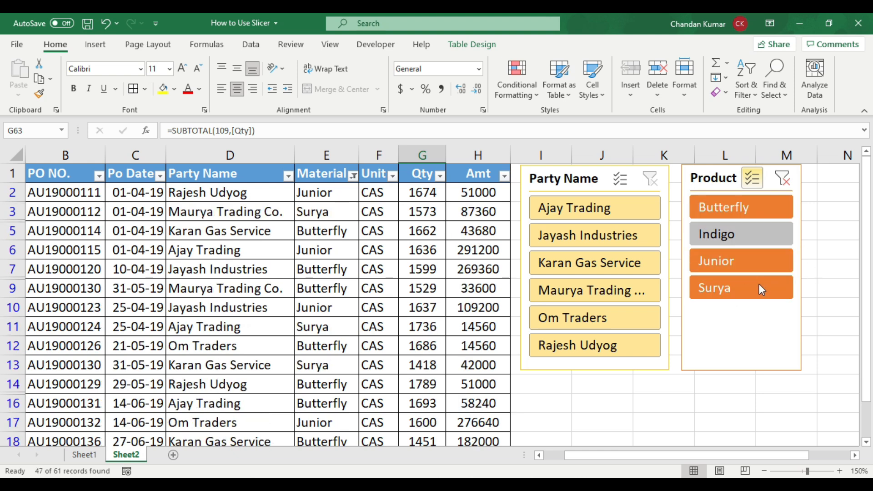
Look over the filtered Material column, turn off the Product slicer's multi-select and clear its filter
{"action": "left_click", "coordinate": [327, 195]}
{"action": "left_click_drag", "start_coordinate": [329, 191], "coordinate": [329, 421]}
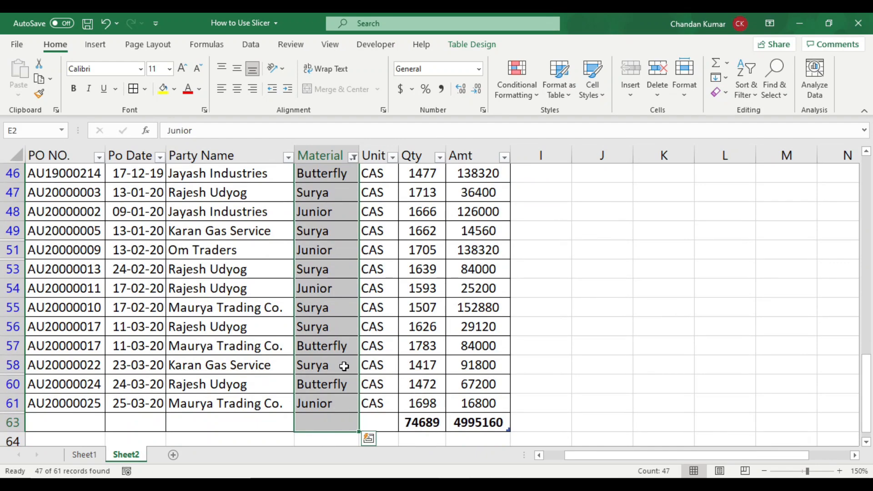
{"action": "scroll", "coordinate": [342, 364], "scroll_direction": "up", "scroll_amount": 3}
{"action": "scroll", "coordinate": [334, 336], "scroll_direction": "up", "scroll_amount": 12}
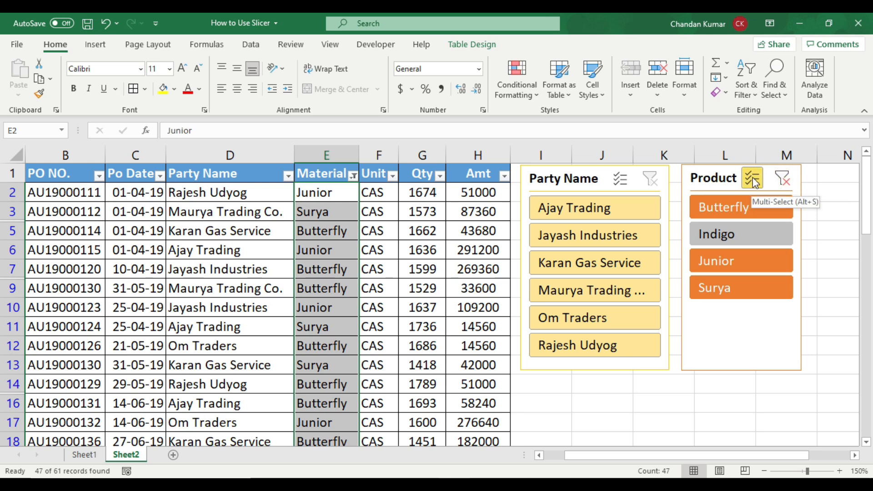
{"action": "left_click", "coordinate": [783, 183]}
{"action": "left_click", "coordinate": [371, 223]}
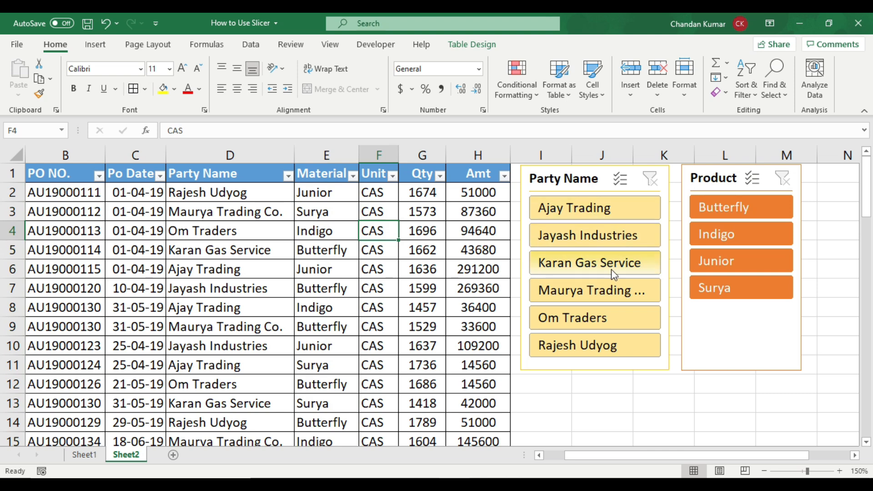
Filter the table by Karan Gas Service with the Party Name slicer and look over its rows and materials
{"action": "left_click", "coordinate": [639, 268]}
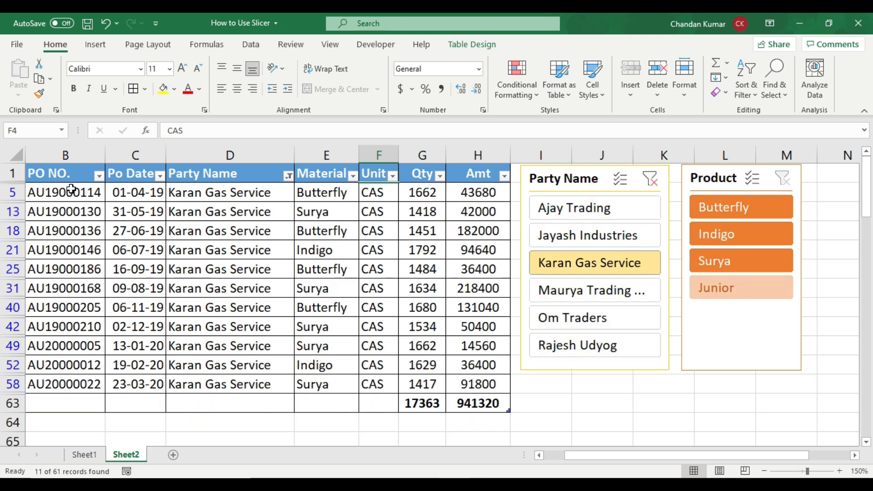
{"action": "left_click_drag", "start_coordinate": [72, 190], "coordinate": [500, 384]}
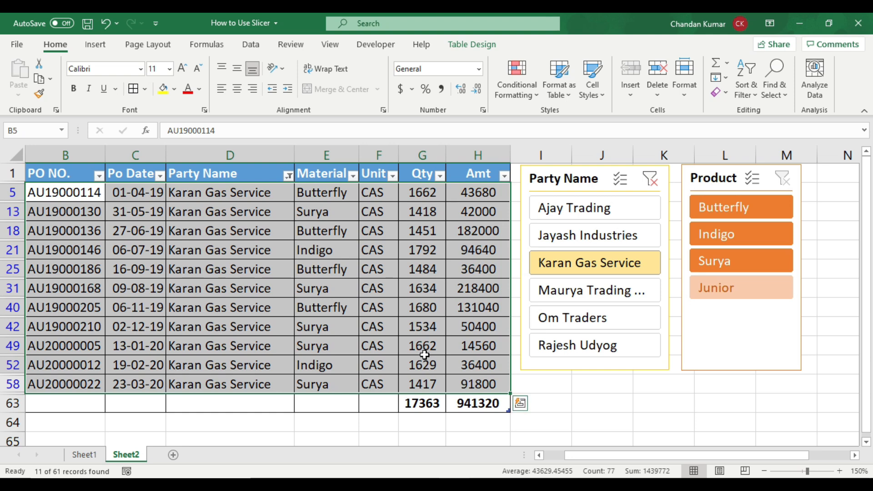
{"action": "left_click", "coordinate": [405, 323]}
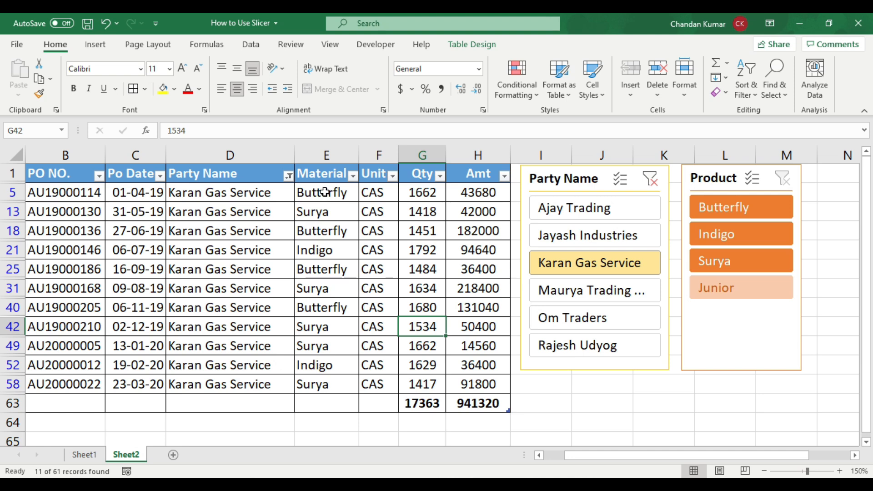
{"action": "left_click_drag", "start_coordinate": [324, 192], "coordinate": [313, 384]}
{"action": "left_click", "coordinate": [327, 306]}
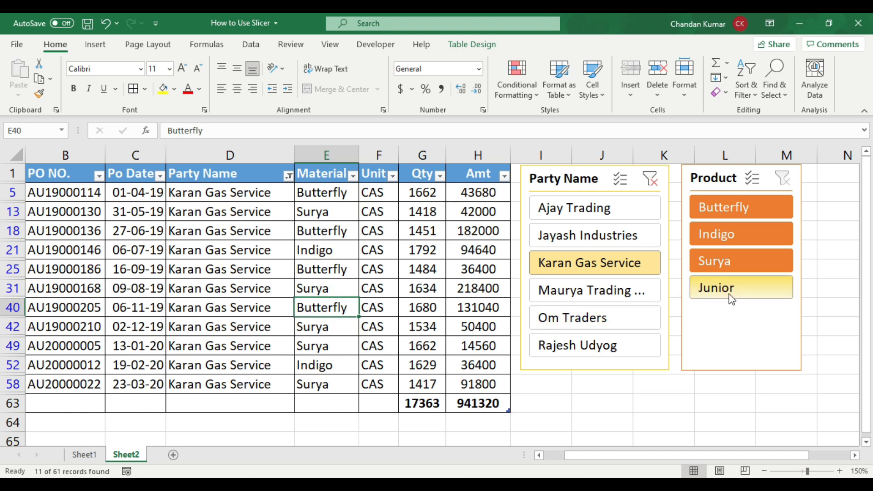
Narrow the Karan Gas Service rows to Indigo with the Product slicer and look over the matching rows
{"action": "left_click", "coordinate": [750, 240]}
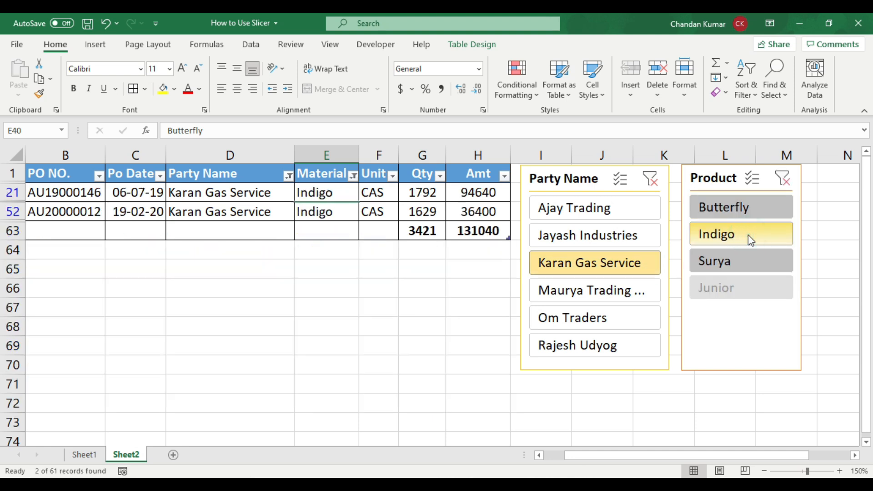
{"action": "left_click_drag", "start_coordinate": [248, 189], "coordinate": [452, 216]}
{"action": "left_click", "coordinate": [321, 208]}
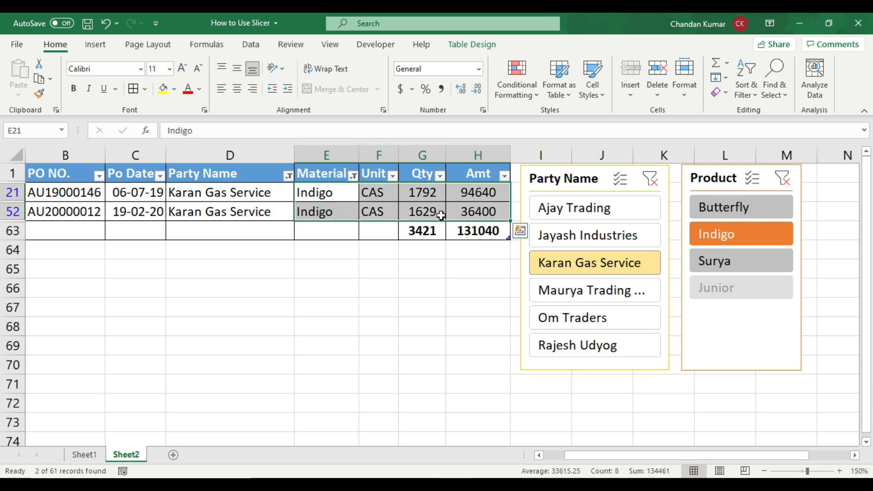
{"action": "left_click", "coordinate": [420, 213]}
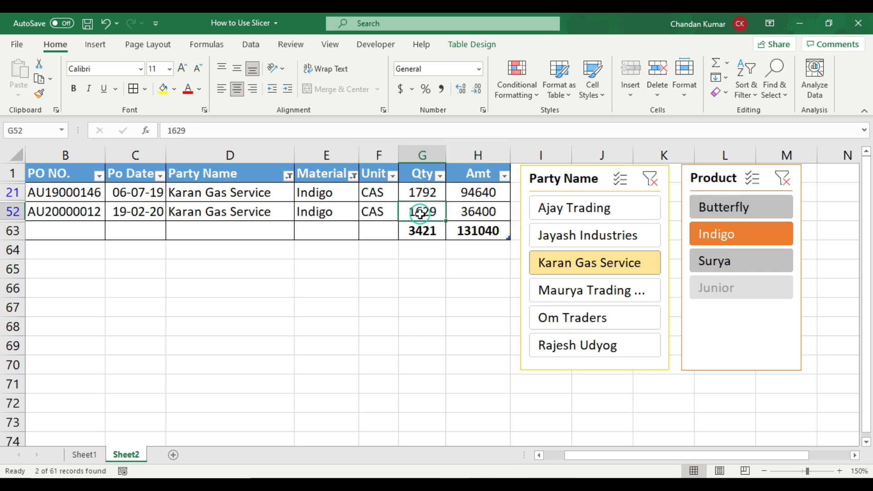
Switch the Product slicer to Butterfly for Karan Gas Service and look over the matching rows
{"action": "left_click", "coordinate": [763, 214]}
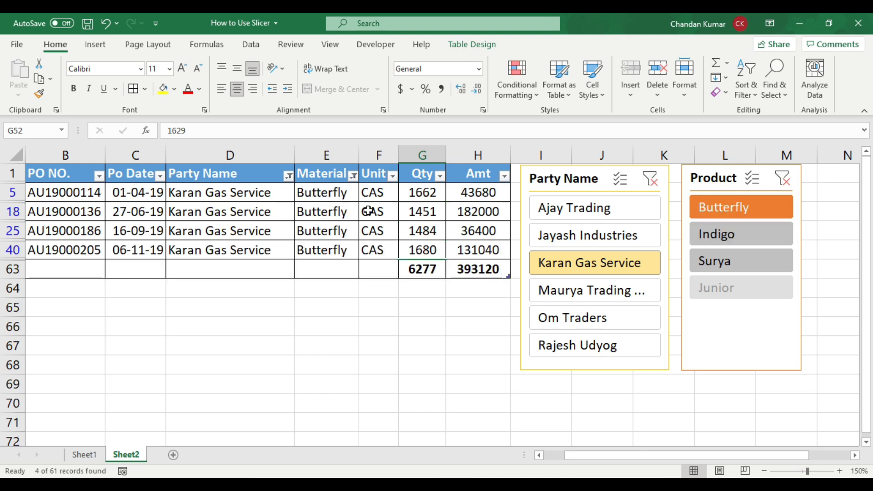
{"action": "left_click_drag", "start_coordinate": [180, 196], "coordinate": [493, 250]}
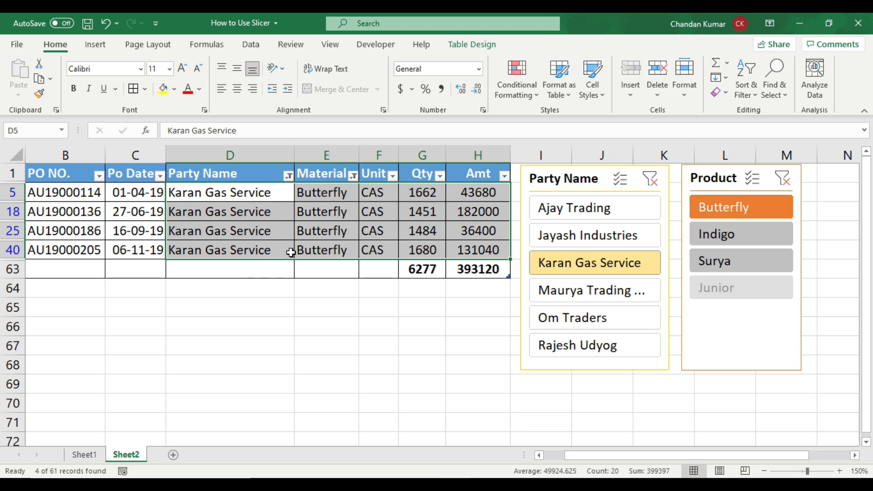
{"action": "left_click", "coordinate": [270, 246]}
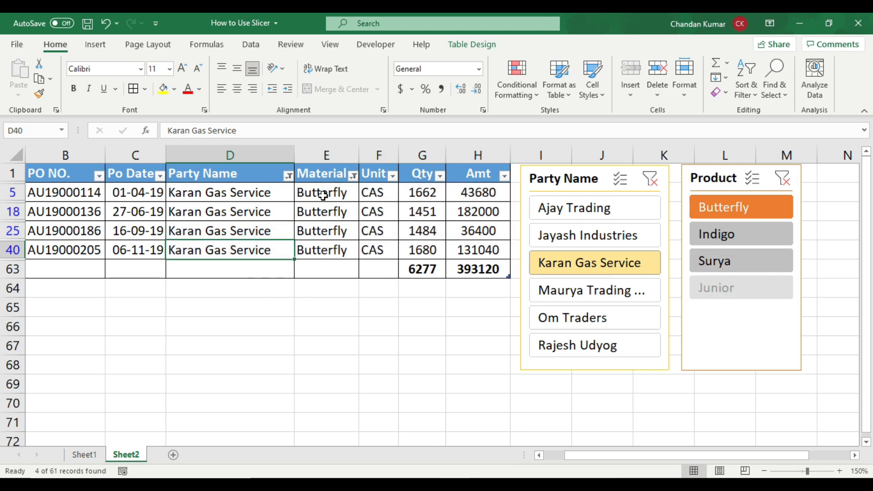
Switch the Product slicer to Surya for Karan Gas Service and look over the filtered records
{"action": "left_click", "coordinate": [718, 264]}
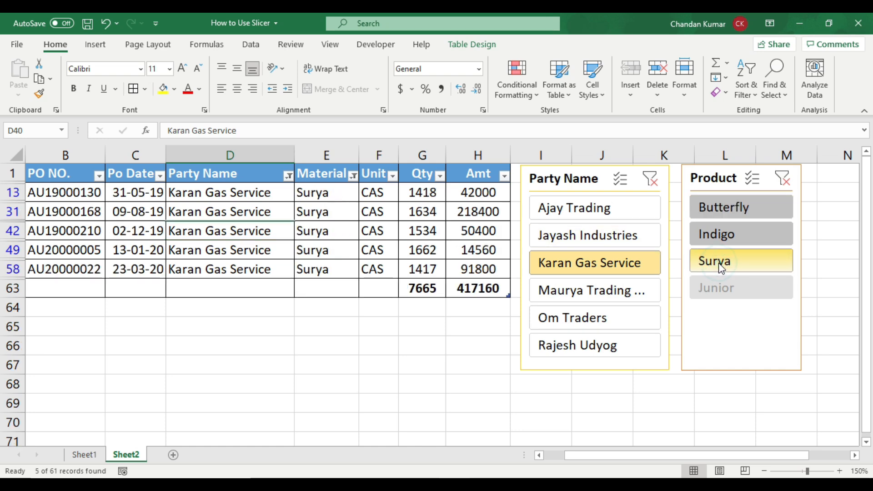
{"action": "left_click_drag", "start_coordinate": [75, 194], "coordinate": [469, 268]}
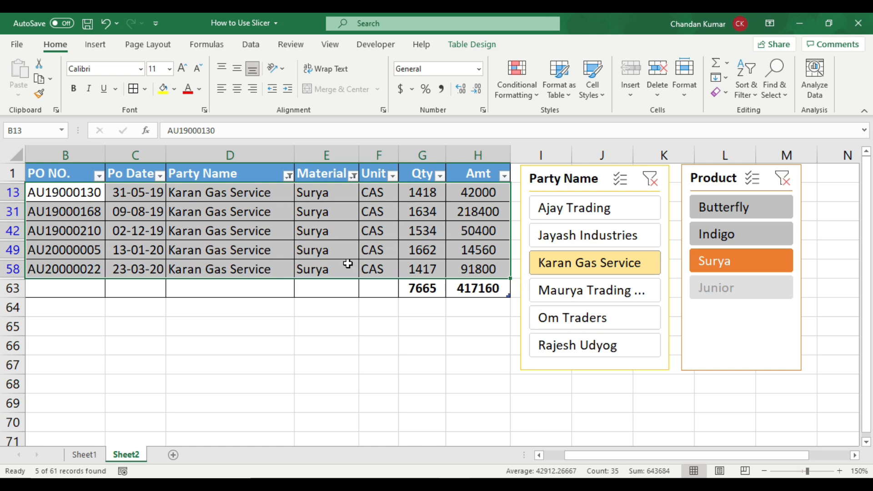
{"action": "left_click", "coordinate": [347, 265]}
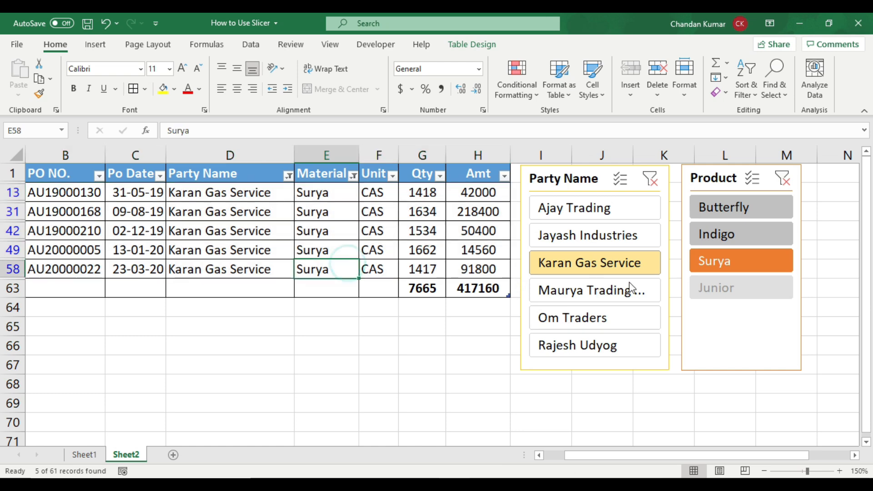
{"action": "left_click", "coordinate": [324, 227]}
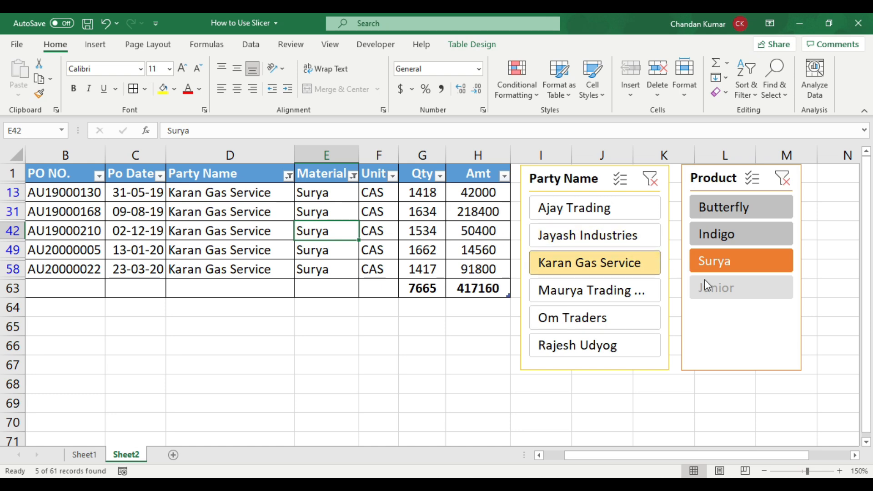
Add Butterfly to Surya using the Product slicer's multi-select and look over the combined Karan Gas Service rows
{"action": "left_click", "coordinate": [753, 181]}
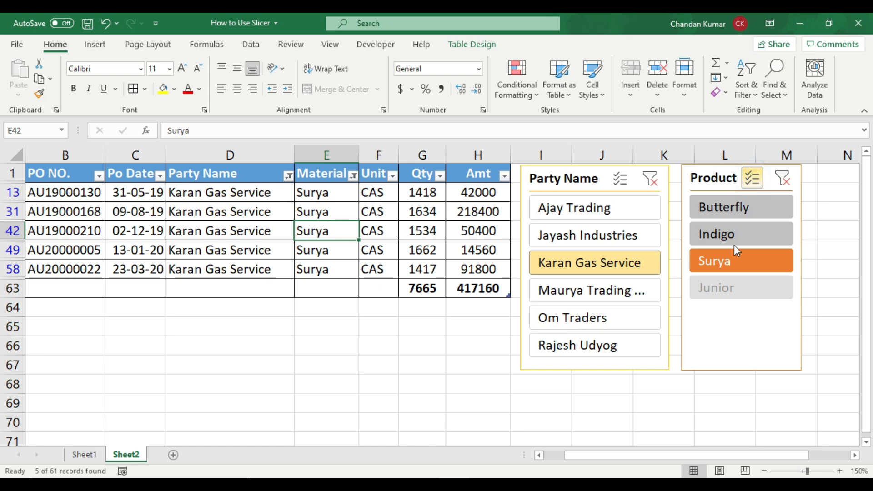
{"action": "left_click", "coordinate": [748, 210]}
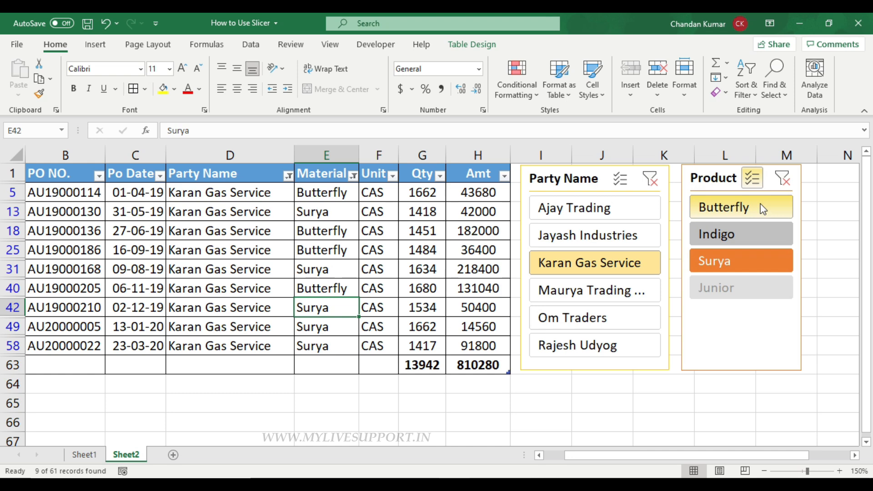
{"action": "left_click", "coordinate": [779, 206]}
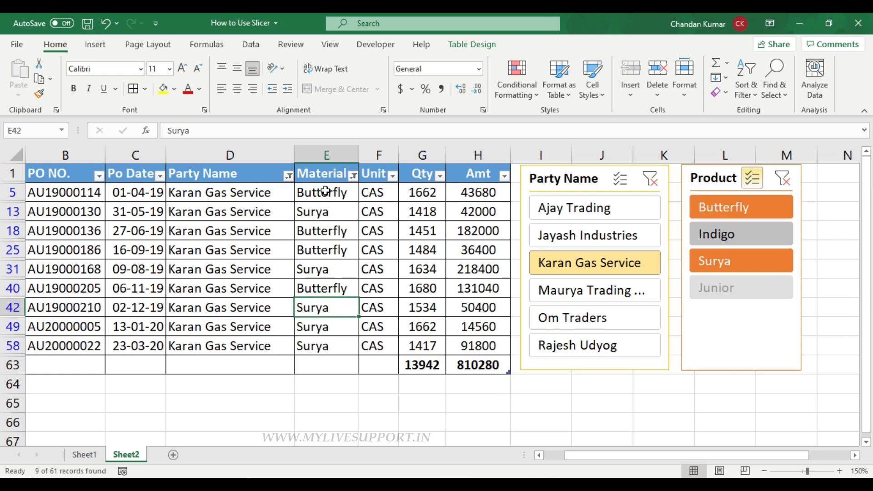
{"action": "left_click_drag", "start_coordinate": [325, 220], "coordinate": [322, 344]}
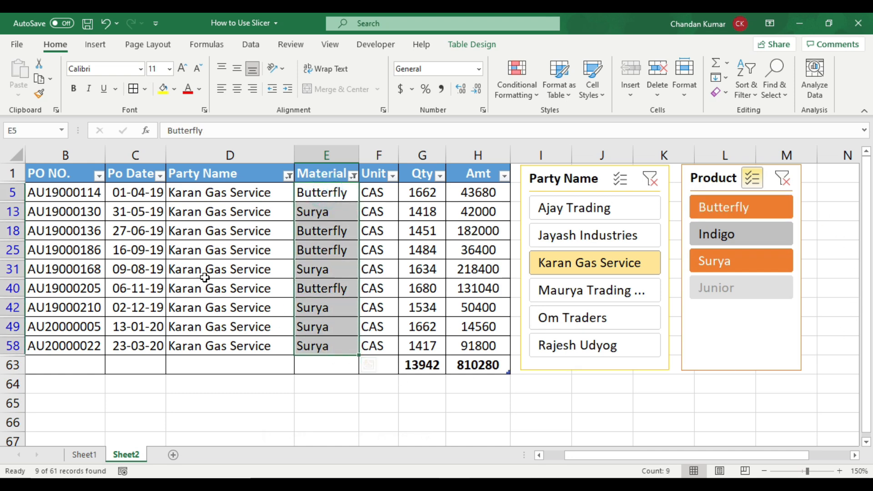
{"action": "left_click_drag", "start_coordinate": [64, 194], "coordinate": [464, 341]}
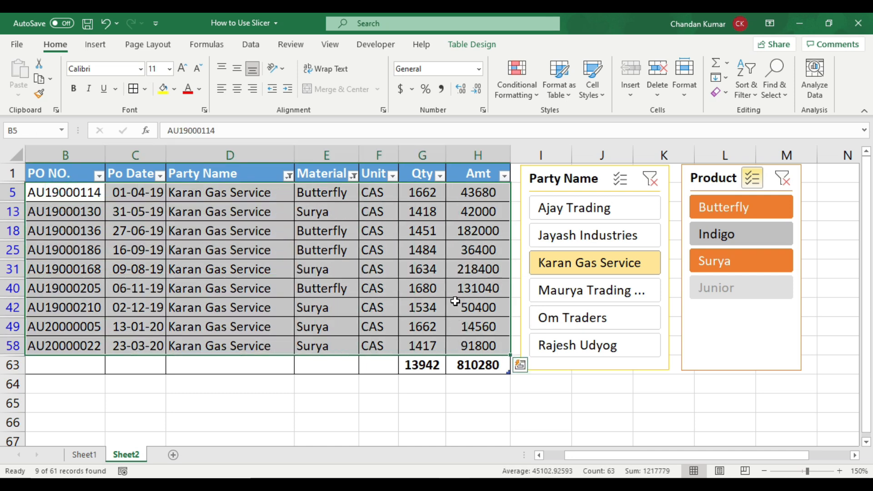
Compare the sum of the visible Karan Gas Service Qty cells with the Qty total and its formula in row 63
{"action": "left_click", "coordinate": [456, 302]}
{"action": "left_click", "coordinate": [411, 263]}
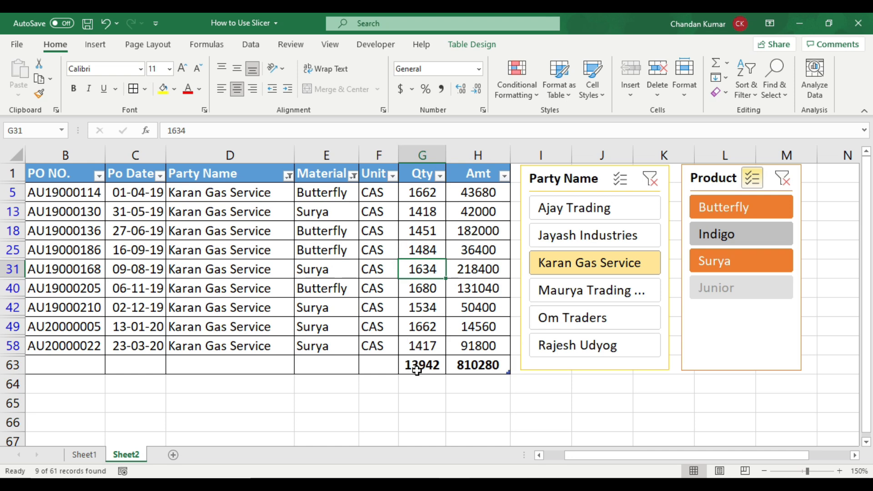
{"action": "left_click", "coordinate": [167, 366]}
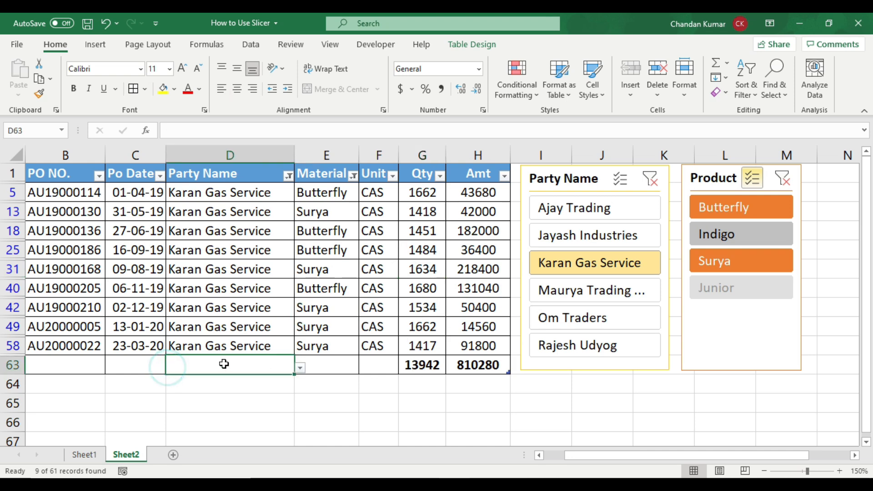
{"action": "left_click", "coordinate": [332, 366]}
{"action": "left_click", "coordinate": [424, 366]}
{"action": "left_click_drag", "start_coordinate": [423, 194], "coordinate": [423, 349]}
{"action": "left_click", "coordinate": [418, 369]}
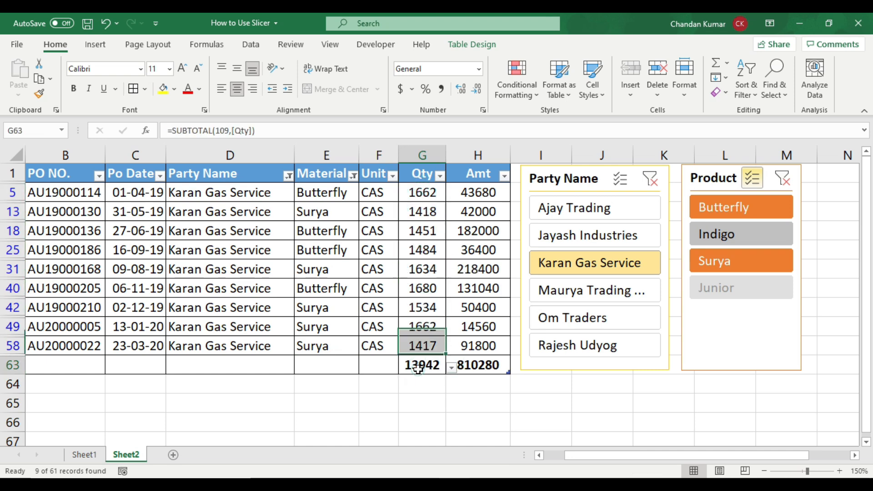
{"action": "left_click", "coordinate": [473, 367]}
{"action": "left_click", "coordinate": [415, 367]}
{"action": "left_click_drag", "start_coordinate": [419, 192], "coordinate": [423, 348]}
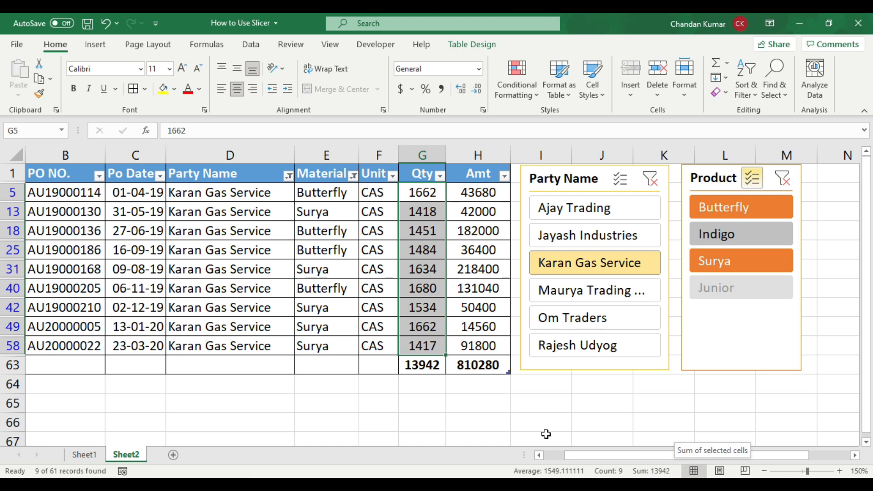
{"action": "left_click", "coordinate": [422, 366]}
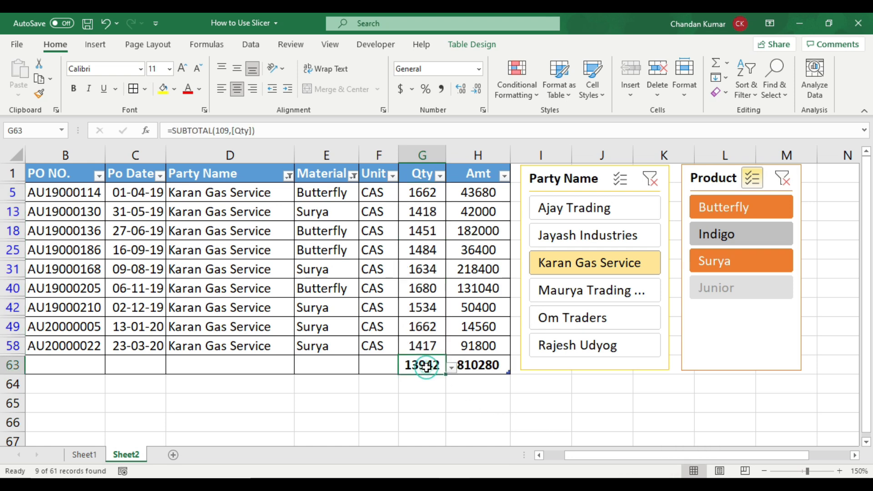
Compare the sum of the visible Amt cells with the Amt total and its formula in row 63
{"action": "left_click", "coordinate": [479, 219]}
{"action": "left_click_drag", "start_coordinate": [483, 188], "coordinate": [492, 346]}
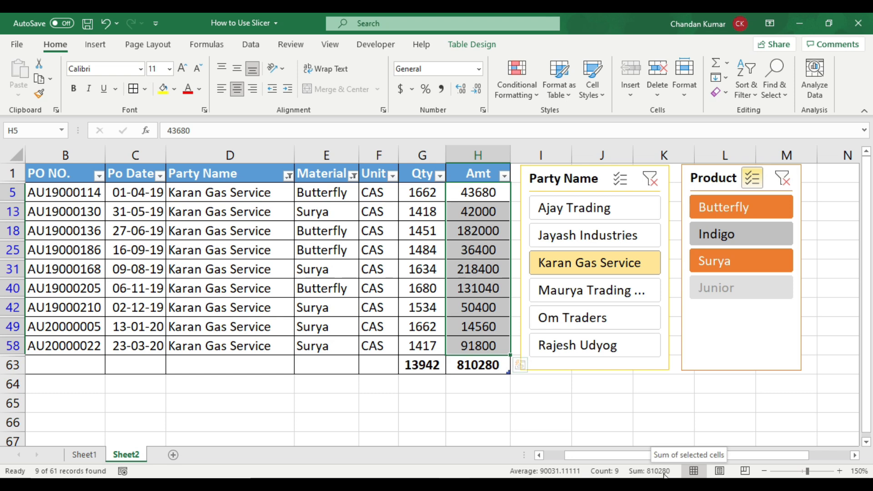
{"action": "left_click", "coordinate": [471, 368]}
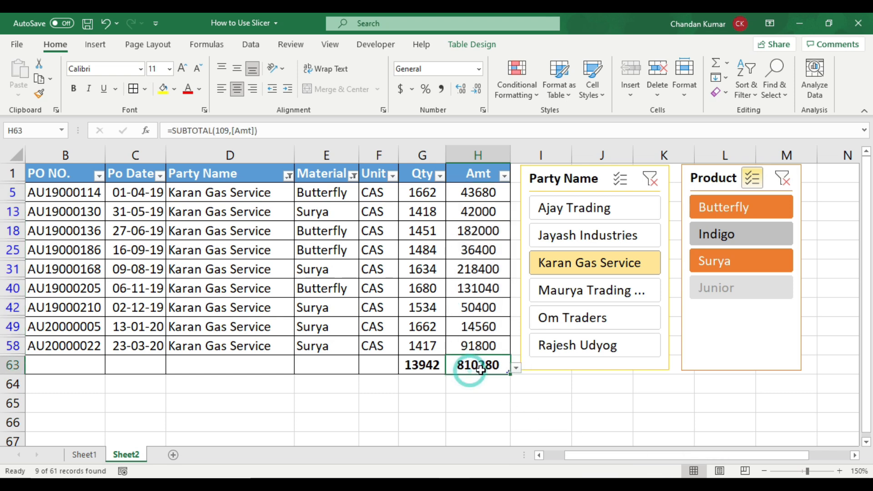
{"action": "left_click", "coordinate": [449, 295]}
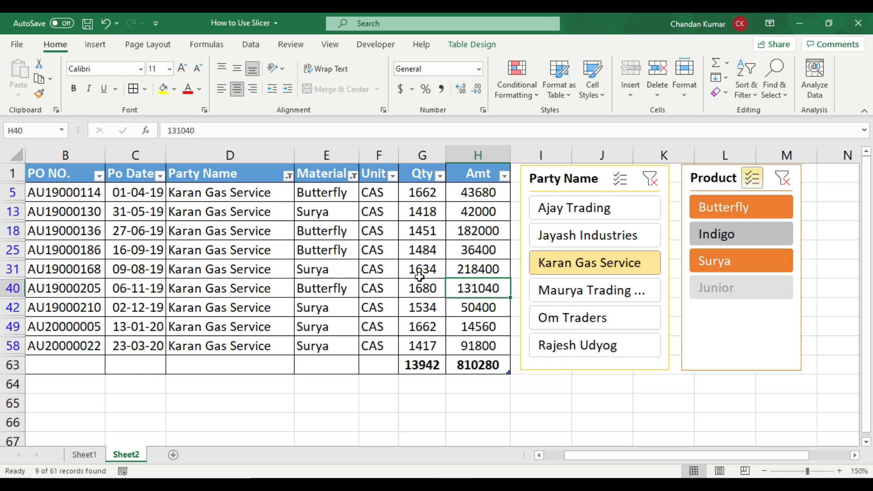
Hide rows 31 and 40 manually in the filtered table
{"action": "left_click", "coordinate": [10, 269]}
{"action": "right_click", "coordinate": [10, 269]}
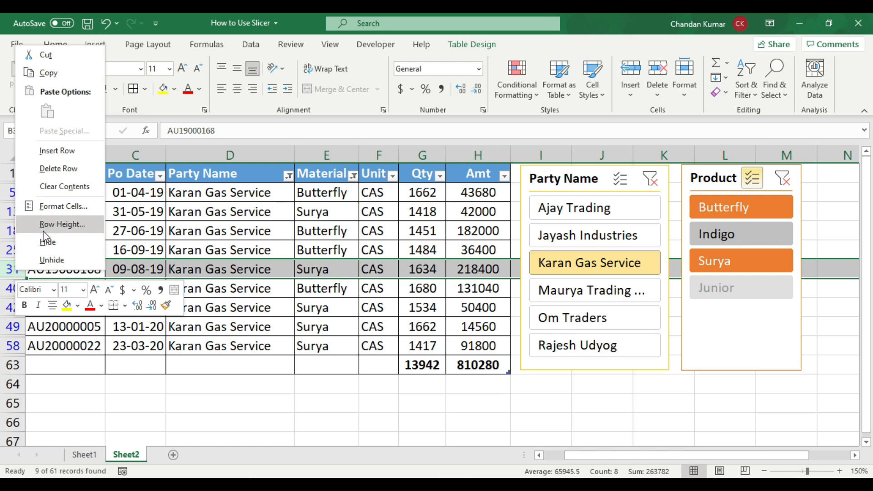
{"action": "left_click", "coordinate": [52, 244]}
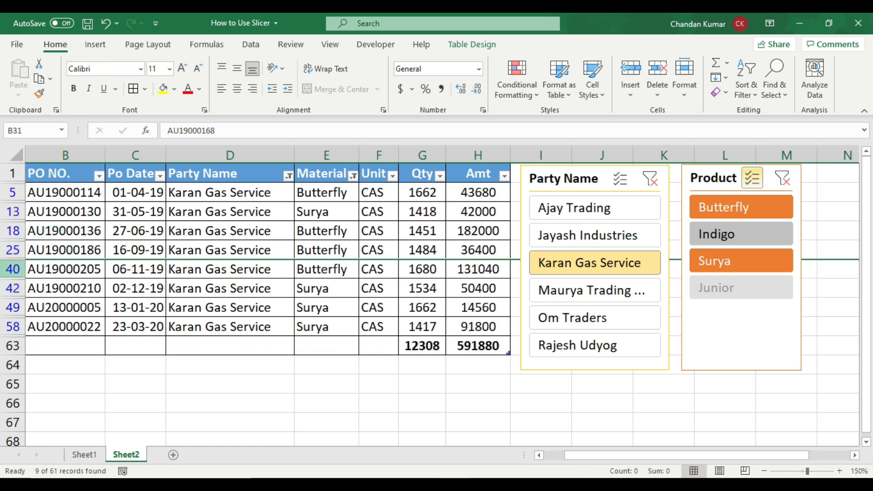
{"action": "left_click", "coordinate": [9, 269]}
{"action": "right_click", "coordinate": [9, 269]}
{"action": "left_click", "coordinate": [49, 244]}
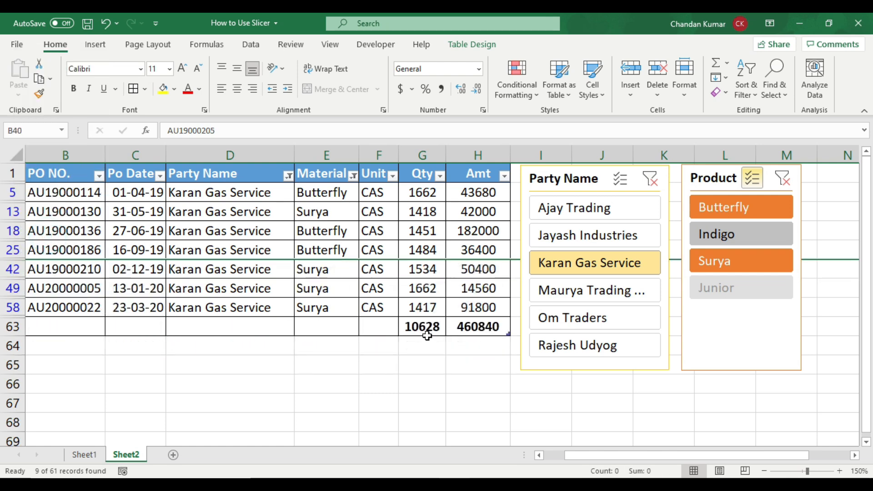
Check the Qty total against the sum of the Qty cells still visible after hiding the two rows
{"action": "left_click", "coordinate": [424, 328]}
{"action": "left_click", "coordinate": [427, 229]}
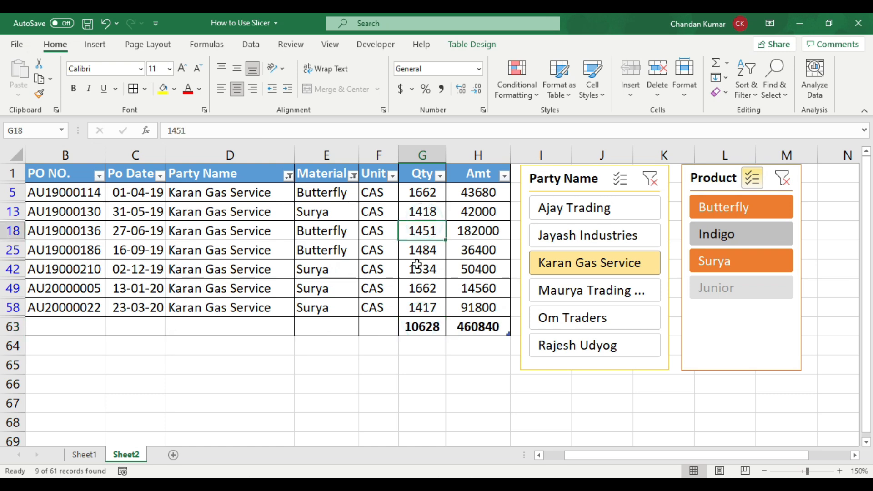
{"action": "left_click_drag", "start_coordinate": [417, 189], "coordinate": [421, 302]}
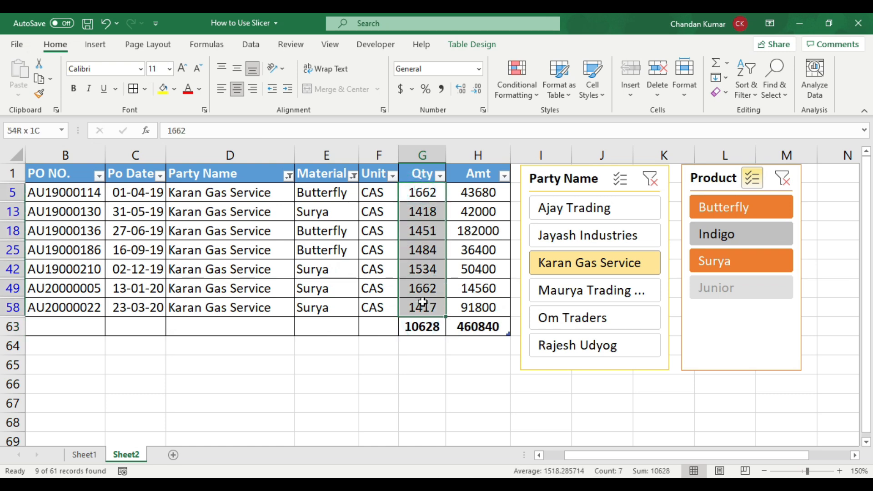
{"action": "left_click", "coordinate": [421, 329]}
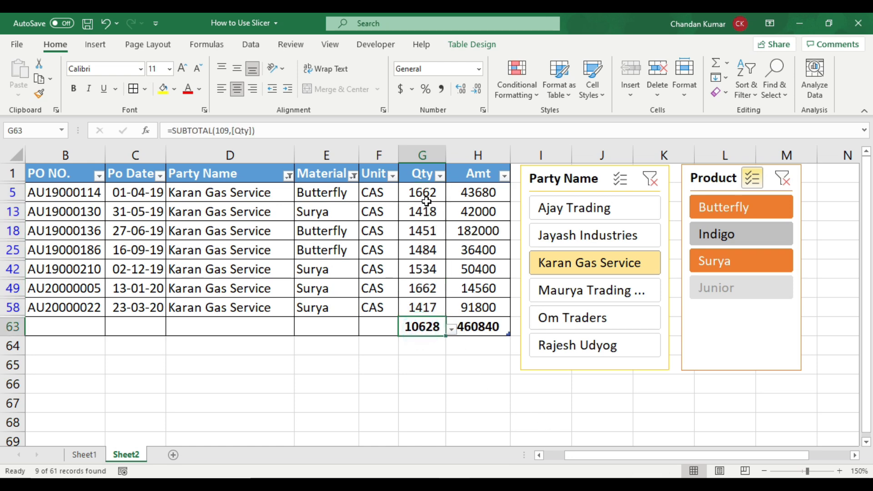
{"action": "left_click_drag", "start_coordinate": [419, 191], "coordinate": [421, 317]}
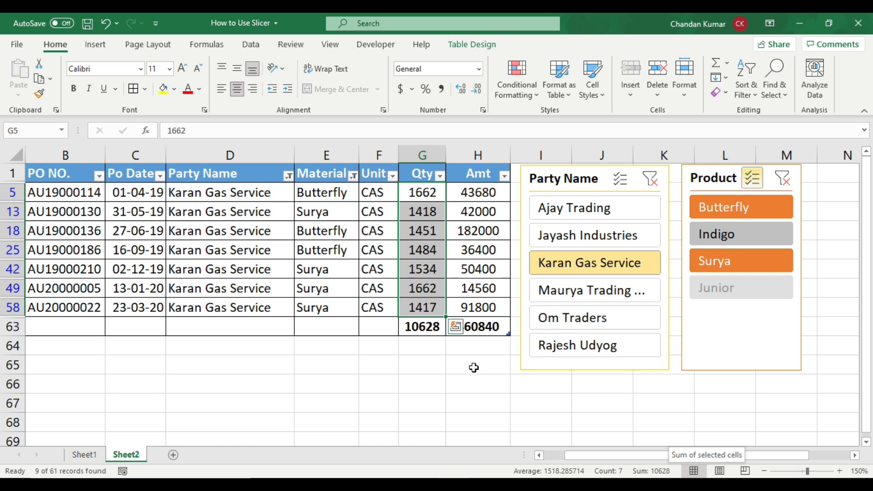
{"action": "left_click", "coordinate": [426, 326]}
Check the visible Amt and Qty cells against their totals and inspect both SUBTOTAL formulas in row 63
{"action": "left_click_drag", "start_coordinate": [476, 192], "coordinate": [477, 308]}
{"action": "left_click", "coordinate": [425, 327]}
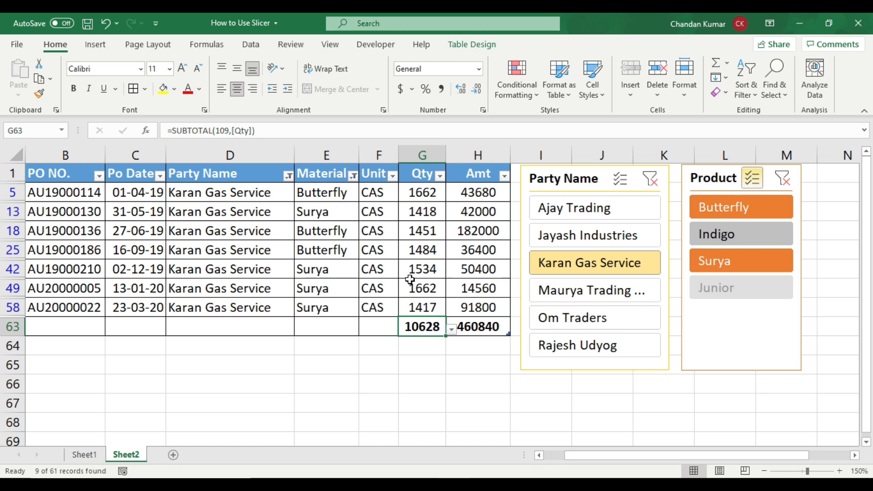
{"action": "left_click_drag", "start_coordinate": [422, 192], "coordinate": [423, 308]}
{"action": "left_click_drag", "start_coordinate": [452, 193], "coordinate": [466, 306]}
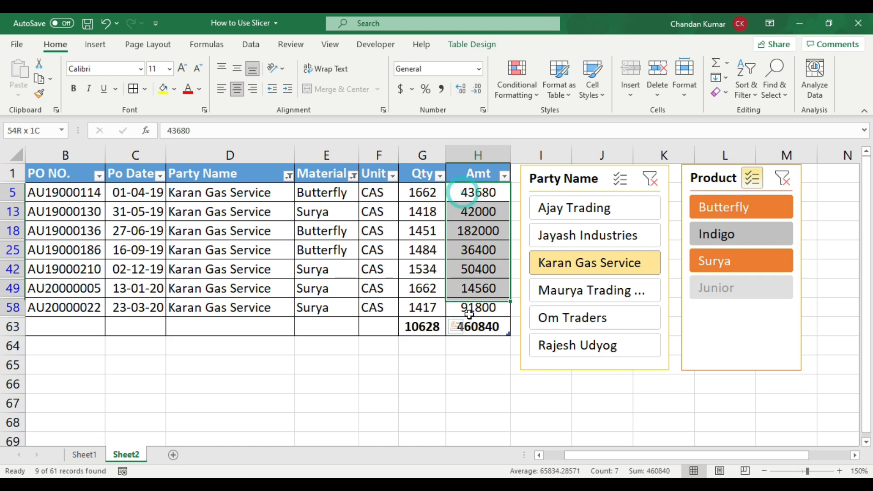
{"action": "left_click_drag", "start_coordinate": [424, 193], "coordinate": [423, 306]}
{"action": "left_click", "coordinate": [419, 326]}
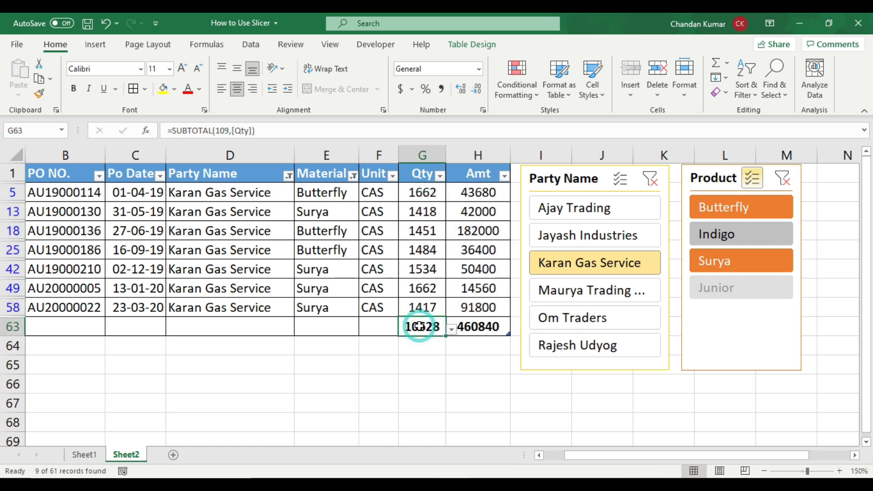
{"action": "left_click", "coordinate": [478, 327]}
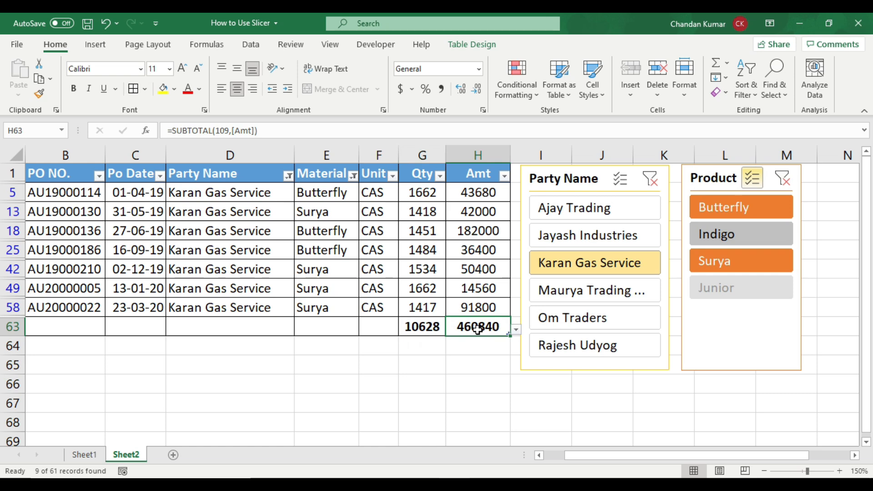
Review the visible Qty values once more and examine the Unit, Material, Qty and Amt cells of the total row
{"action": "left_click_drag", "start_coordinate": [420, 192], "coordinate": [419, 309]}
{"action": "left_click", "coordinate": [411, 326]}
{"action": "left_click", "coordinate": [492, 327]}
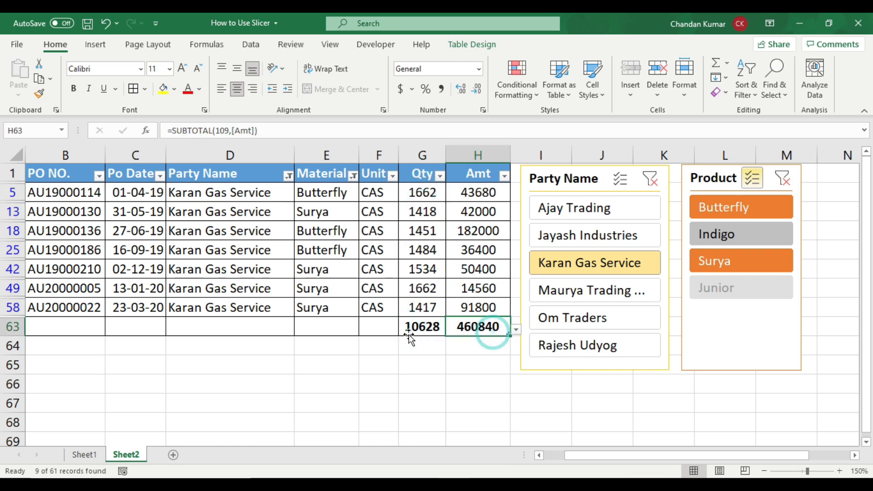
{"action": "left_click", "coordinate": [412, 328]}
{"action": "left_click", "coordinate": [384, 331]}
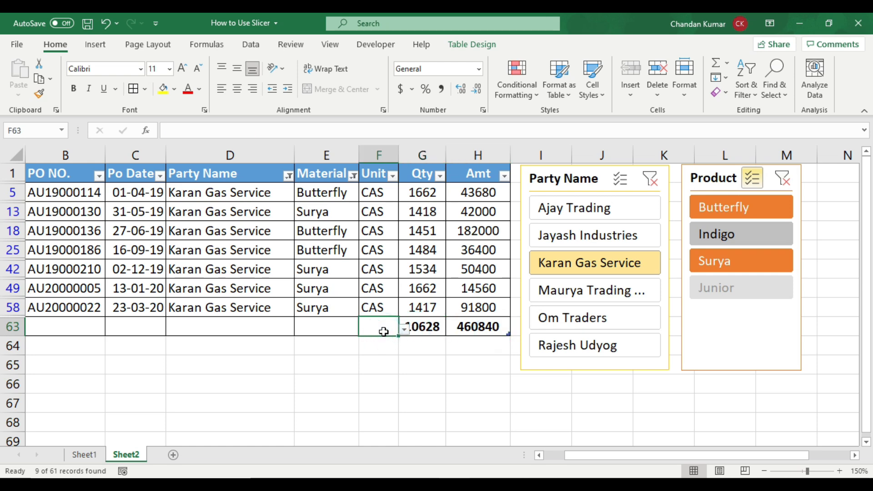
{"action": "left_click_drag", "start_coordinate": [424, 193], "coordinate": [422, 309]}
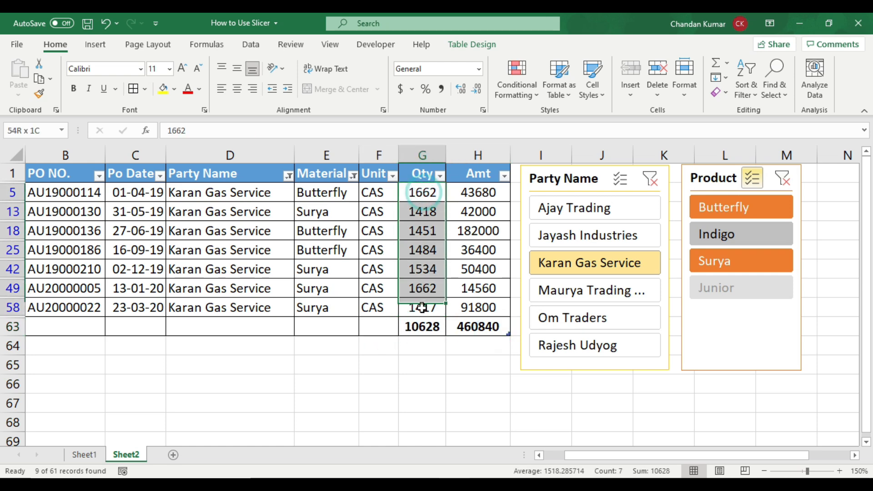
{"action": "left_click", "coordinate": [422, 328]}
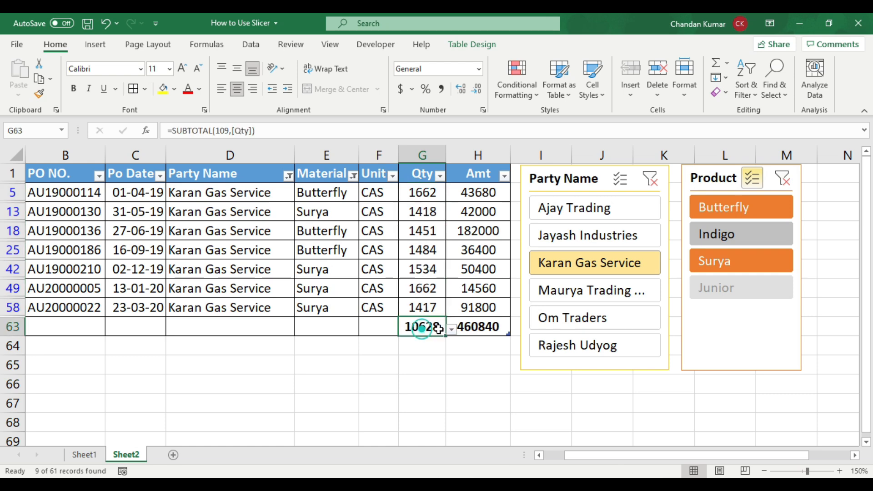
{"action": "left_click", "coordinate": [475, 328]}
{"action": "left_click", "coordinate": [385, 325]}
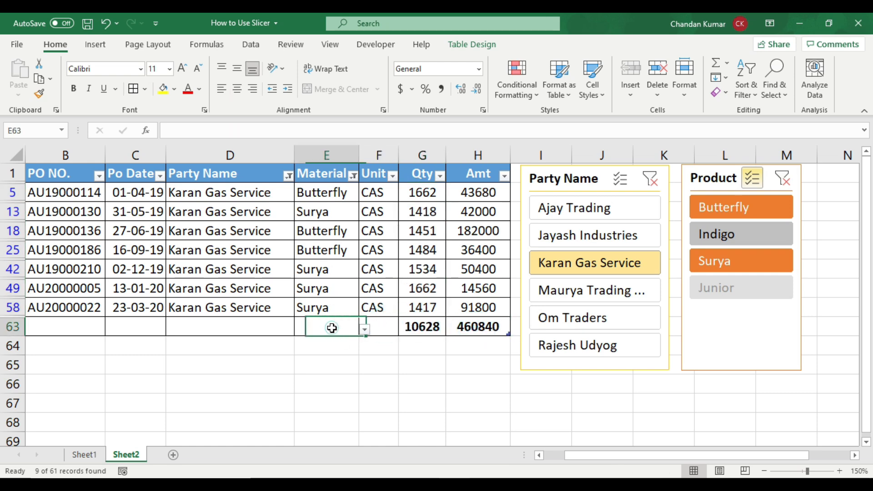
{"action": "left_click", "coordinate": [417, 328]}
{"action": "left_click", "coordinate": [380, 328]}
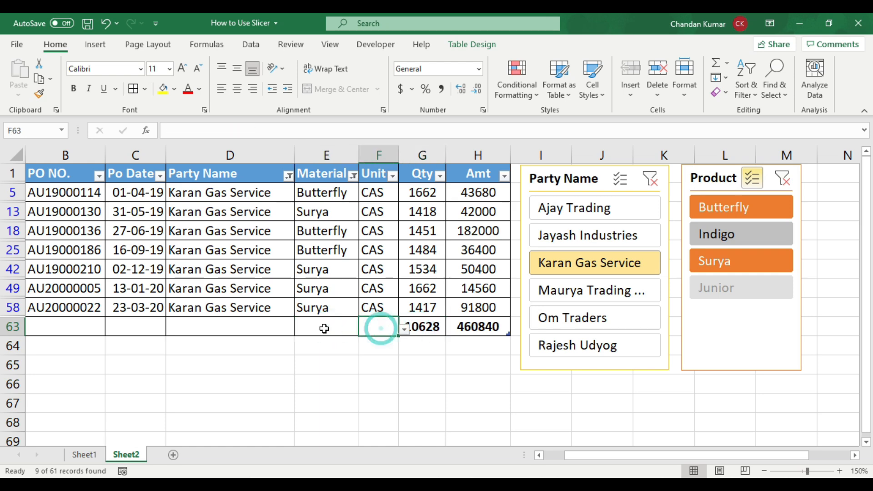
{"action": "left_click", "coordinate": [322, 328]}
{"action": "left_click", "coordinate": [374, 326]}
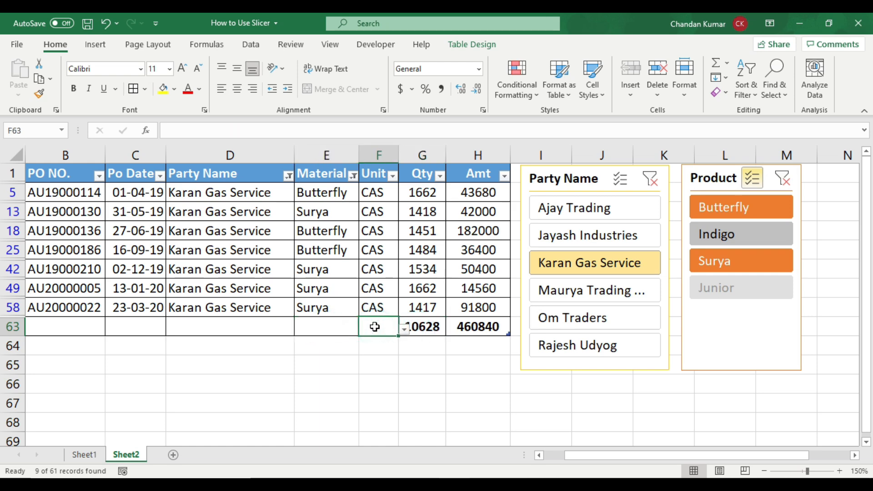
Try to unhide all rows of the sheet while the slicer filters are active, and check the Qty and Amt totals
{"action": "left_click", "coordinate": [13, 152]}
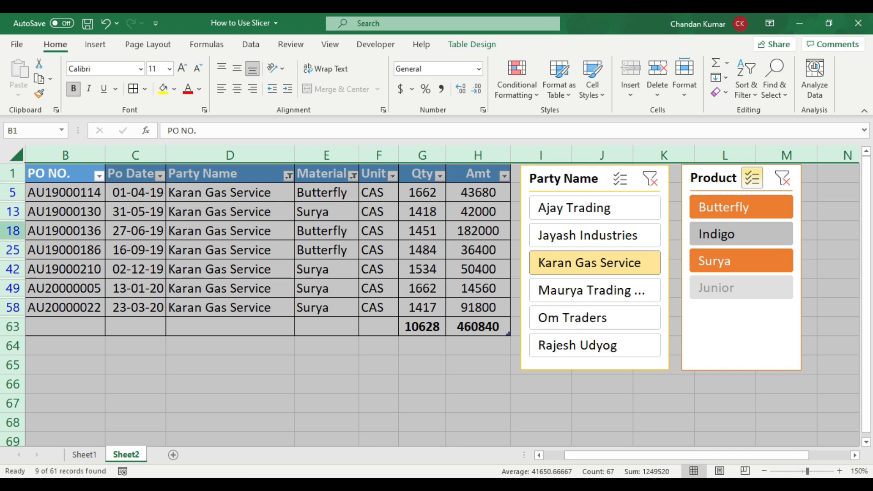
{"action": "right_click", "coordinate": [12, 230]}
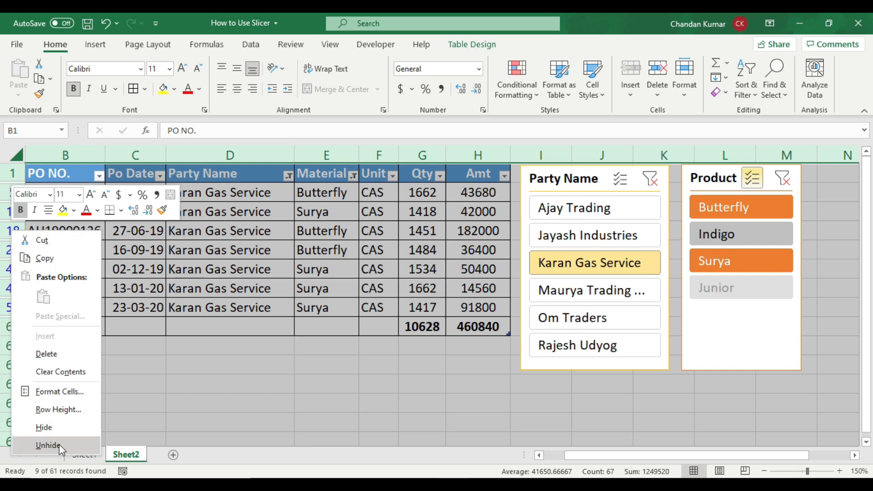
{"action": "left_click", "coordinate": [48, 445]}
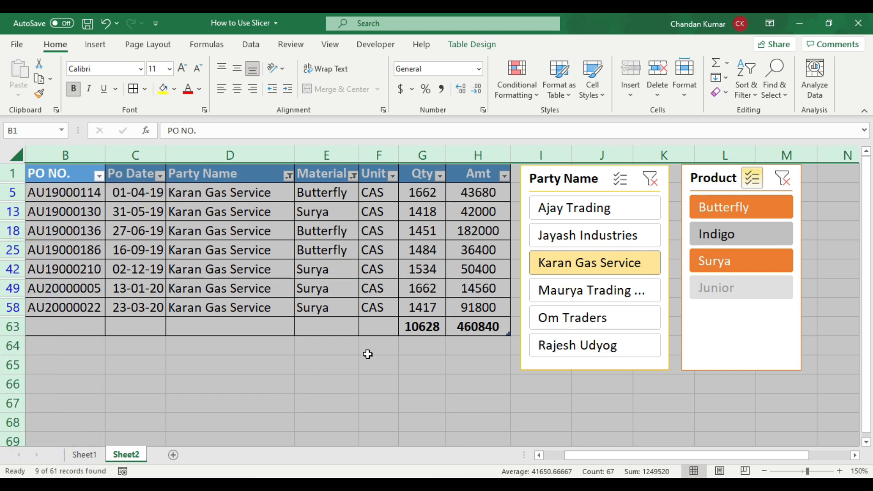
{"action": "left_click", "coordinate": [385, 329]}
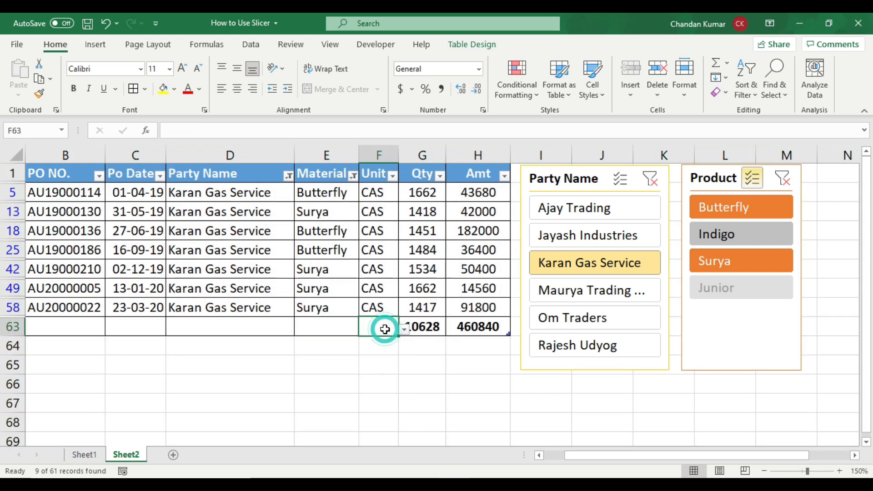
{"action": "left_click", "coordinate": [422, 326]}
{"action": "left_click", "coordinate": [479, 326]}
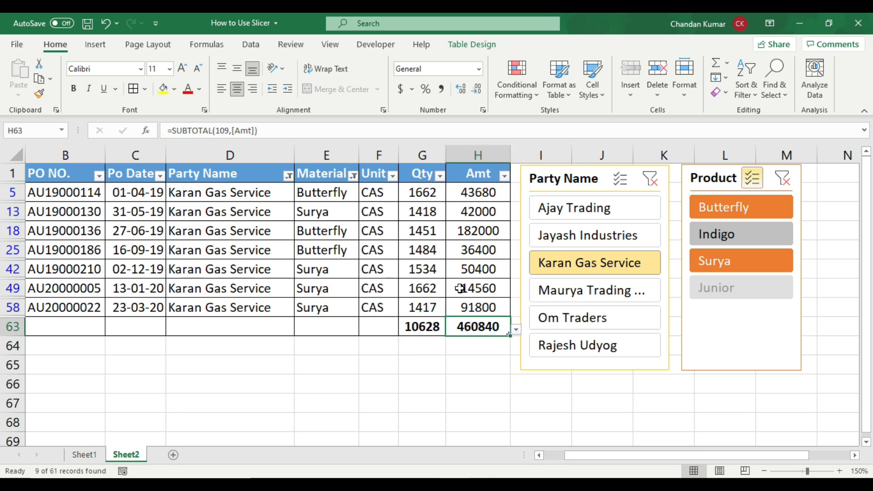
{"action": "left_click", "coordinate": [458, 288]}
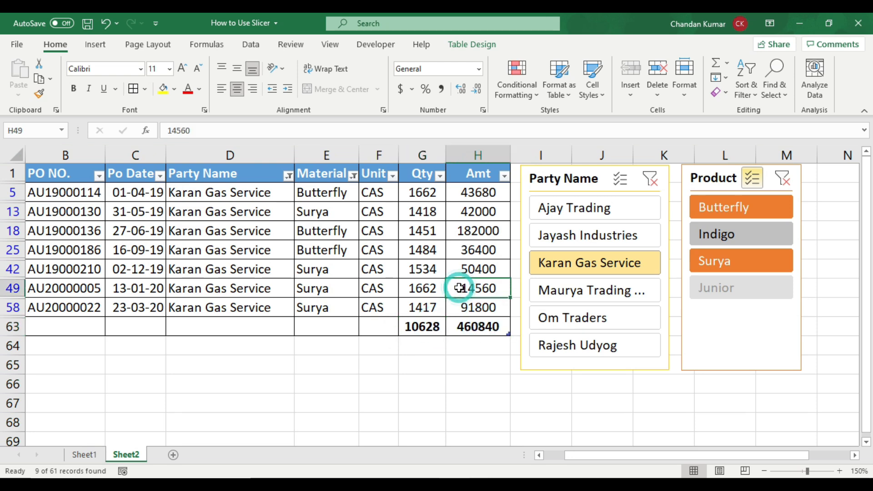
Clear the Product and Party Name slicer filters and look over the full table
{"action": "left_click", "coordinate": [782, 182]}
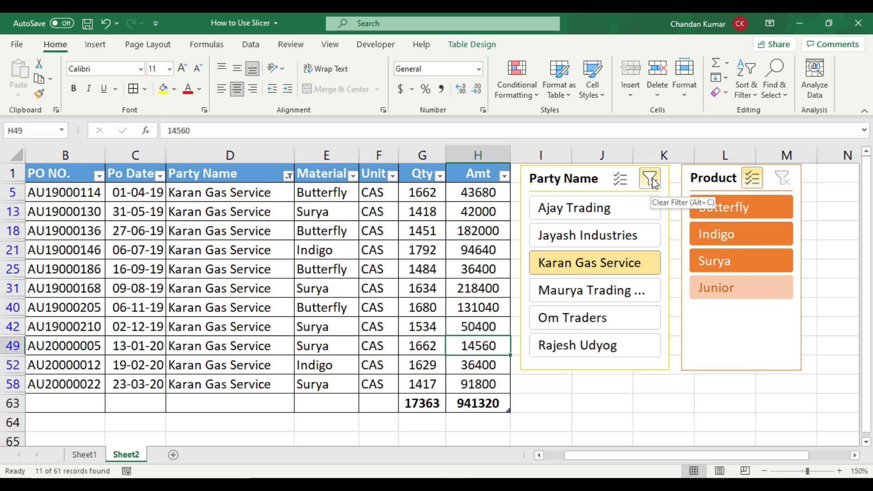
{"action": "left_click", "coordinate": [651, 179]}
{"action": "left_click", "coordinate": [238, 251]}
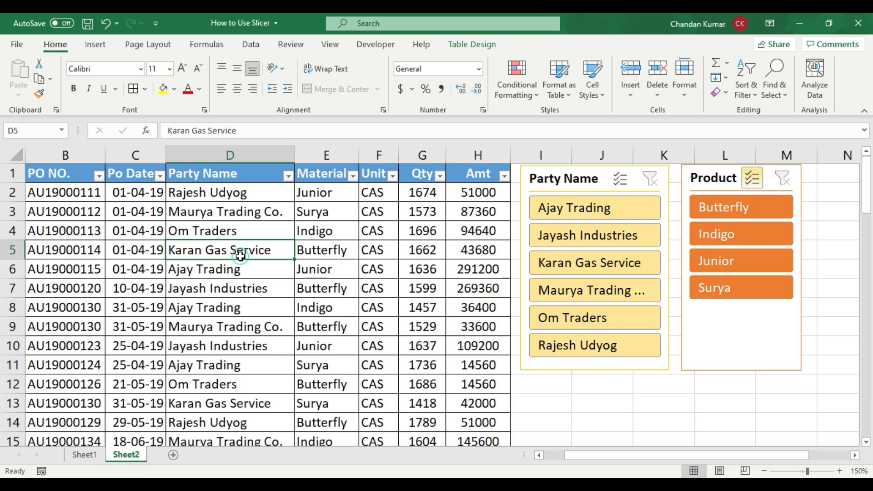
{"action": "left_click", "coordinate": [279, 294]}
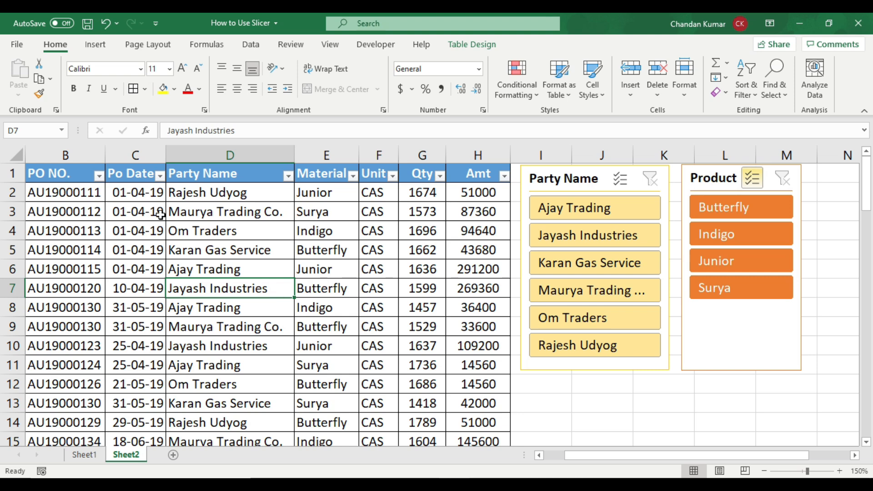
Select the whole order table on Sheet2, including the Sr.No. column, and start creating a PivotTable from it
{"action": "left_click", "coordinate": [51, 177]}
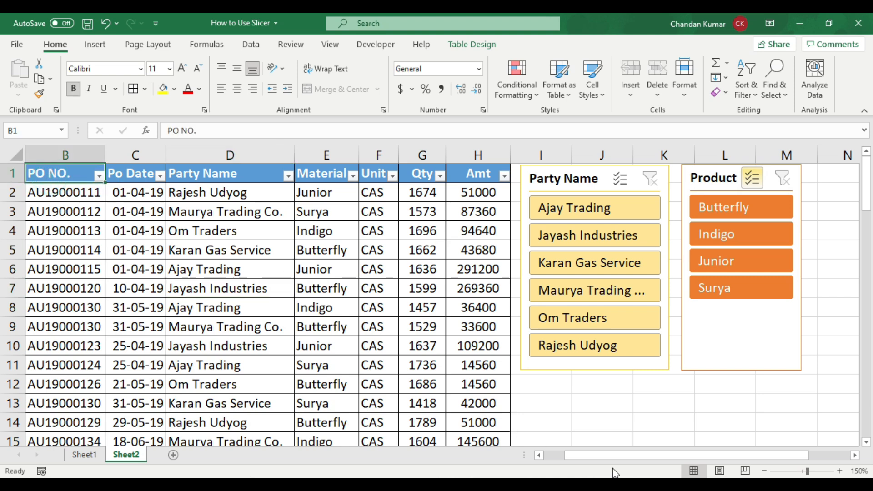
{"action": "left_click_drag", "start_coordinate": [610, 456], "coordinate": [589, 456]}
{"action": "left_click", "coordinate": [157, 271]}
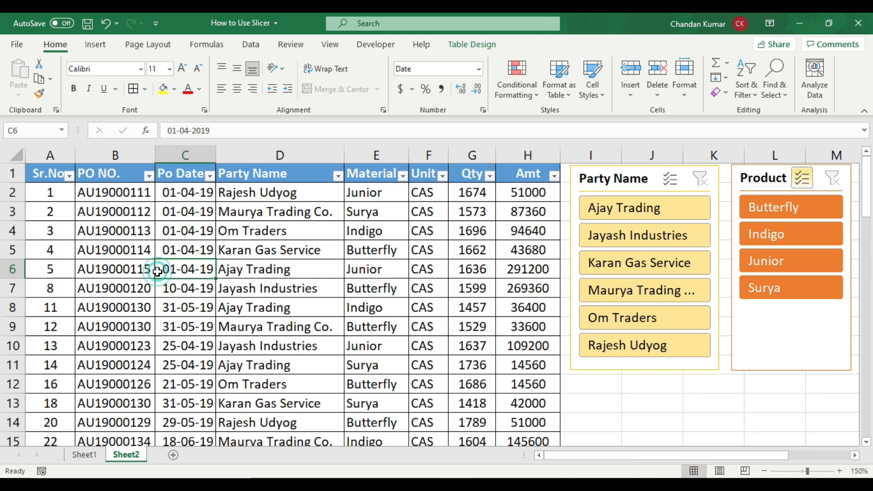
{"action": "left_click", "coordinate": [243, 272]}
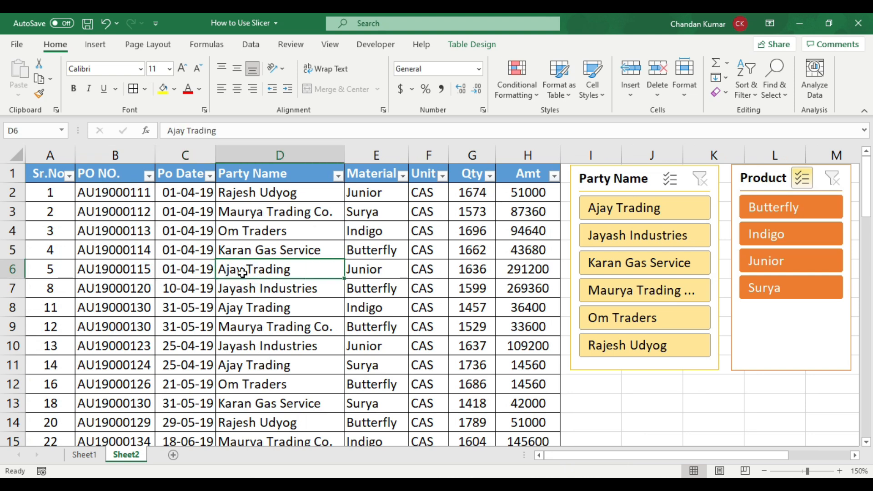
{"action": "key", "text": "ctrl+a"}
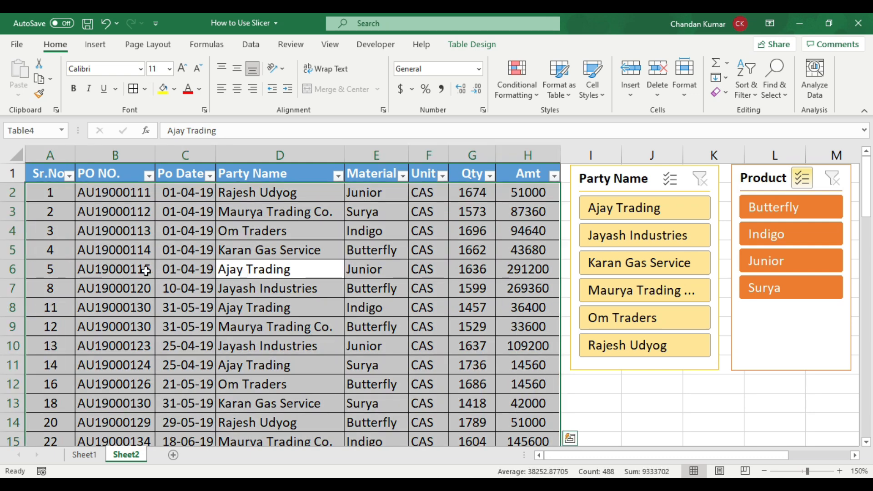
{"action": "left_click", "coordinate": [95, 45]}
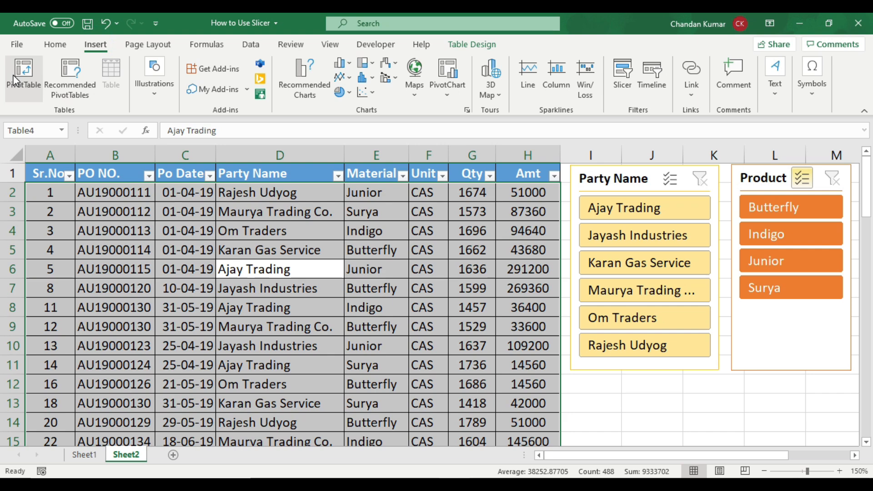
{"action": "left_click", "coordinate": [15, 81]}
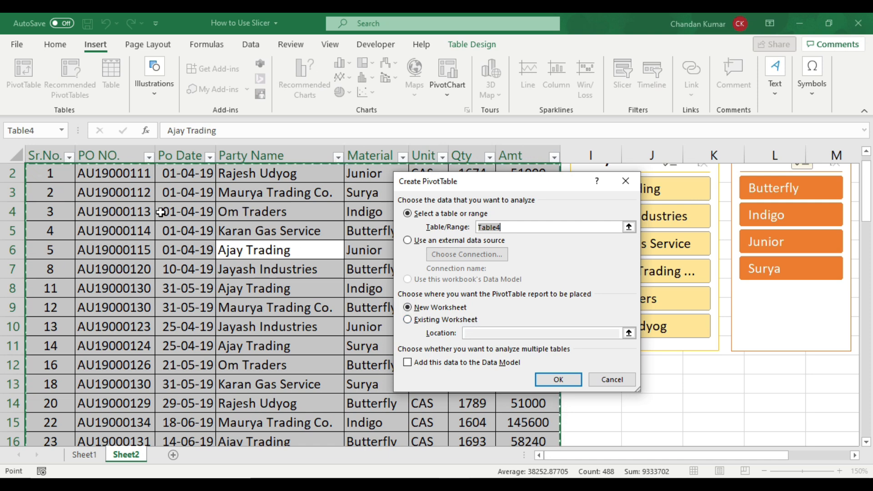
Place the PivotTable report on the existing worksheet at cell O2 of Sheet2, beside the slicers
{"action": "left_click", "coordinate": [411, 322]}
{"action": "left_click", "coordinate": [489, 332]}
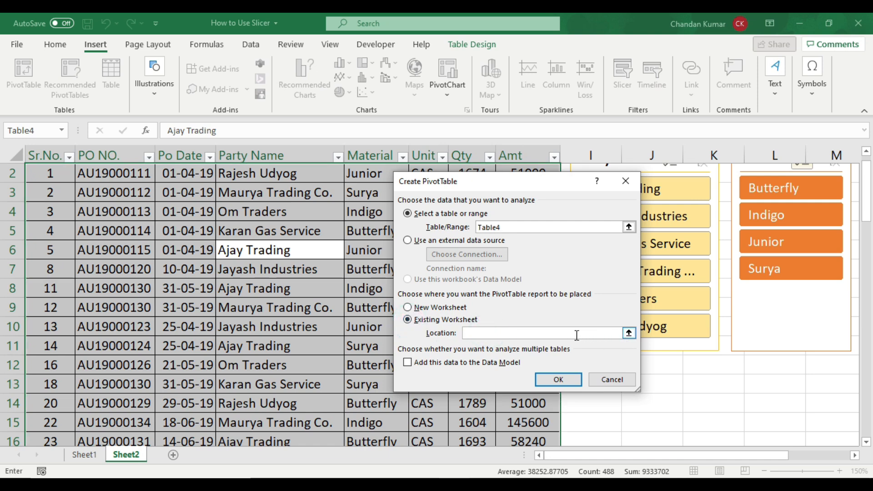
{"action": "left_click_drag", "start_coordinate": [635, 455], "coordinate": [694, 455]}
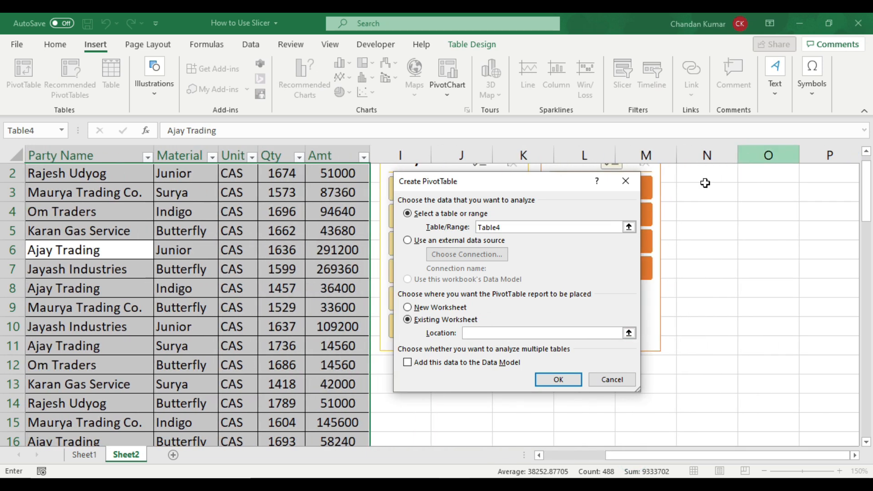
{"action": "left_click", "coordinate": [766, 167]}
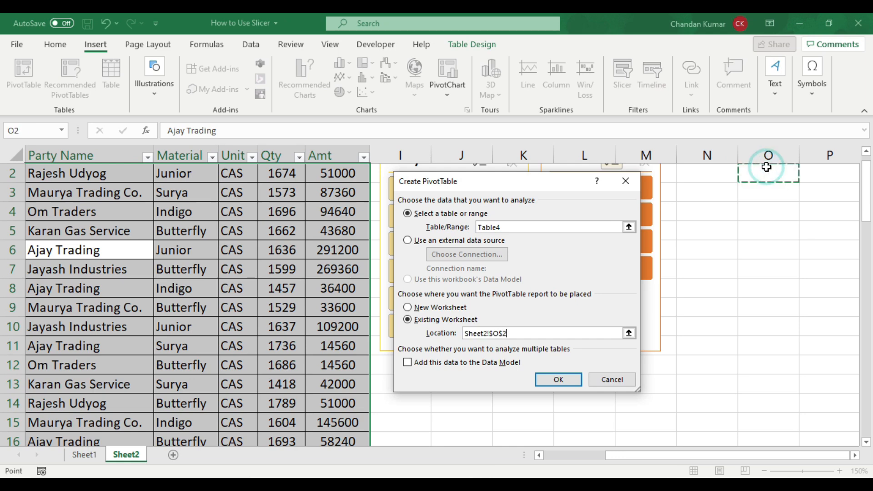
Create an empty pivot table from Table4 on the existing worksheet at Sheet2 cell O2 and close its field list
{"action": "left_click", "coordinate": [558, 379]}
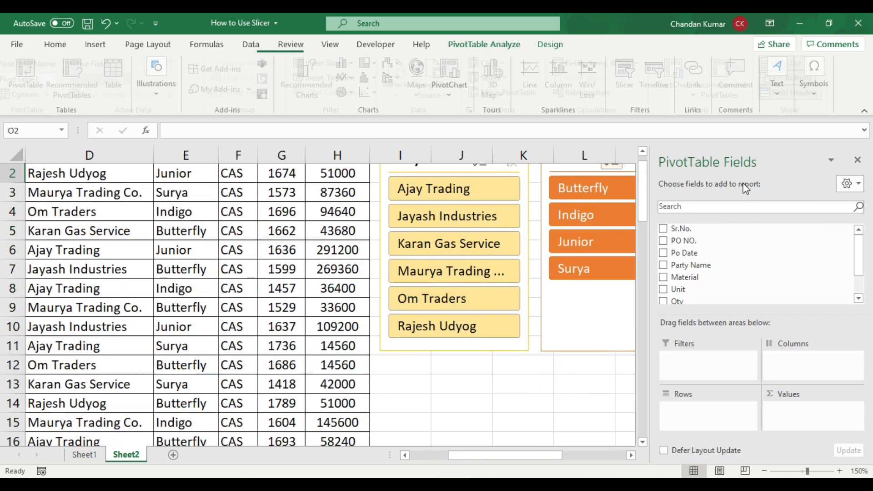
{"action": "left_click_drag", "start_coordinate": [541, 460], "coordinate": [613, 456]}
{"action": "left_click_drag", "start_coordinate": [438, 181], "coordinate": [563, 364]}
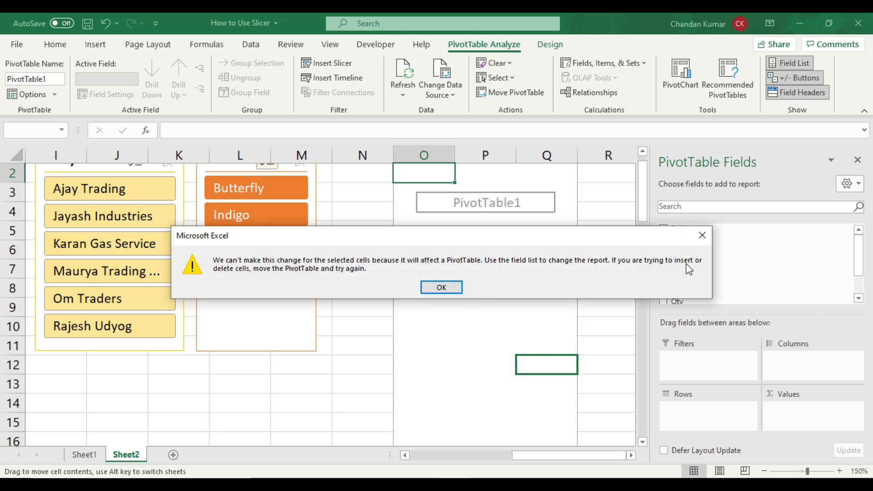
{"action": "left_click", "coordinate": [703, 235]}
{"action": "key", "text": "Right"}
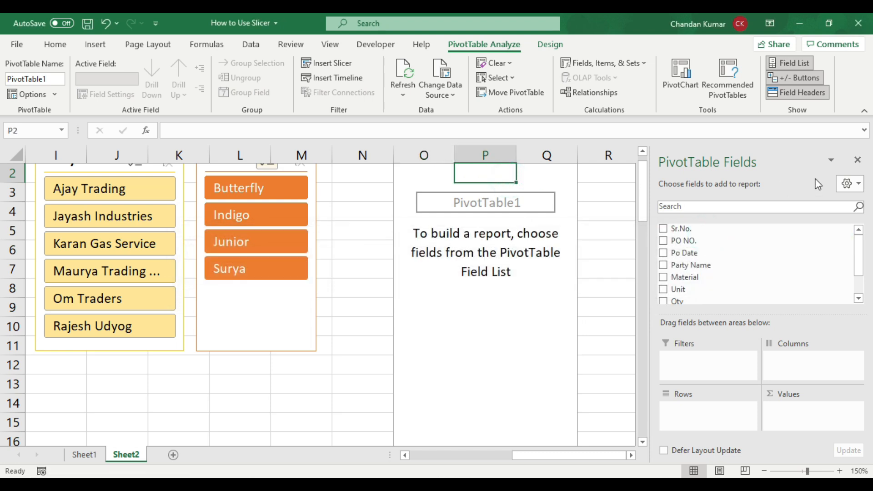
{"action": "left_click", "coordinate": [855, 165]}
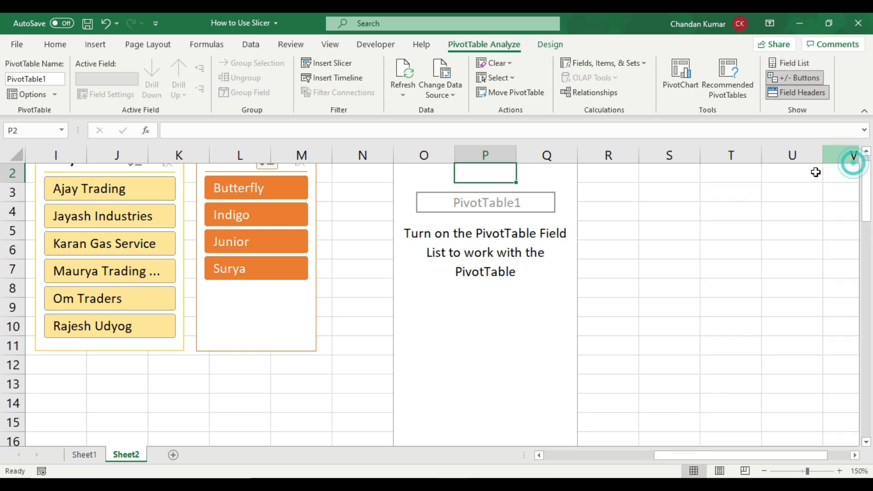
{"action": "left_click", "coordinate": [438, 323]}
Create another pivot table from the Table4 purchase data, placing it on a new worksheet
{"action": "left_click_drag", "start_coordinate": [680, 455], "coordinate": [499, 459]}
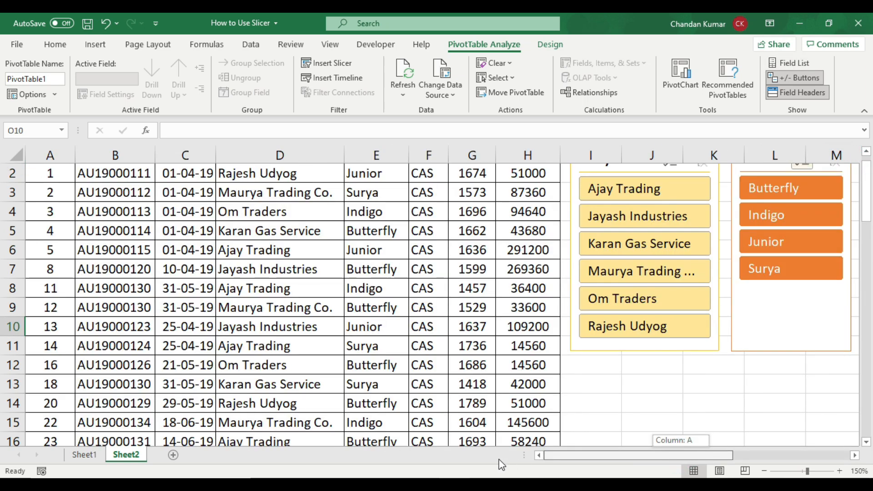
{"action": "left_click", "coordinate": [235, 230]}
{"action": "left_click", "coordinate": [256, 248]}
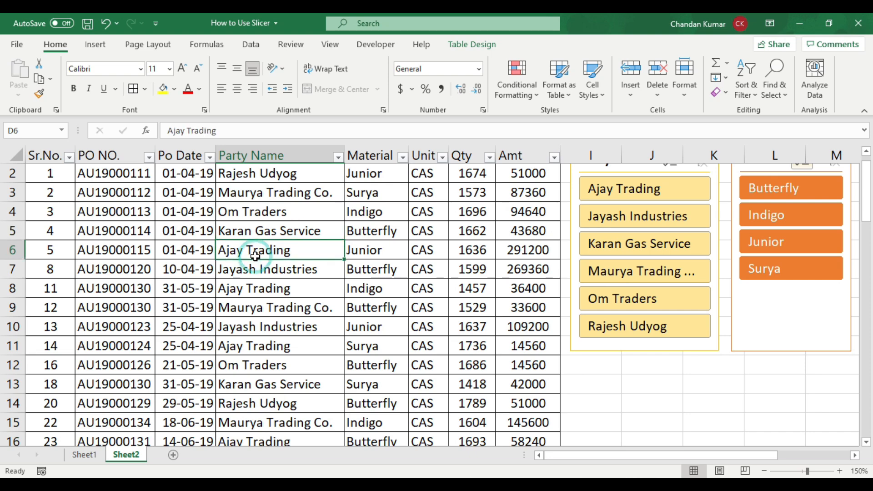
{"action": "left_click", "coordinate": [96, 45]}
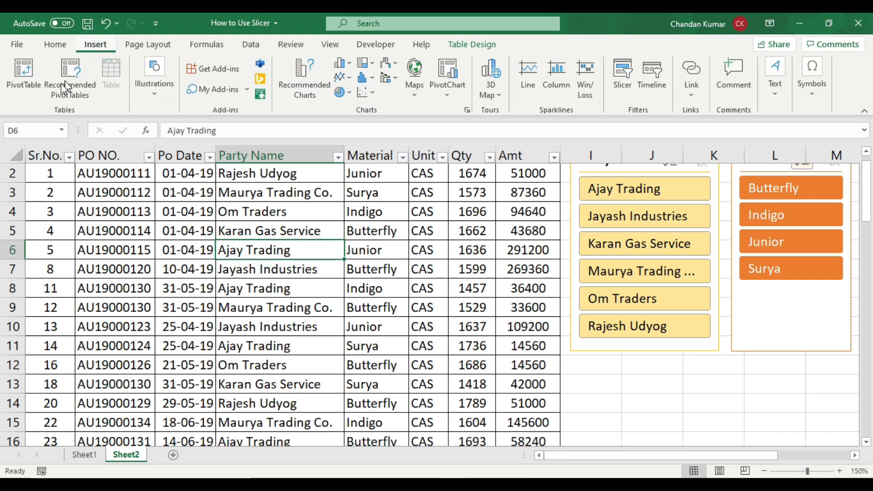
{"action": "left_click", "coordinate": [23, 75]}
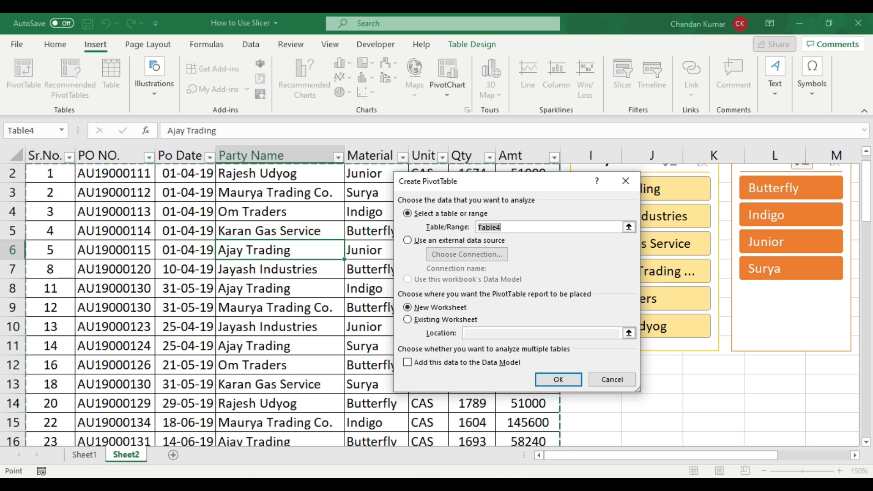
{"action": "left_click", "coordinate": [427, 309]}
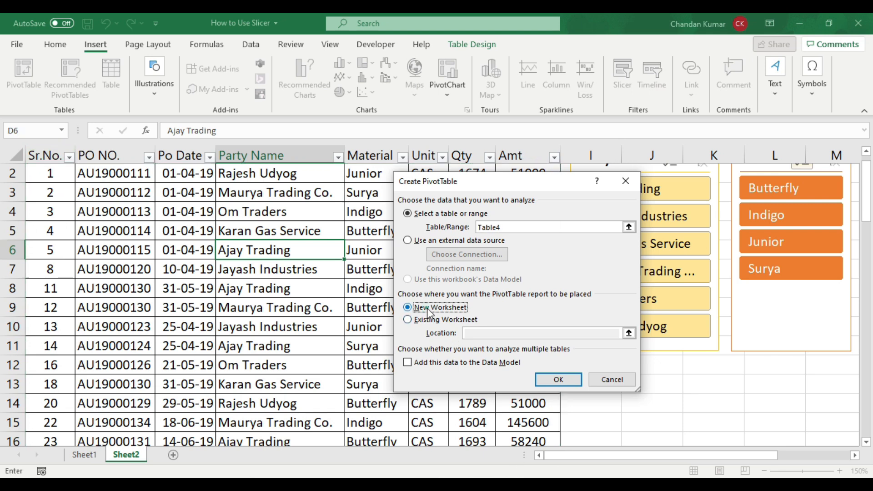
{"action": "left_click", "coordinate": [558, 380]}
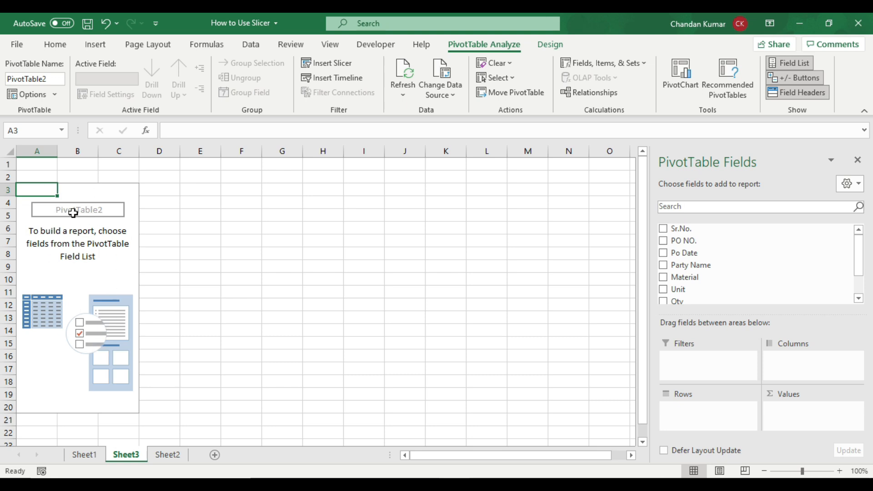
Look at the empty pivot table beside the slicers on Sheet2 and hide its field list
{"action": "left_click", "coordinate": [168, 455]}
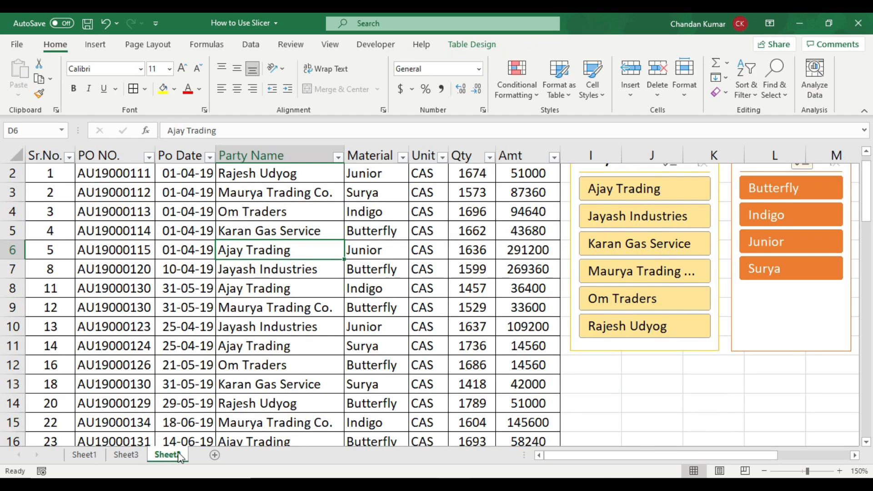
{"action": "left_click_drag", "start_coordinate": [645, 454], "coordinate": [713, 454]}
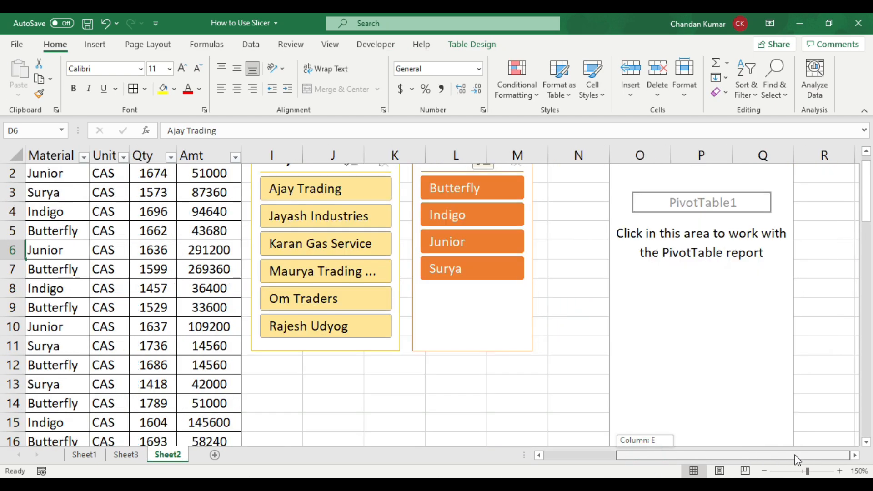
{"action": "left_click", "coordinate": [709, 205]}
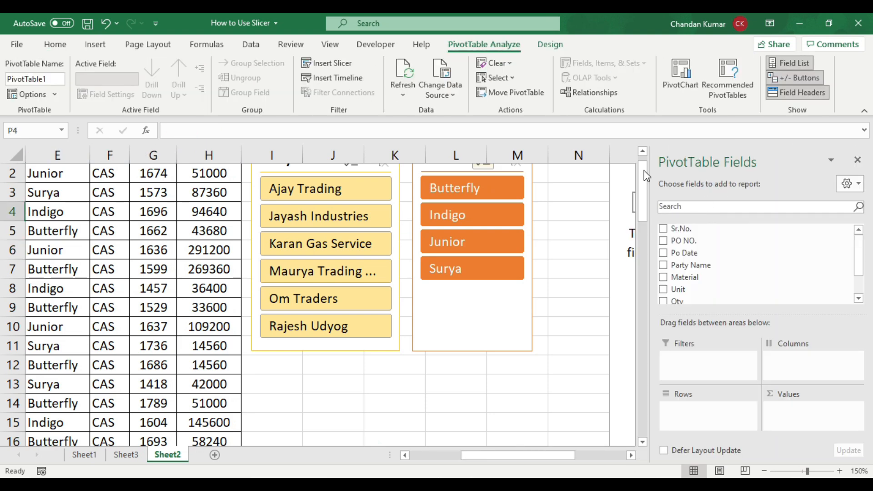
{"action": "left_click", "coordinate": [857, 160]}
Show the field list for the empty pivot table on Sheet3
{"action": "left_click", "coordinate": [126, 455]}
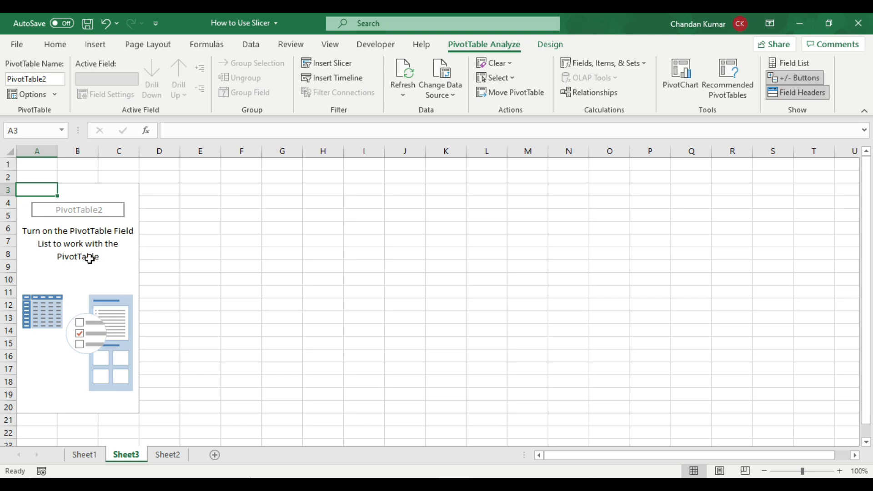
{"action": "left_click", "coordinate": [68, 188]}
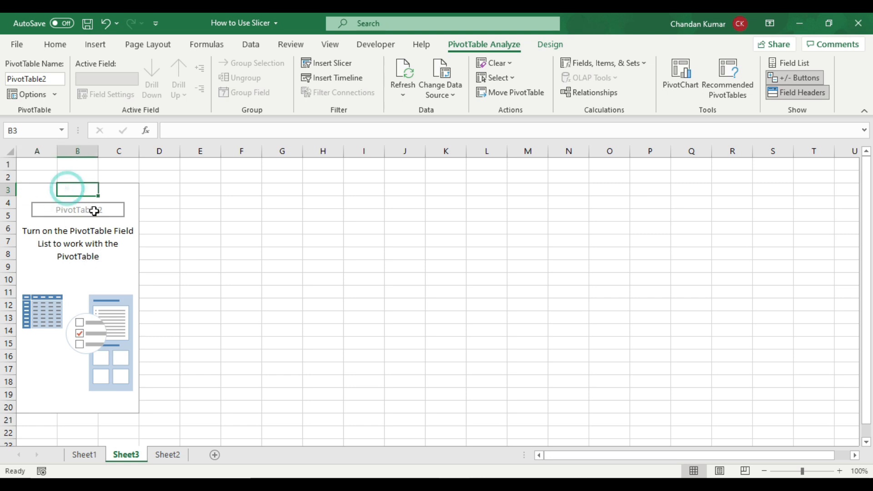
{"action": "left_click", "coordinate": [108, 213]}
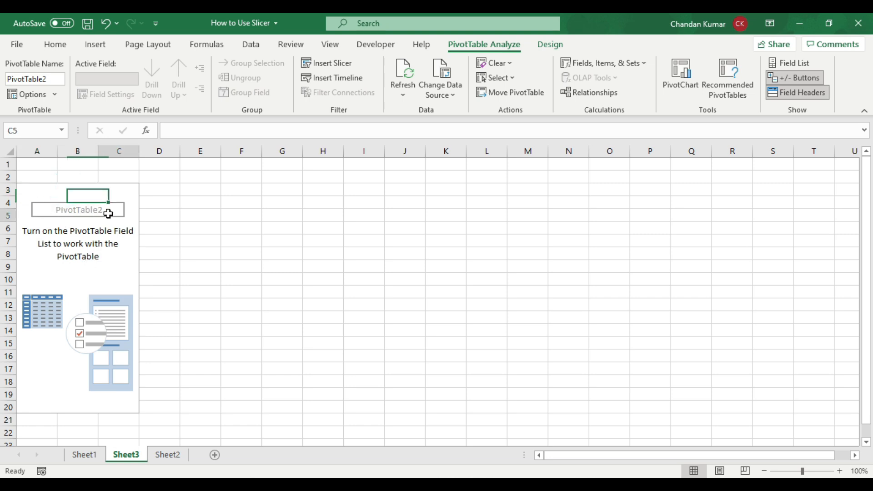
{"action": "left_click", "coordinate": [78, 278]}
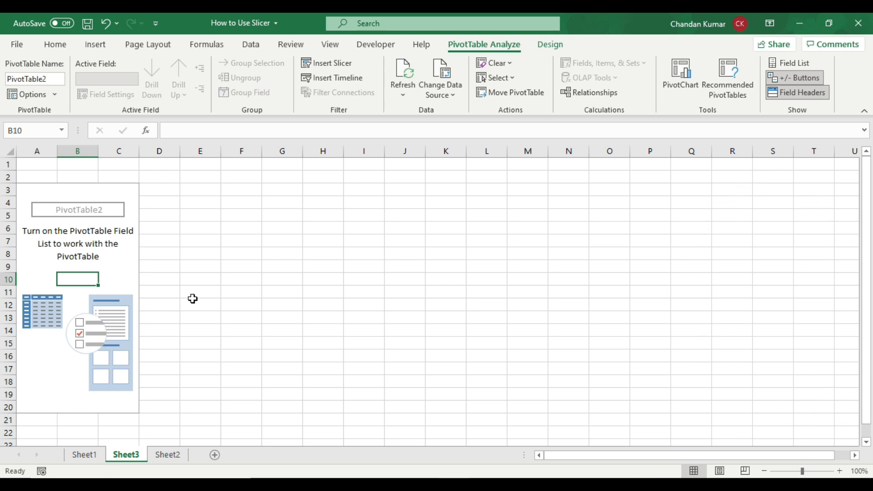
{"action": "left_click", "coordinate": [87, 213]}
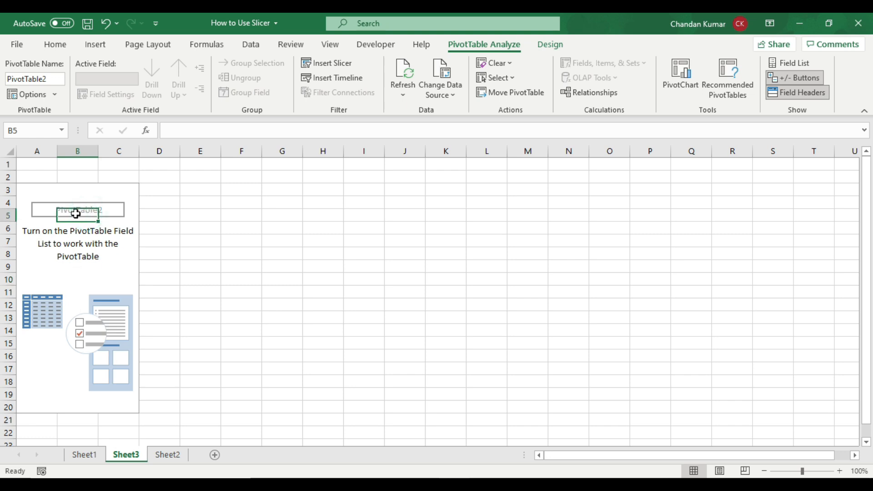
{"action": "right_click", "coordinate": [77, 216]}
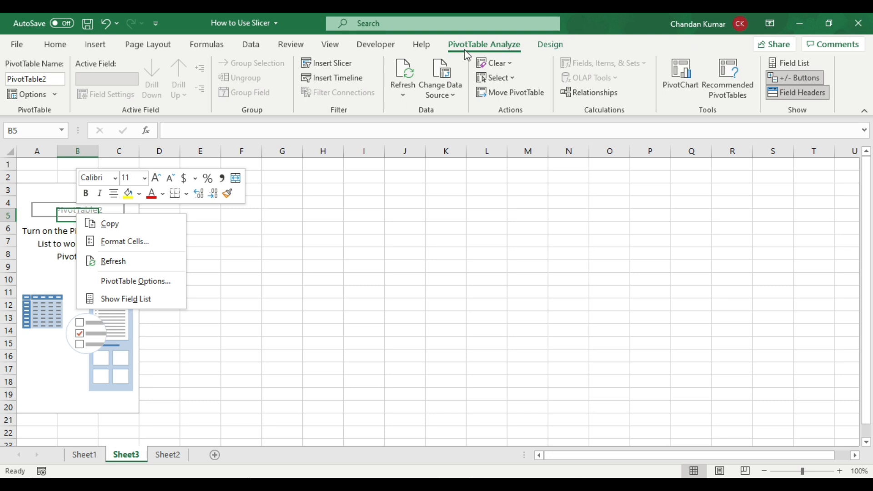
{"action": "left_click", "coordinate": [790, 66]}
{"action": "left_click", "coordinate": [790, 66]}
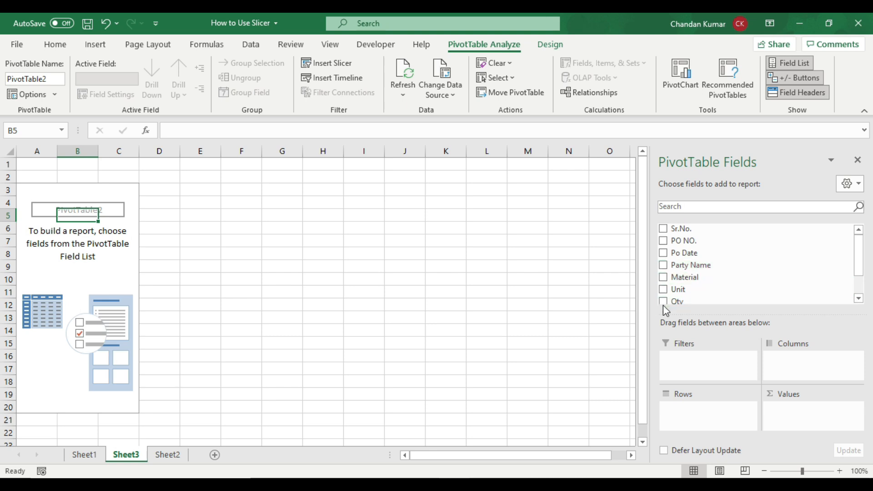
Add Party Name to the pivot table's rows and Qty to its values
{"action": "left_click", "coordinate": [663, 265]}
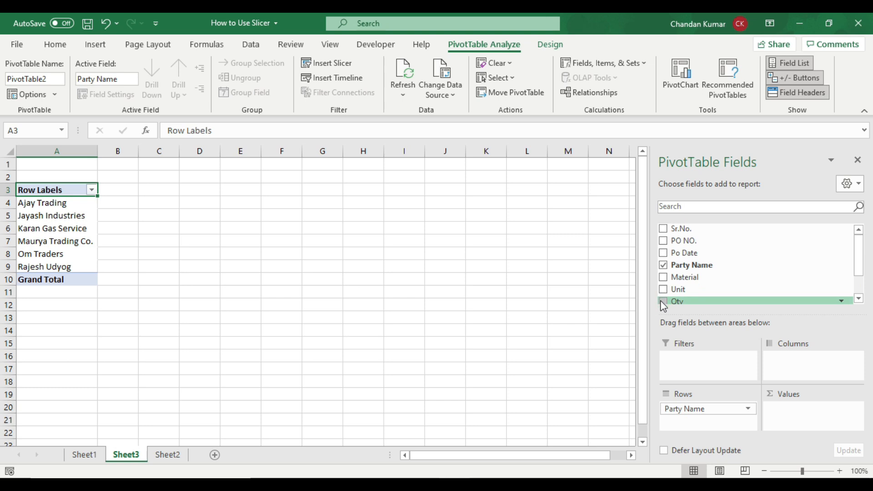
{"action": "left_click", "coordinate": [859, 273]}
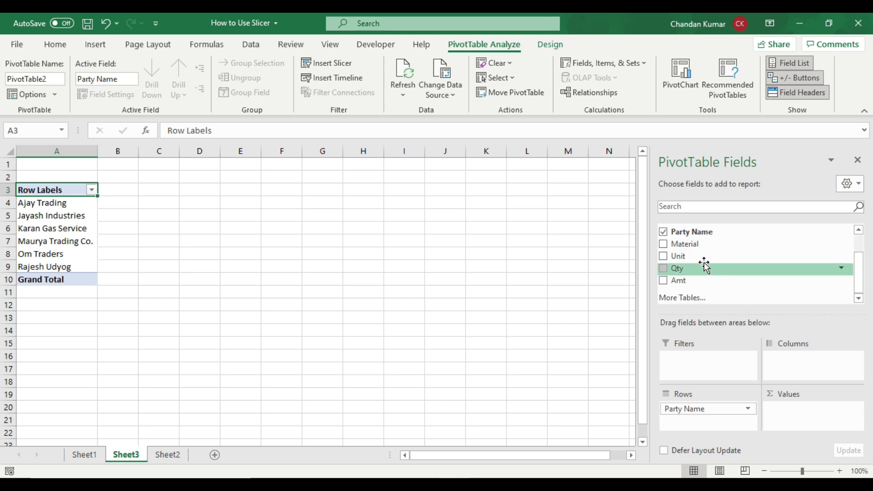
{"action": "left_click", "coordinate": [662, 269]}
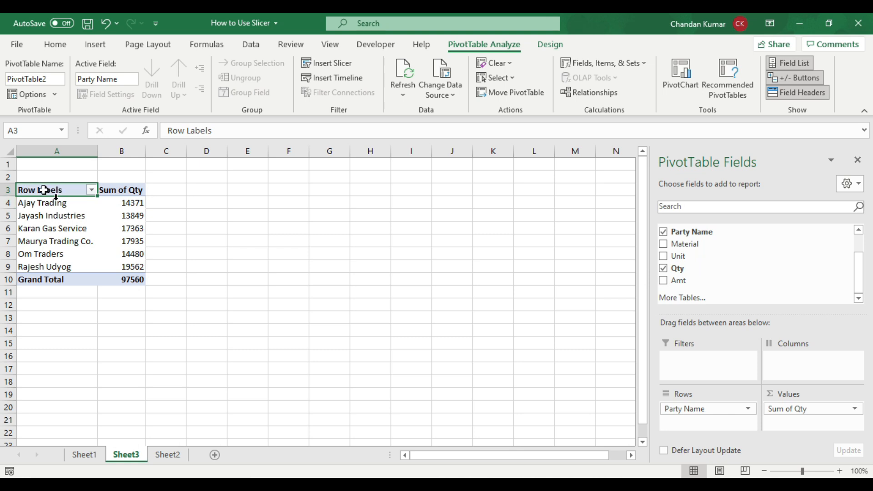
Examine the pivot table's party names, its Row Labels header and the Sum of Qty column
{"action": "left_click_drag", "start_coordinate": [45, 203], "coordinate": [51, 273]}
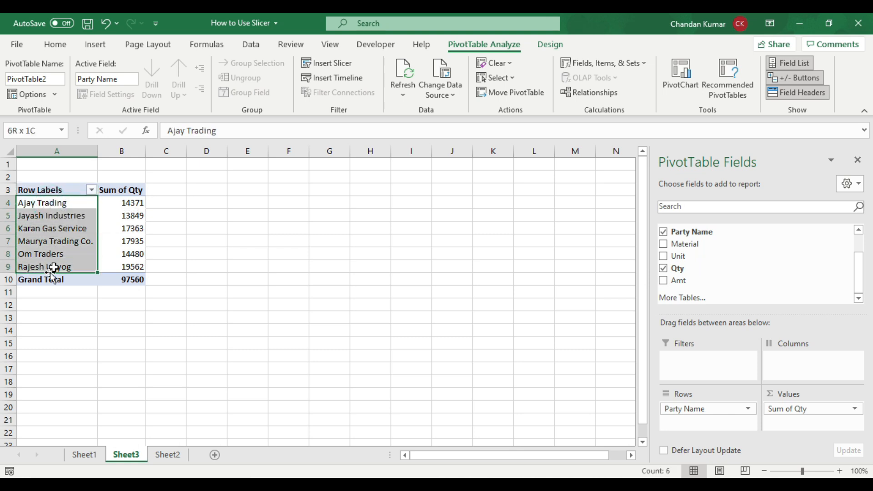
{"action": "left_click_drag", "start_coordinate": [107, 203], "coordinate": [78, 258]}
{"action": "left_click", "coordinate": [66, 273]}
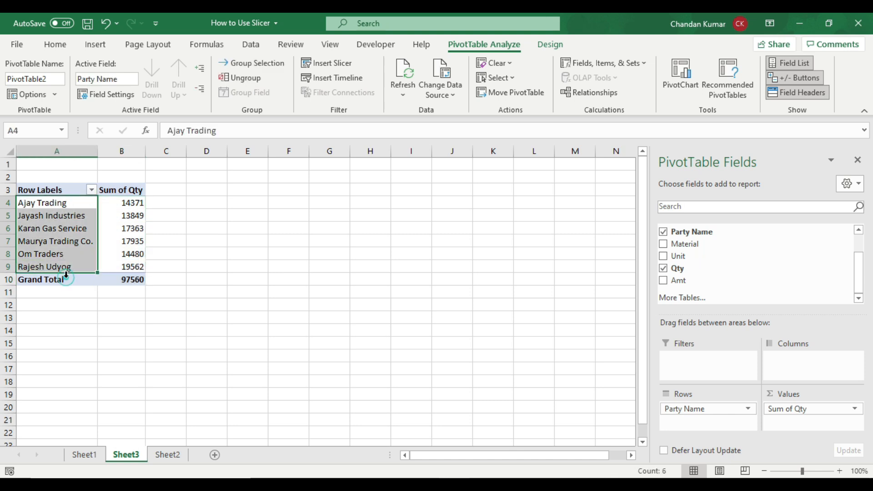
{"action": "left_click", "coordinate": [66, 217]}
{"action": "left_click", "coordinate": [62, 188]}
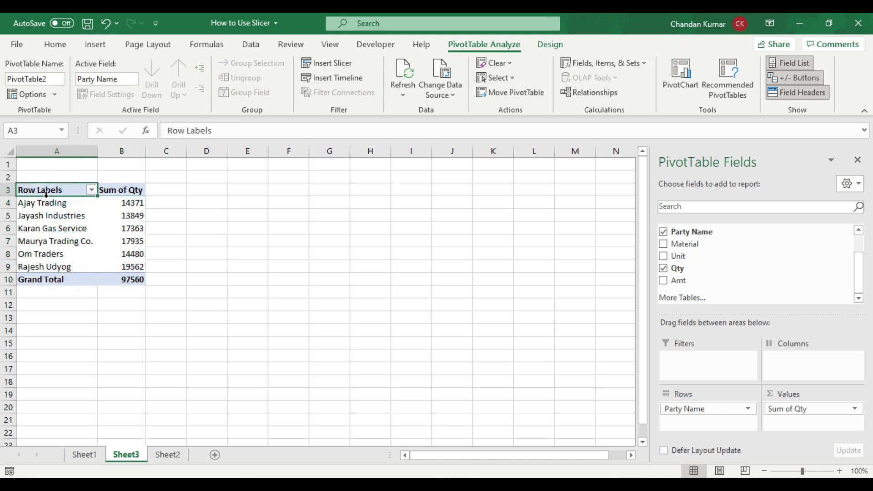
{"action": "left_click", "coordinate": [121, 188]}
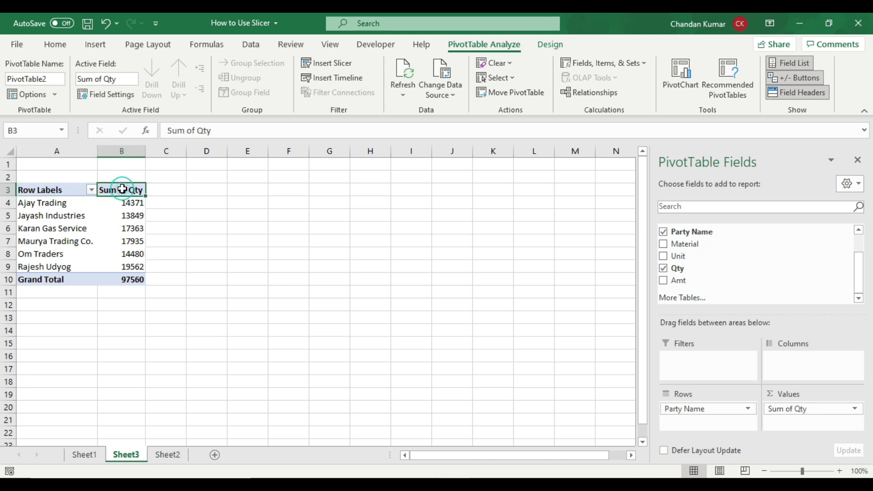
{"action": "left_click", "coordinate": [76, 220]}
{"action": "left_click", "coordinate": [60, 188]}
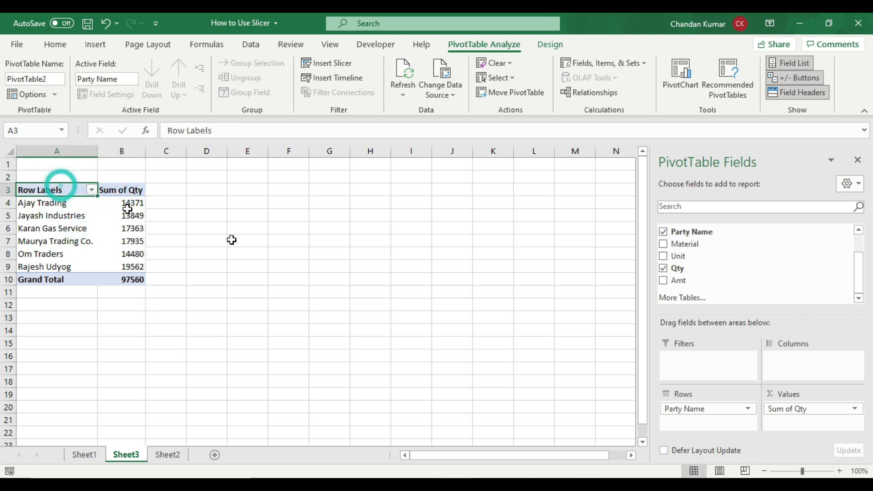
{"action": "left_click", "coordinate": [859, 230]}
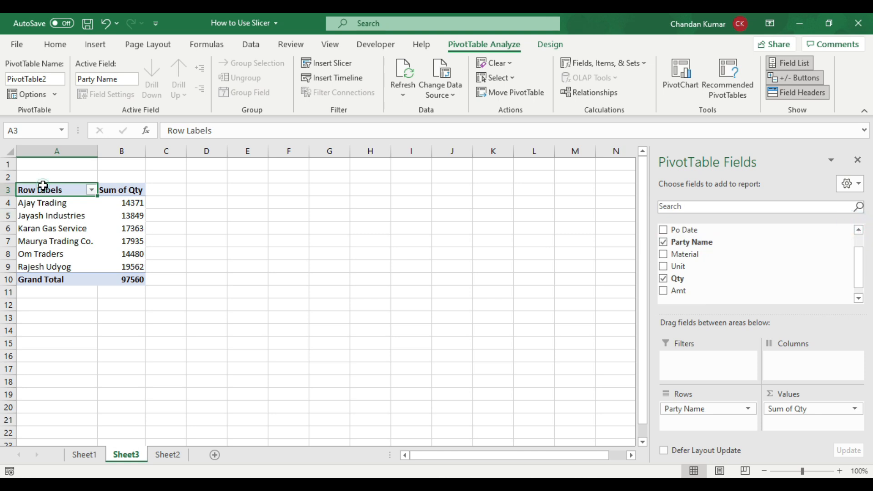
Change the pivot table's report layout to tabular form and check the heading in cell A3
{"action": "left_click", "coordinate": [44, 230]}
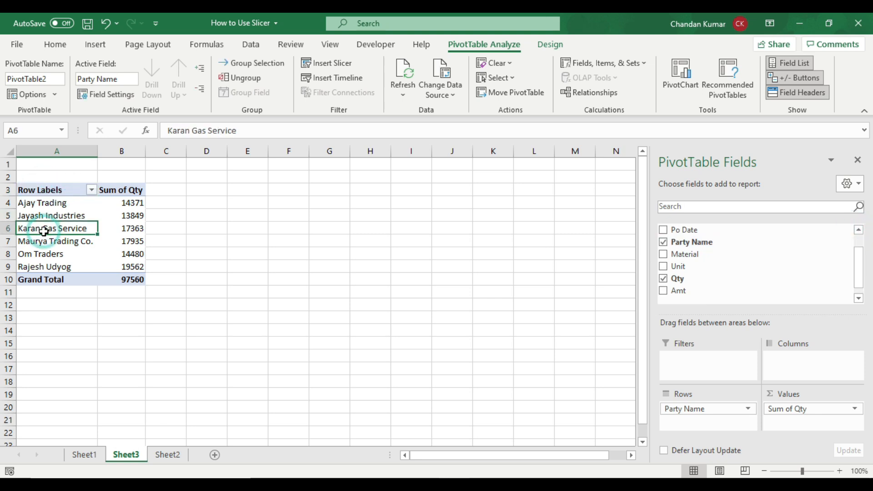
{"action": "left_click", "coordinate": [549, 46]}
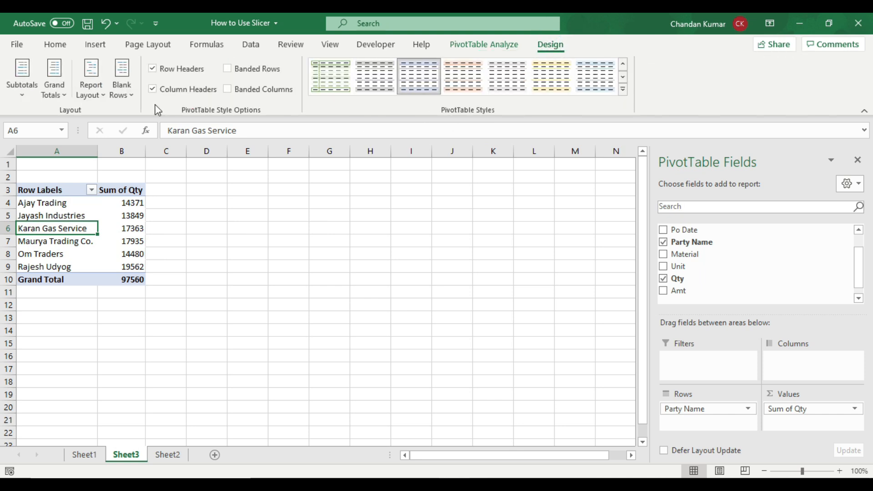
{"action": "left_click", "coordinate": [96, 75]}
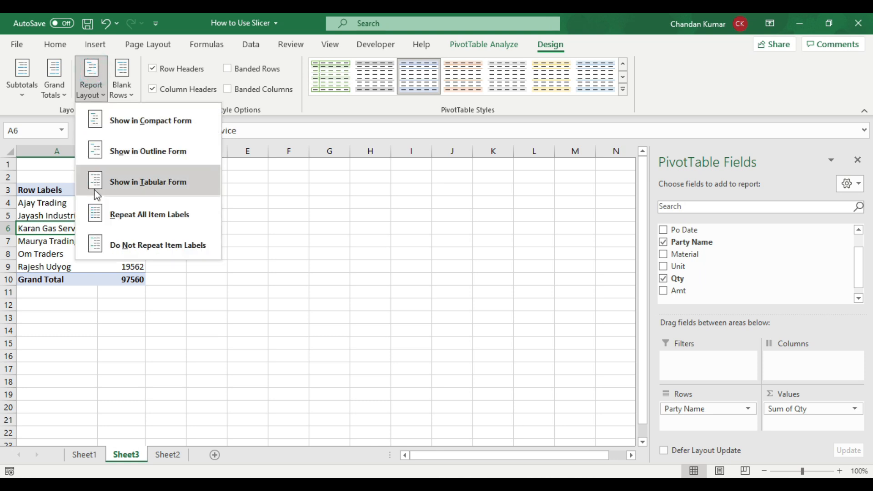
{"action": "left_click", "coordinate": [208, 191]}
{"action": "left_click", "coordinate": [64, 190]}
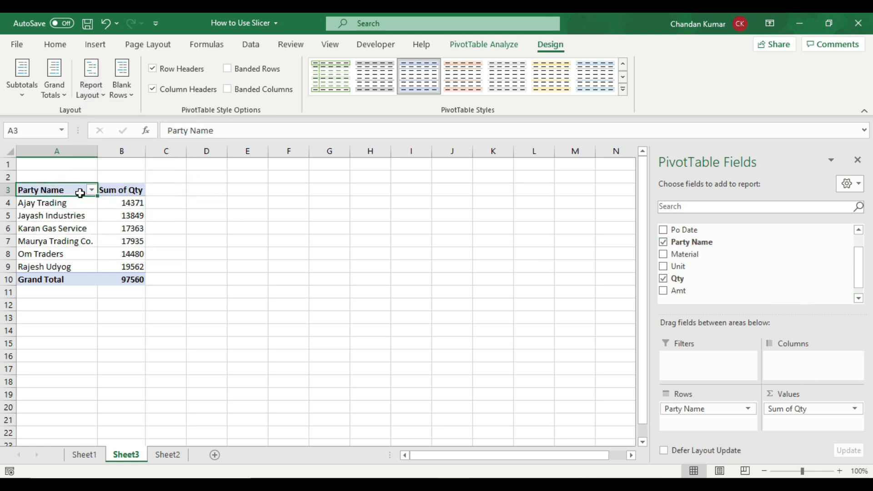
Select the pivot table range A3:B9 and enlarge the Sheet3 view to 170%
{"action": "left_click_drag", "start_coordinate": [58, 191], "coordinate": [127, 267]}
{"action": "left_click", "coordinate": [840, 471]}
{"action": "left_click", "coordinate": [840, 472]}
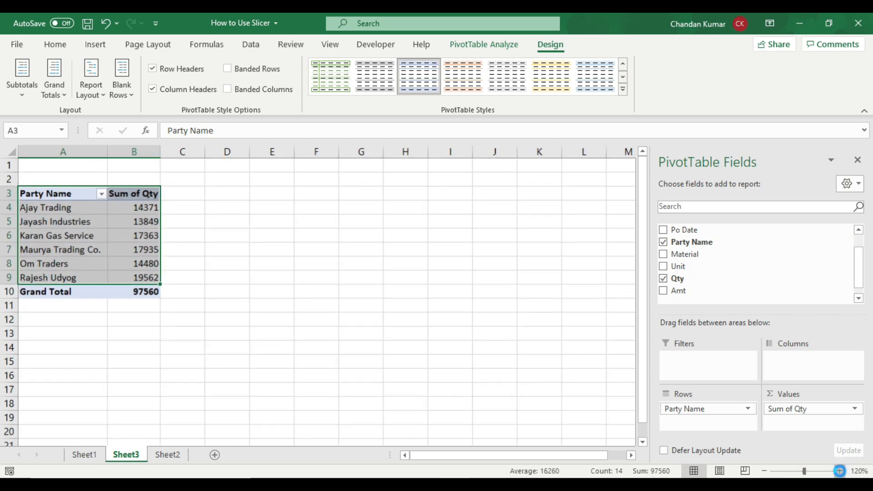
{"action": "left_click", "coordinate": [841, 472]}
{"action": "left_click", "coordinate": [841, 471]}
{"action": "left_click", "coordinate": [841, 472]}
{"action": "left_click", "coordinate": [841, 471]}
{"action": "left_click", "coordinate": [841, 471]}
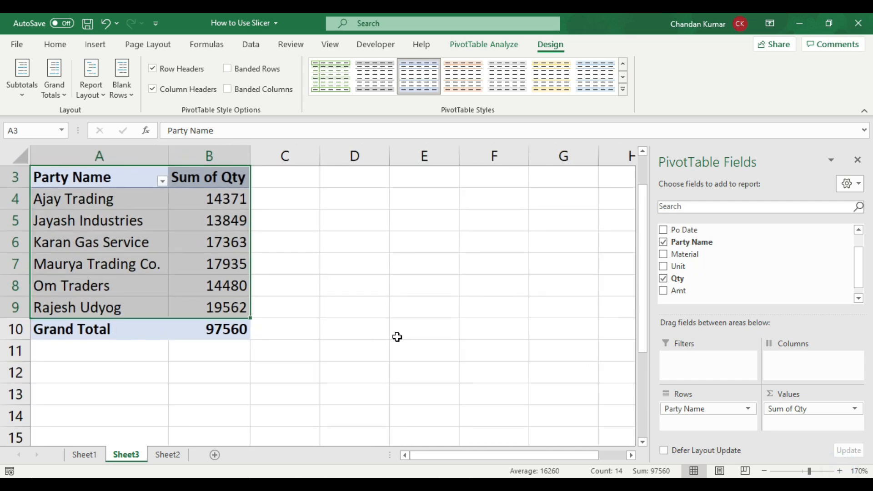
Reduce the Sheet3 view to 140% with the whole pivot table visible
{"action": "scroll", "coordinate": [402, 337], "scroll_direction": "up", "scroll_amount": 1}
{"action": "left_click", "coordinate": [97, 233]}
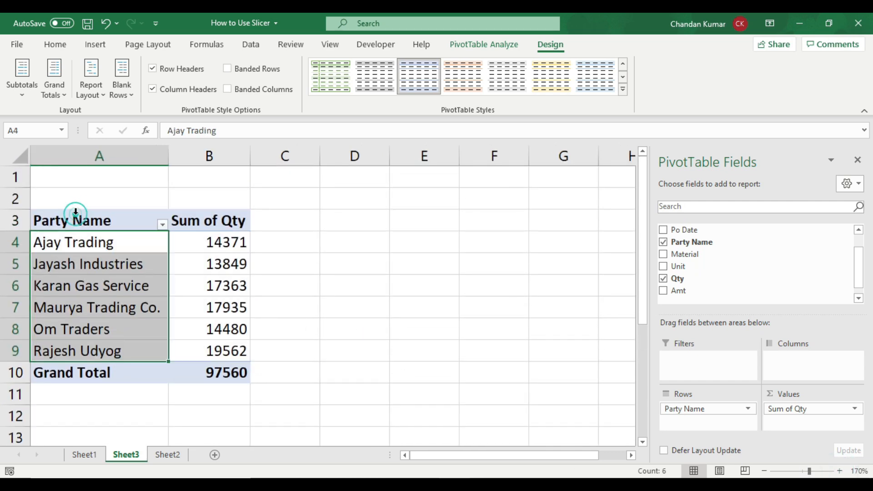
{"action": "left_click", "coordinate": [765, 472]}
{"action": "left_click", "coordinate": [765, 471]}
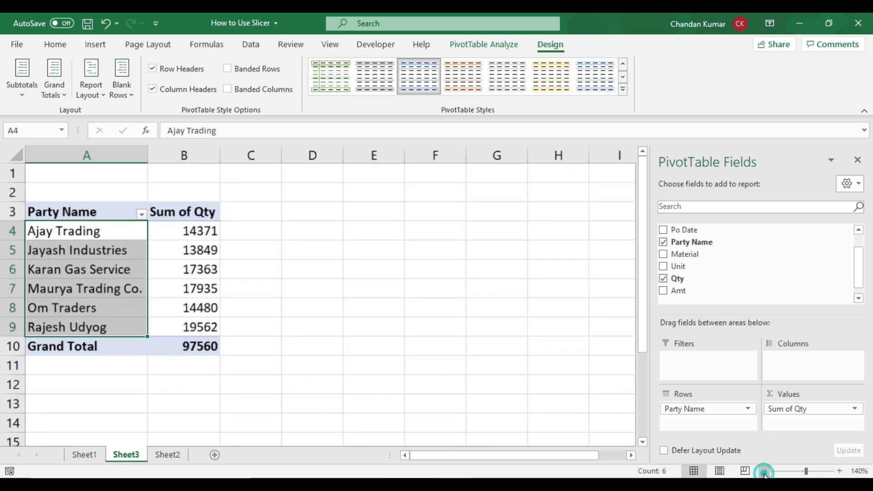
{"action": "left_click", "coordinate": [765, 472]}
{"action": "left_click", "coordinate": [170, 240]}
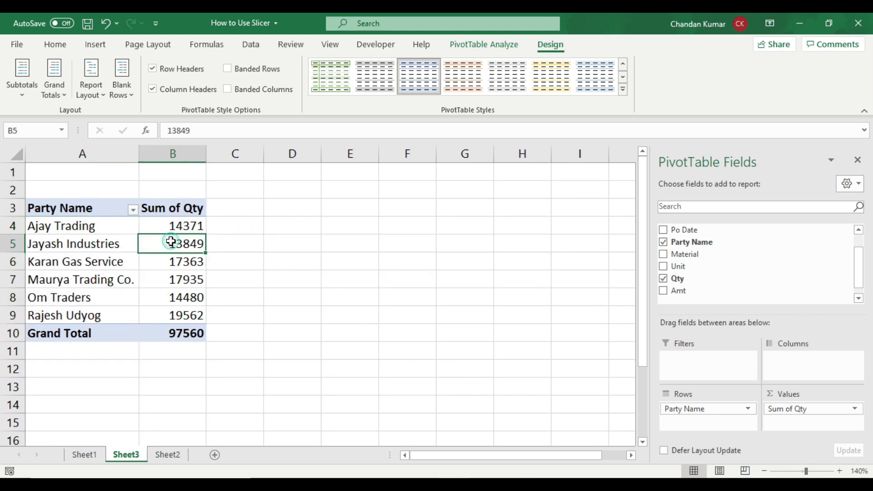
{"action": "left_click", "coordinate": [169, 279]}
Apply all borders to the entire party-wise pivot table, including its header and Grand Total row
{"action": "left_click", "coordinate": [93, 233]}
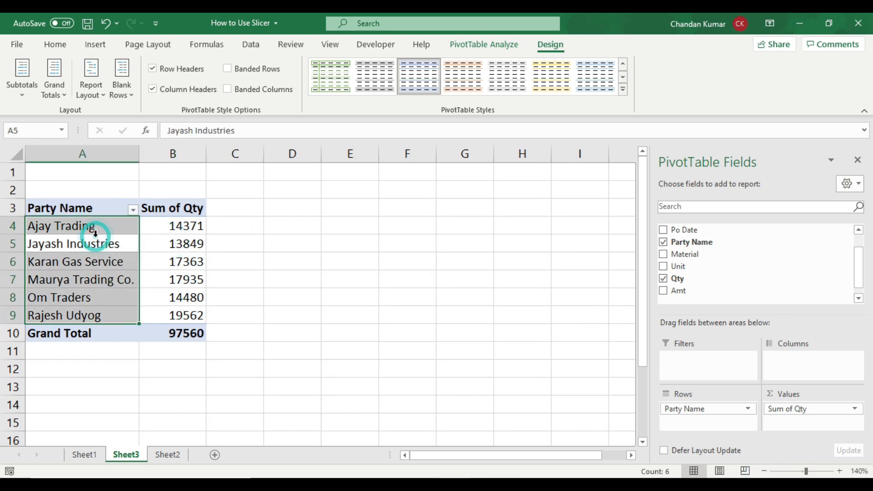
{"action": "key", "text": "ctrl+a"}
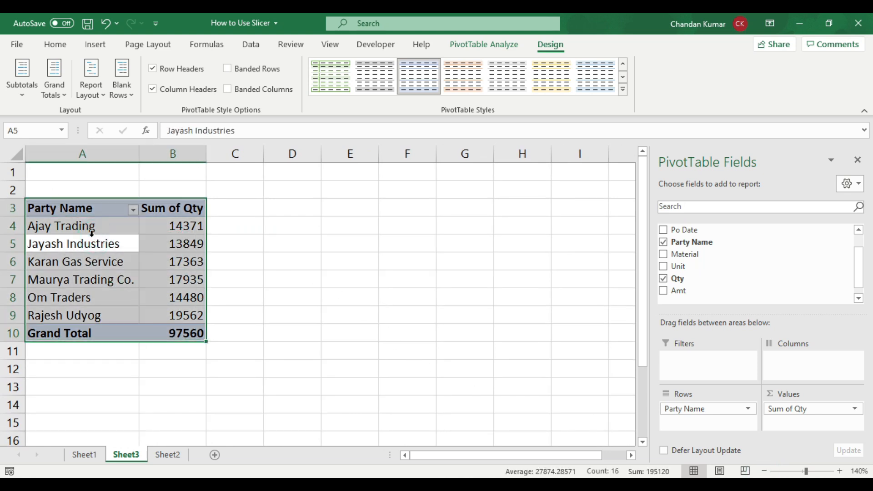
{"action": "left_click", "coordinate": [55, 43]}
{"action": "left_click", "coordinate": [134, 90]}
{"action": "left_click", "coordinate": [162, 245]}
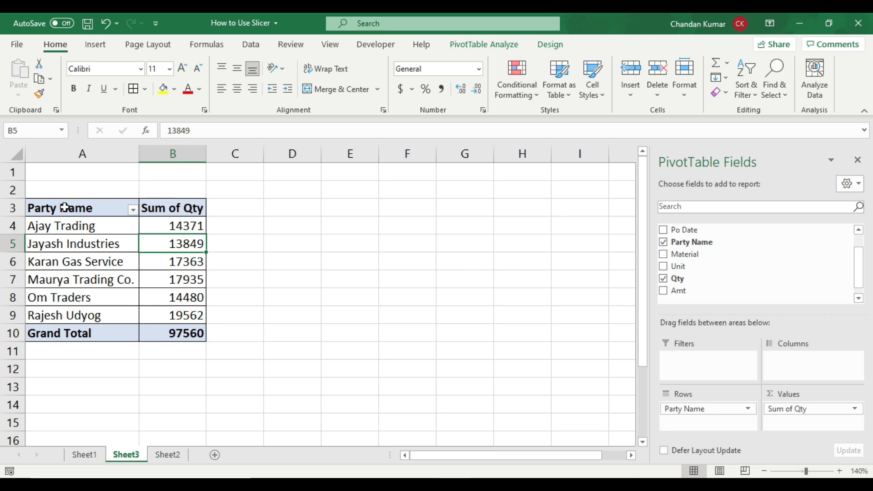
Duplicate the pivot table A3:B10 at cell D3 and fit columns D and E to their contents
{"action": "left_click_drag", "start_coordinate": [53, 208], "coordinate": [173, 334]}
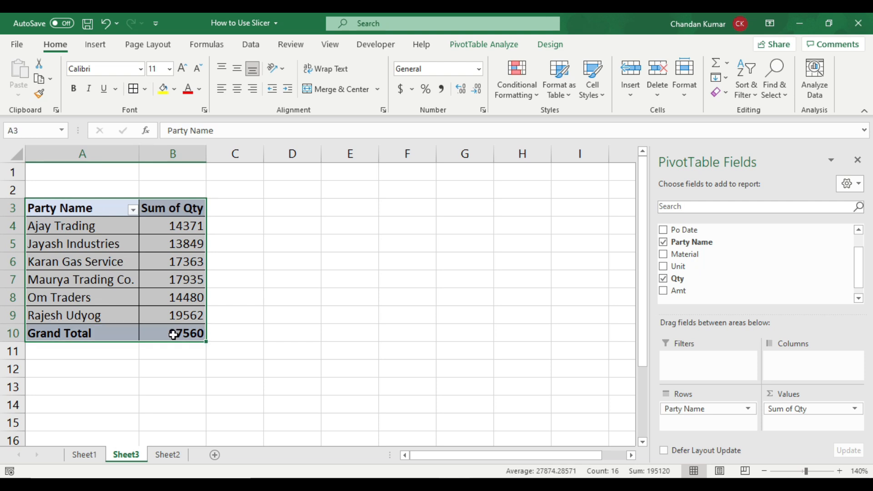
{"action": "key", "text": "ctrl+c"}
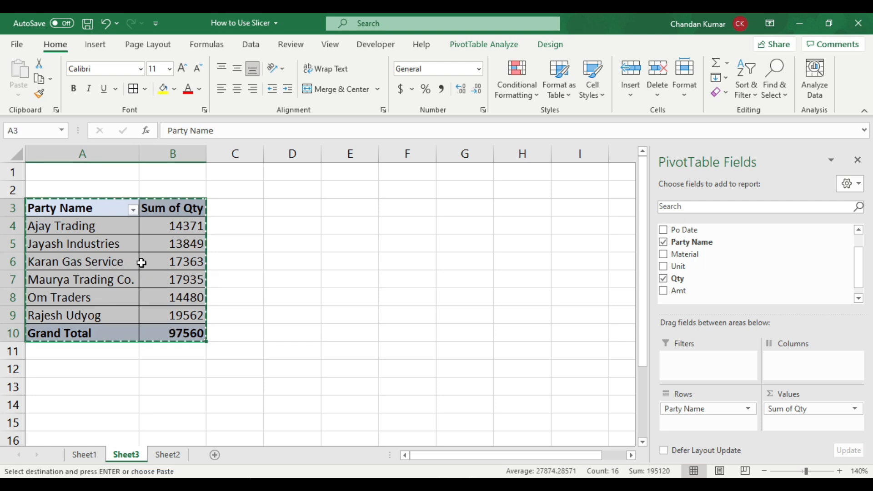
{"action": "left_click", "coordinate": [308, 203]}
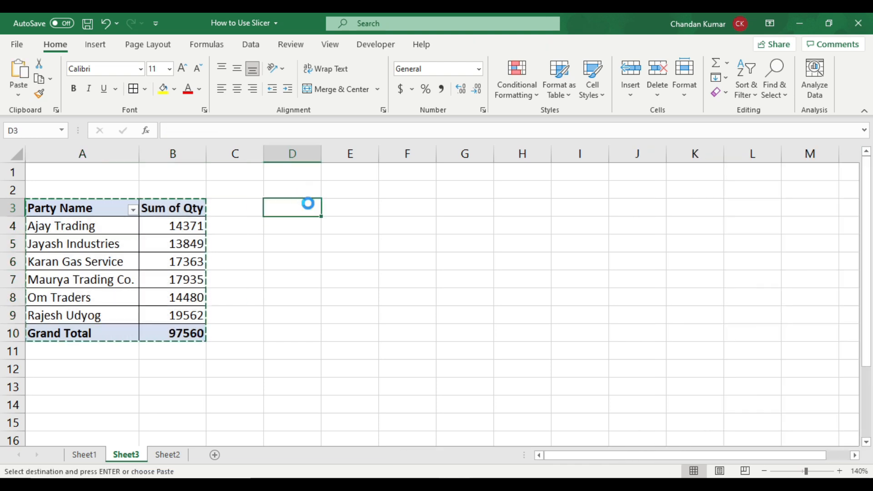
{"action": "key", "text": "ctrl+v"}
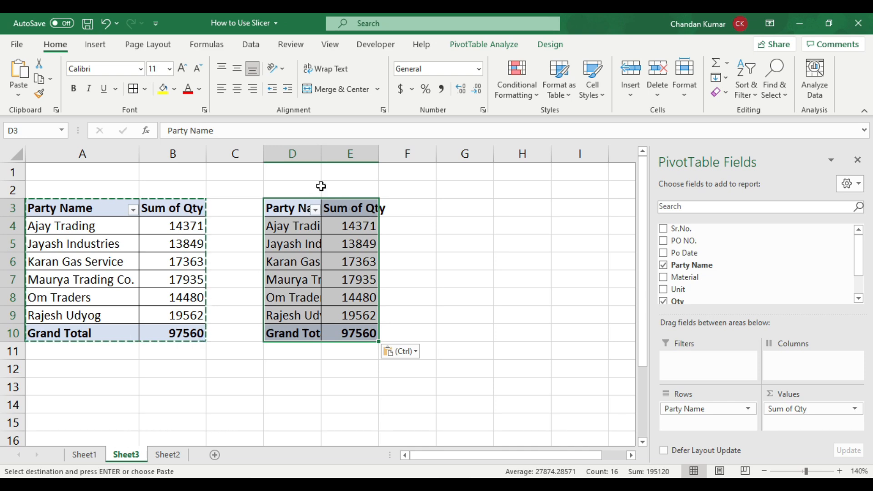
{"action": "double_click", "coordinate": [322, 152]}
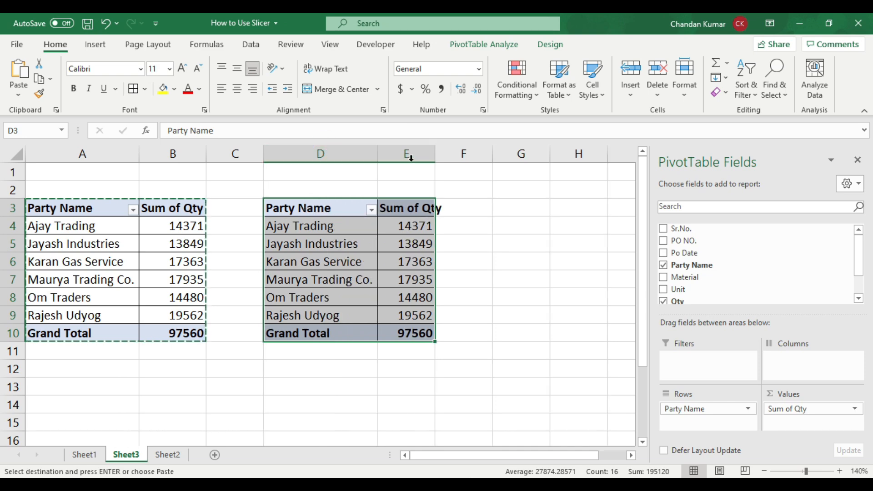
{"action": "double_click", "coordinate": [436, 153]}
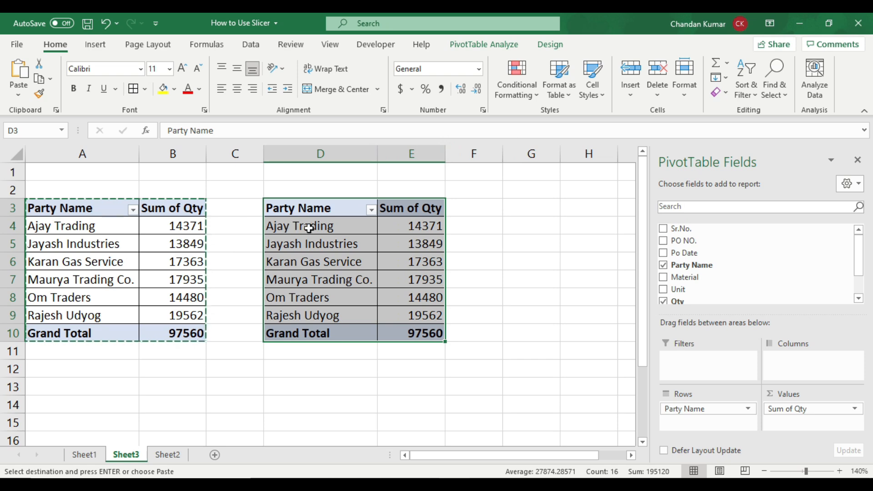
Remove the Party Name and Qty fields from the copied pivot table at D3
{"action": "left_click", "coordinate": [290, 230]}
{"action": "left_click_drag", "start_coordinate": [862, 272], "coordinate": [868, 288]}
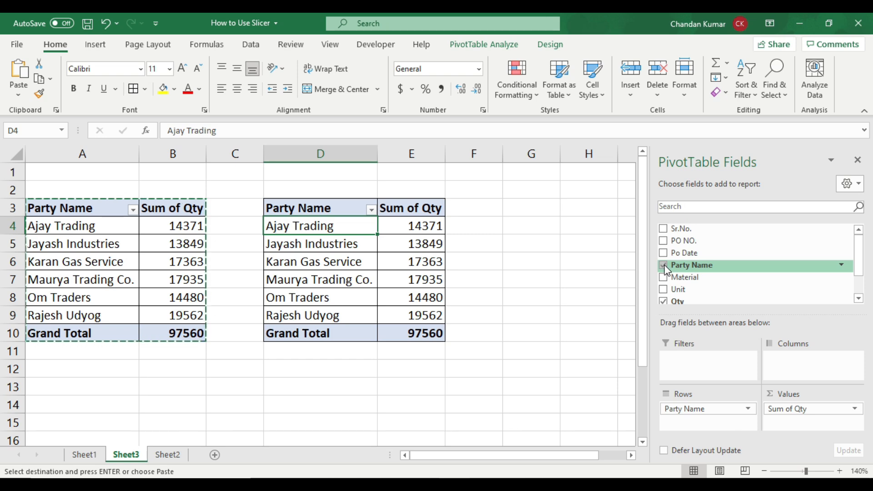
{"action": "mouse_move", "coordinate": [859, 256]}
{"action": "left_mouse_down"}
{"action": "mouse_move", "coordinate": [863, 273]}
{"action": "mouse_move", "coordinate": [860, 250]}
{"action": "left_mouse_up"}
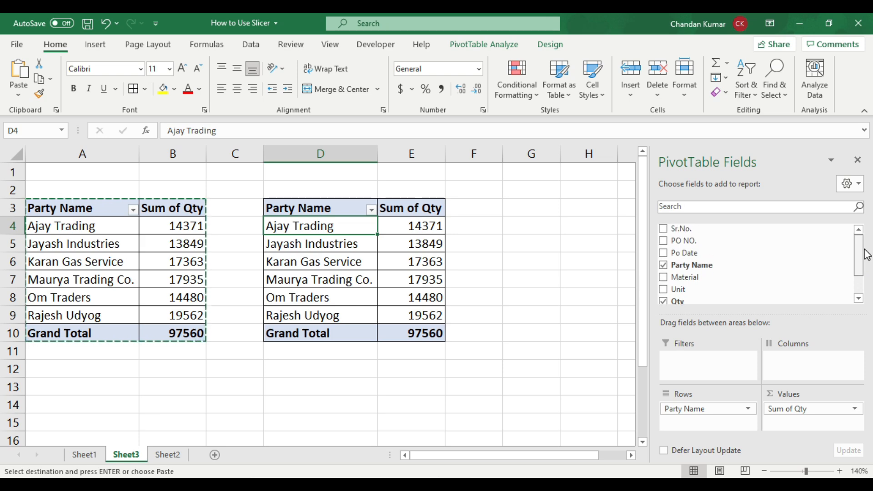
{"action": "left_click", "coordinate": [665, 266]}
{"action": "left_click", "coordinate": [664, 301]}
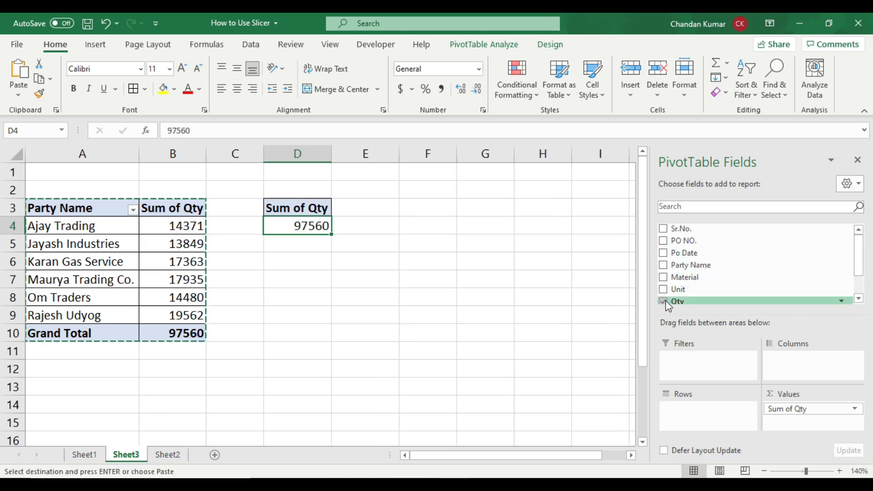
Add Po Date and Amt to the copied pivot table, remove Quarters and Years, and close the field list
{"action": "mouse_move", "coordinate": [858, 255]}
{"action": "left_mouse_down"}
{"action": "mouse_move", "coordinate": [864, 291]}
{"action": "mouse_move", "coordinate": [862, 272]}
{"action": "left_mouse_up"}
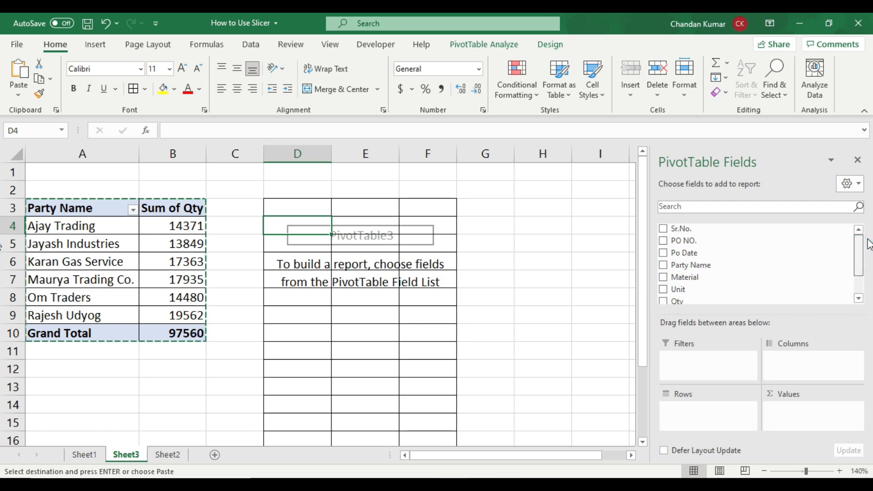
{"action": "left_click", "coordinate": [664, 251]}
{"action": "left_click_drag", "start_coordinate": [858, 241], "coordinate": [858, 267]}
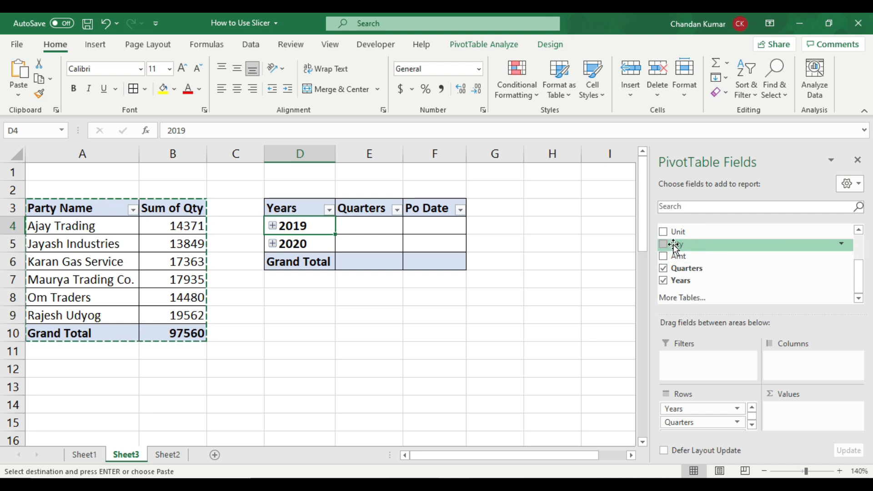
{"action": "left_click", "coordinate": [665, 257]}
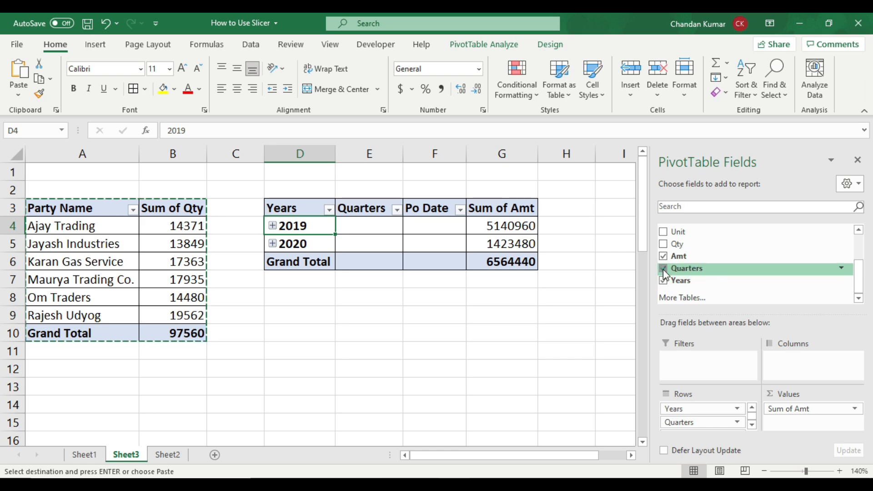
{"action": "left_click", "coordinate": [663, 269]}
{"action": "left_click", "coordinate": [663, 281]}
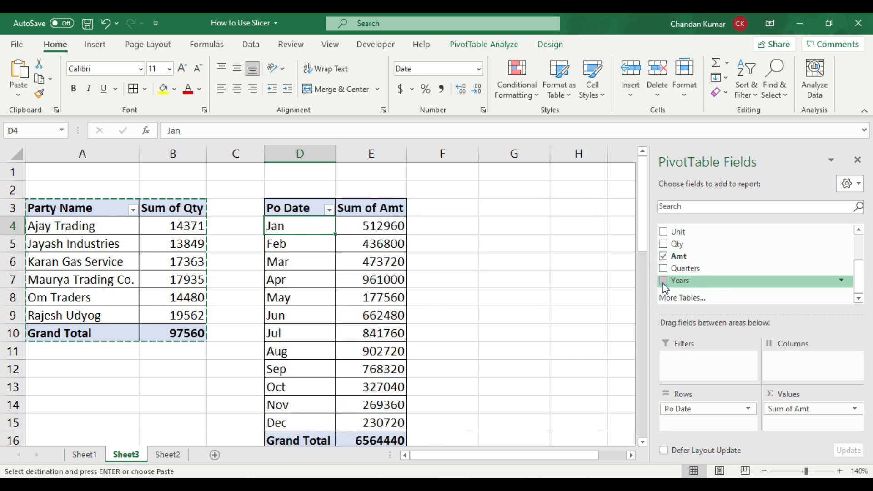
{"action": "left_click", "coordinate": [367, 243]}
{"action": "left_click", "coordinate": [858, 160]}
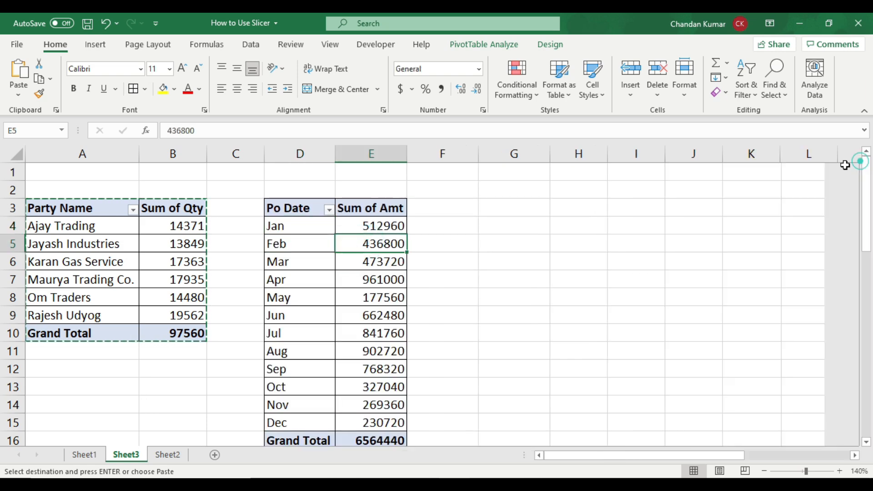
Examine the months and their Sum of Amt values in the Po Date pivot table
{"action": "left_click", "coordinate": [297, 227]}
{"action": "scroll", "coordinate": [320, 314], "scroll_direction": "down", "scroll_amount": 1}
{"action": "scroll", "coordinate": [322, 279], "scroll_direction": "up", "scroll_amount": 1}
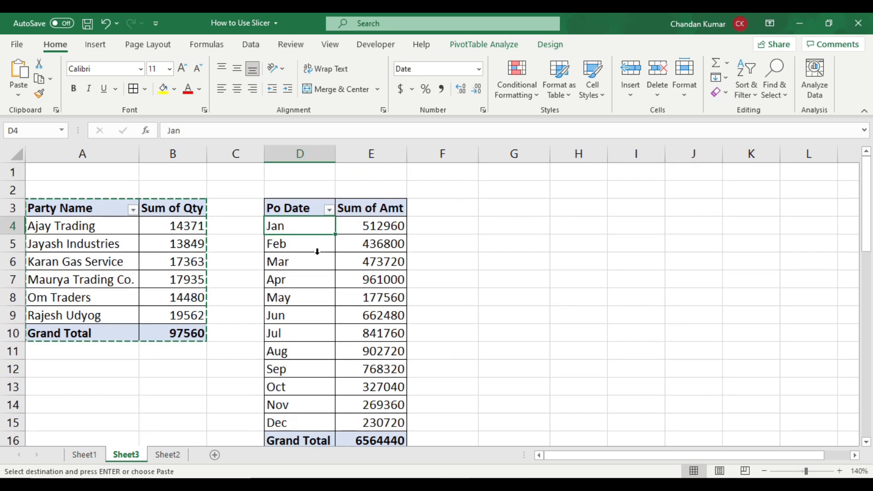
{"action": "left_click_drag", "start_coordinate": [361, 227], "coordinate": [363, 422]}
{"action": "left_click", "coordinate": [308, 243]}
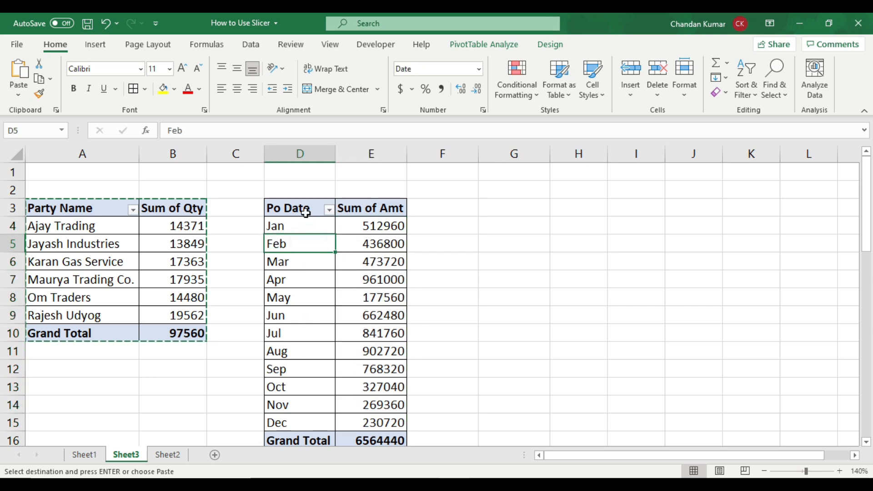
Insert a Party Name slicer for the Po Date pivot table, place it beside the table and narrow it to 1.8"
{"action": "left_click", "coordinate": [303, 208]}
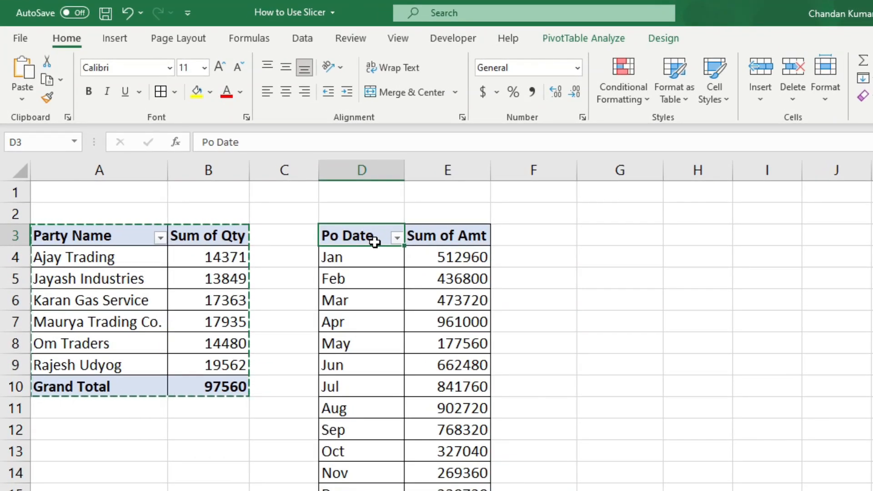
{"action": "left_click", "coordinate": [581, 44]}
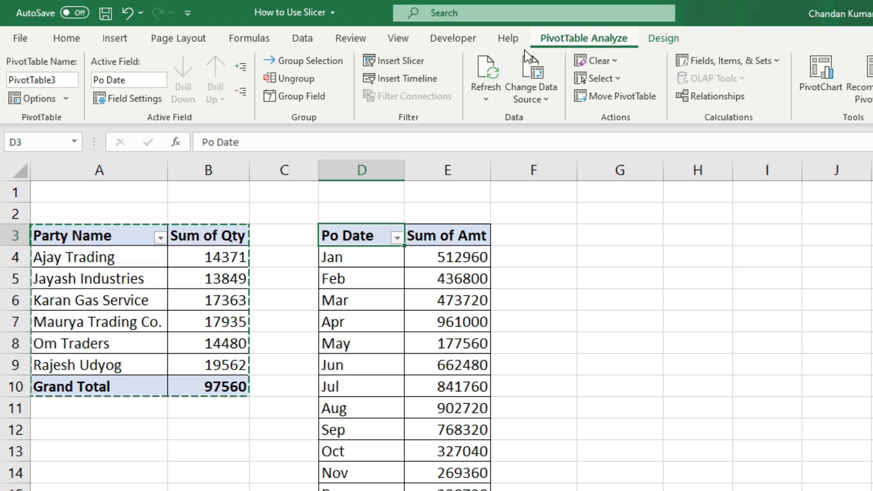
{"action": "left_click", "coordinate": [420, 68]}
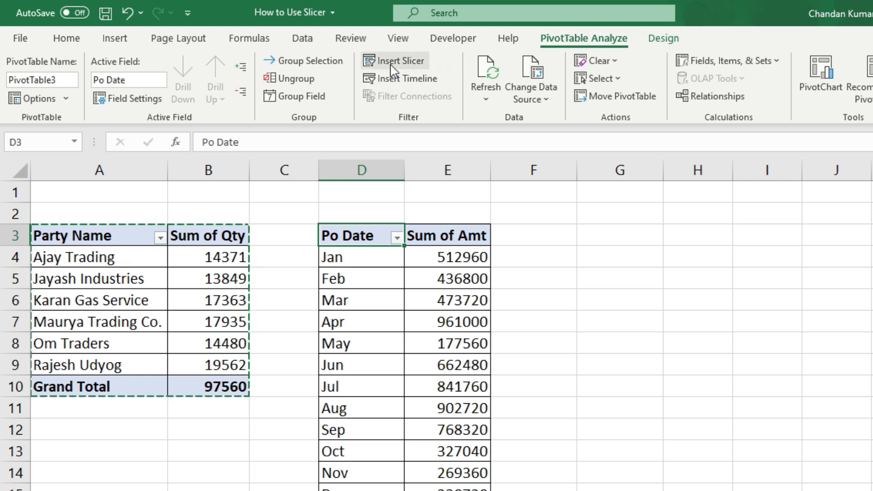
{"action": "left_click", "coordinate": [114, 38]}
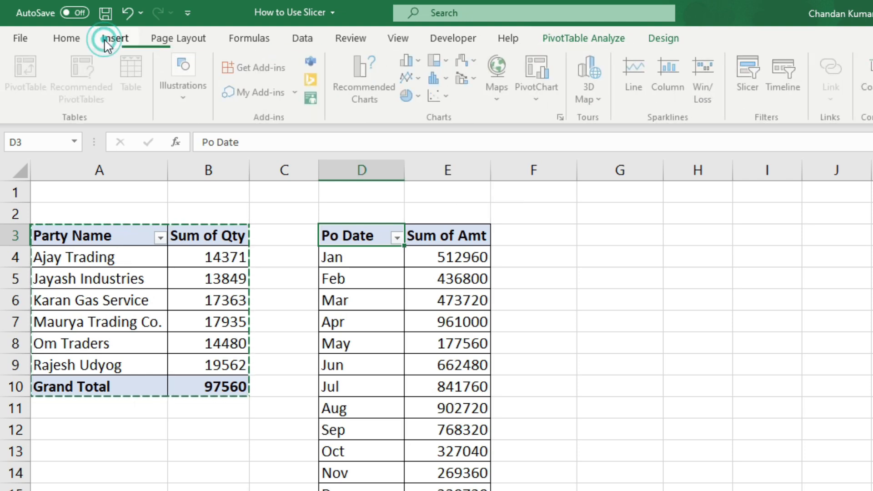
{"action": "left_click", "coordinate": [752, 72]}
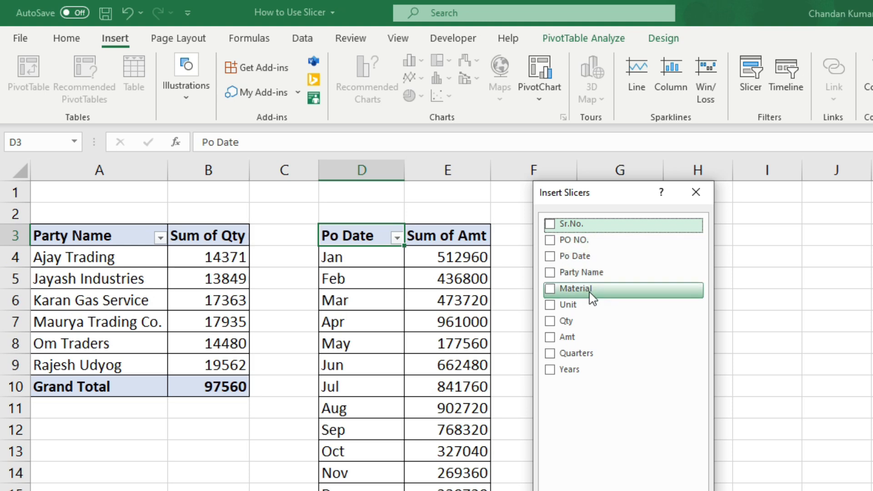
{"action": "left_click", "coordinate": [551, 274]}
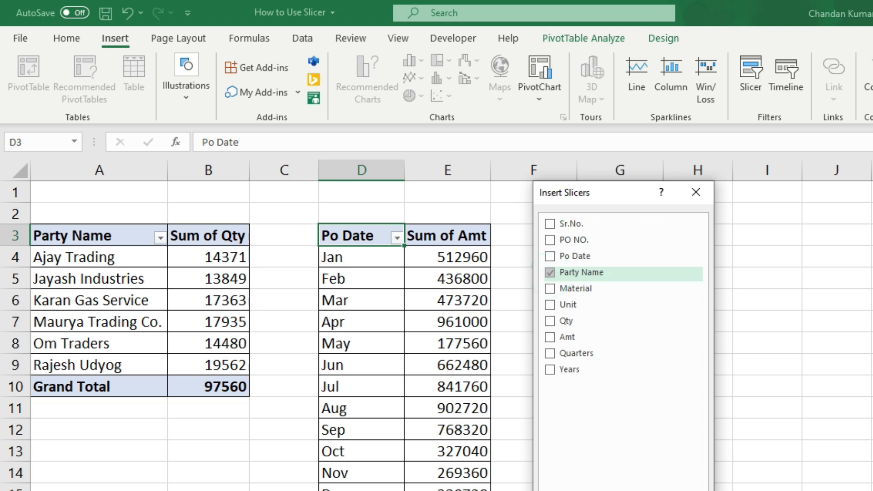
{"action": "key", "text": "Return"}
{"action": "left_click_drag", "start_coordinate": [555, 233], "coordinate": [663, 220]}
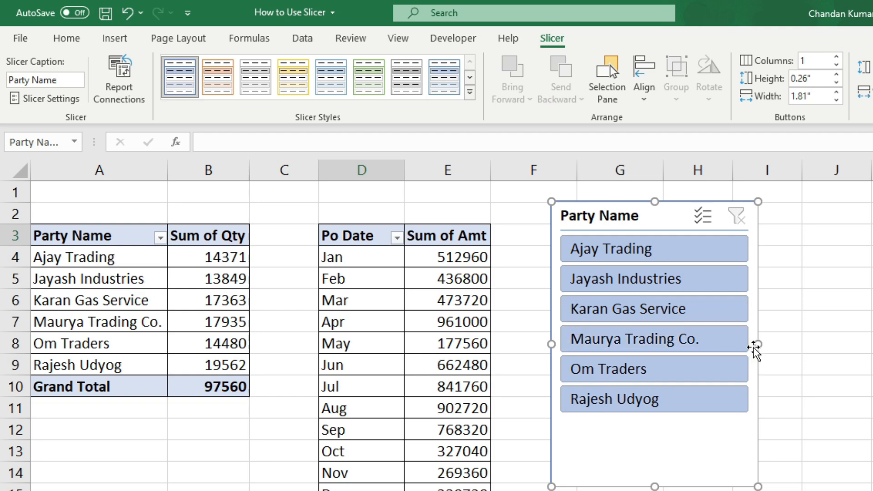
{"action": "left_click_drag", "start_coordinate": [759, 344], "coordinate": [737, 344]}
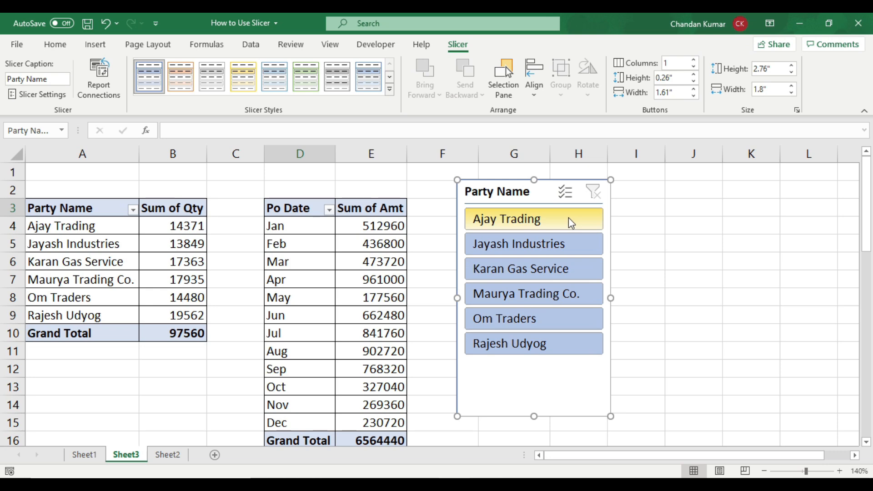
Filter the Po Date pivot table by one party after another with the slicer, ending on Karan Gas Service, and select its monthly amounts
{"action": "left_click", "coordinate": [569, 219]}
{"action": "left_click", "coordinate": [543, 250]}
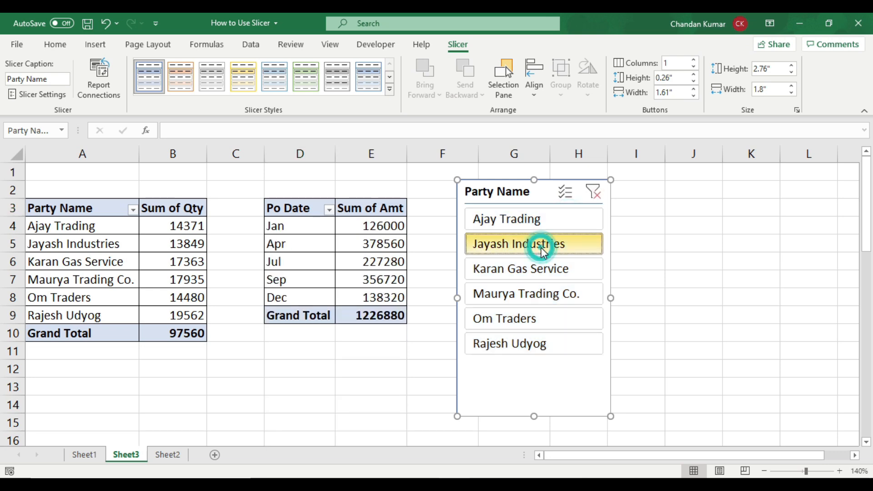
{"action": "left_click", "coordinate": [523, 275]}
{"action": "left_click", "coordinate": [525, 298]}
{"action": "left_click", "coordinate": [514, 318]}
{"action": "left_click", "coordinate": [516, 342]}
{"action": "left_click", "coordinate": [516, 318]}
{"action": "left_click", "coordinate": [530, 296]}
{"action": "left_click", "coordinate": [533, 271]}
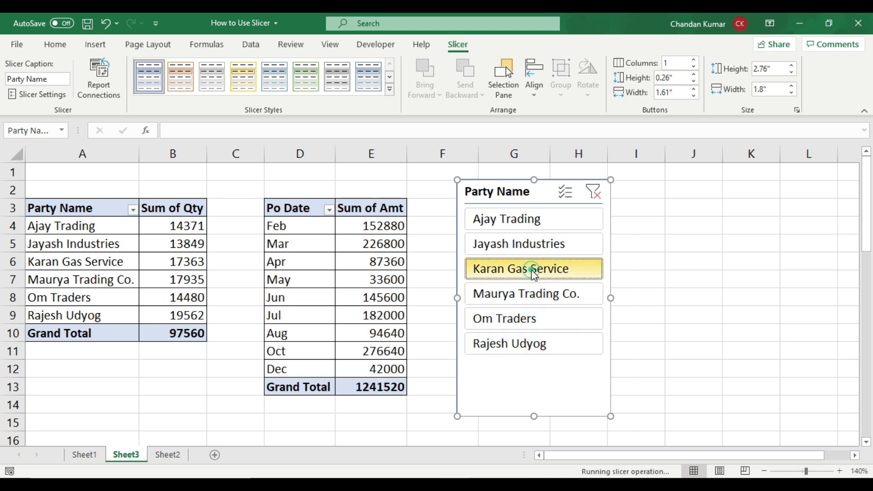
{"action": "left_click", "coordinate": [527, 246]}
{"action": "left_click", "coordinate": [527, 220]}
{"action": "left_click", "coordinate": [521, 248]}
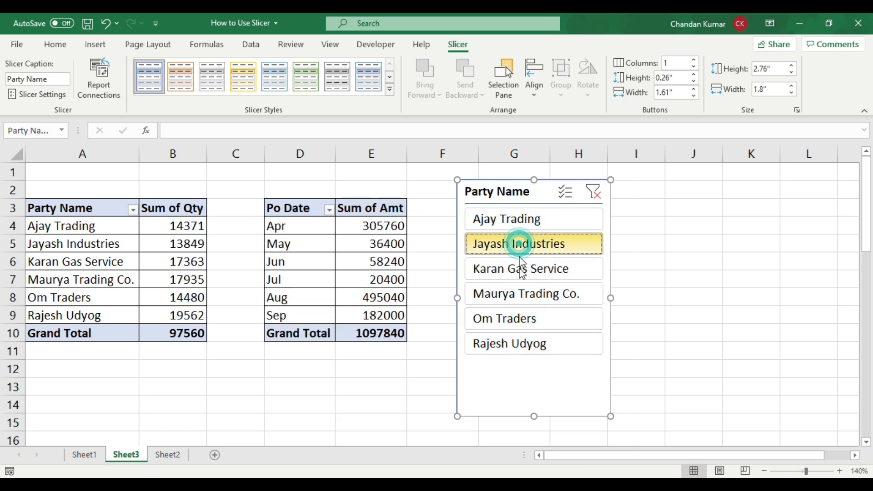
{"action": "left_click", "coordinate": [519, 272]}
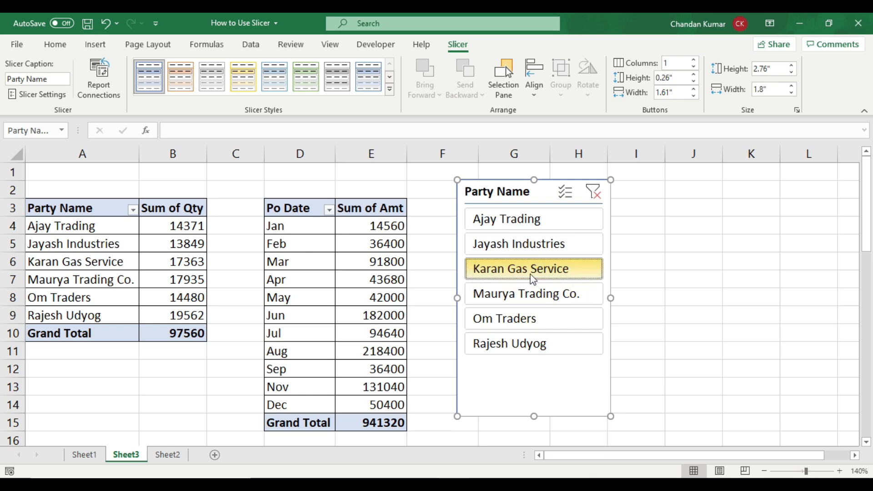
{"action": "left_click_drag", "start_coordinate": [369, 228], "coordinate": [353, 404]}
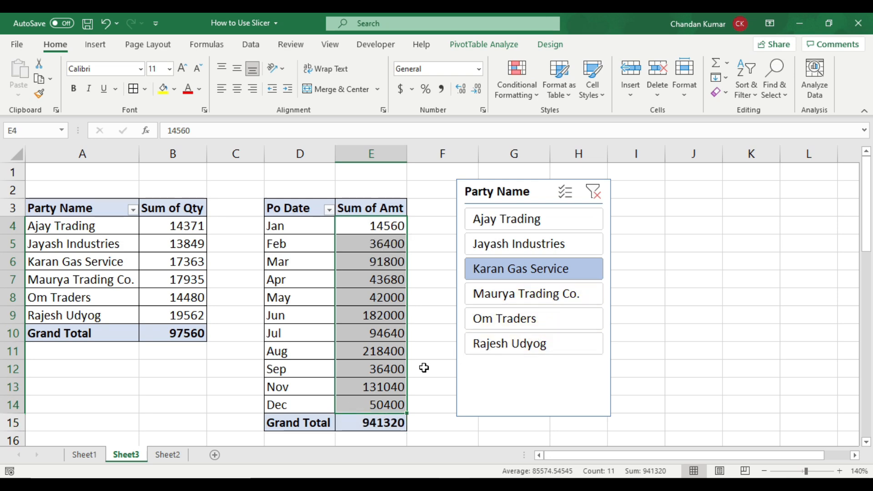
Filter the Sheet2 table by Karan Gas Service and check its Amt total against the Po Date pivot table's grand total
{"action": "left_click", "coordinate": [377, 421]}
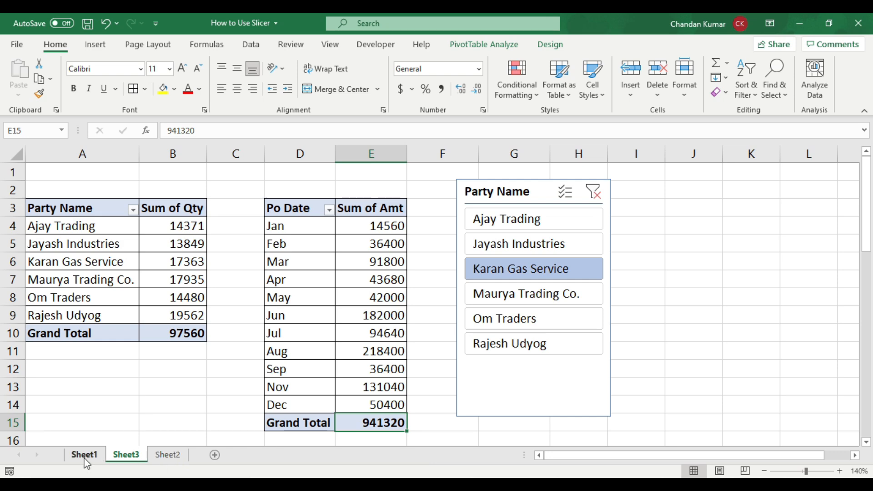
{"action": "left_click", "coordinate": [167, 457]}
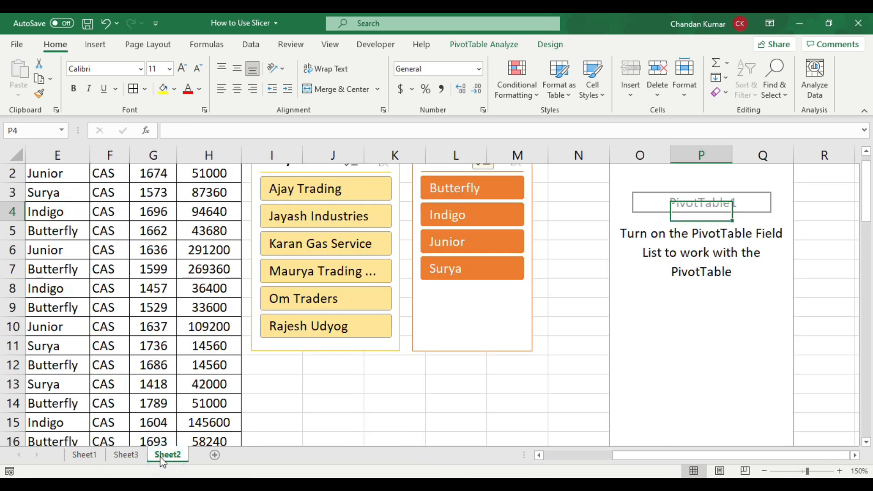
{"action": "left_click", "coordinate": [183, 308]}
{"action": "left_click_drag", "start_coordinate": [629, 457], "coordinate": [423, 456]}
{"action": "scroll", "coordinate": [305, 297], "scroll_direction": "up", "scroll_amount": 1}
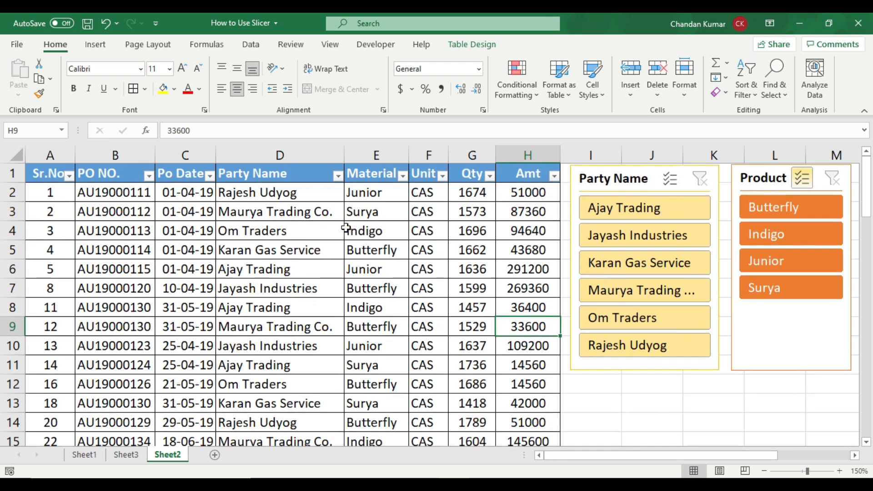
{"action": "left_click", "coordinate": [630, 263]}
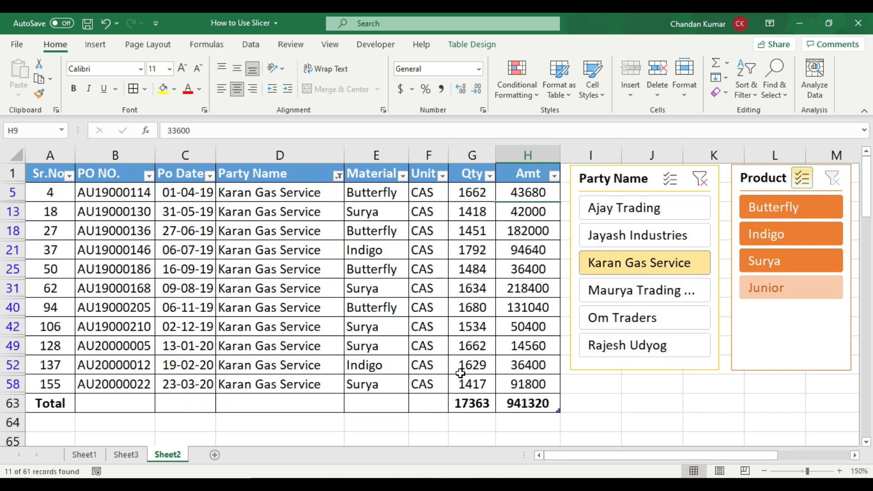
{"action": "left_click", "coordinate": [514, 402]}
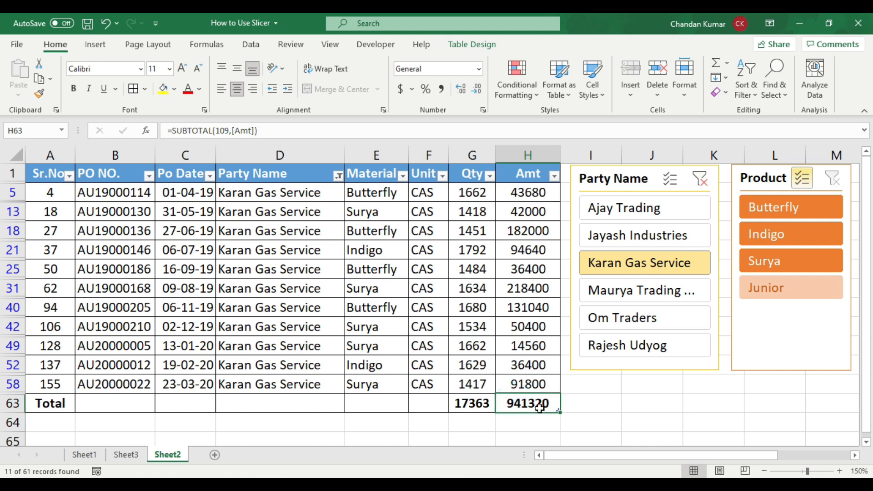
Filter the Po Date pivot table on Sheet3 by Ajay Trading and examine its monthly amounts and grand total
{"action": "left_click", "coordinate": [123, 455]}
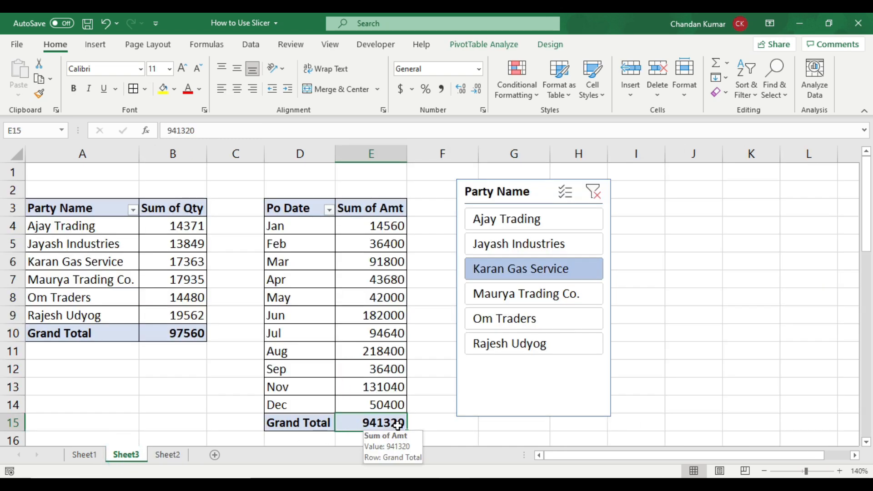
{"action": "left_click", "coordinate": [563, 220]}
{"action": "left_click", "coordinate": [383, 335]}
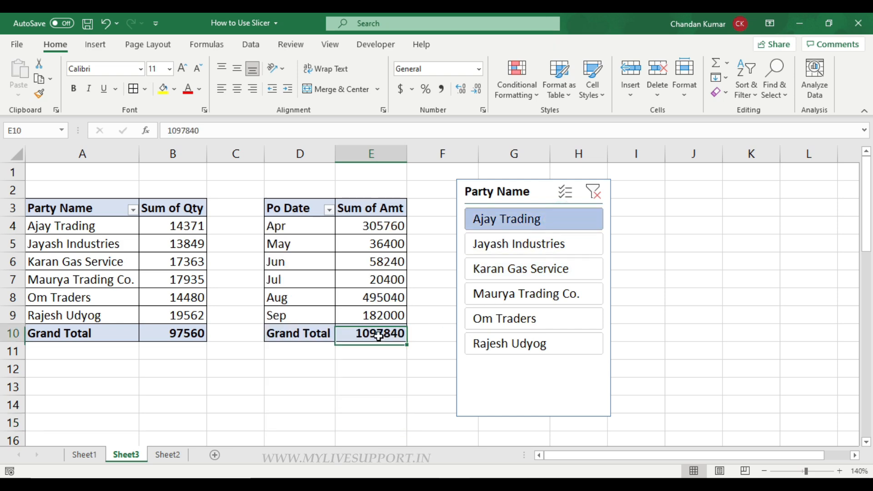
{"action": "left_click_drag", "start_coordinate": [354, 222], "coordinate": [354, 320]}
{"action": "left_click", "coordinate": [356, 337]}
{"action": "left_click_drag", "start_coordinate": [353, 223], "coordinate": [357, 318]}
{"action": "left_click", "coordinate": [359, 332]}
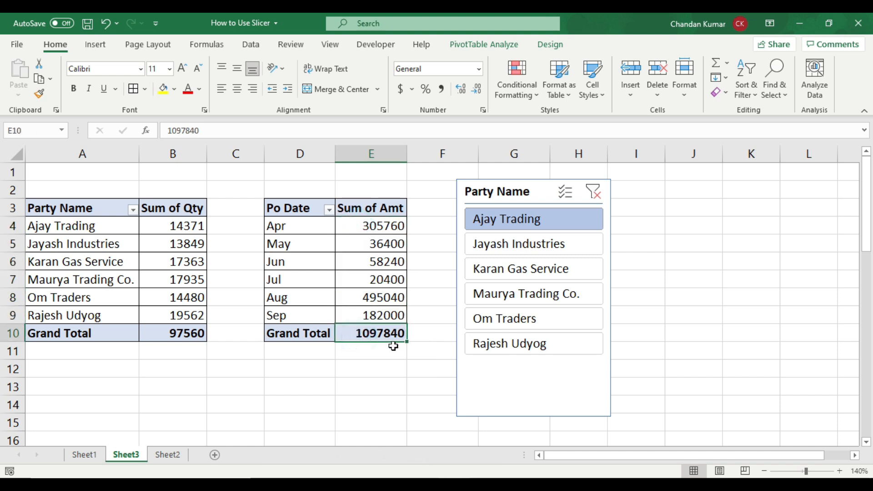
{"action": "mouse_move", "coordinate": [384, 337]}
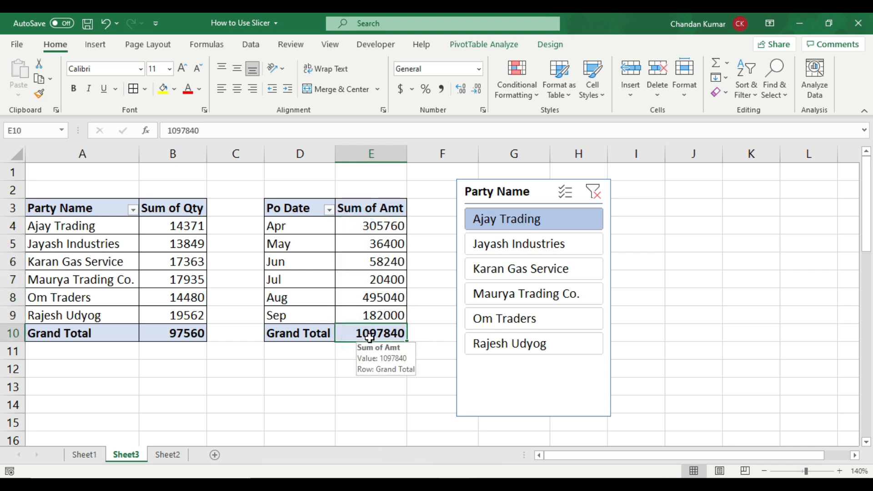
Filter the Sheet2 table by Ajay Trading, compare its Amt total with the pivot table's grand total, and return to Sheet3
{"action": "left_click", "coordinate": [170, 455]}
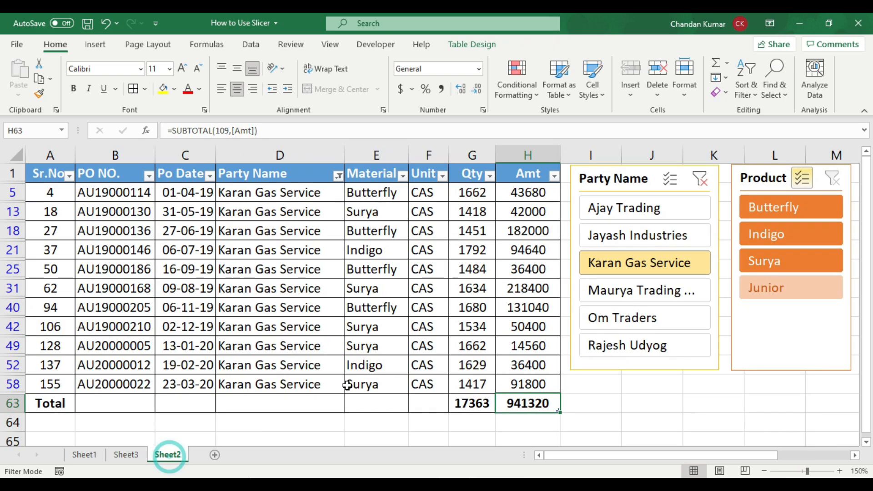
{"action": "left_click", "coordinate": [620, 214]}
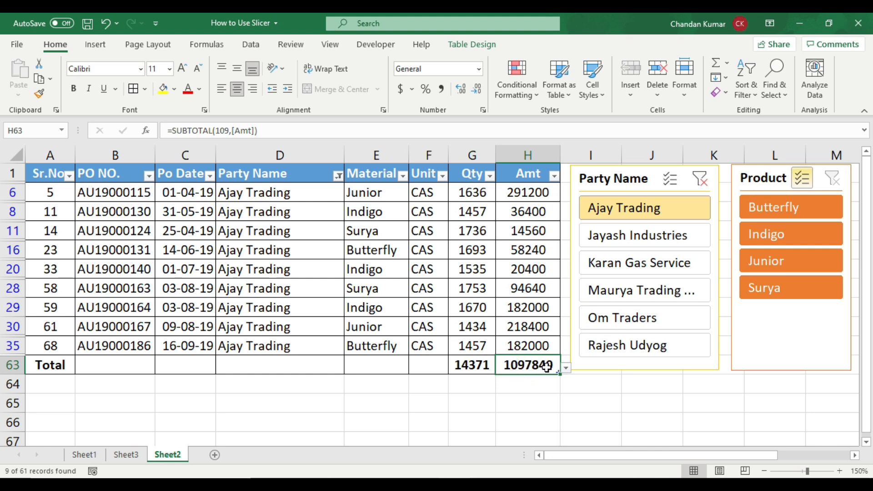
{"action": "left_click", "coordinate": [141, 454]}
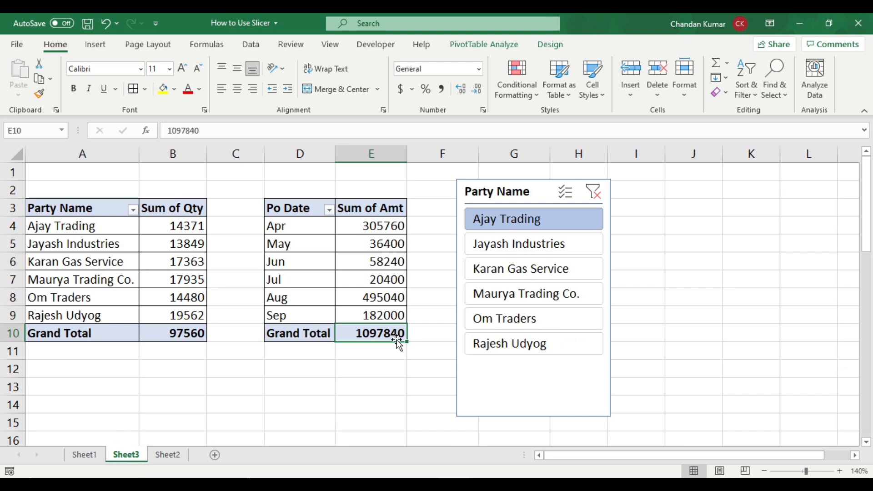
Filter the Po Date pivot table by one party after another with the slicer, ending on Jayash Industries
{"action": "left_click", "coordinate": [568, 249]}
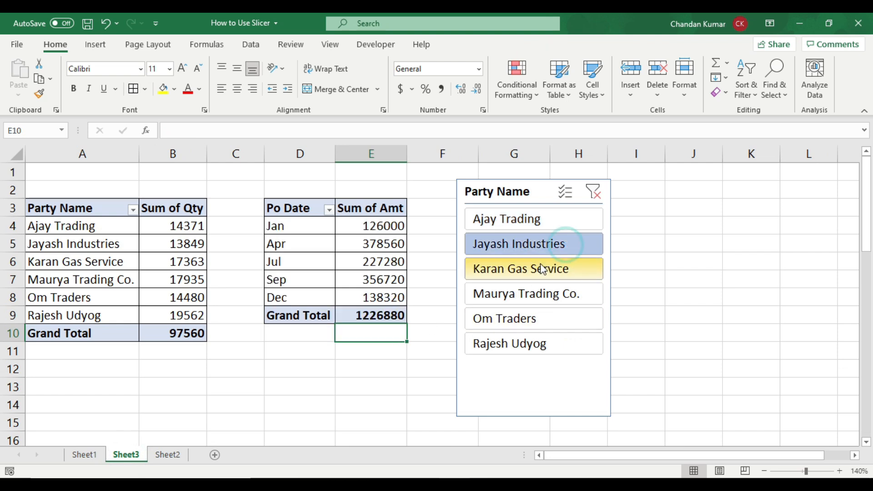
{"action": "left_click", "coordinate": [568, 269]}
{"action": "left_click", "coordinate": [507, 293]}
{"action": "left_click", "coordinate": [504, 318]}
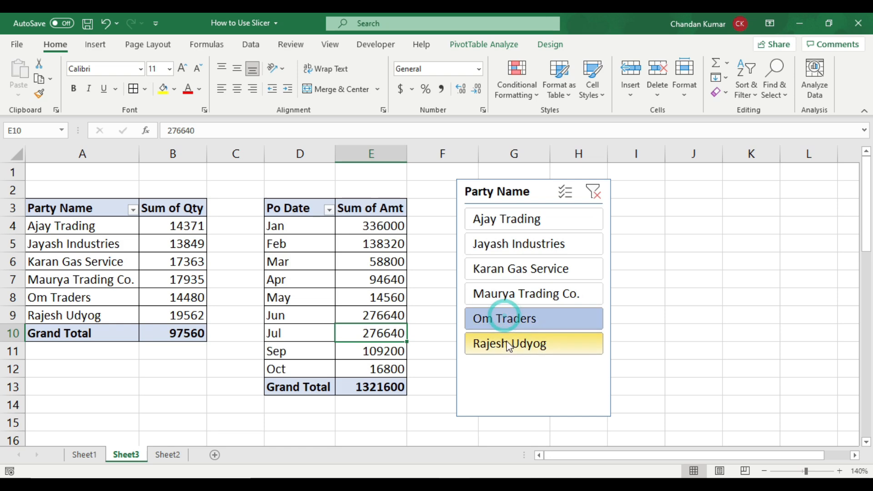
{"action": "left_click", "coordinate": [504, 342]}
{"action": "left_click", "coordinate": [537, 217]}
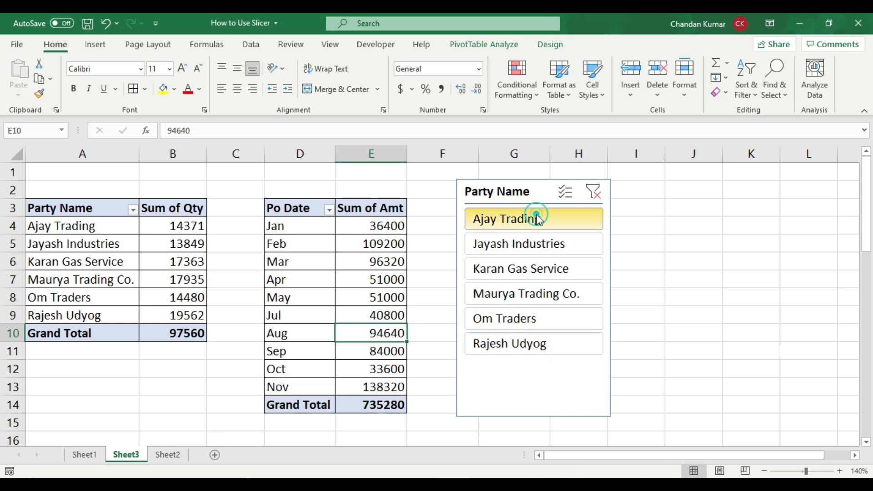
{"action": "left_click", "coordinate": [535, 251]}
{"action": "left_click", "coordinate": [525, 267]}
{"action": "left_click", "coordinate": [522, 295]}
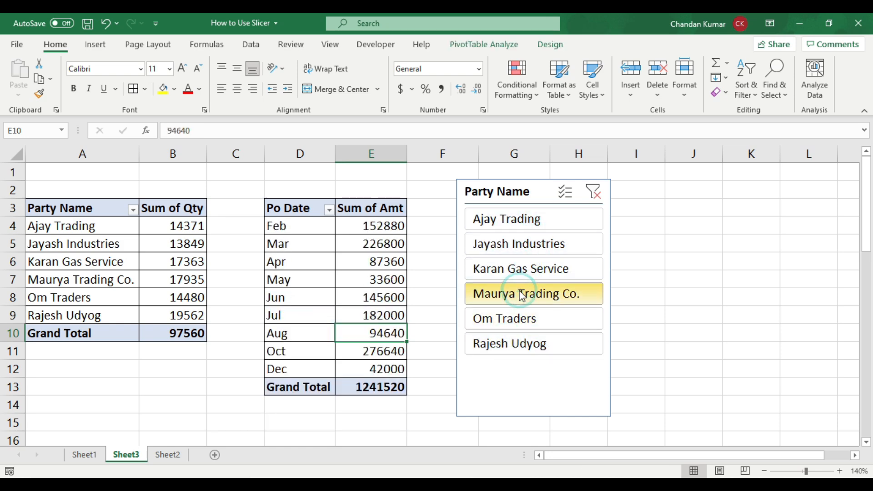
{"action": "left_click", "coordinate": [511, 220]}
{"action": "left_click", "coordinate": [513, 252]}
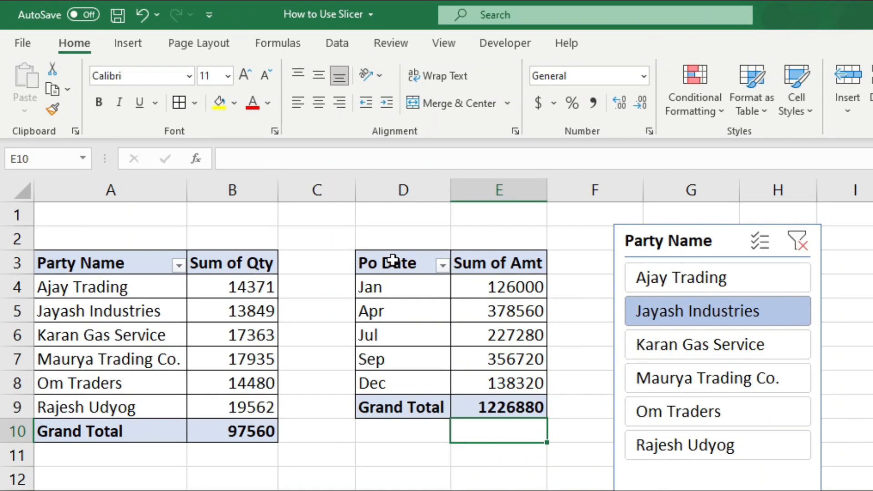
Compare the Po Date pivot table with the party-wise quantity pivot table to see which one follows the slicer
{"action": "left_click_drag", "start_coordinate": [392, 261], "coordinate": [454, 400]}
{"action": "left_click", "coordinate": [436, 394]}
{"action": "left_click_drag", "start_coordinate": [102, 287], "coordinate": [232, 410]}
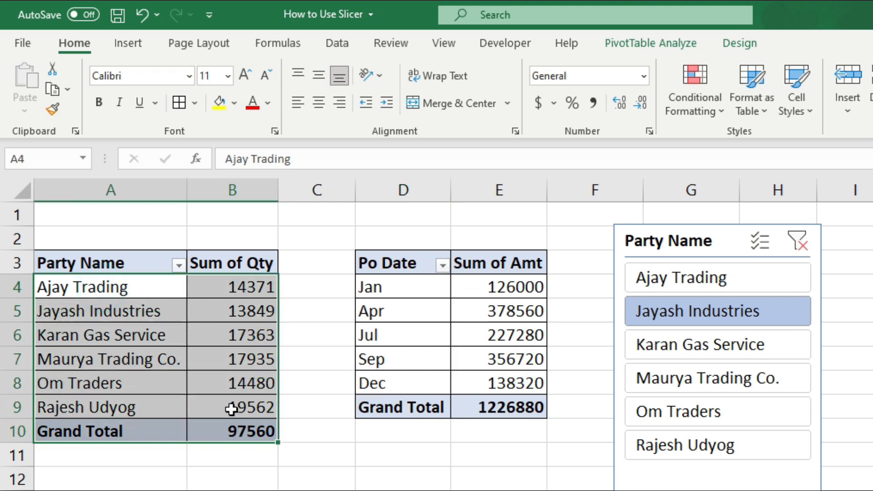
{"action": "left_click", "coordinate": [207, 359]}
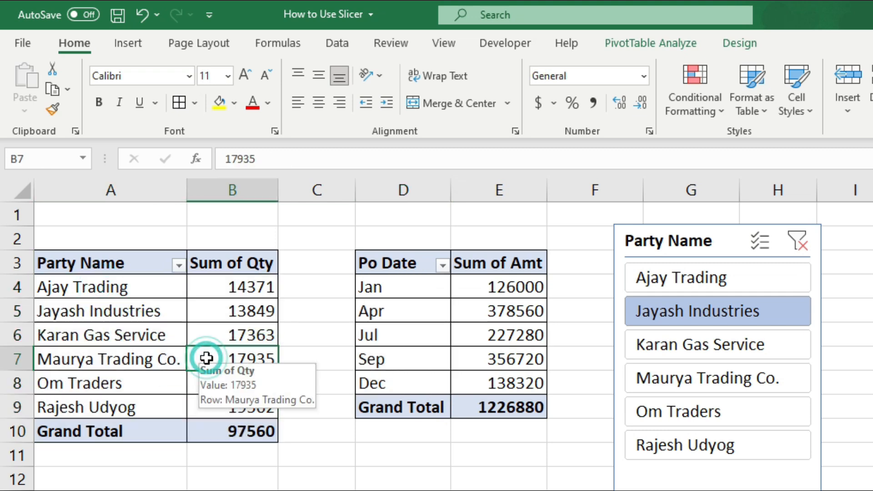
Set the slicer to Ajay Trading and connect it to PivotTable2 in addition to PivotTable3 through Report Connections
{"action": "left_click", "coordinate": [704, 282]}
{"action": "left_click", "coordinate": [708, 251]}
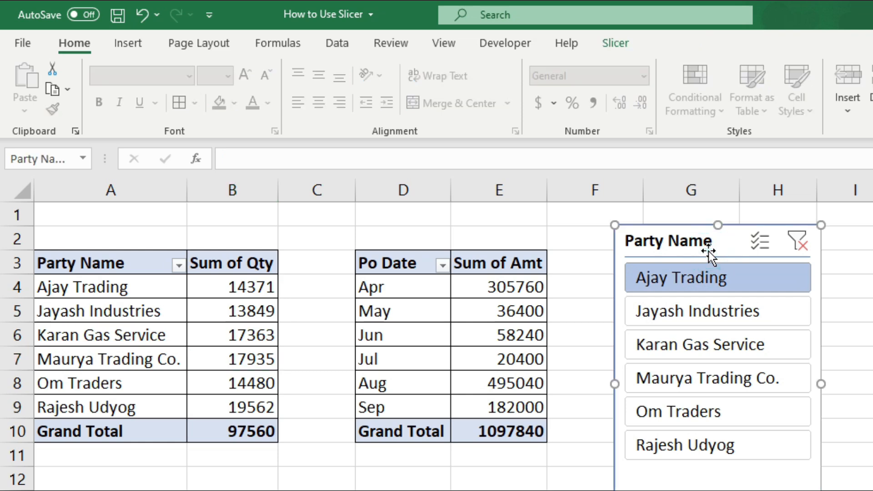
{"action": "left_click", "coordinate": [624, 42]}
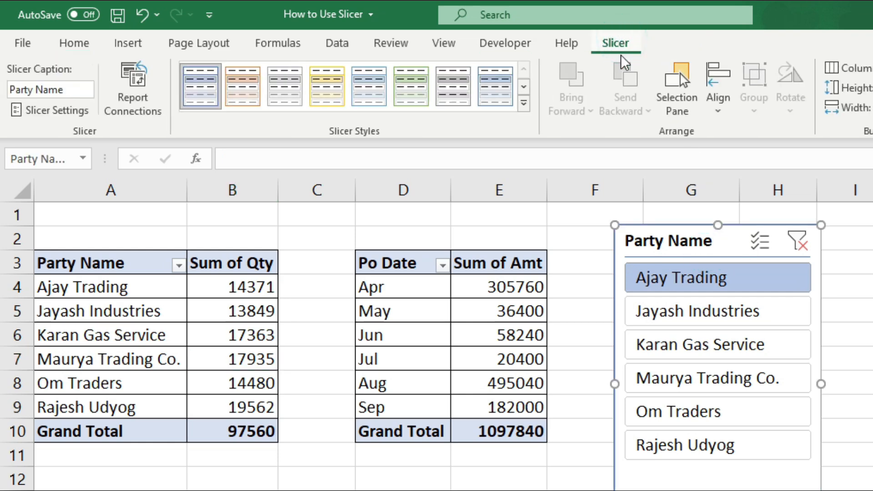
{"action": "left_click", "coordinate": [139, 81]}
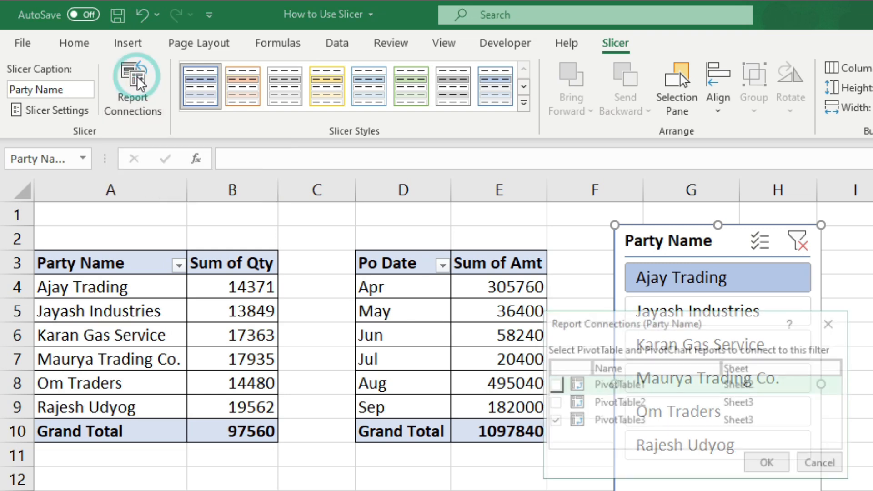
{"action": "left_click_drag", "start_coordinate": [594, 312], "coordinate": [388, 233]}
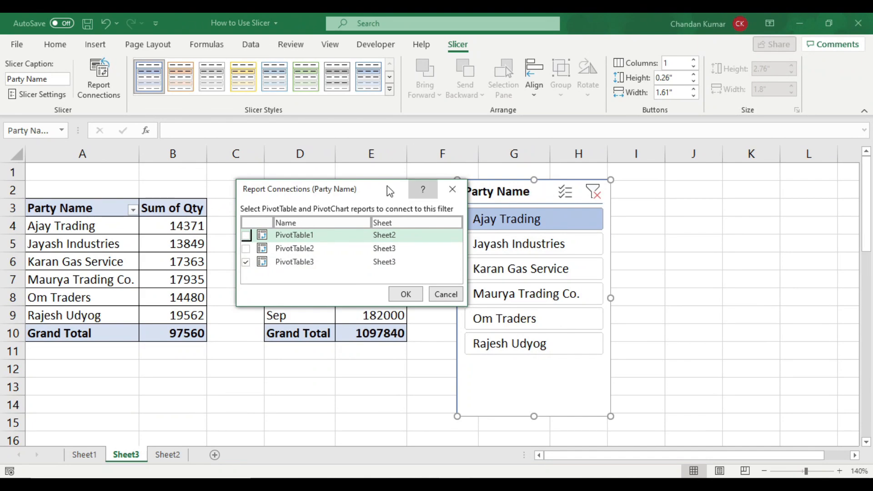
{"action": "left_click_drag", "start_coordinate": [357, 190], "coordinate": [694, 200]}
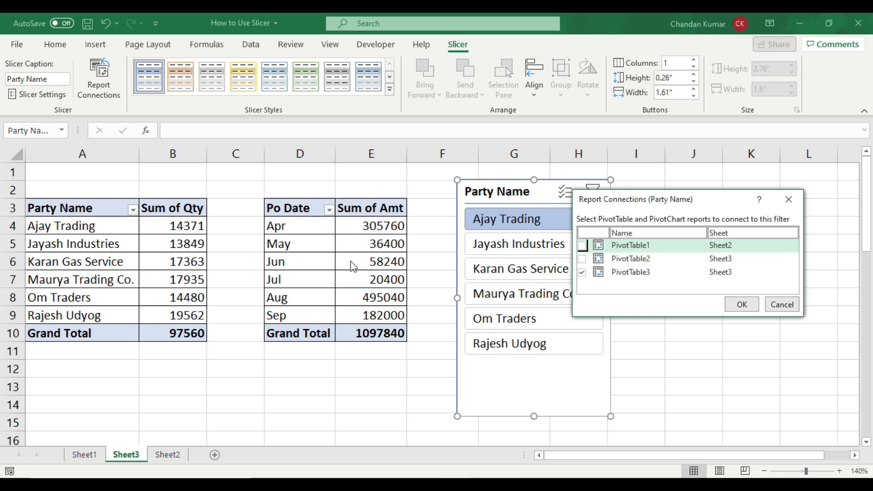
{"action": "left_click", "coordinate": [583, 260]}
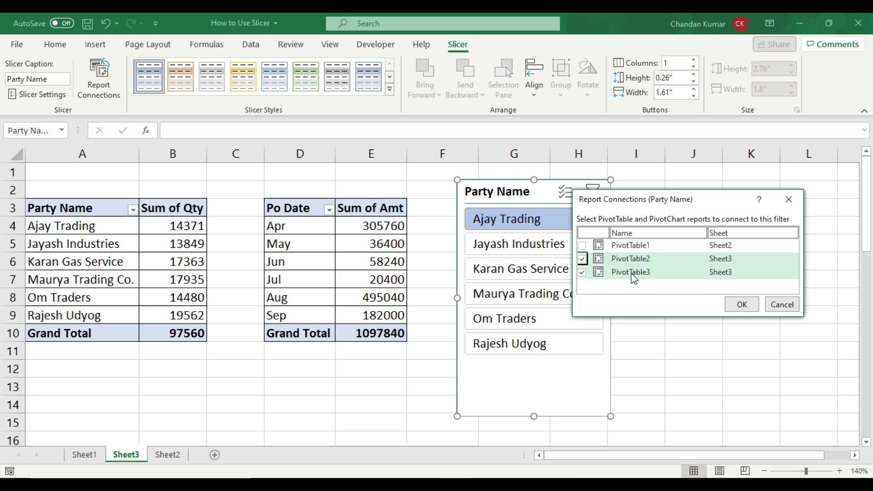
{"action": "left_click", "coordinate": [738, 305]}
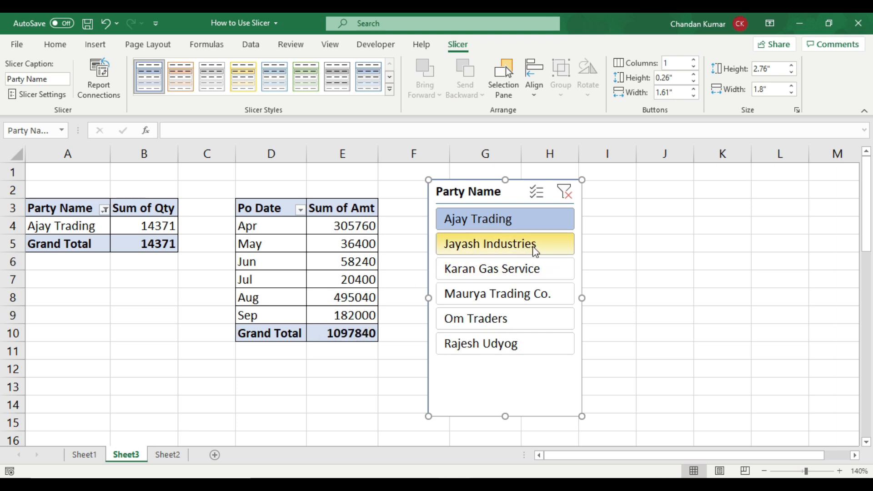
Filter both pivot tables by one party after another with the connected slicer, then clear the slicer's filter
{"action": "left_click", "coordinate": [511, 252]}
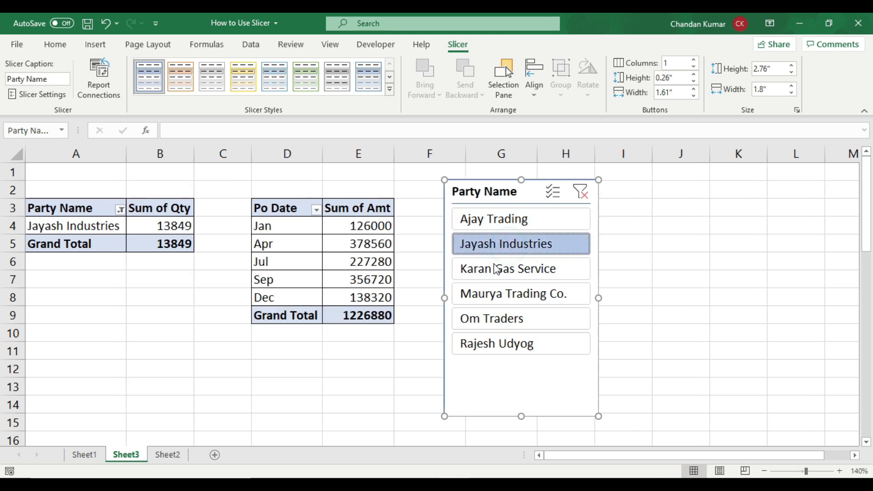
{"action": "left_click", "coordinate": [501, 268]}
{"action": "left_click", "coordinate": [483, 296]}
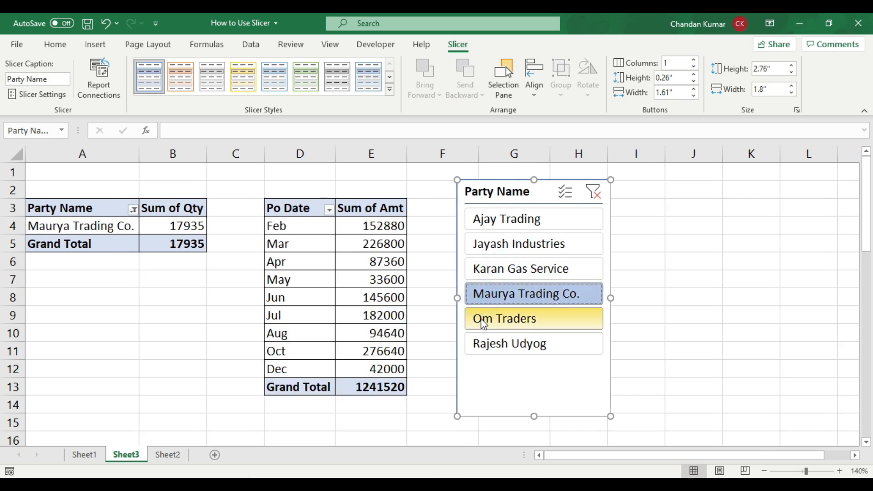
{"action": "left_click", "coordinate": [481, 319]}
{"action": "left_click", "coordinate": [468, 343]}
{"action": "left_click", "coordinate": [495, 319]}
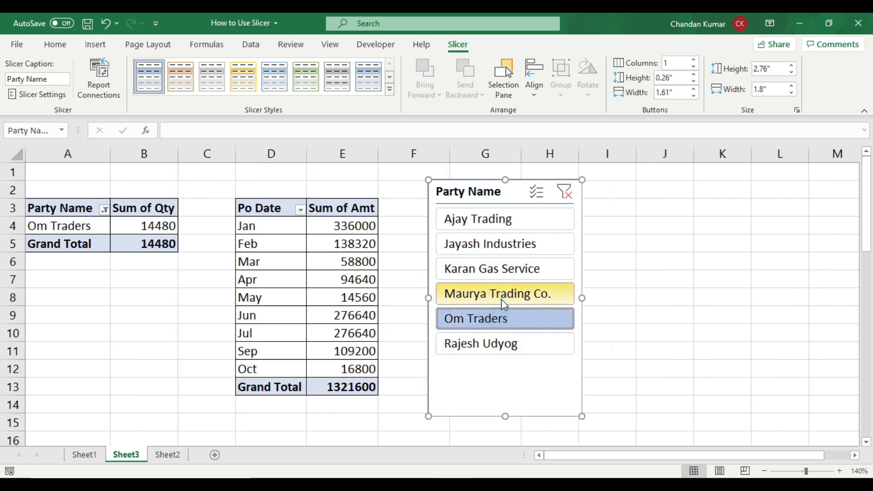
{"action": "left_click", "coordinate": [499, 295]}
{"action": "left_click", "coordinate": [504, 269]}
{"action": "left_click", "coordinate": [505, 246]}
{"action": "left_click", "coordinate": [507, 227]}
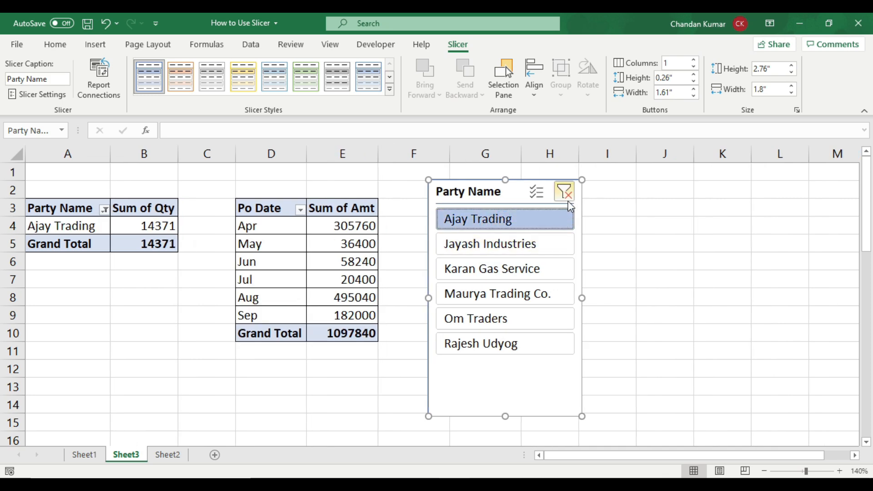
{"action": "left_click", "coordinate": [569, 196]}
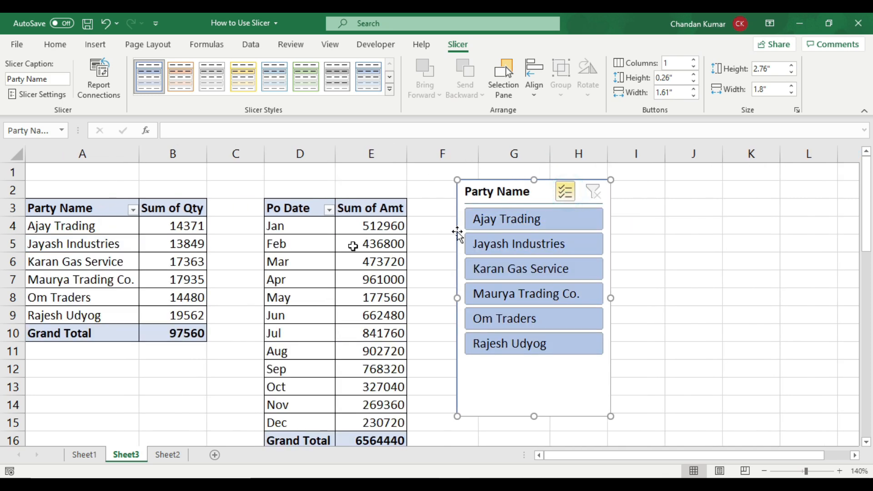
Examine the party names and their Sum of Qty values in the party-wise pivot table
{"action": "left_click", "coordinate": [119, 224]}
{"action": "left_click_drag", "start_coordinate": [98, 225], "coordinate": [173, 318]}
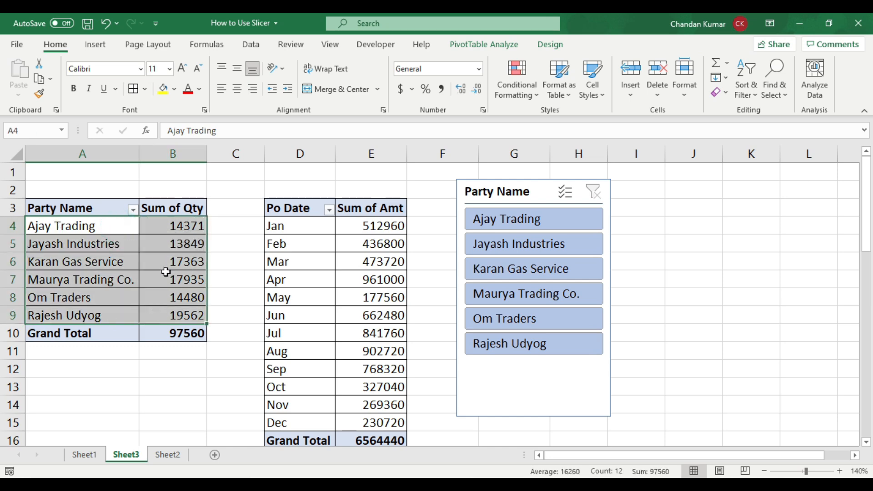
{"action": "left_click", "coordinate": [161, 224]}
{"action": "left_click", "coordinate": [172, 208]}
{"action": "left_click", "coordinate": [161, 225]}
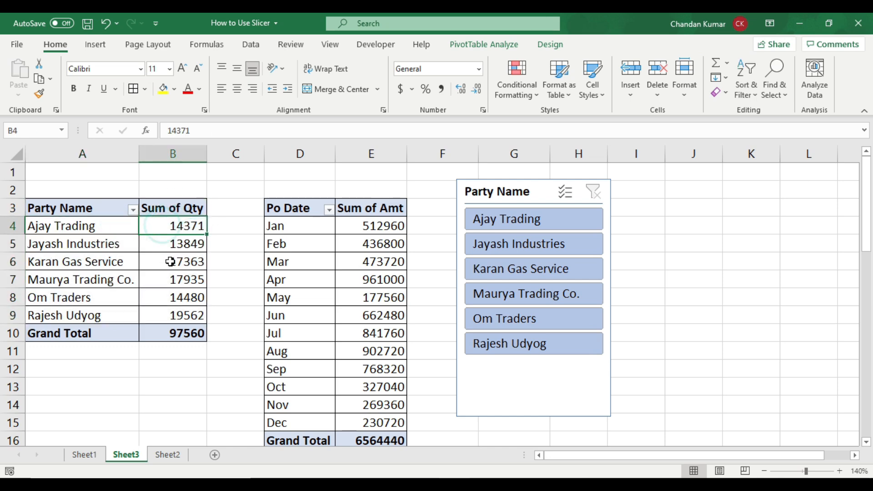
{"action": "left_click_drag", "start_coordinate": [158, 224], "coordinate": [159, 316]}
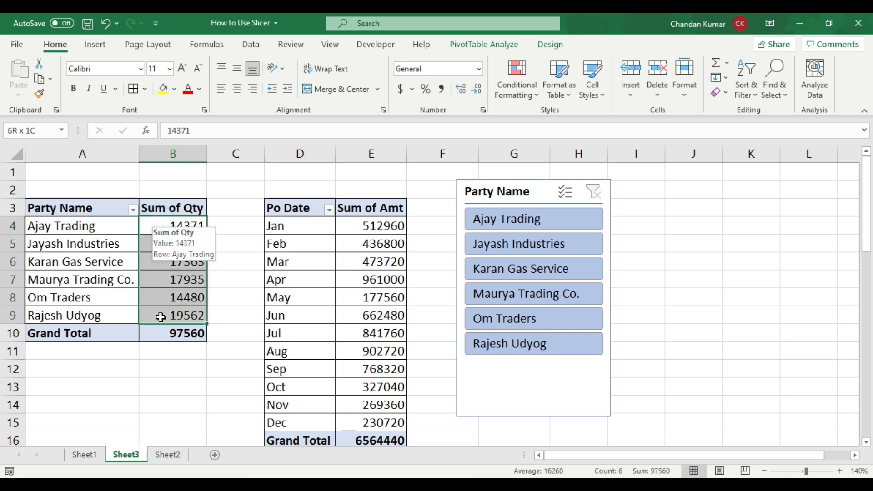
{"action": "left_click", "coordinate": [82, 227]}
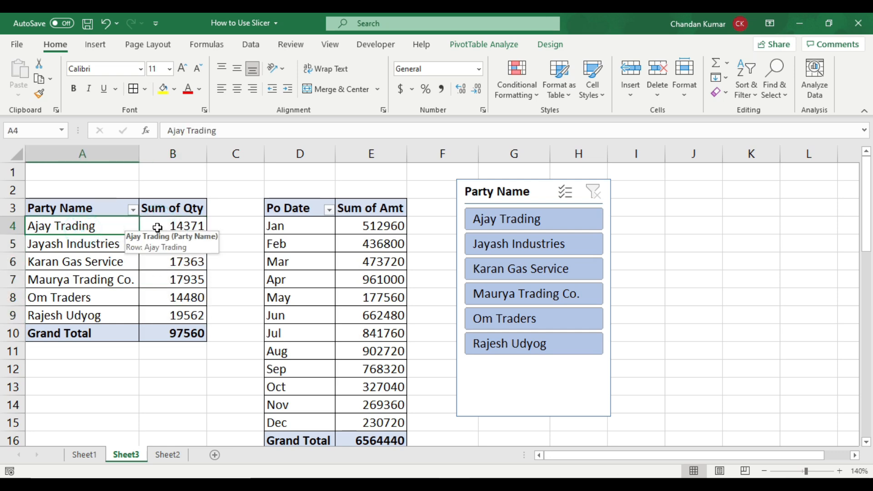
Examine the Sum of Qty values for Ajay Trading and Karan Gas Service in the party-wise pivot table
{"action": "left_click", "coordinate": [173, 226]}
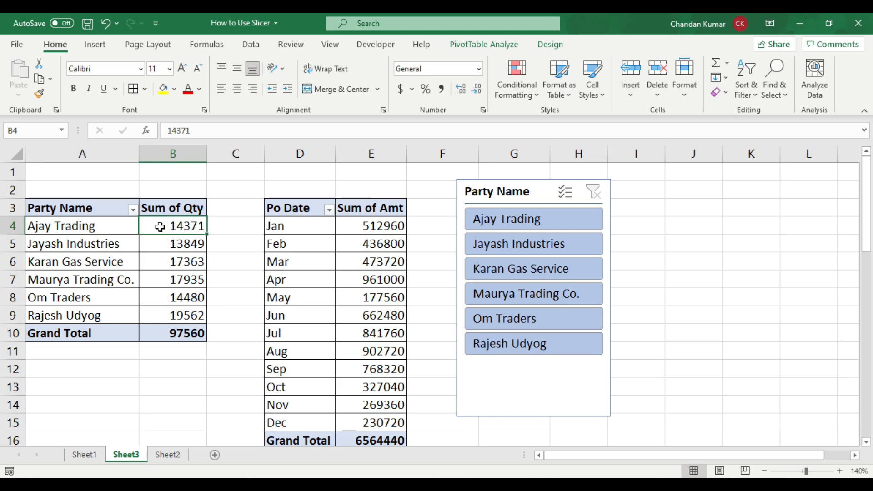
{"action": "left_click", "coordinate": [95, 264]}
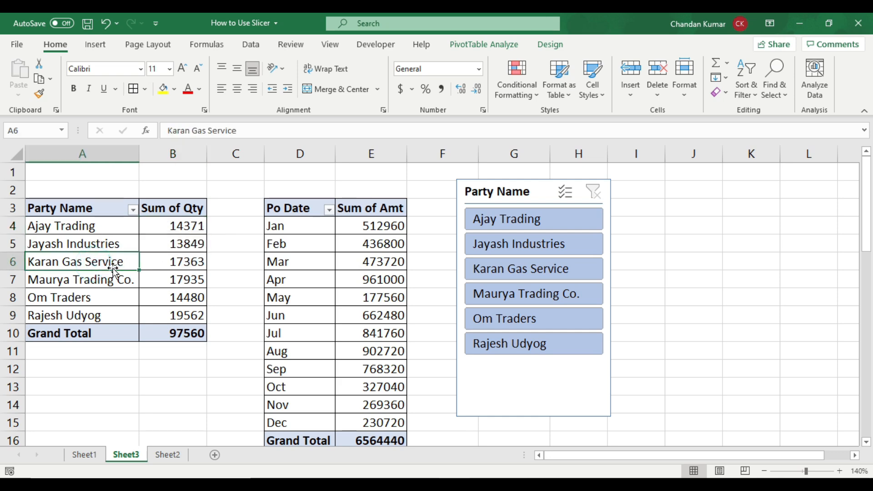
{"action": "left_click", "coordinate": [173, 266]}
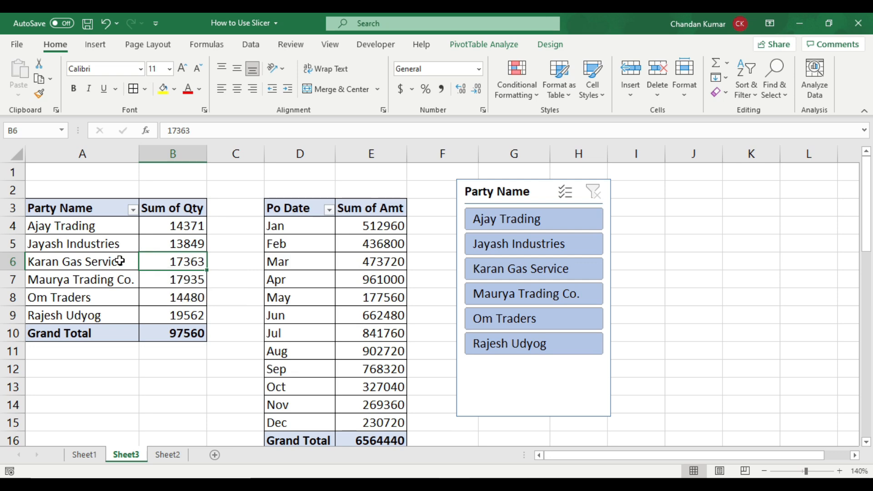
{"action": "left_click_drag", "start_coordinate": [127, 267], "coordinate": [184, 271]}
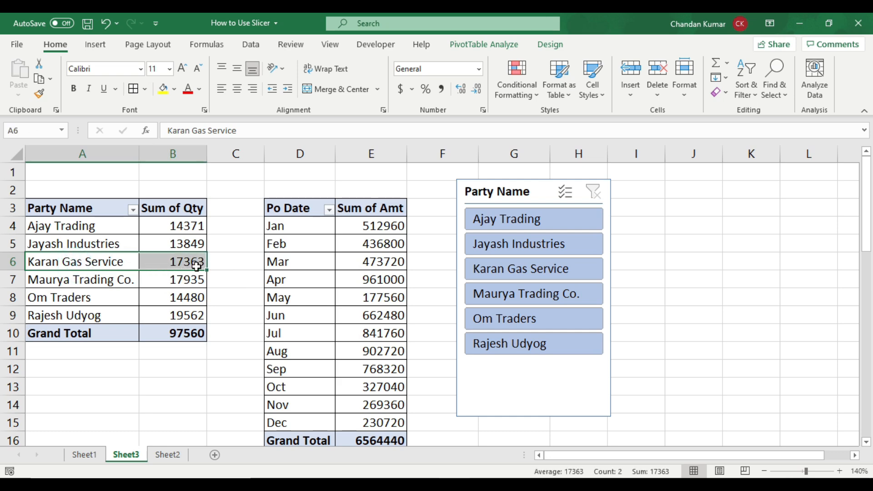
Filter the Sheet2 table to Karan Gas Service with its Party Name slicer and check the Qty total
{"action": "left_click", "coordinate": [169, 455]}
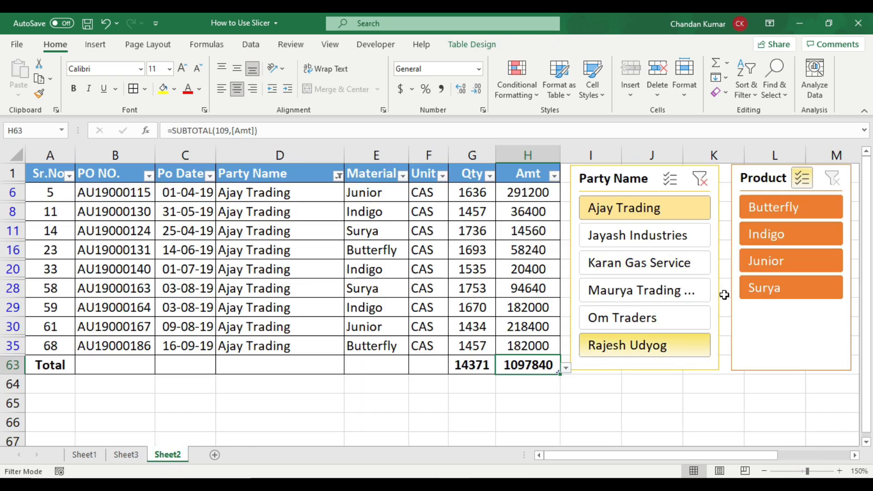
{"action": "left_click", "coordinate": [672, 270]}
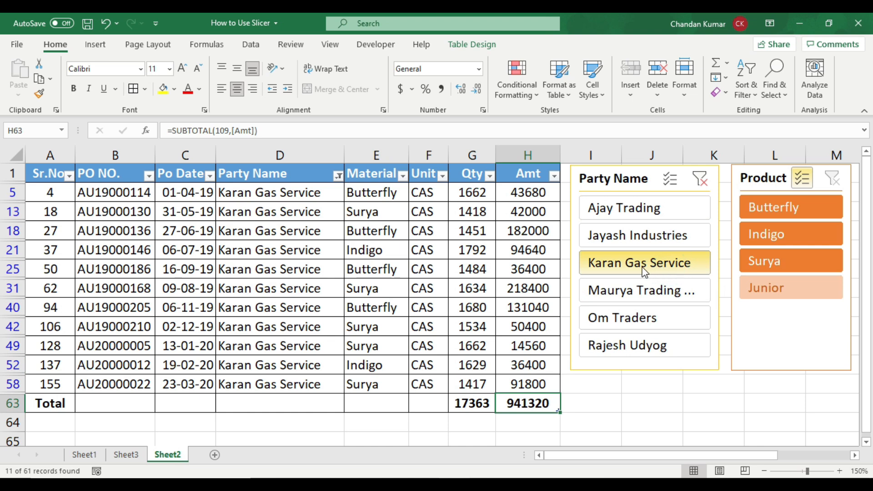
{"action": "left_click_drag", "start_coordinate": [472, 193], "coordinate": [477, 383]}
{"action": "left_click", "coordinate": [465, 408]}
{"action": "left_click", "coordinate": [460, 411]}
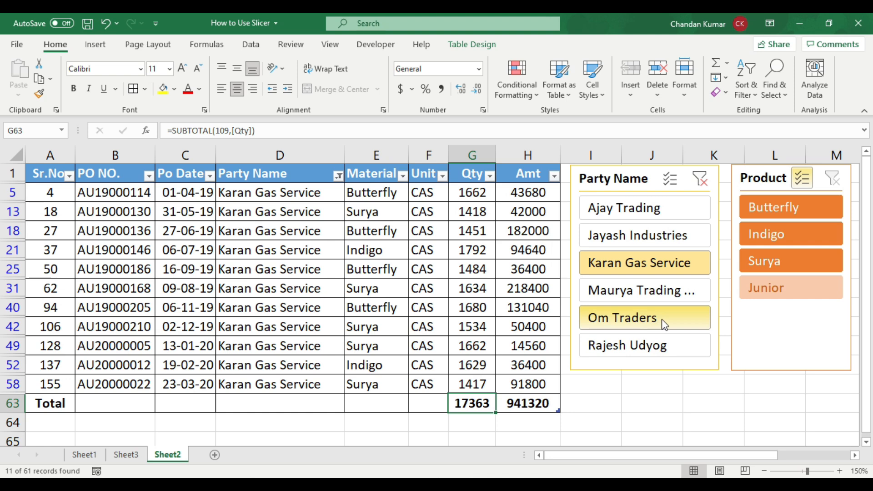
Filter the Sheet2 table to Om Traders with its Party Name slicer and check the Qty total
{"action": "left_click", "coordinate": [646, 321]}
{"action": "left_click", "coordinate": [469, 191]}
{"action": "left_click_drag", "start_coordinate": [469, 190], "coordinate": [469, 354]}
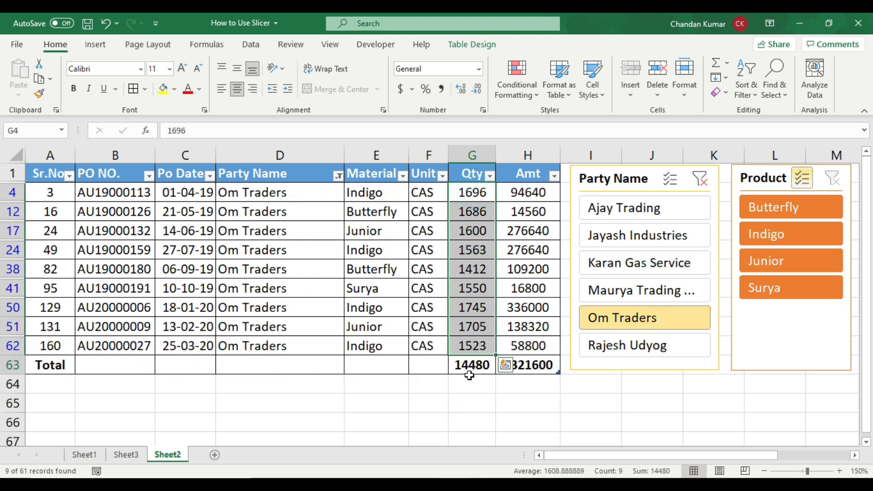
{"action": "left_click", "coordinate": [472, 369]}
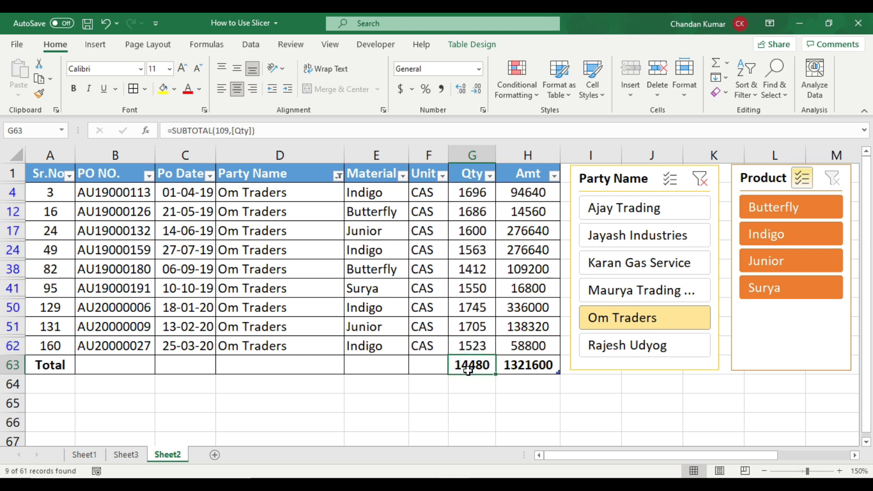
Compare the Om Traders quantity in Sheet3's party-wise pivot table with the Sheet2 total
{"action": "left_click", "coordinate": [126, 455]}
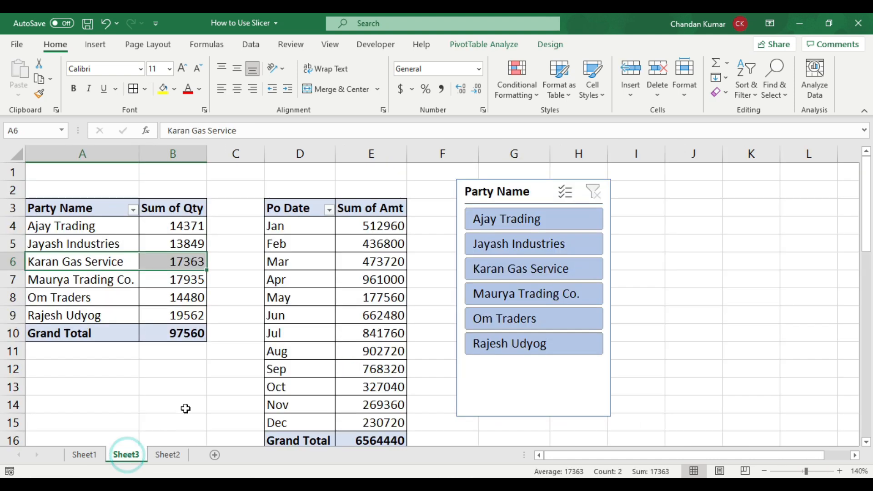
{"action": "left_click", "coordinate": [180, 298]}
{"action": "left_click_drag", "start_coordinate": [69, 299], "coordinate": [188, 299]}
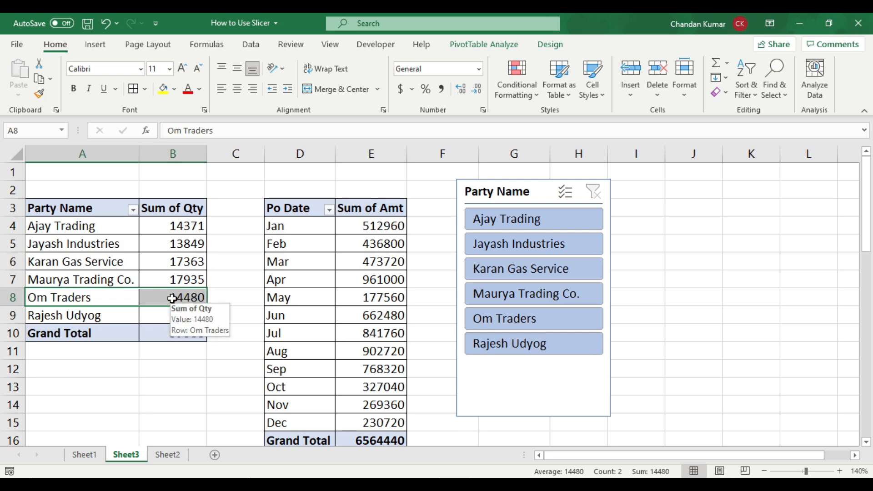
{"action": "left_click", "coordinate": [173, 299]}
{"action": "left_click_drag", "start_coordinate": [108, 296], "coordinate": [187, 297]}
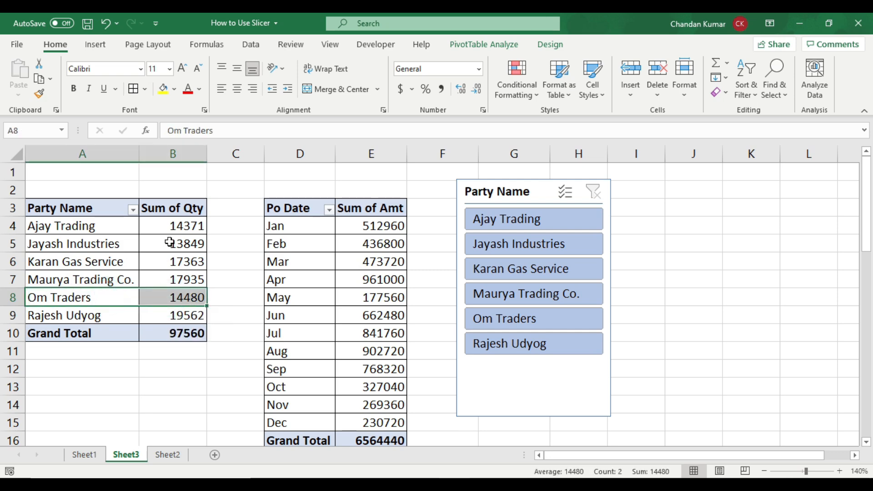
{"action": "left_click_drag", "start_coordinate": [171, 226], "coordinate": [176, 314]}
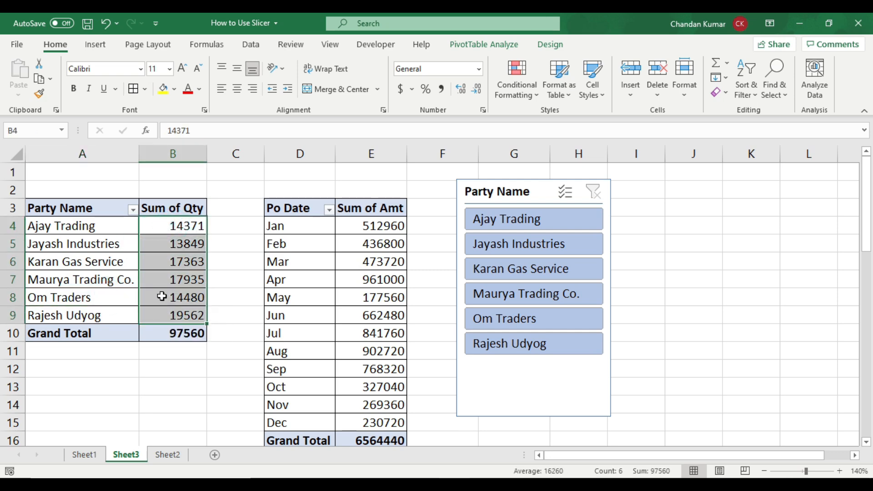
{"action": "left_click", "coordinate": [162, 296]}
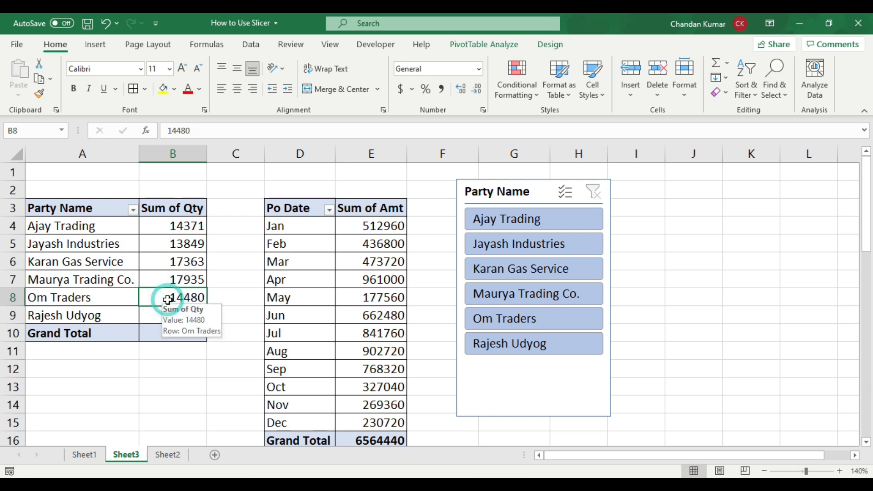
Insert a Po Date slicer for the party-wise quantity pivot table and place it beside the Party Name slicer
{"action": "left_click", "coordinate": [118, 225]}
{"action": "left_click", "coordinate": [162, 227]}
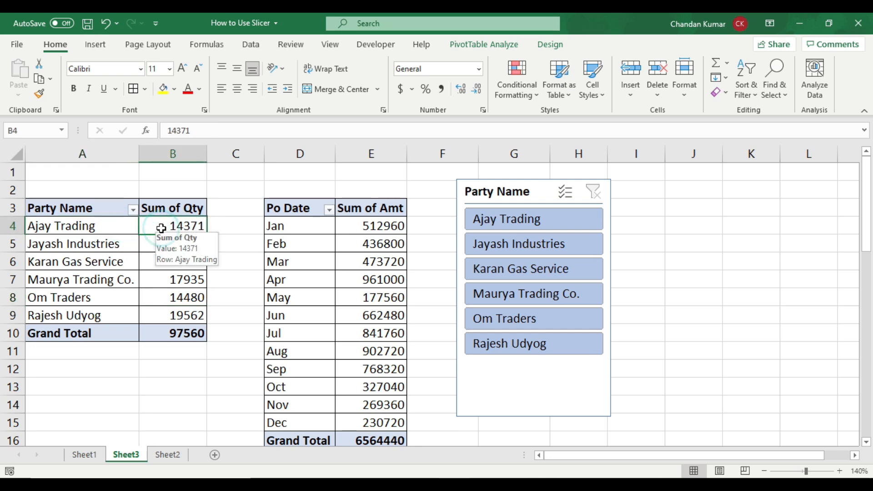
{"action": "left_click", "coordinate": [101, 45]}
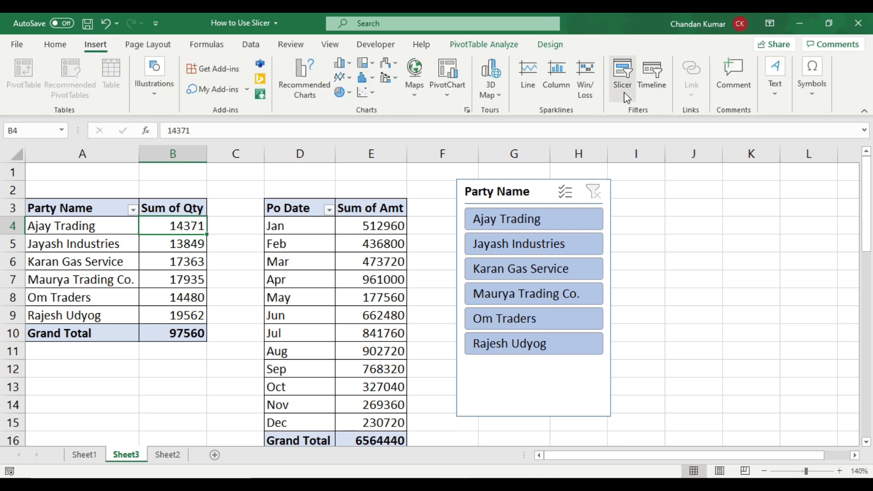
{"action": "left_click", "coordinate": [627, 72]}
{"action": "left_click_drag", "start_coordinate": [645, 119], "coordinate": [485, 160]}
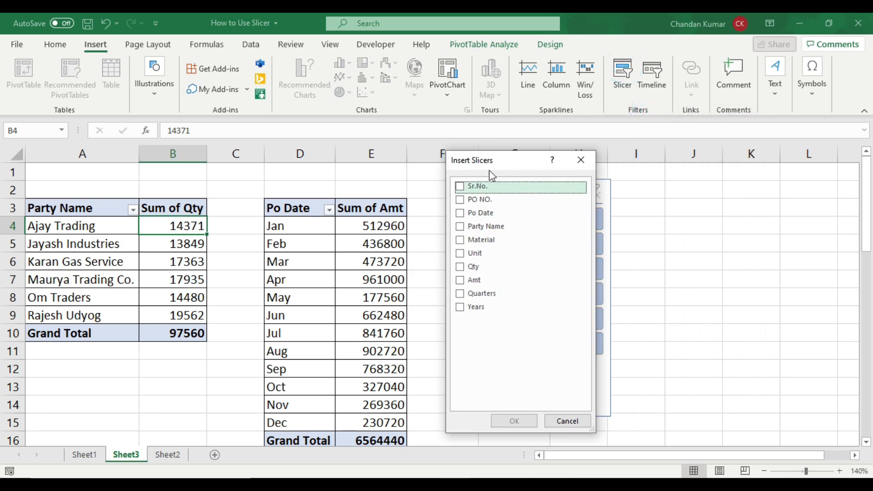
{"action": "left_click", "coordinate": [460, 226]}
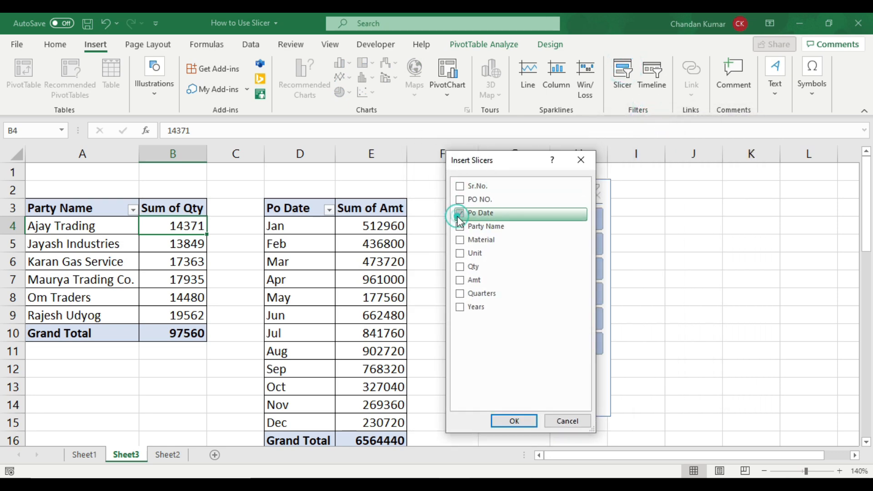
{"action": "left_click", "coordinate": [516, 421]}
{"action": "left_click_drag", "start_coordinate": [432, 203], "coordinate": [701, 190]}
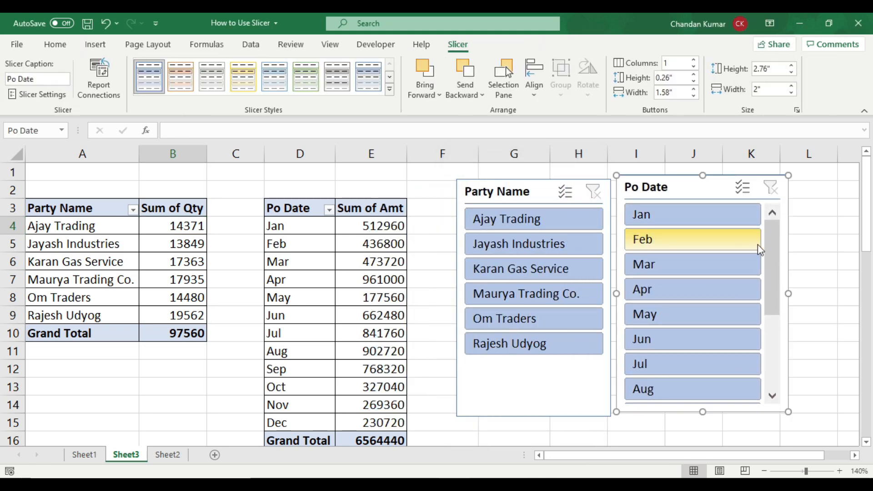
Filter the party-wise pivot table to Jan with the Po Date slicer and review its parties, quantities and grand total
{"action": "left_click_drag", "start_coordinate": [776, 283], "coordinate": [774, 228]}
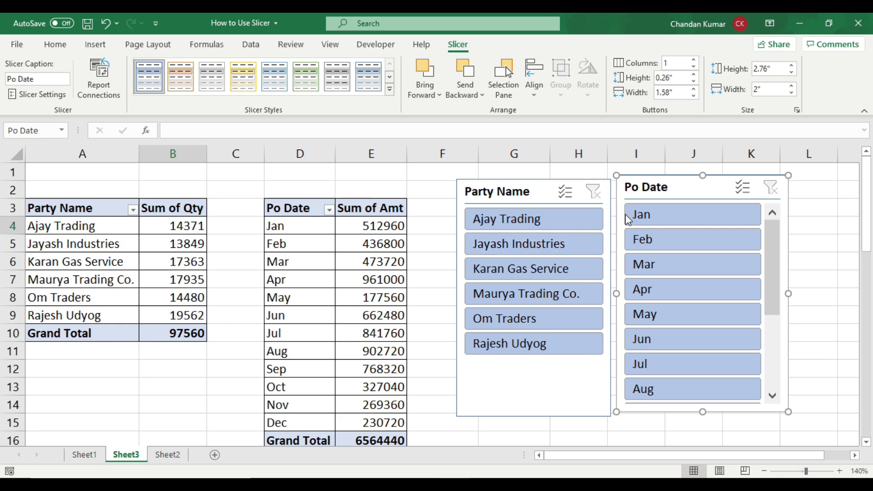
{"action": "left_click", "coordinate": [672, 218]}
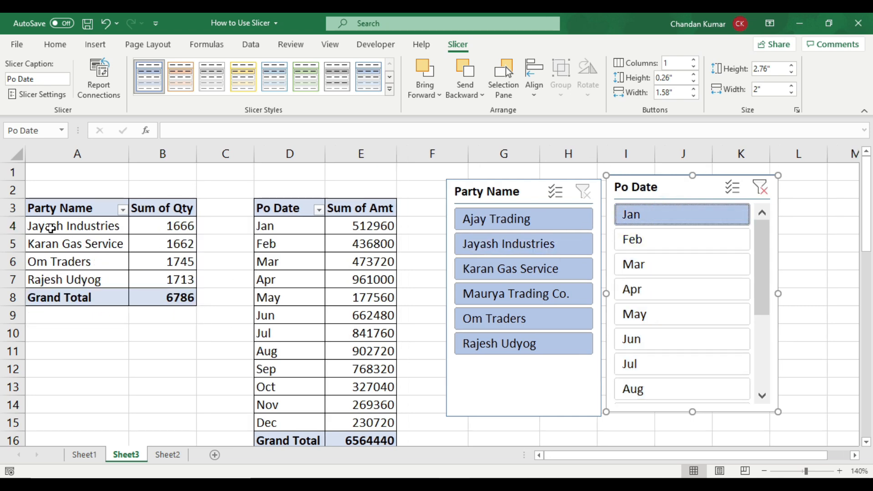
{"action": "left_click_drag", "start_coordinate": [53, 226], "coordinate": [64, 281]}
{"action": "left_click_drag", "start_coordinate": [159, 225], "coordinate": [158, 281]}
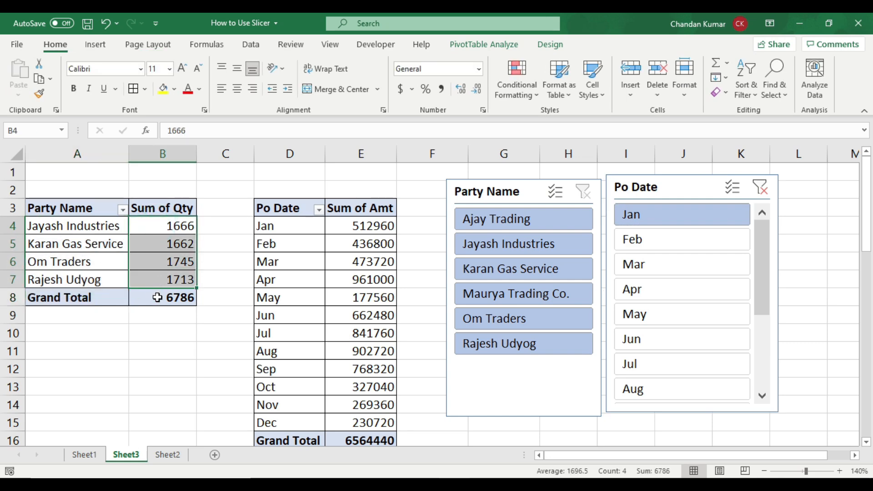
{"action": "left_click", "coordinate": [159, 297]}
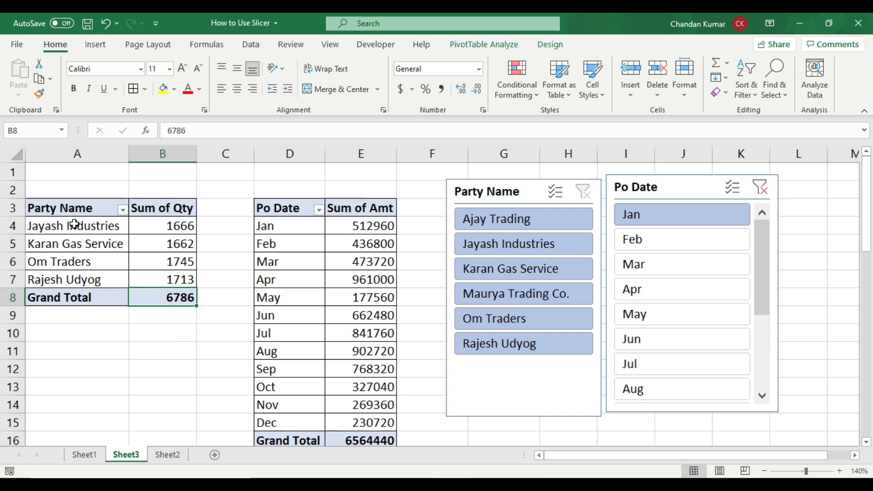
{"action": "left_click_drag", "start_coordinate": [75, 224], "coordinate": [82, 280]}
{"action": "left_click", "coordinate": [158, 300]}
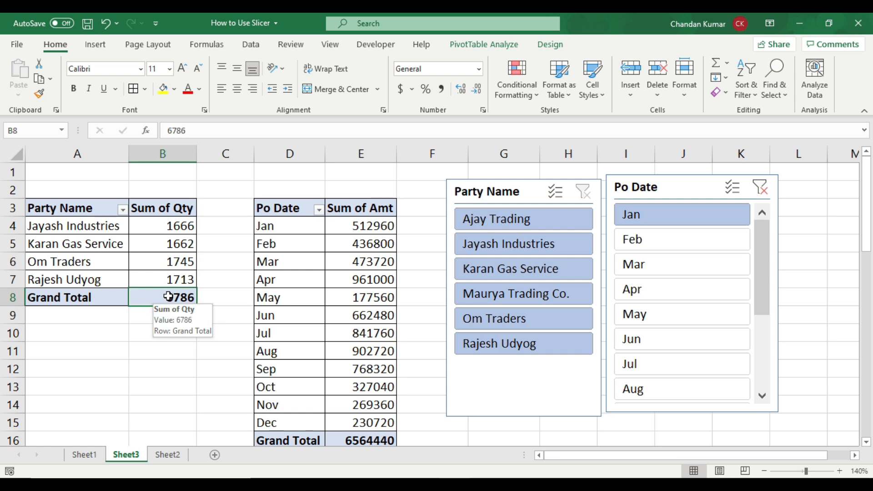
Clear the Party Name filter on the Sheet2 table by selecting all parties
{"action": "left_click", "coordinate": [168, 455]}
{"action": "left_click", "coordinate": [291, 267]}
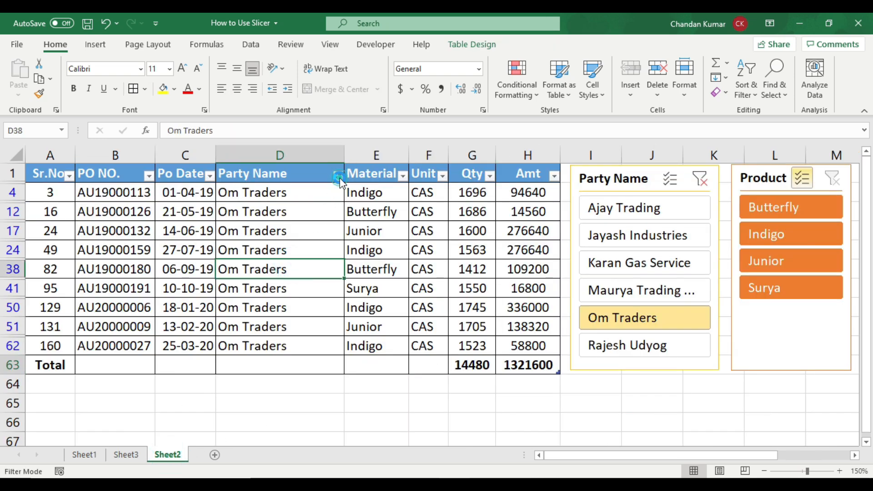
{"action": "left_click", "coordinate": [337, 176]}
{"action": "left_click", "coordinate": [223, 327]}
{"action": "left_click", "coordinate": [261, 445]}
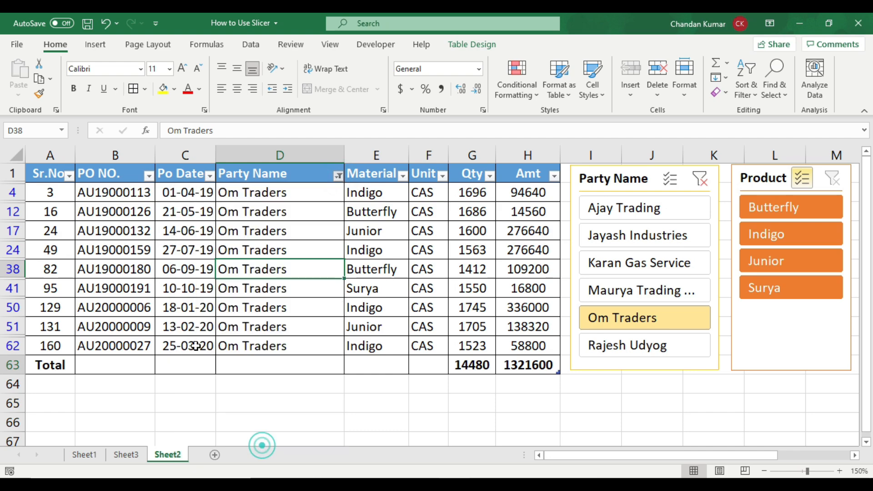
{"action": "left_click", "coordinate": [149, 249]}
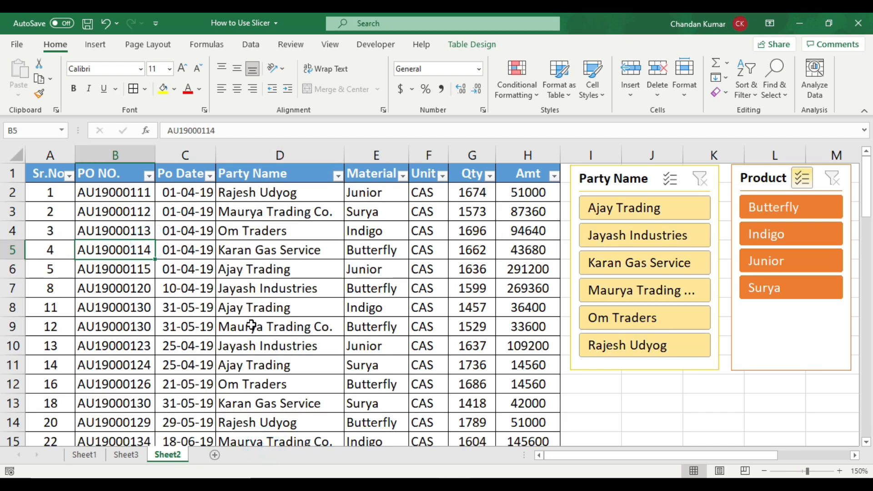
Find the January 2020 rows in the Sheet2 table and check the sum of their Qty values
{"action": "scroll", "coordinate": [254, 327], "scroll_direction": "down", "scroll_amount": 18}
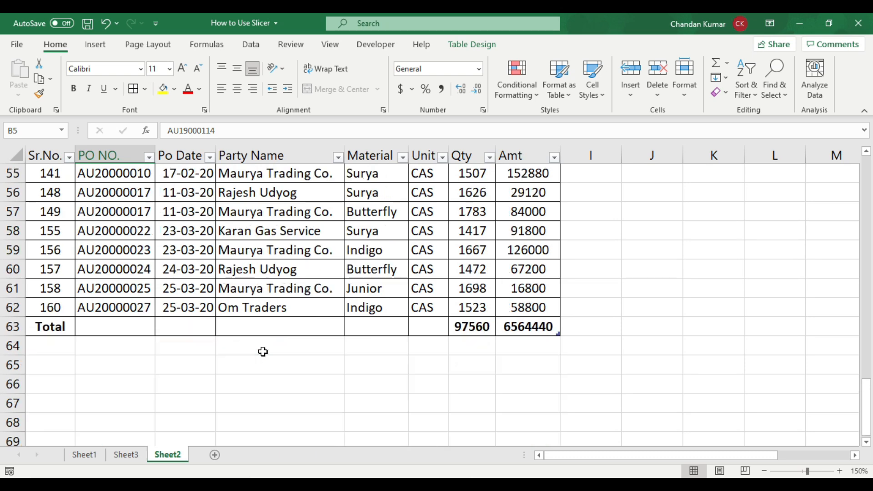
{"action": "scroll", "coordinate": [263, 352], "scroll_direction": "up", "scroll_amount": 3}
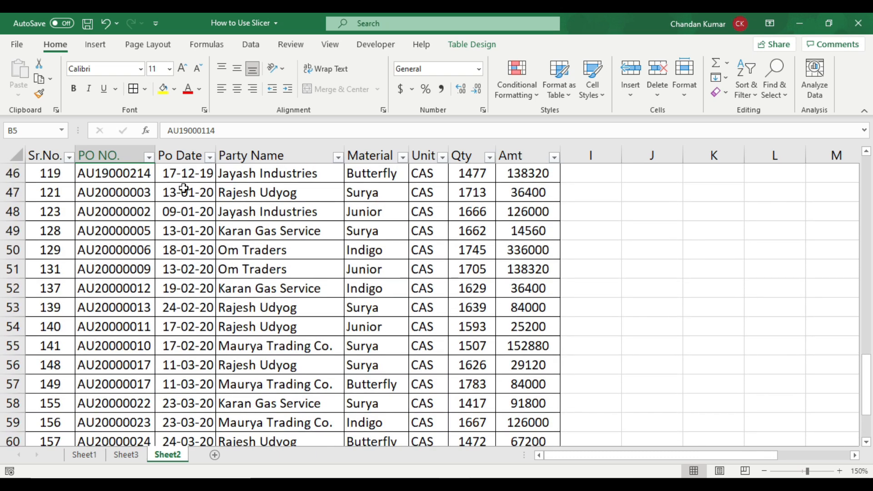
{"action": "left_click", "coordinate": [184, 192]}
{"action": "left_click_drag", "start_coordinate": [207, 192], "coordinate": [192, 253]}
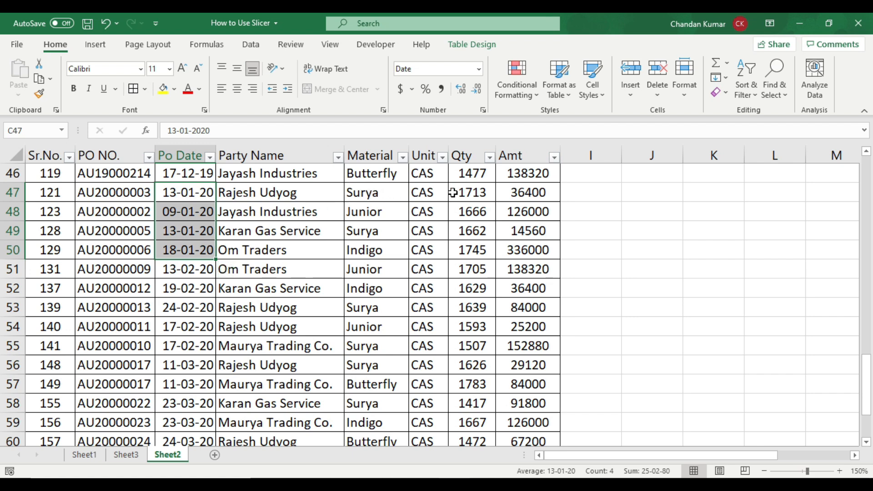
{"action": "left_click_drag", "start_coordinate": [470, 193], "coordinate": [465, 249]}
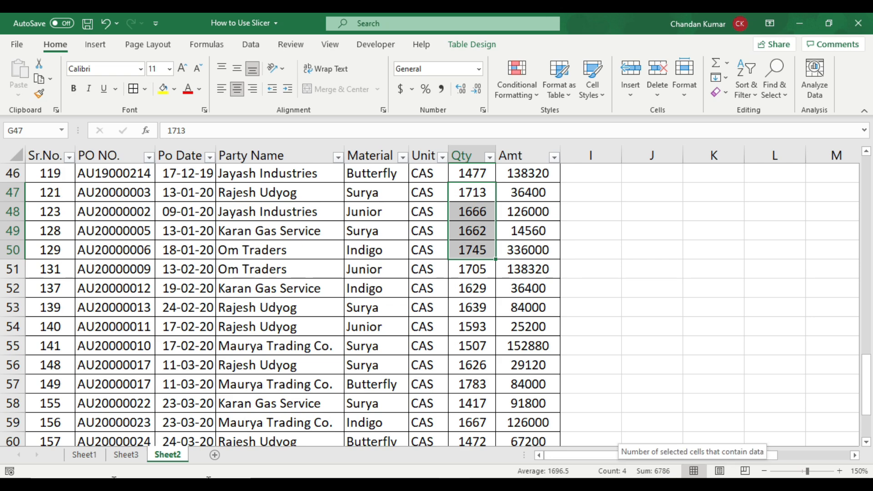
Filter Sheet3's party-wise pivot table to Apr with the Po Date slicer and review its quantities and grand total
{"action": "left_click", "coordinate": [130, 458]}
{"action": "left_click", "coordinate": [161, 296]}
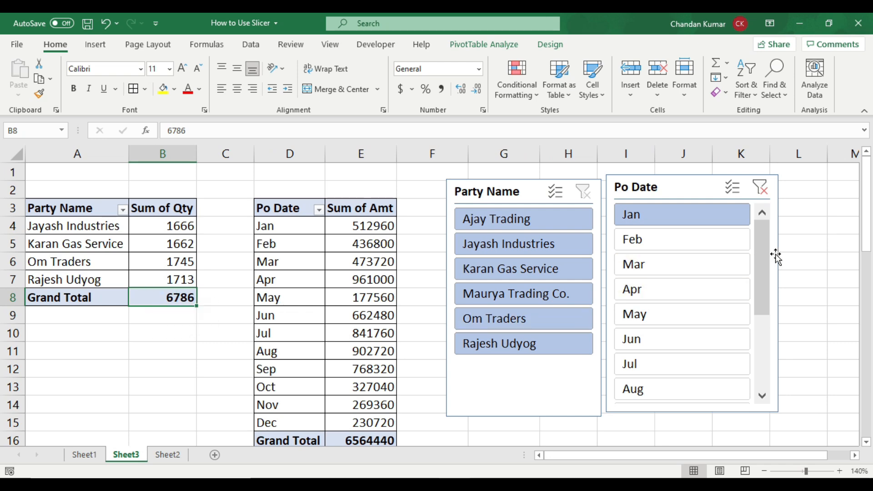
{"action": "left_click", "coordinate": [671, 294]}
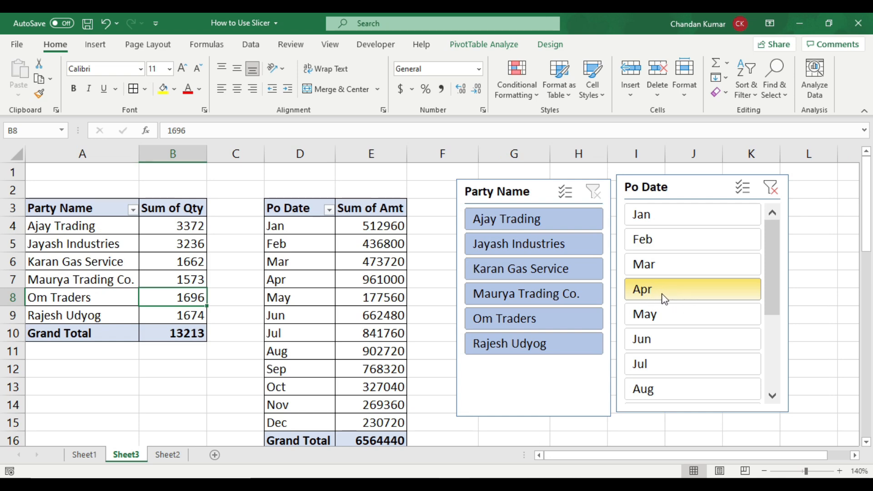
{"action": "left_click_drag", "start_coordinate": [155, 226], "coordinate": [162, 315]}
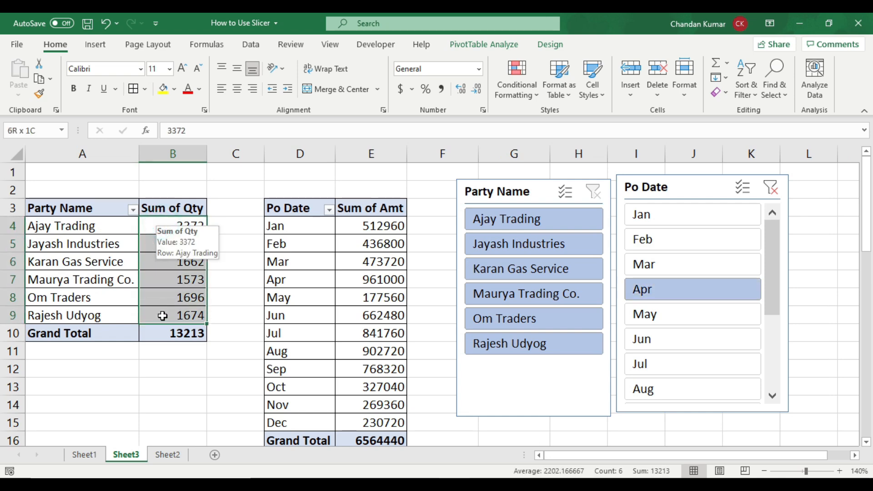
{"action": "left_click", "coordinate": [87, 335]}
{"action": "left_click", "coordinate": [180, 332]}
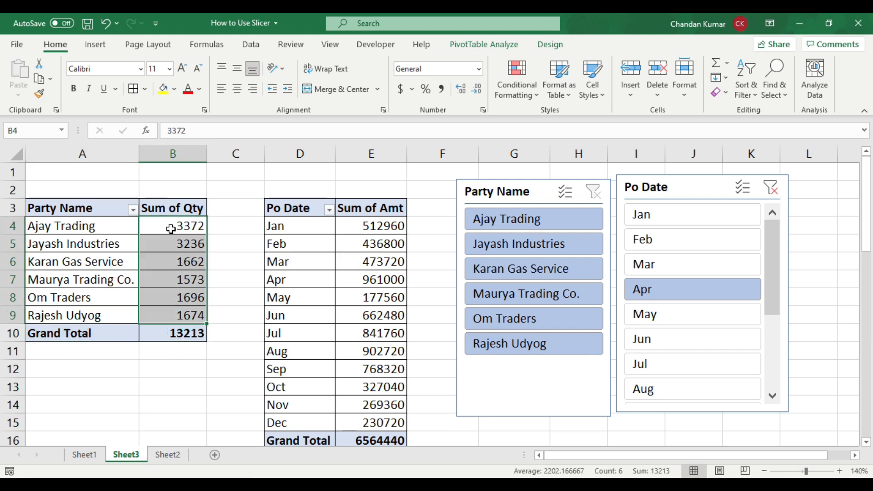
Check the individual party quantities and the grand total in the Apr-filtered party-wise pivot table
{"action": "left_click", "coordinate": [171, 229]}
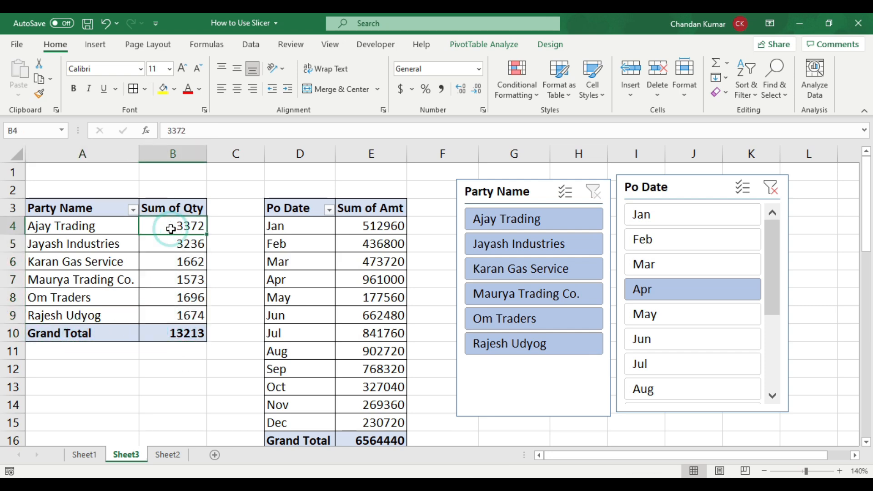
{"action": "left_click", "coordinate": [164, 256]}
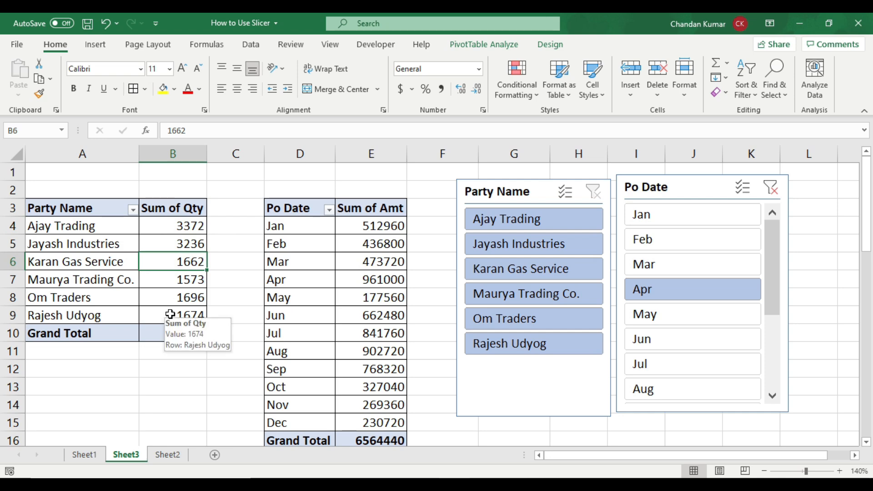
{"action": "left_click", "coordinate": [170, 314]}
{"action": "left_click", "coordinate": [160, 332]}
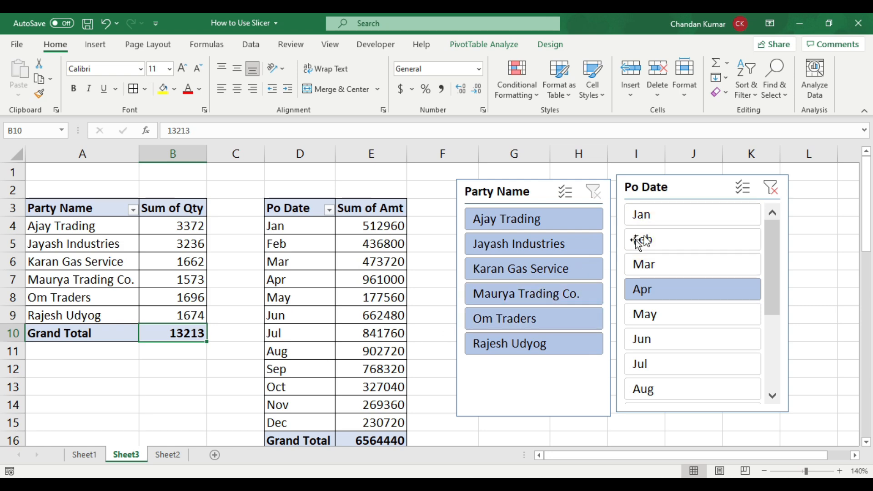
Filter by Feb, Mar and Jun in turn with the Po Date slicer, comparing the party-wise and month-wise pivot tables
{"action": "left_click", "coordinate": [670, 239]}
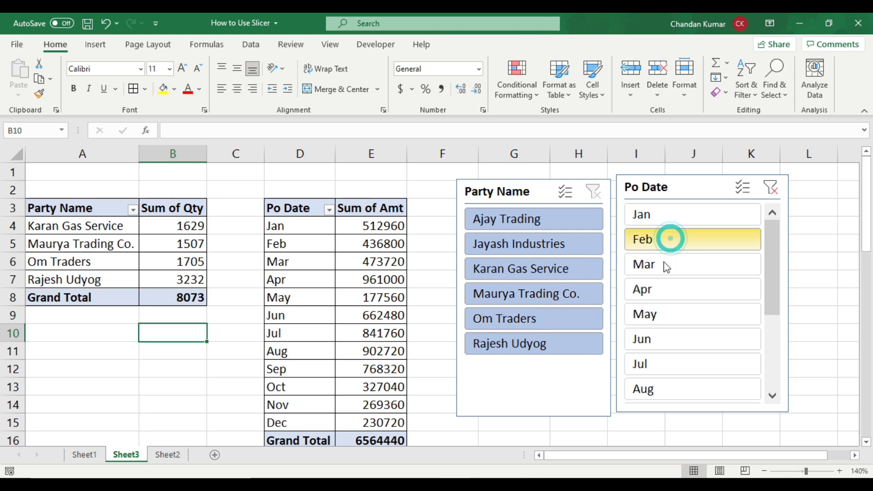
{"action": "left_click", "coordinate": [664, 264]}
{"action": "left_click_drag", "start_coordinate": [41, 208], "coordinate": [172, 299]}
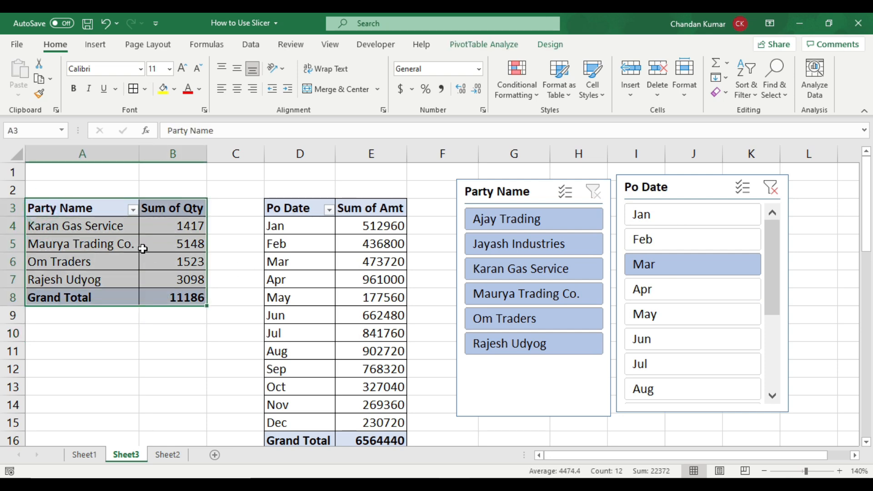
{"action": "left_click", "coordinate": [676, 339]}
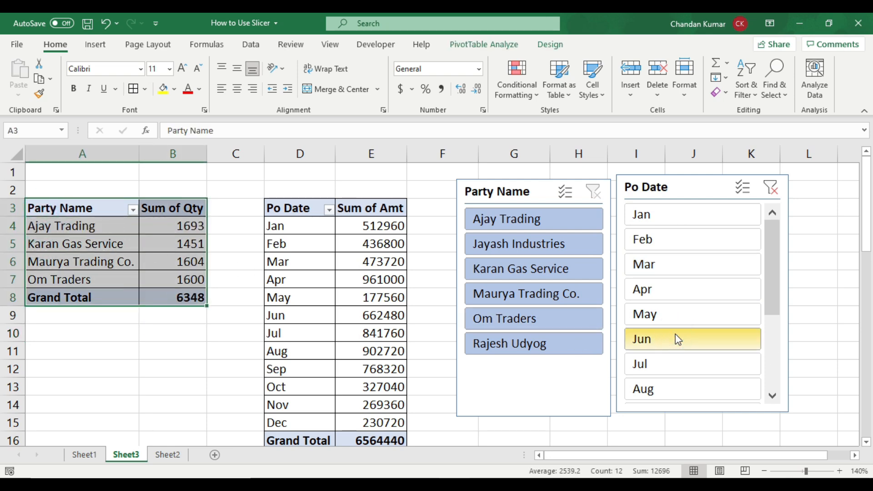
{"action": "left_click_drag", "start_coordinate": [288, 208], "coordinate": [371, 436]}
{"action": "left_click", "coordinate": [359, 365]}
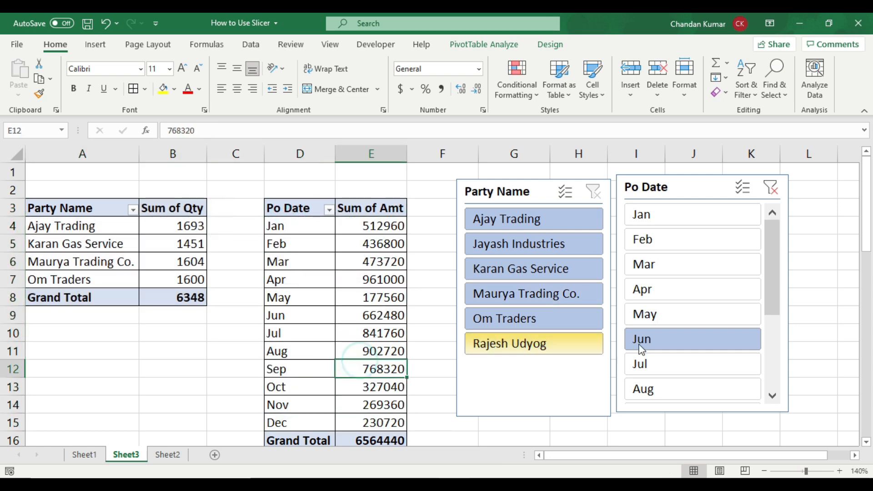
Filter the Po Date slicer to Jul and then Aug, and review the party-wise pivot table's quantities
{"action": "left_click", "coordinate": [689, 363]}
{"action": "left_click", "coordinate": [666, 387]}
{"action": "left_click", "coordinate": [673, 190]}
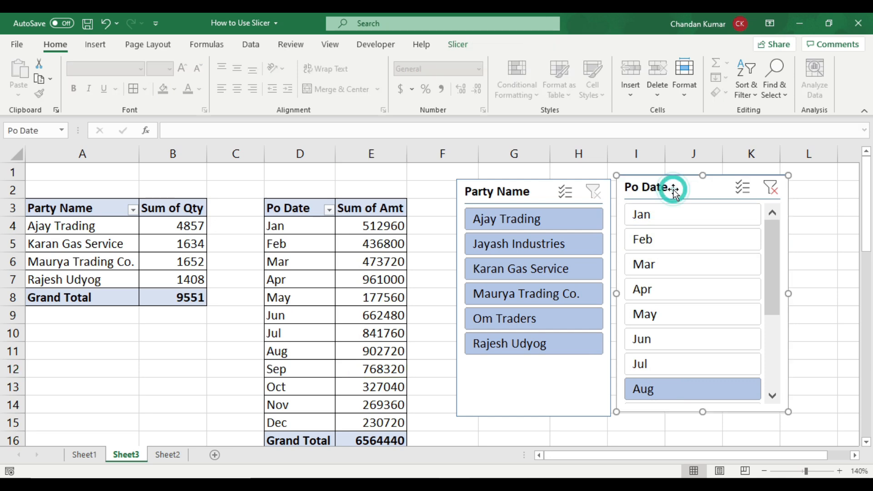
{"action": "left_click", "coordinate": [84, 205]}
{"action": "left_click_drag", "start_coordinate": [111, 207], "coordinate": [177, 298]}
{"action": "left_click", "coordinate": [179, 283]}
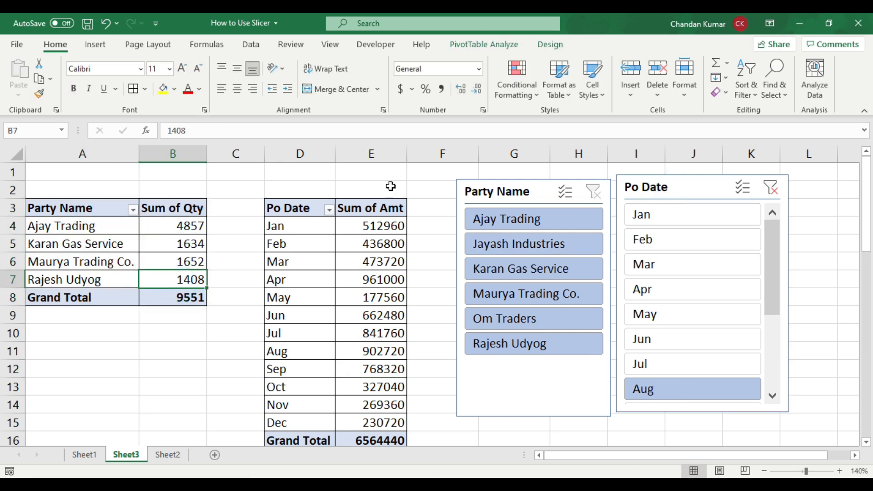
Check the month-wise pivot table while switching the Po Date slicer through Feb and Mar to Apr
{"action": "left_click", "coordinate": [291, 208]}
{"action": "left_click", "coordinate": [357, 237]}
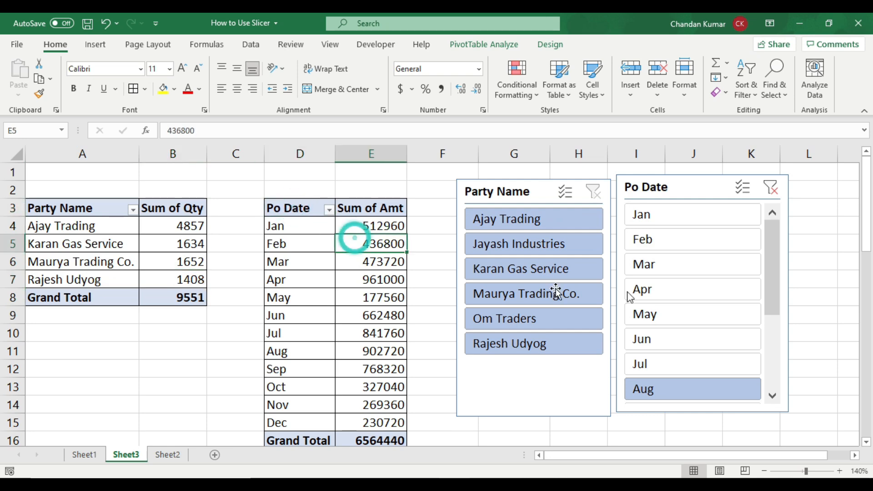
{"action": "left_click", "coordinate": [658, 239]}
{"action": "left_click", "coordinate": [649, 265]}
{"action": "left_click", "coordinate": [653, 289]}
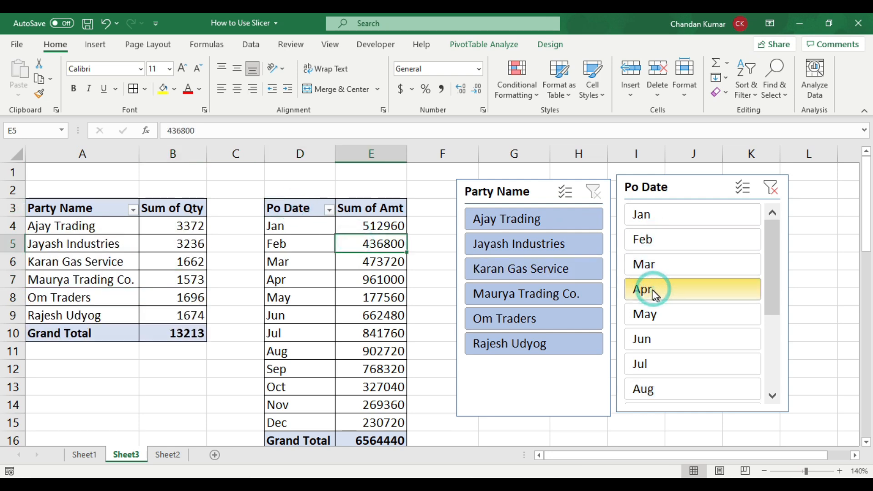
Examine which pivot tables the Po Date slicer is connected to in Report Connections, and close it without changes
{"action": "left_click", "coordinate": [679, 181]}
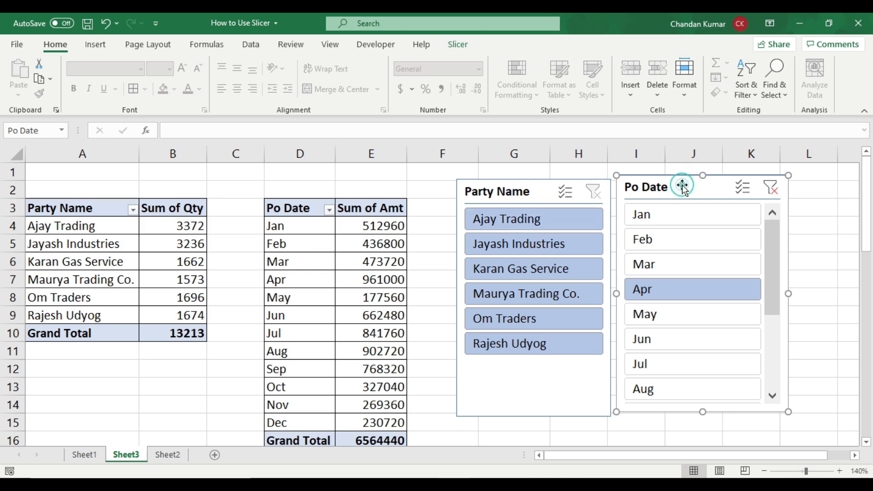
{"action": "left_click", "coordinate": [455, 47]}
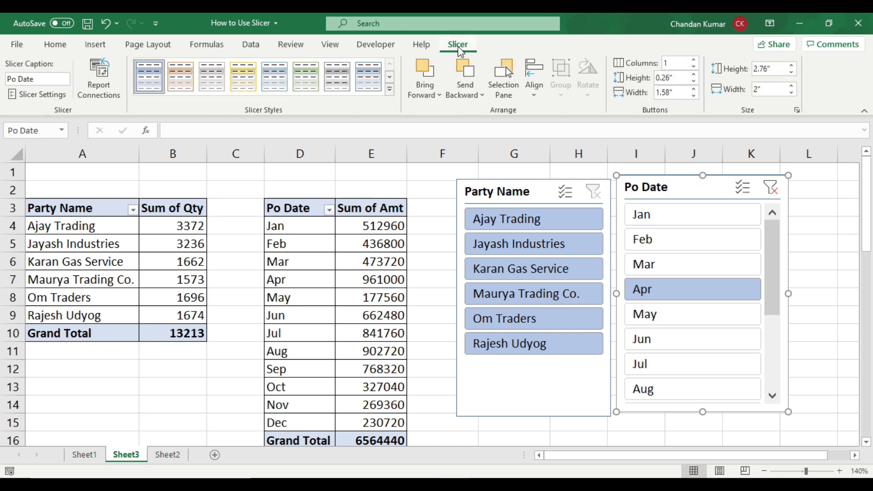
{"action": "left_click", "coordinate": [109, 68]}
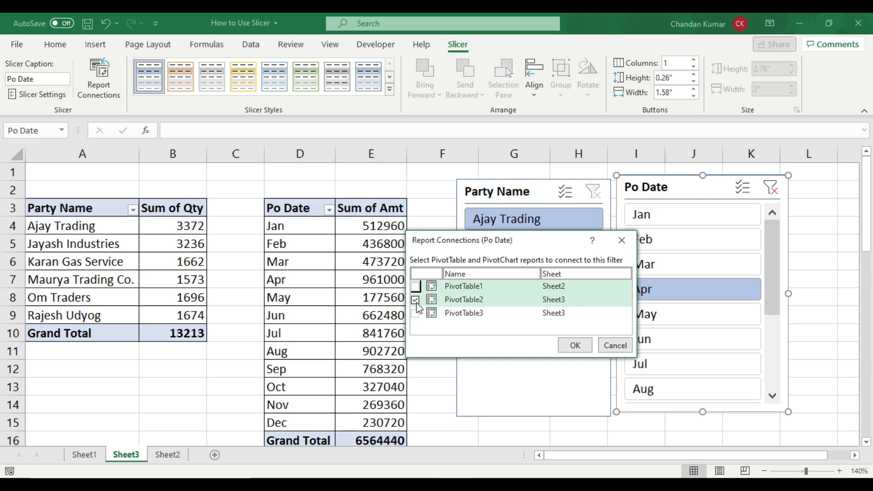
{"action": "left_click", "coordinate": [612, 346]}
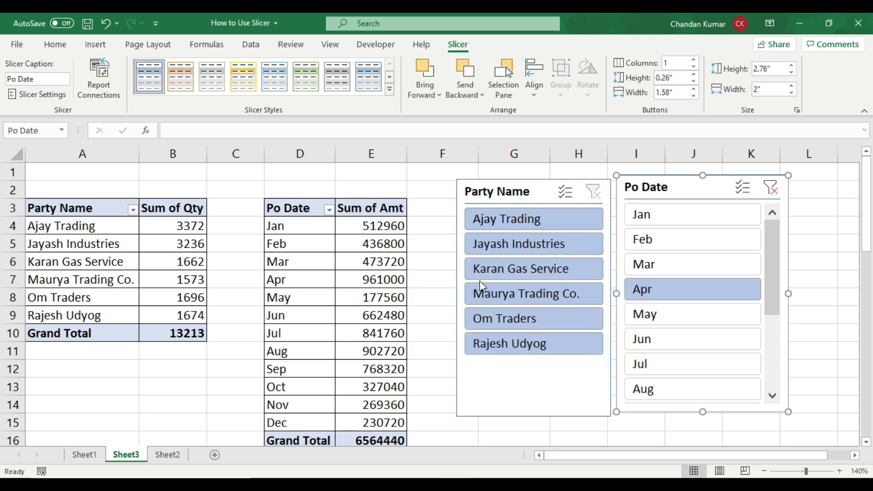
Rename the party-wise pivot table to "Party Wise Sale Qty"
{"action": "left_click", "coordinate": [111, 233]}
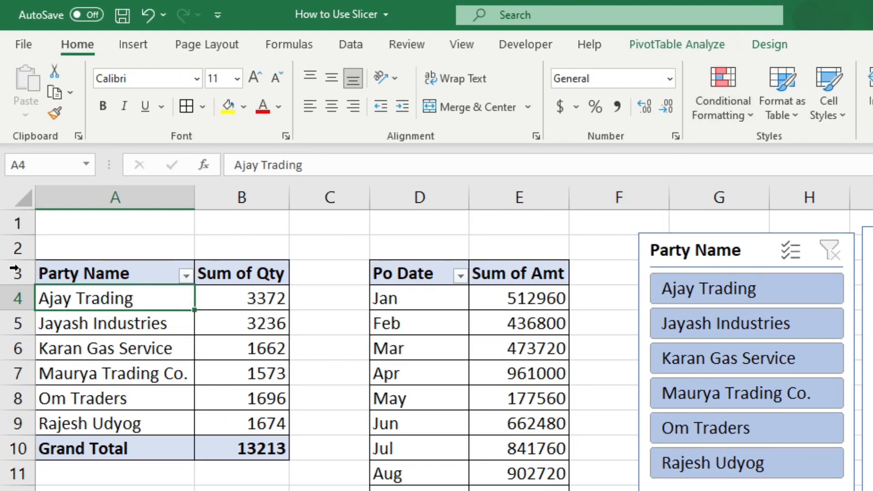
{"action": "left_click_drag", "start_coordinate": [98, 273], "coordinate": [237, 413]}
{"action": "left_click", "coordinate": [178, 328]}
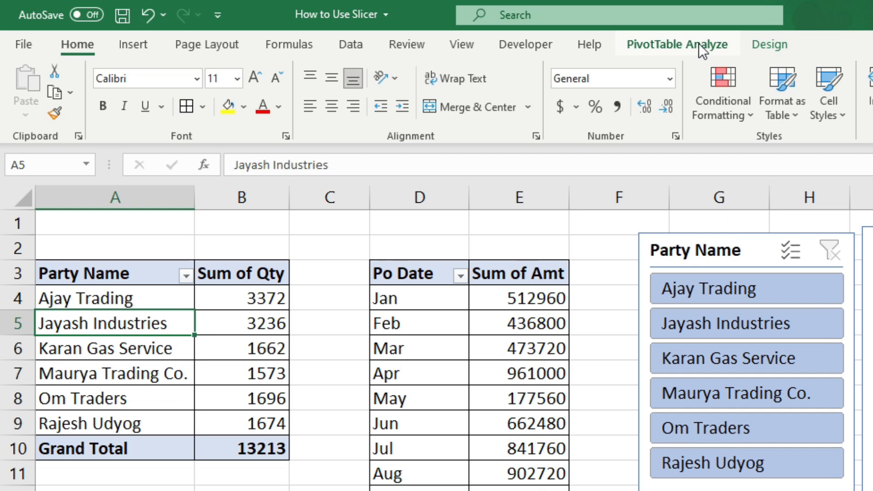
{"action": "left_click", "coordinate": [655, 44]}
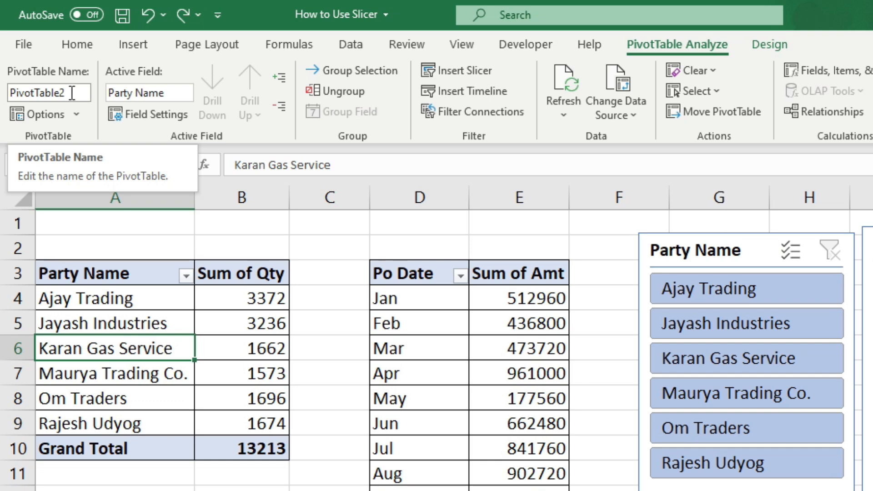
{"action": "left_click", "coordinate": [117, 275]}
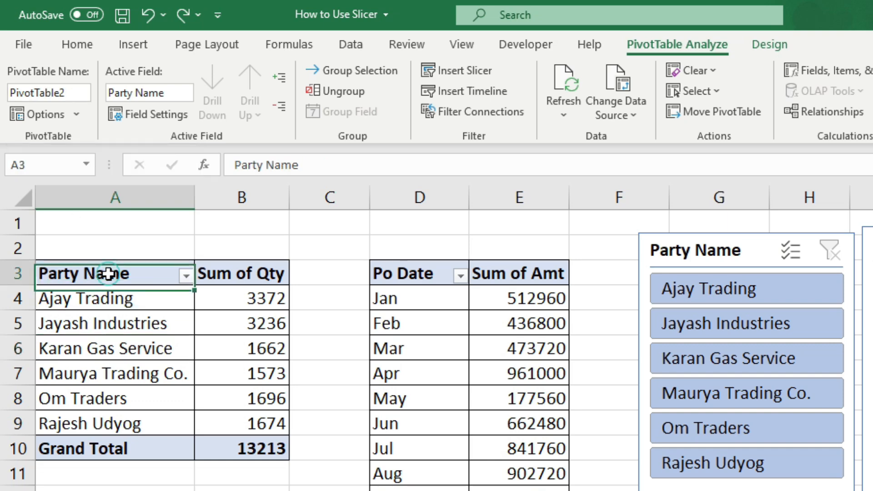
{"action": "left_click_drag", "start_coordinate": [122, 274], "coordinate": [250, 416]}
{"action": "left_click", "coordinate": [148, 327]}
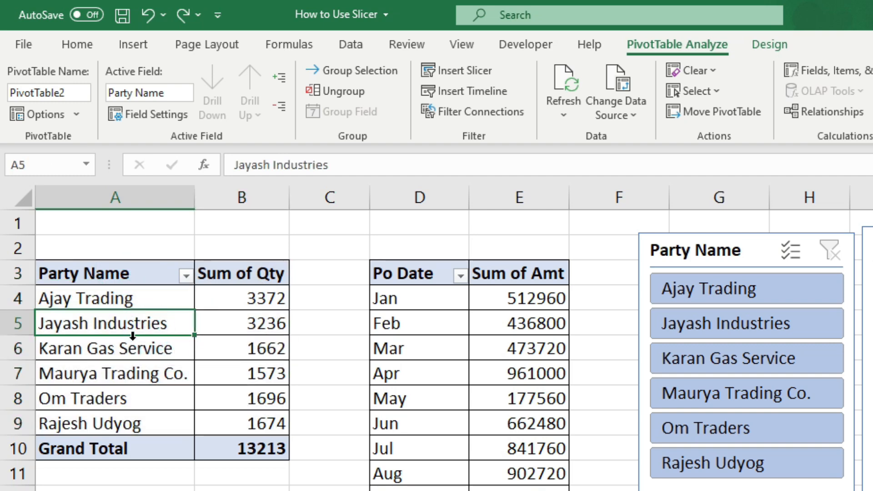
{"action": "left_click", "coordinate": [136, 274]}
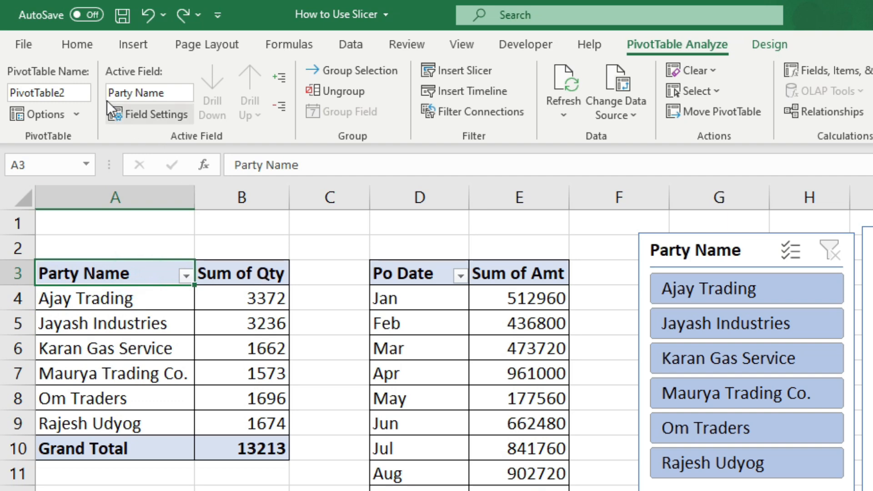
{"action": "left_click", "coordinate": [71, 89]}
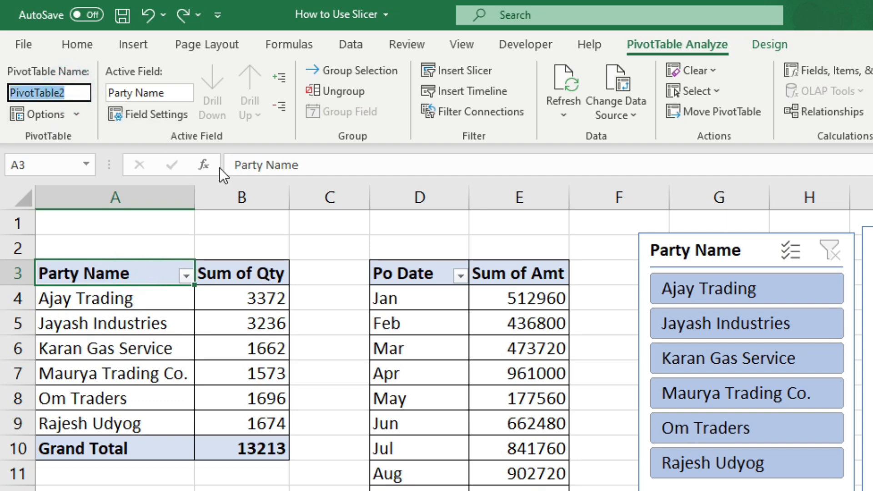
{"action": "type", "text": "Party Wise"}
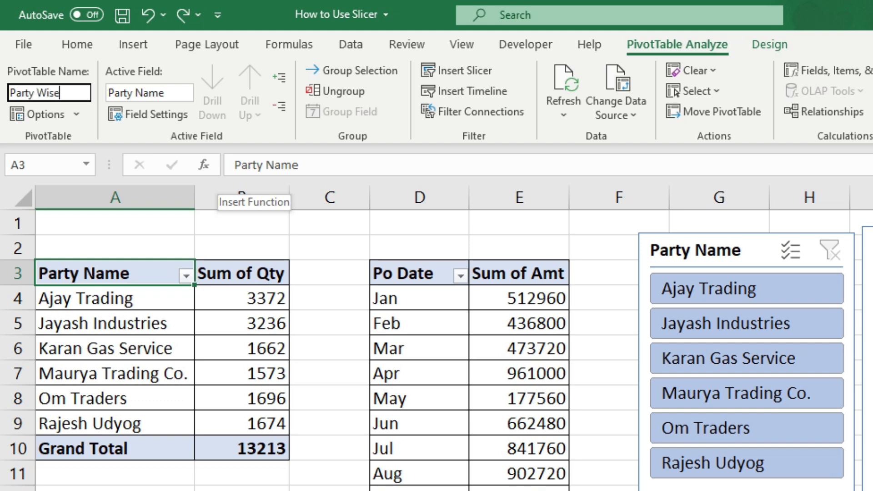
{"action": "type", "text": " Sale Qty"}
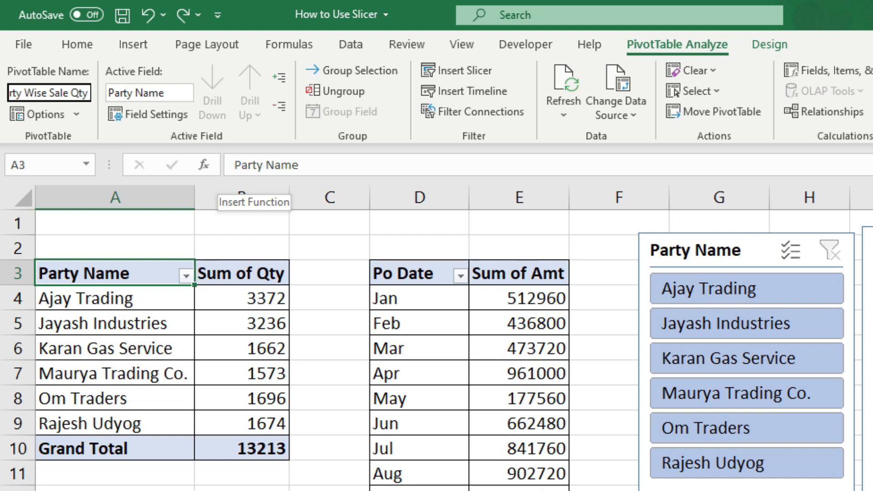
{"action": "key", "text": "Return"}
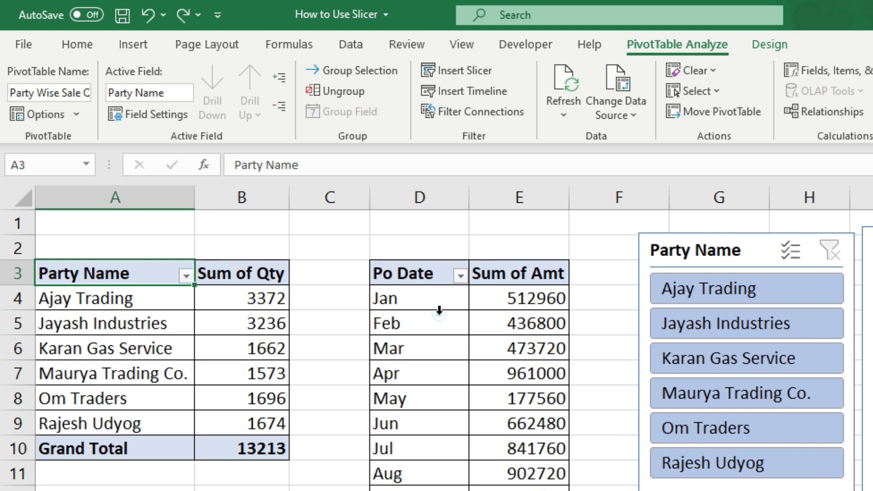
Rename the month-wise pivot table to "Month Wise Sale Amt"
{"action": "left_click", "coordinate": [440, 310]}
{"action": "left_click", "coordinate": [438, 326]}
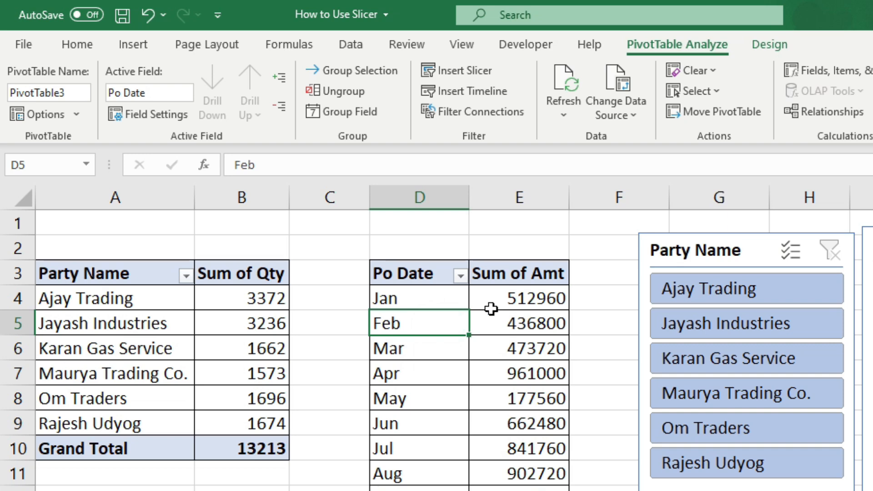
{"action": "left_click", "coordinate": [410, 272]}
{"action": "left_click_drag", "start_coordinate": [410, 272], "coordinate": [487, 452]}
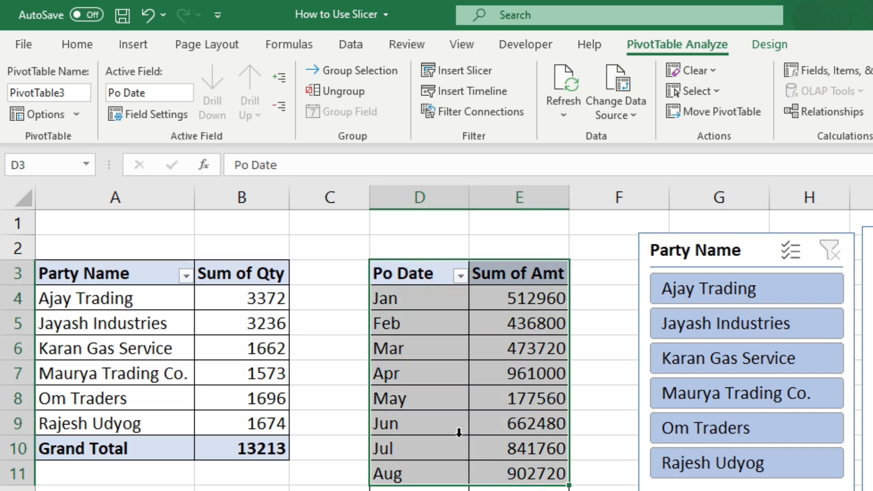
{"action": "left_click", "coordinate": [418, 341]}
{"action": "left_click", "coordinate": [504, 341]}
{"action": "left_click", "coordinate": [447, 340]}
{"action": "left_click", "coordinate": [427, 312]}
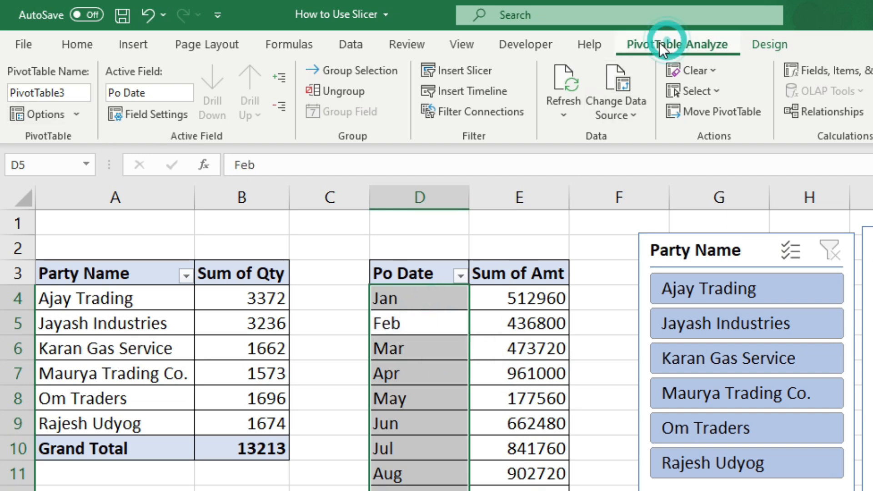
{"action": "double_click", "coordinate": [69, 93]}
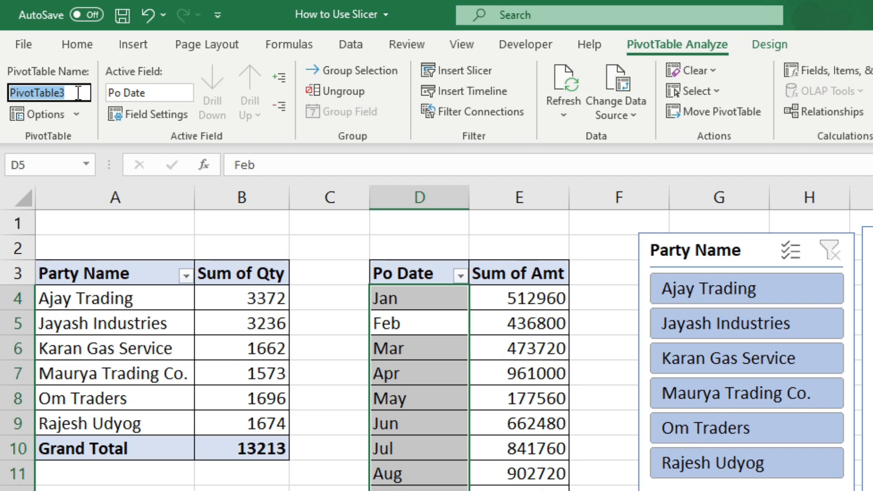
{"action": "type", "text": "Month"}
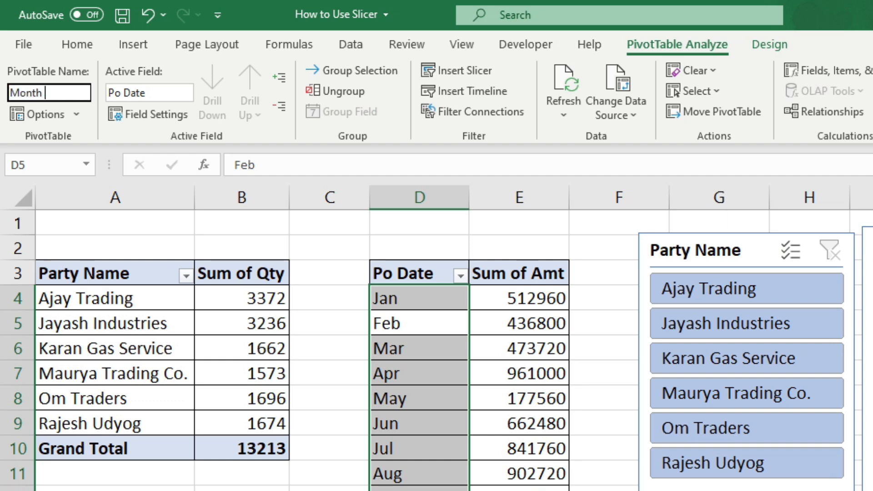
{"action": "type", "text": " Wise Sale Amt"}
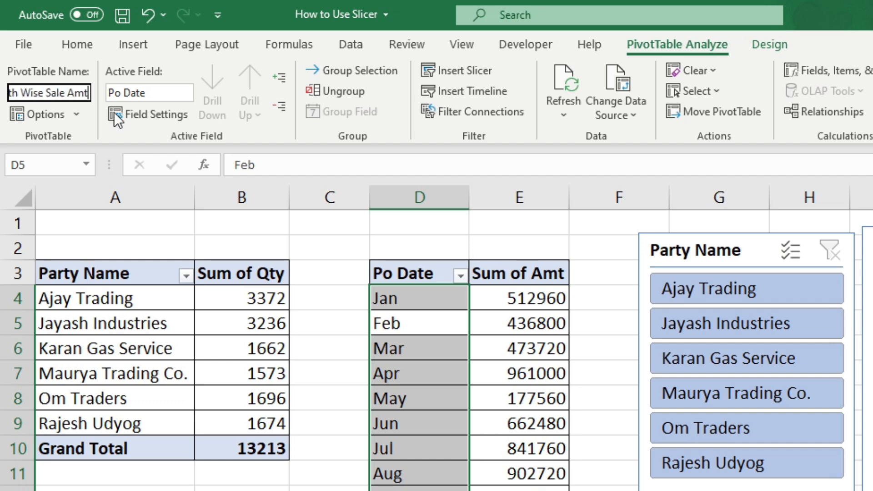
{"action": "left_click", "coordinate": [512, 323]}
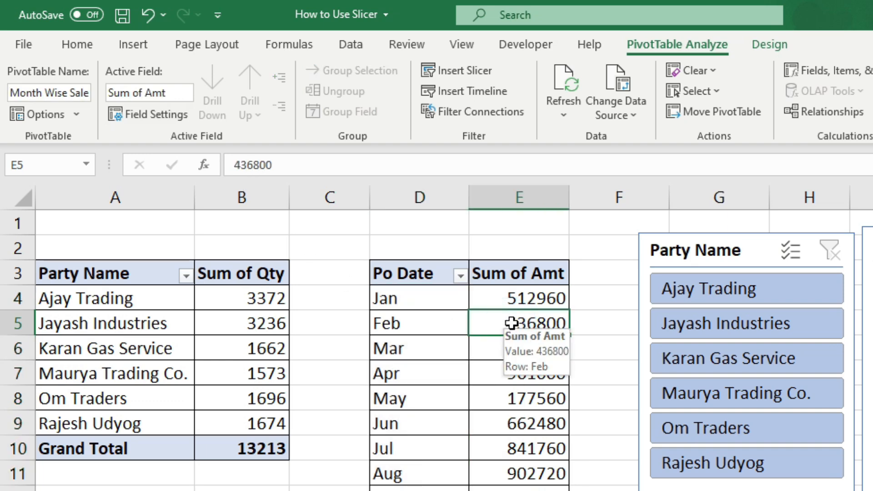
Check the names assigned to the month-wise and party-wise pivot tables
{"action": "left_click", "coordinate": [60, 91]}
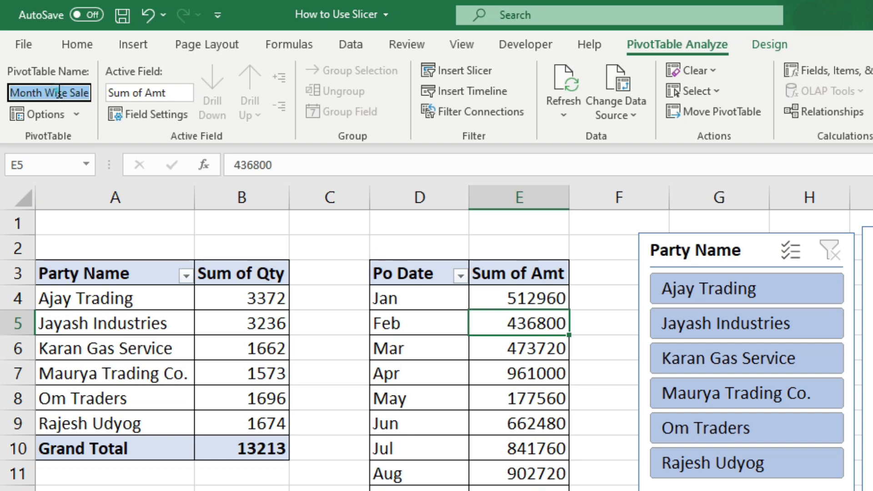
{"action": "left_click", "coordinate": [161, 324]}
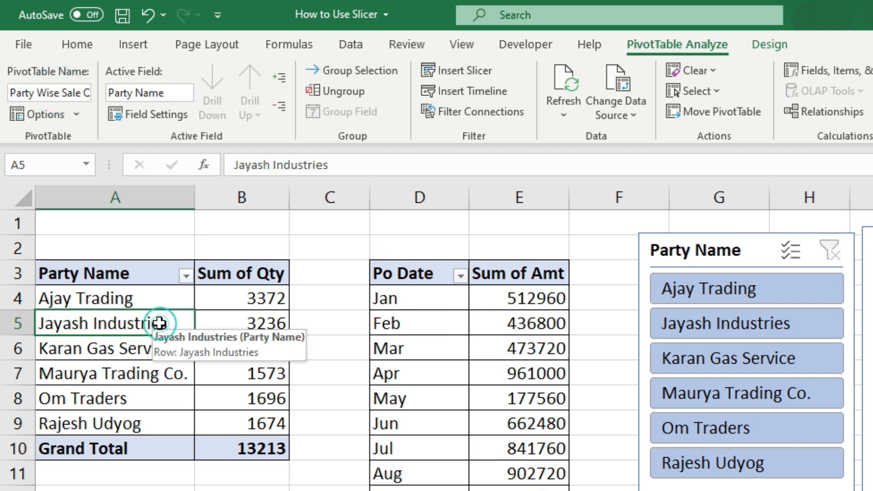
{"action": "left_click", "coordinate": [39, 90]}
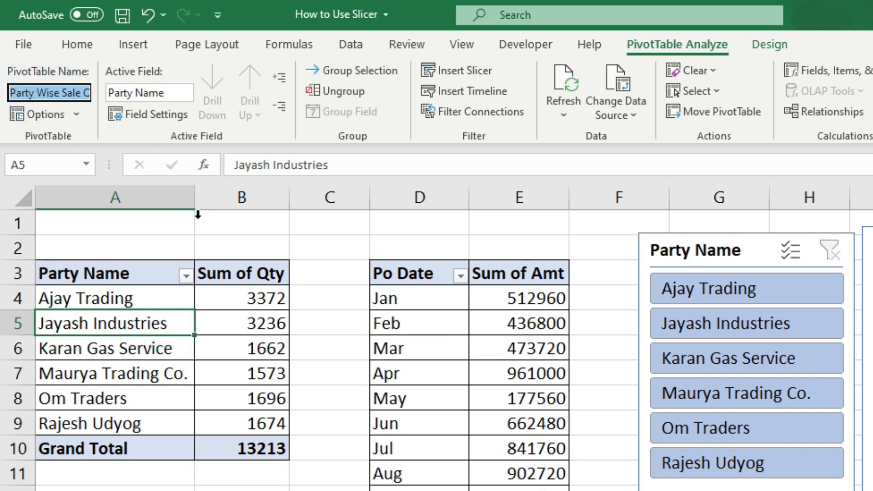
Filter by each month from Jan to Jun in the Po Date slicer to test its effect on the two pivot tables
{"action": "left_click", "coordinate": [433, 326]}
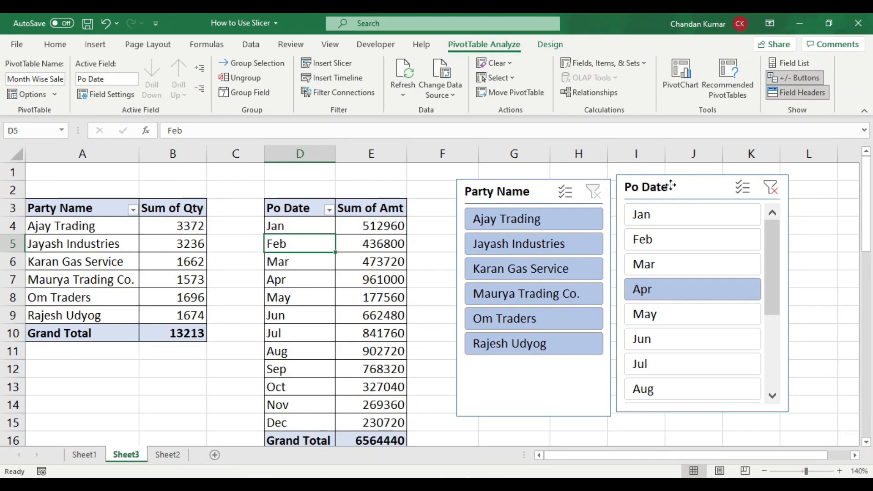
{"action": "left_click", "coordinate": [731, 201]}
{"action": "left_click", "coordinate": [659, 216]}
{"action": "left_click", "coordinate": [655, 241]}
{"action": "left_click", "coordinate": [648, 264]}
{"action": "left_click", "coordinate": [656, 293]}
{"action": "left_click", "coordinate": [651, 313]}
{"action": "left_click", "coordinate": [651, 341]}
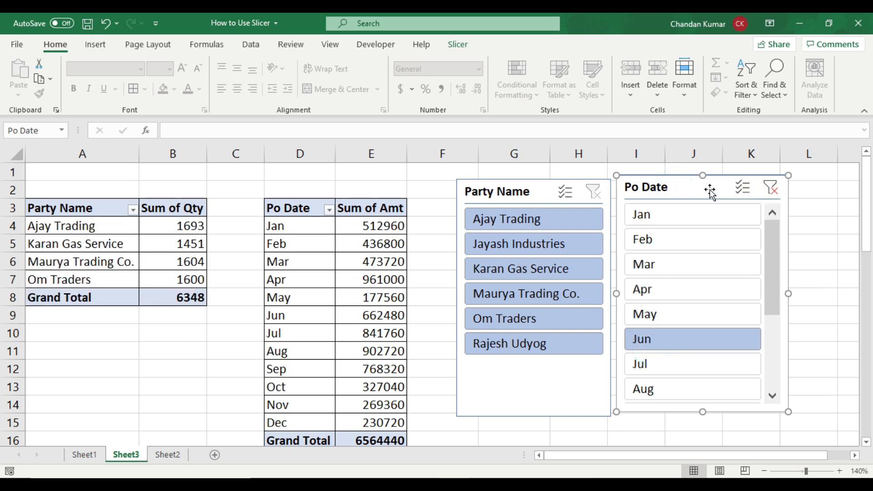
Connect the Po Date slicer to the Month Wise Sale Amt pivot table through Report Connections
{"action": "right_click", "coordinate": [687, 191]}
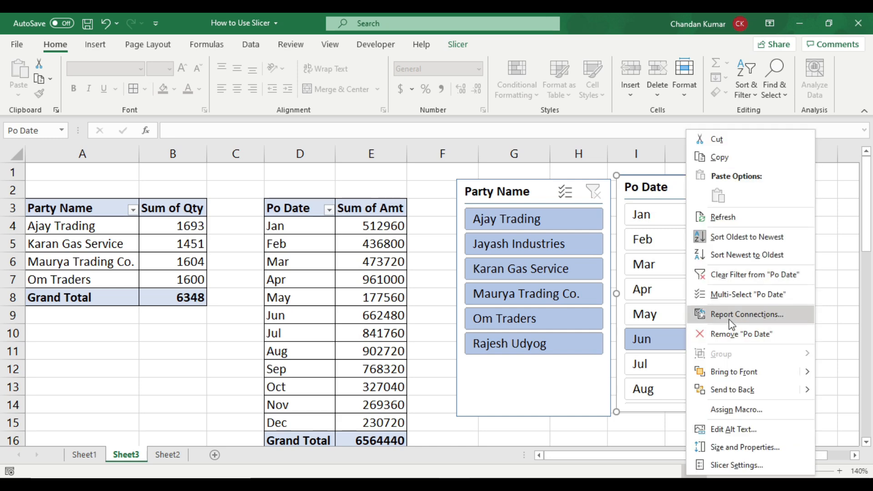
{"action": "left_click", "coordinate": [669, 185]}
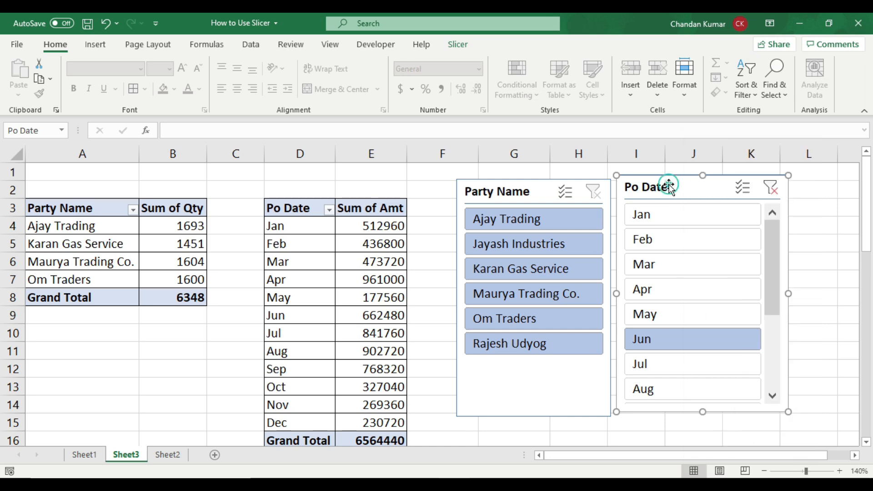
{"action": "left_click", "coordinate": [456, 45]}
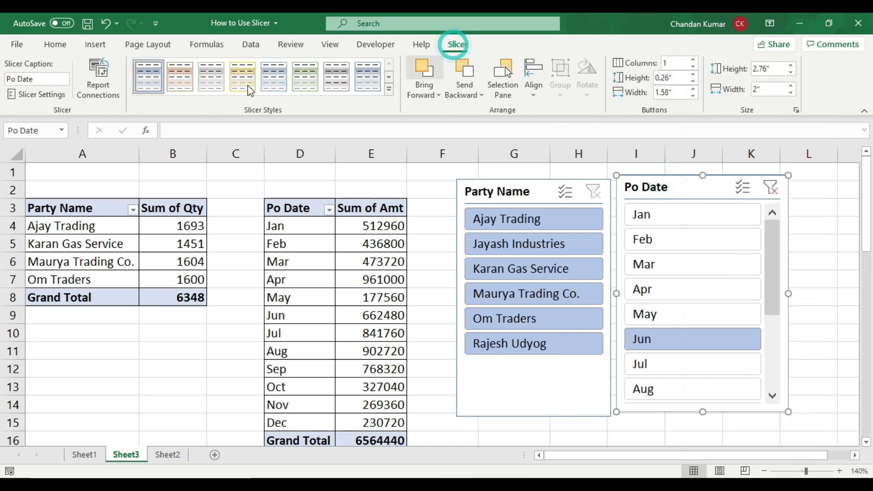
{"action": "left_click", "coordinate": [102, 70]}
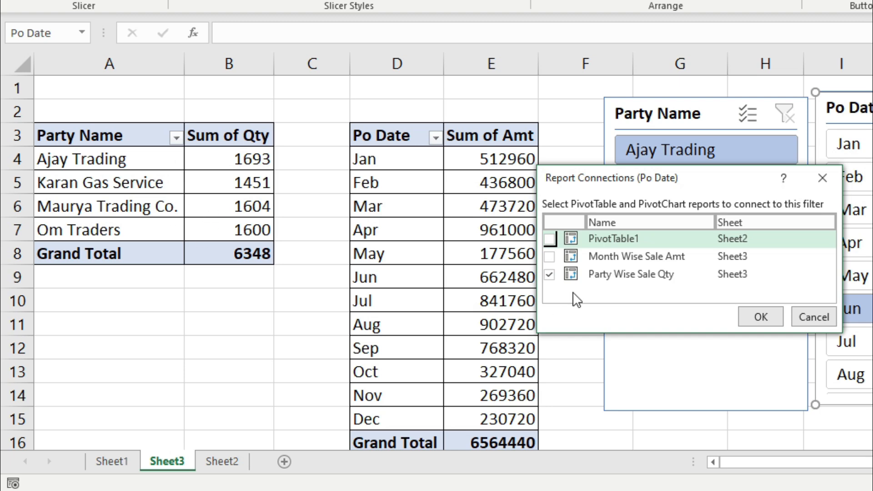
{"action": "left_click", "coordinate": [550, 256]}
{"action": "left_click", "coordinate": [769, 319]}
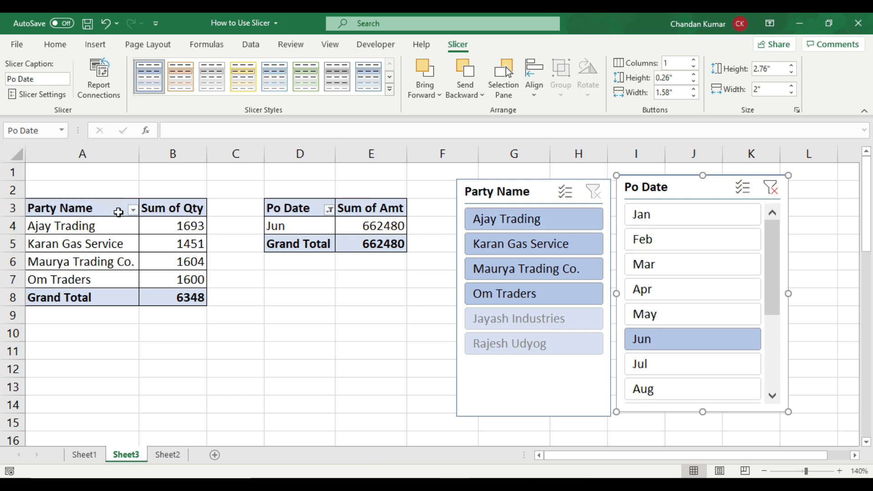
Test the Po Date slicer on both pivot tables by filtering through months between Jan and Aug, ending on Feb
{"action": "left_click_drag", "start_coordinate": [92, 217], "coordinate": [191, 279]}
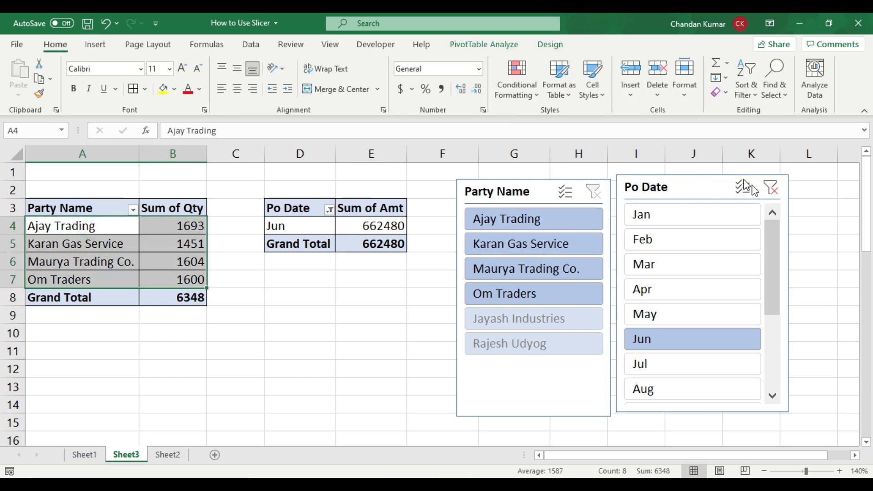
{"action": "left_click", "coordinate": [696, 219]}
{"action": "left_click", "coordinate": [675, 247]}
{"action": "left_click", "coordinate": [668, 273]}
{"action": "left_click", "coordinate": [664, 311]}
{"action": "left_click", "coordinate": [665, 337]}
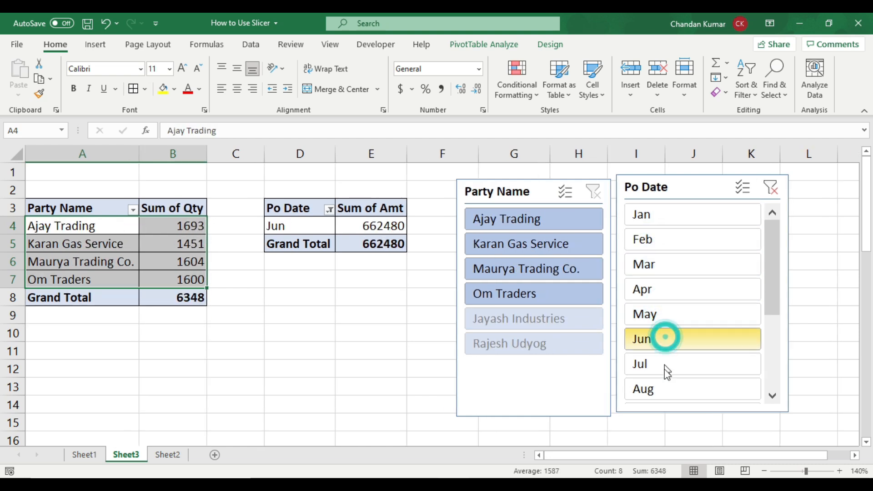
{"action": "left_click", "coordinate": [663, 369]}
{"action": "left_click", "coordinate": [663, 389]}
{"action": "left_click", "coordinate": [681, 338]}
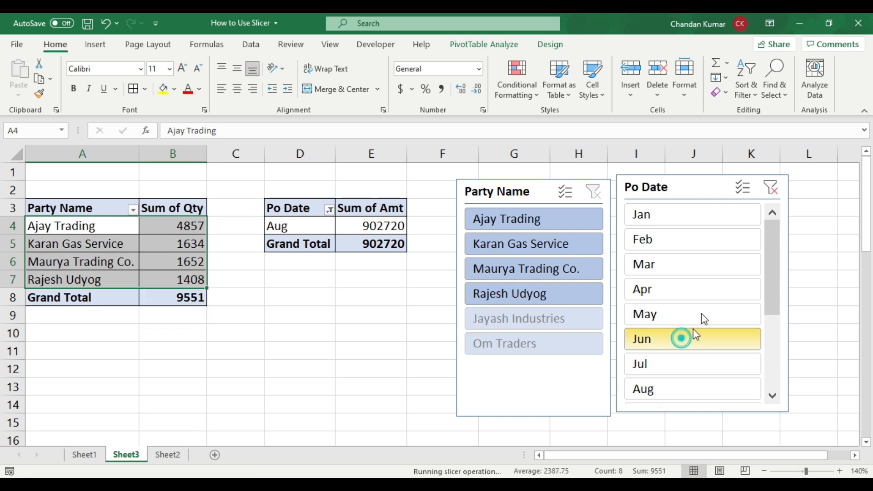
{"action": "left_click", "coordinate": [688, 217]}
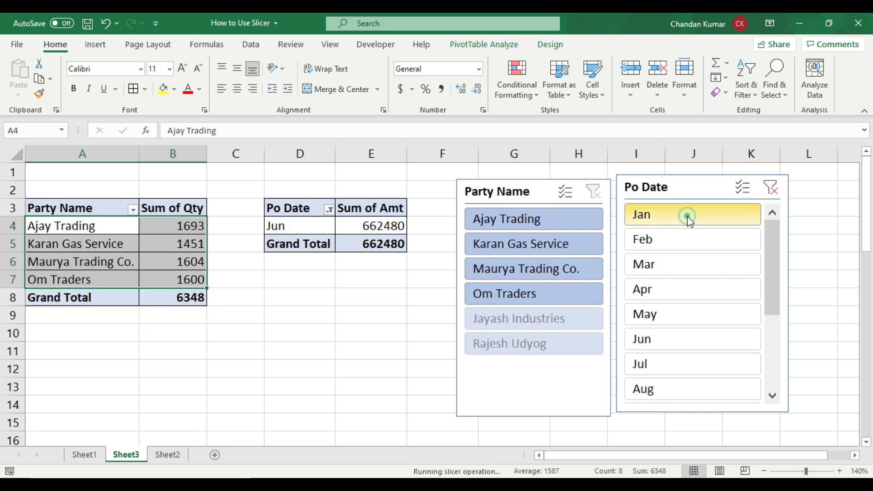
{"action": "left_click", "coordinate": [673, 244]}
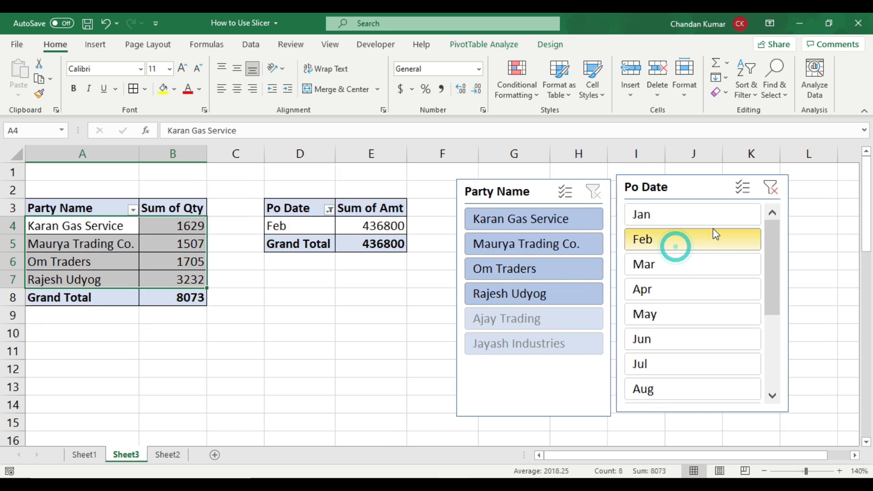
Clear the Po Date slicer's filter and move the slicer further away from the Party Name slicer
{"action": "left_click", "coordinate": [676, 195]}
{"action": "left_click", "coordinate": [773, 190]}
{"action": "left_click_drag", "start_coordinate": [647, 457], "coordinate": [668, 455]}
{"action": "left_click_drag", "start_coordinate": [592, 188], "coordinate": [656, 192]}
{"action": "left_click", "coordinate": [855, 455]}
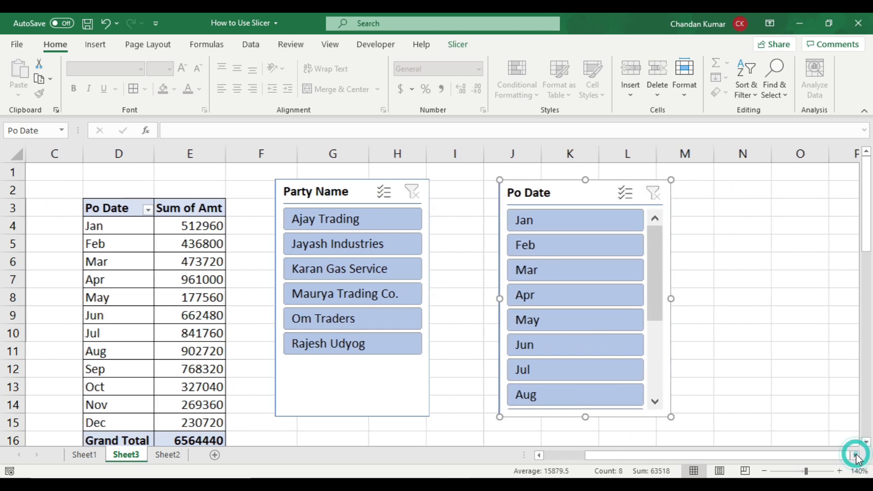
Draw a rectangle about 3.09" high and 2.23" wide over the Po Date slicer and shift it to partly uncover the slicer
{"action": "left_click", "coordinate": [460, 45]}
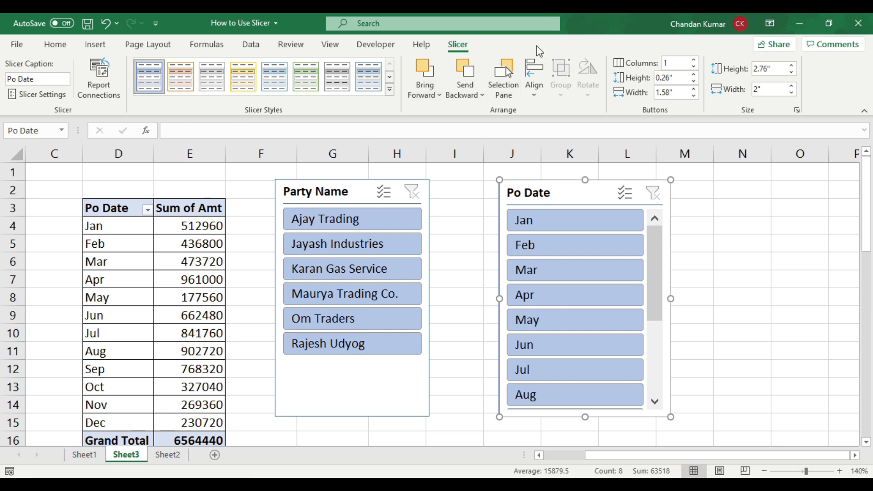
{"action": "left_click", "coordinate": [101, 46]}
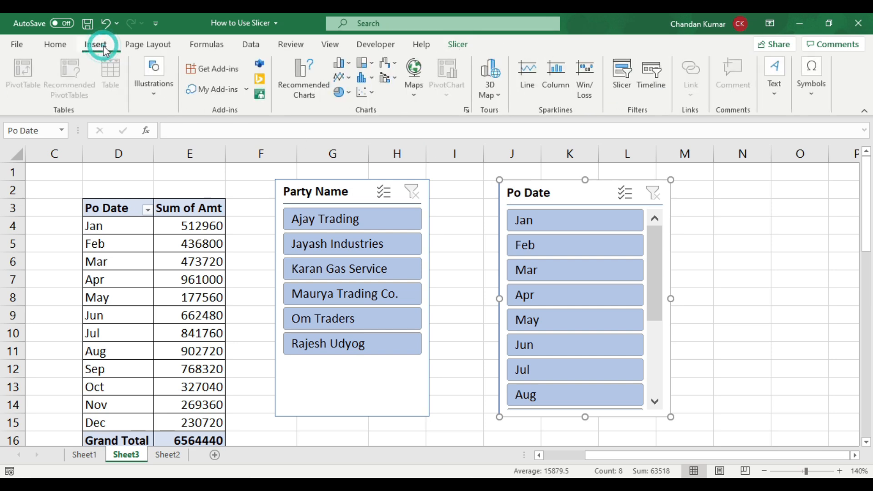
{"action": "left_click", "coordinate": [156, 96]}
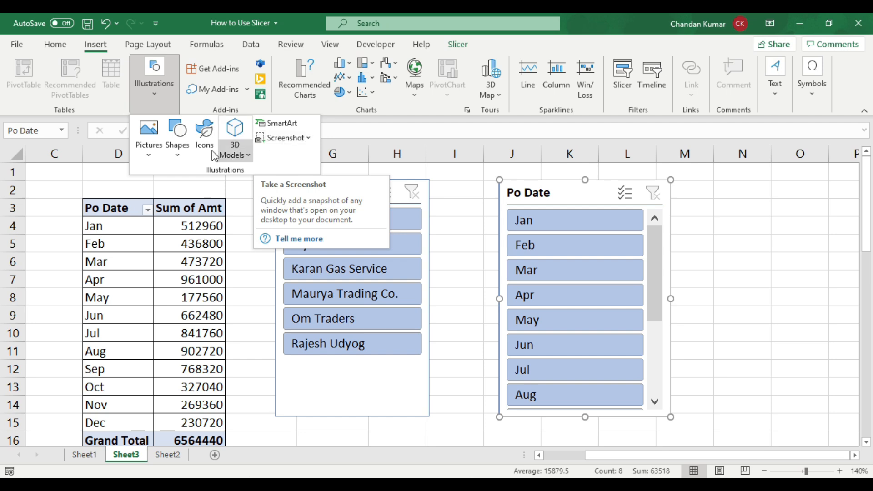
{"action": "left_click", "coordinate": [178, 145]}
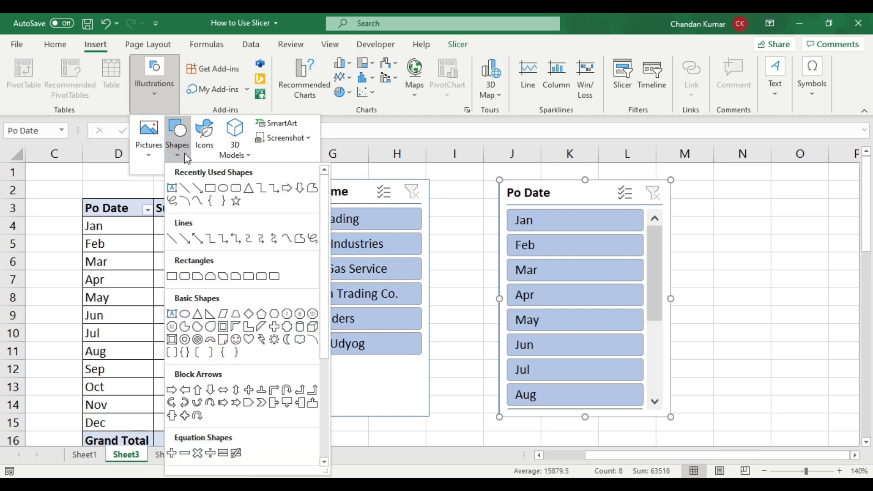
{"action": "left_click", "coordinate": [236, 188]}
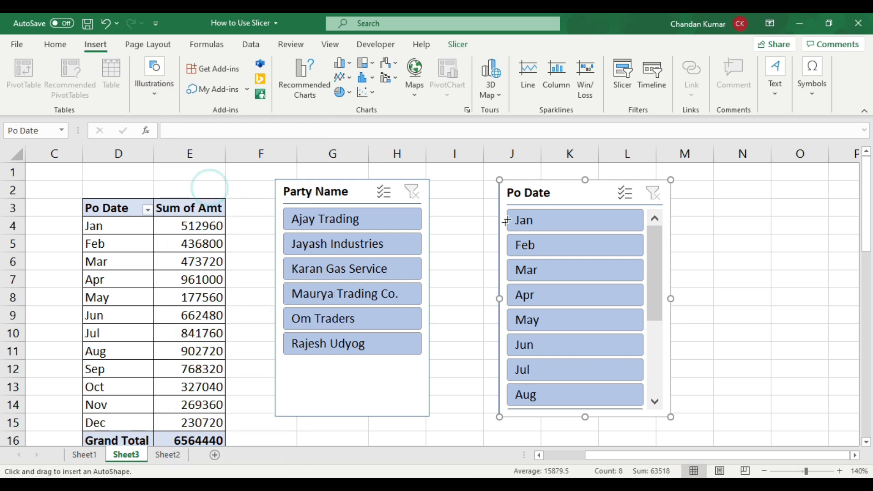
{"action": "mouse_move", "coordinate": [492, 169]}
{"action": "left_mouse_down"}
{"action": "mouse_move", "coordinate": [682, 269]}
{"action": "mouse_move", "coordinate": [685, 434]}
{"action": "left_mouse_up"}
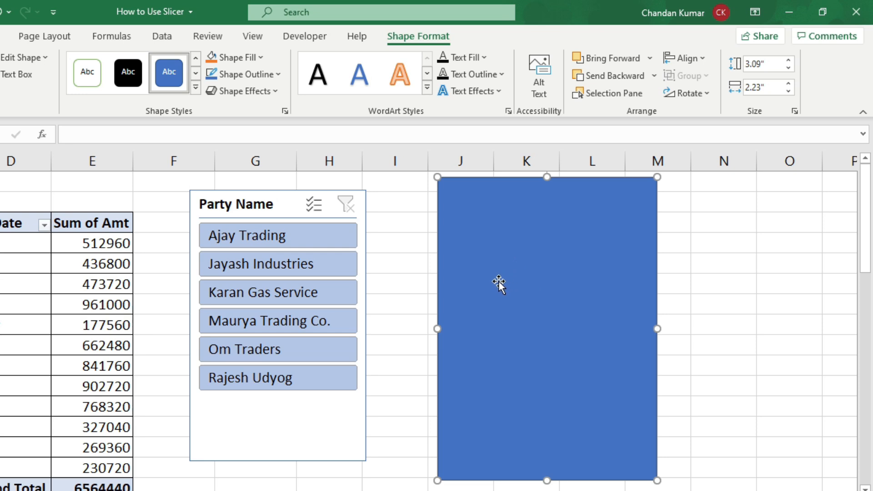
{"action": "left_click_drag", "start_coordinate": [488, 275], "coordinate": [527, 277]}
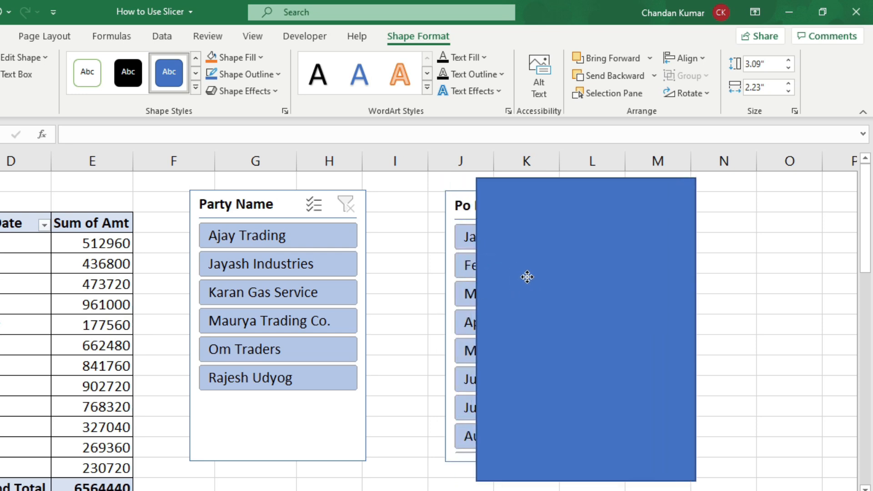
Bring the Po Date slicer forward in front of the rectangle and centre it inside the rectangle
{"action": "left_click", "coordinate": [459, 205]}
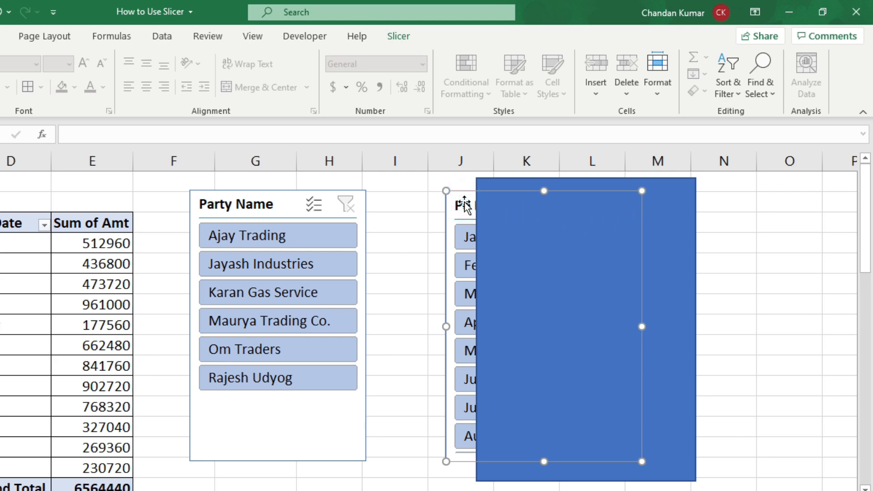
{"action": "left_click", "coordinate": [397, 37]}
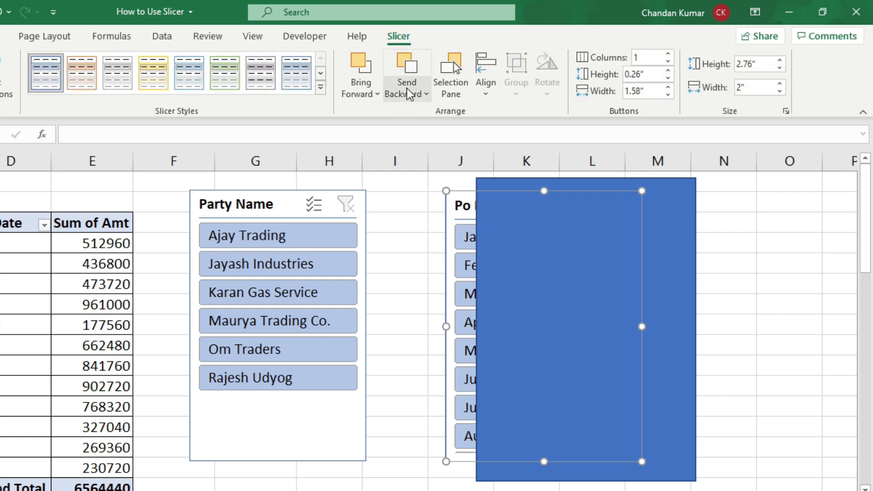
{"action": "left_click", "coordinate": [361, 68]}
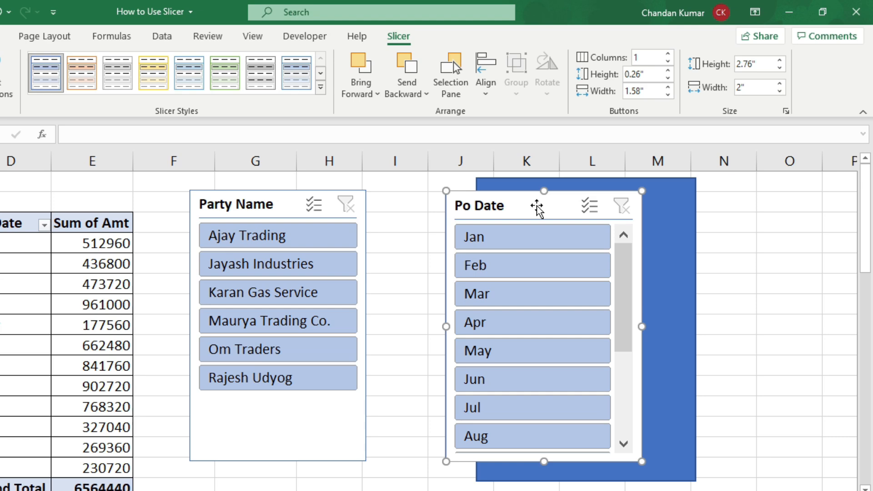
{"action": "left_click_drag", "start_coordinate": [545, 204], "coordinate": [584, 206]}
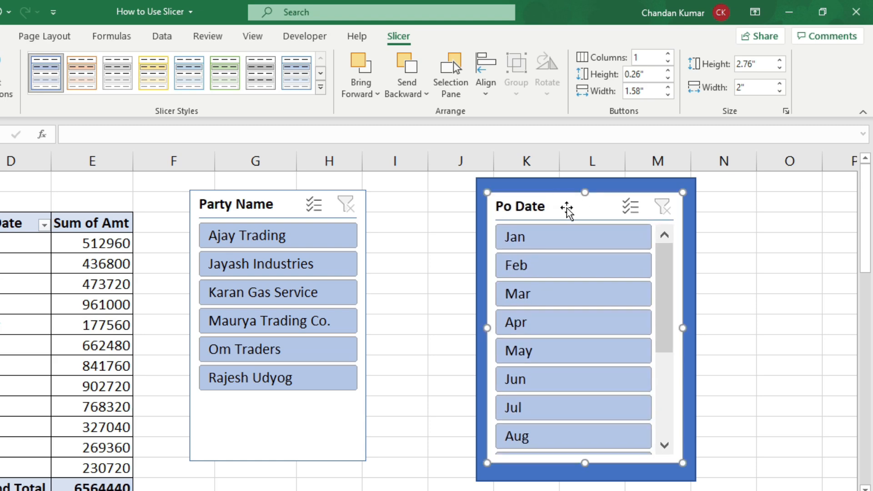
{"action": "mouse_move", "coordinate": [566, 204]}
{"action": "left_mouse_down"}
{"action": "mouse_move", "coordinate": [577, 204]}
{"action": "mouse_move", "coordinate": [570, 206]}
{"action": "left_mouse_up"}
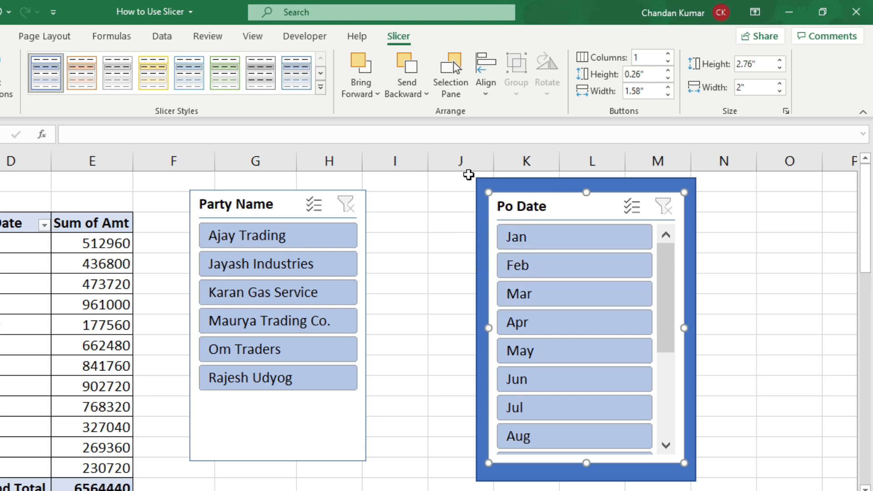
Send the Po Date slicer behind the rectangle and forward again, and check the object order in the Selection pane
{"action": "left_click", "coordinate": [410, 65]}
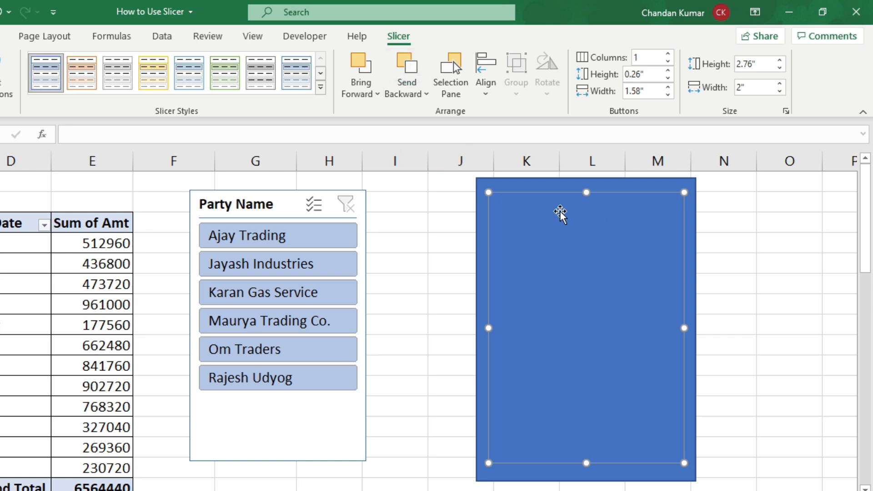
{"action": "left_click", "coordinate": [363, 69]}
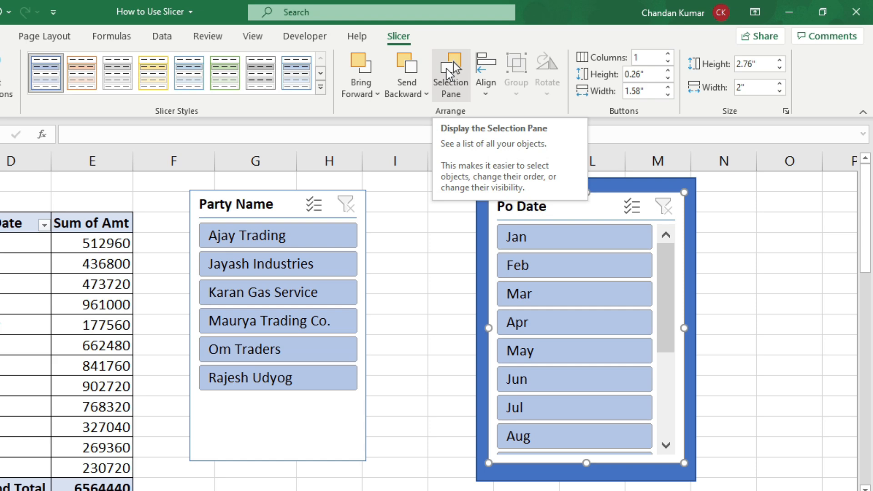
{"action": "left_click", "coordinate": [451, 67]}
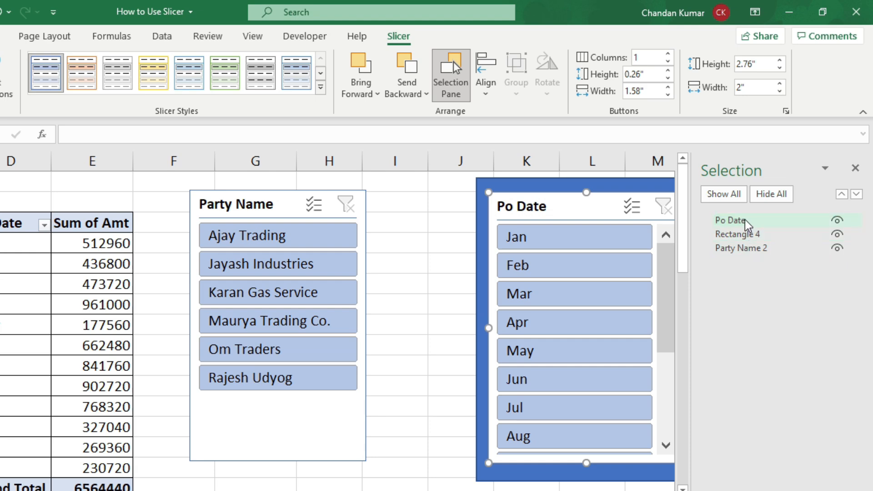
{"action": "left_click", "coordinate": [855, 174]}
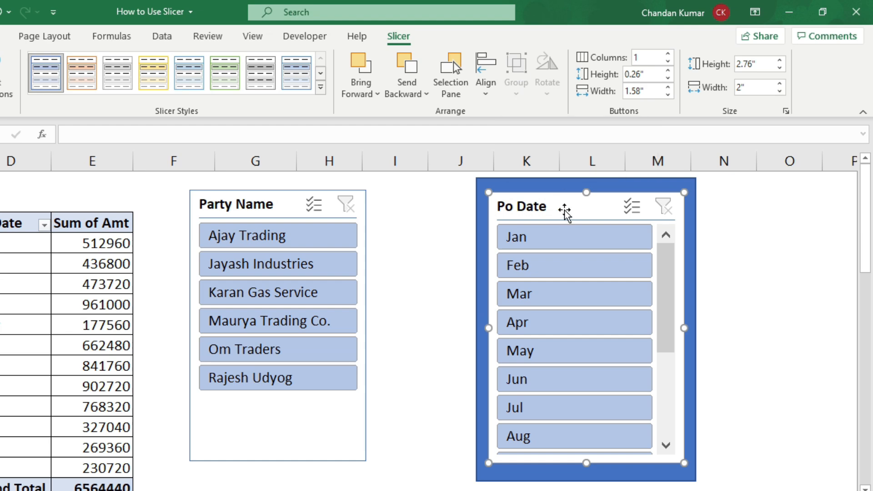
Move the Po Date slicer and the rectangle separately, and place the slicer back inside the rectangle as its frame
{"action": "left_click_drag", "start_coordinate": [555, 207], "coordinate": [634, 206]}
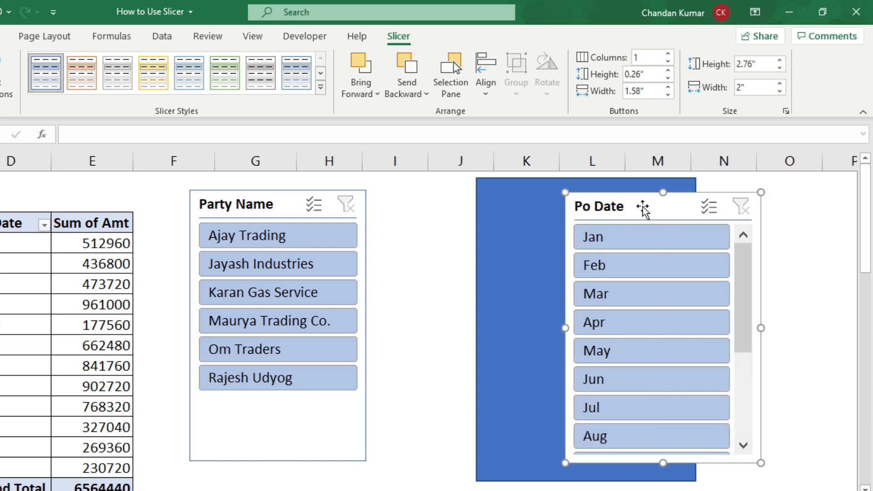
{"action": "left_click", "coordinate": [515, 197]}
{"action": "left_click_drag", "start_coordinate": [483, 195], "coordinate": [460, 195]}
{"action": "left_click_drag", "start_coordinate": [646, 209], "coordinate": [568, 210]}
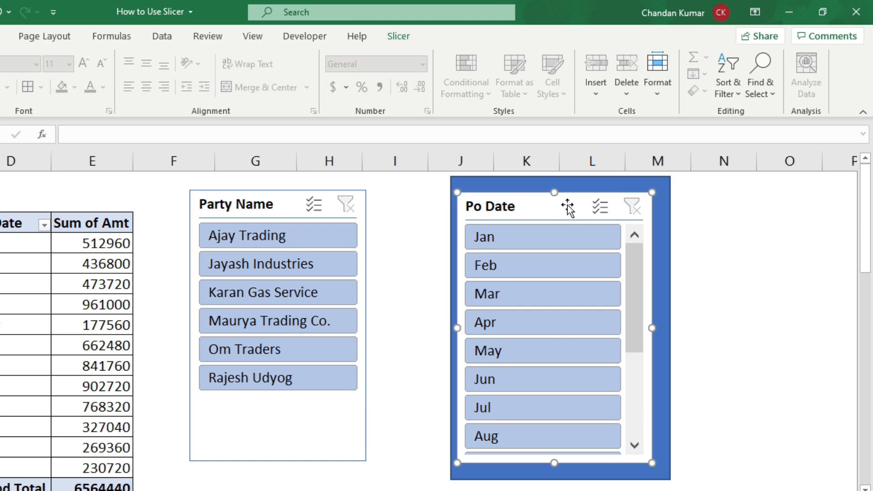
{"action": "key", "text": "Right"}
{"action": "key", "text": "Right"}
{"action": "key", "text": "Left"}
{"action": "key", "text": "Left"}
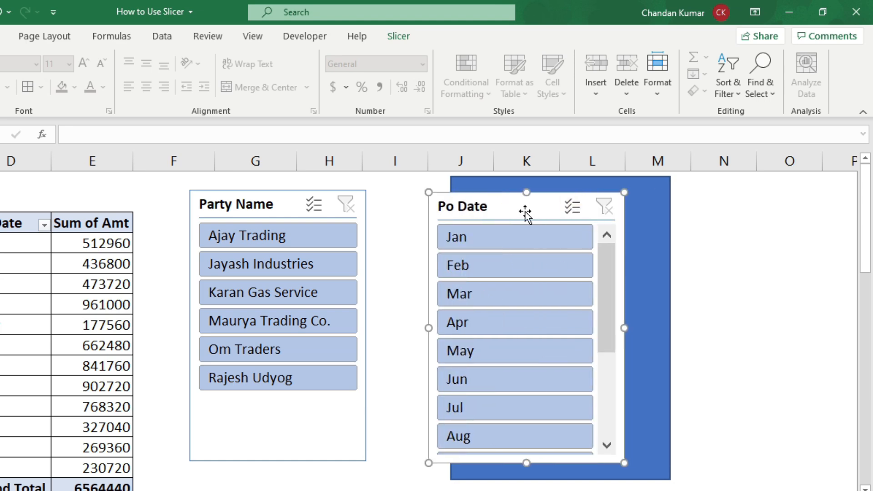
{"action": "left_click_drag", "start_coordinate": [517, 210], "coordinate": [552, 211]}
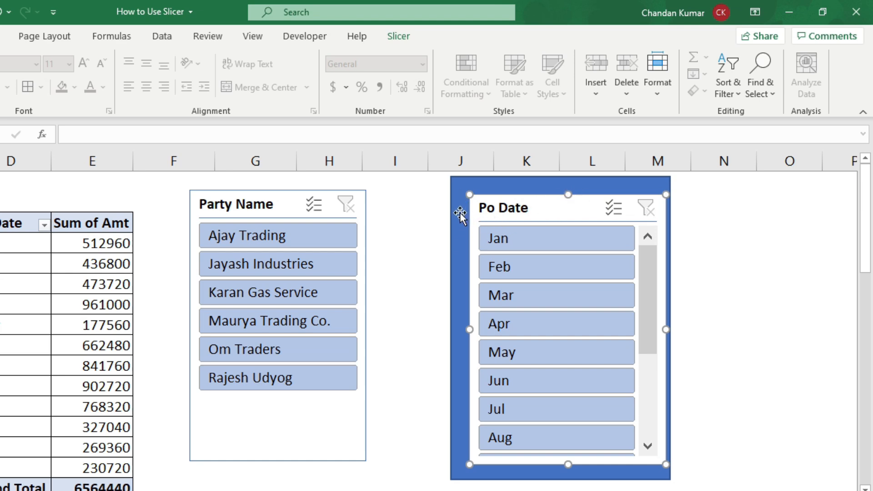
Group the Po Date slicer with its rectangle and move the group slightly as one object
{"action": "left_click", "coordinate": [455, 184], "text": "ctrl"}
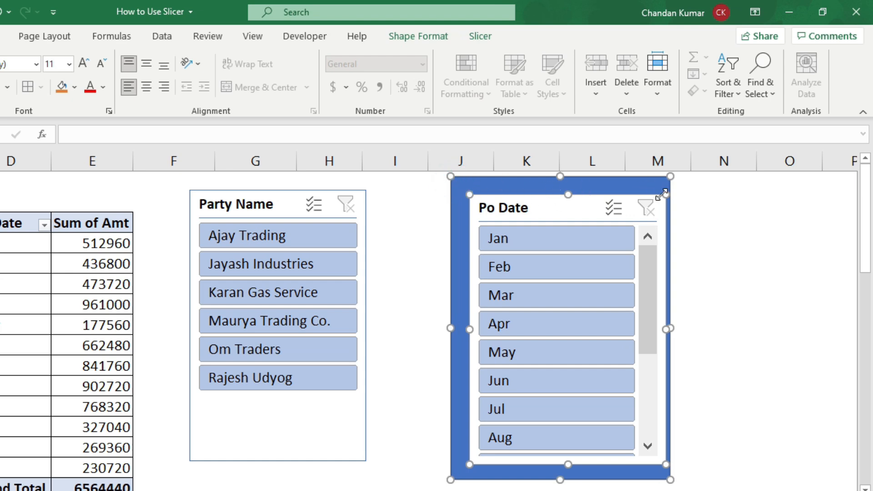
{"action": "left_click", "coordinate": [484, 37]}
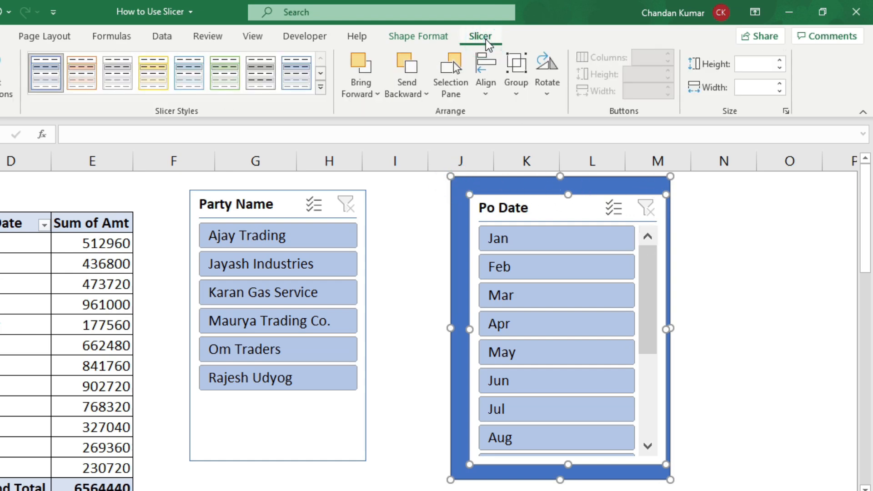
{"action": "left_click", "coordinate": [524, 99]}
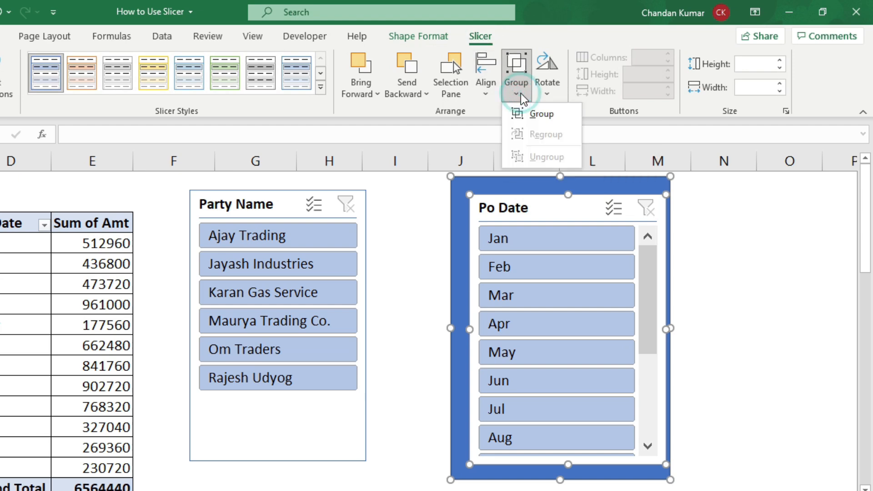
{"action": "left_click", "coordinate": [560, 116]}
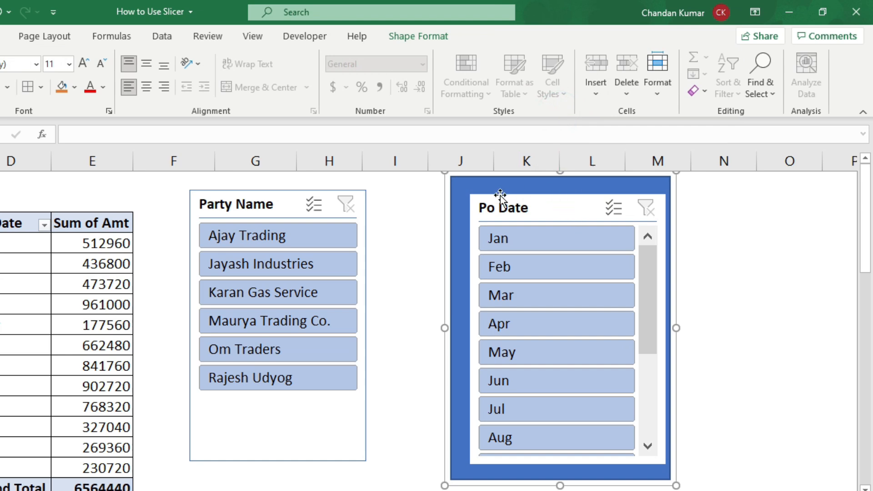
{"action": "left_click", "coordinate": [475, 200]}
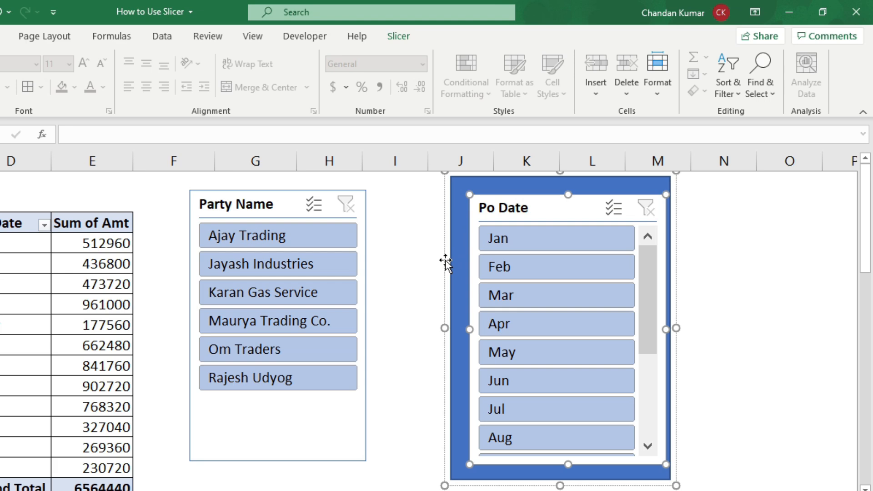
{"action": "mouse_move", "coordinate": [445, 260]}
{"action": "left_mouse_down"}
{"action": "mouse_move", "coordinate": [615, 260]}
{"action": "mouse_move", "coordinate": [567, 281]}
{"action": "mouse_move", "coordinate": [442, 265]}
{"action": "mouse_move", "coordinate": [492, 259]}
{"action": "mouse_move", "coordinate": [437, 269]}
{"action": "left_mouse_up"}
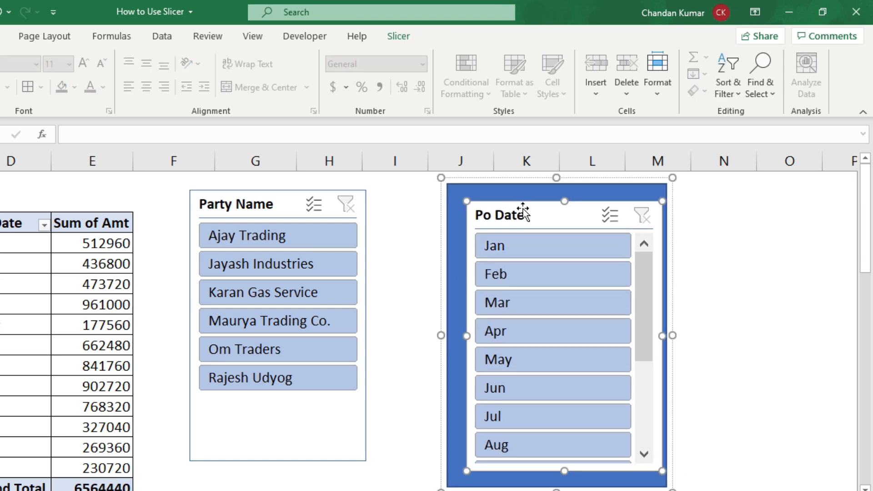
Ungroup the Po Date slicer and its rectangle, and try to rotate both objects right by 90°
{"action": "left_click", "coordinate": [400, 37]}
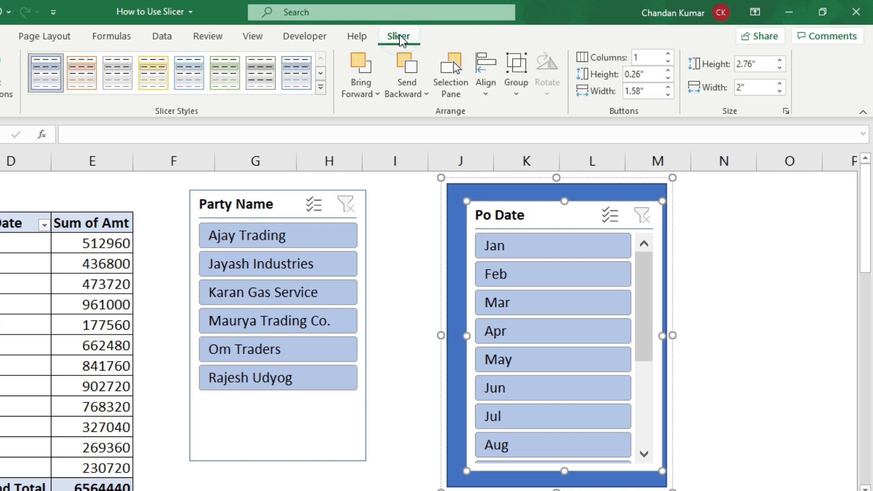
{"action": "left_click", "coordinate": [515, 97]}
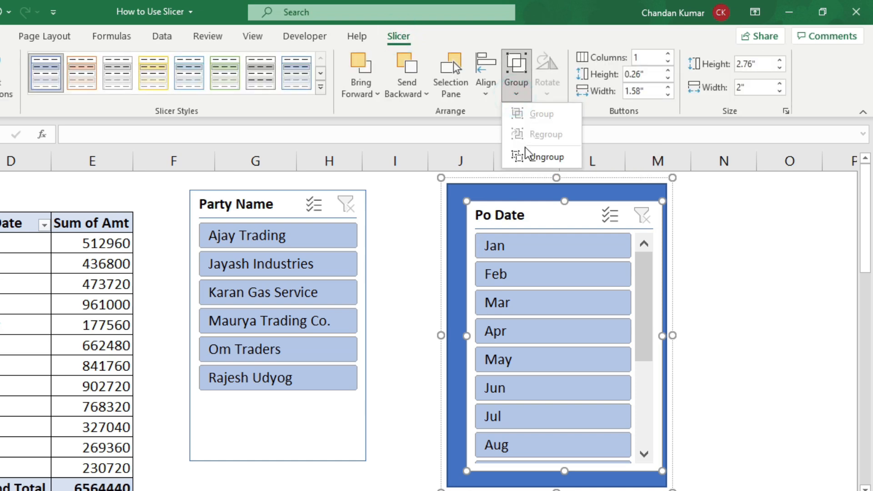
{"action": "left_click", "coordinate": [570, 159]}
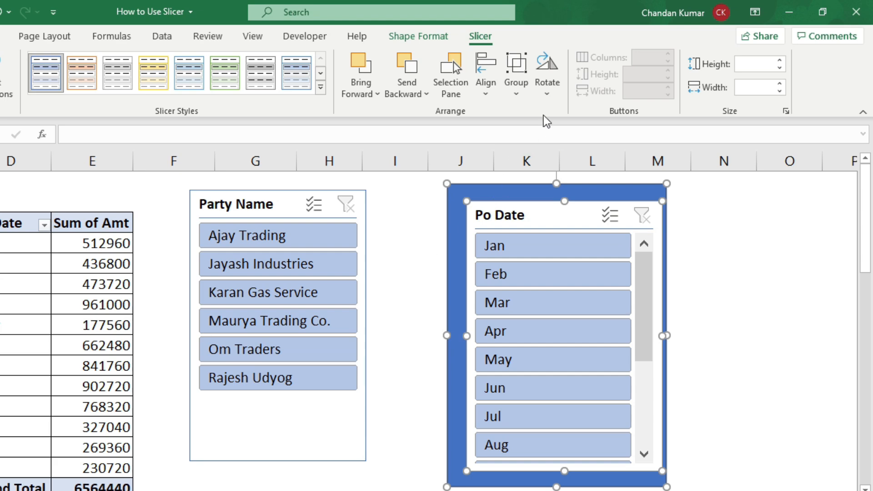
{"action": "left_click", "coordinate": [546, 93]}
{"action": "left_click", "coordinate": [574, 122]}
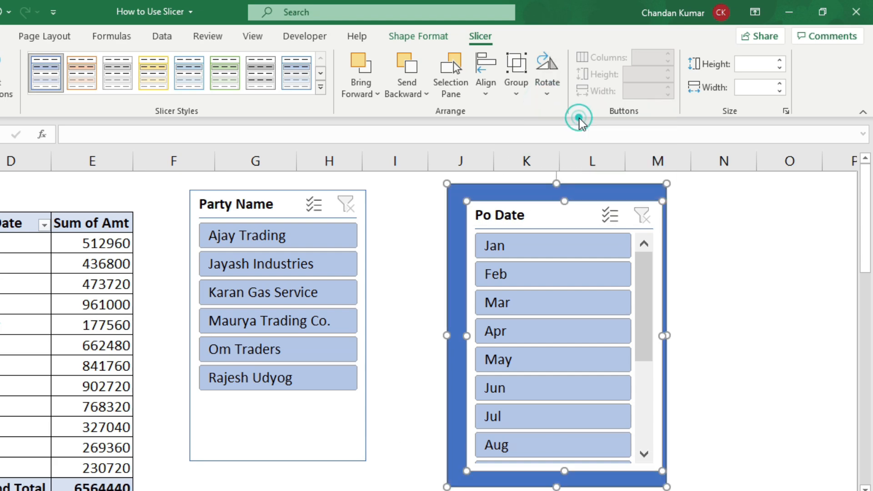
{"action": "left_click", "coordinate": [550, 91]}
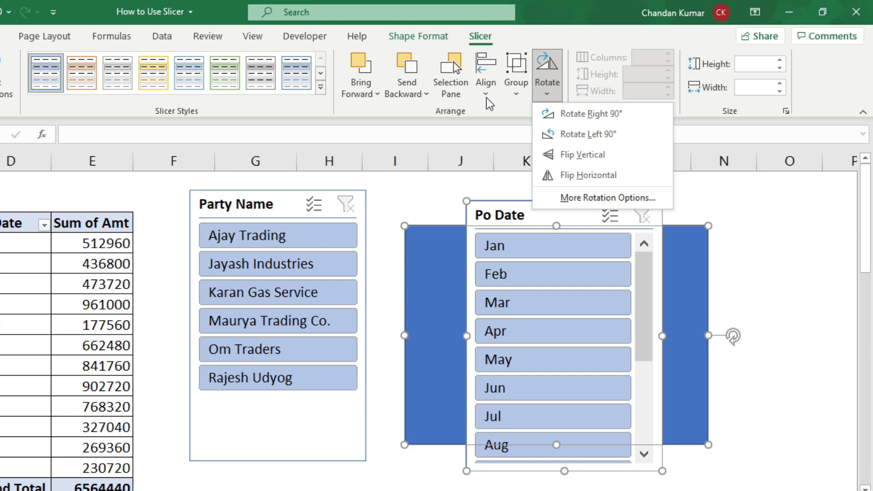
Align the Po Date slicer and the rotated rectangle first by their top edges and then by their right edges
{"action": "left_click", "coordinate": [486, 91]}
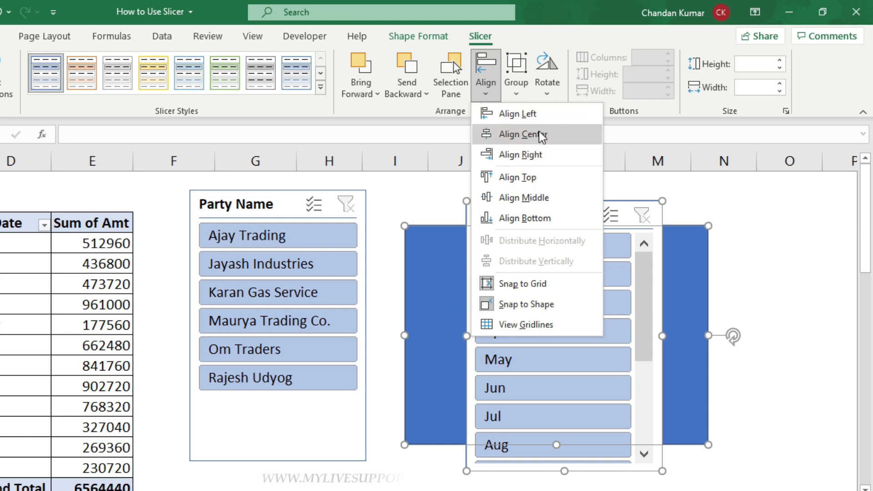
{"action": "left_click", "coordinate": [521, 178]}
{"action": "left_click", "coordinate": [485, 84]}
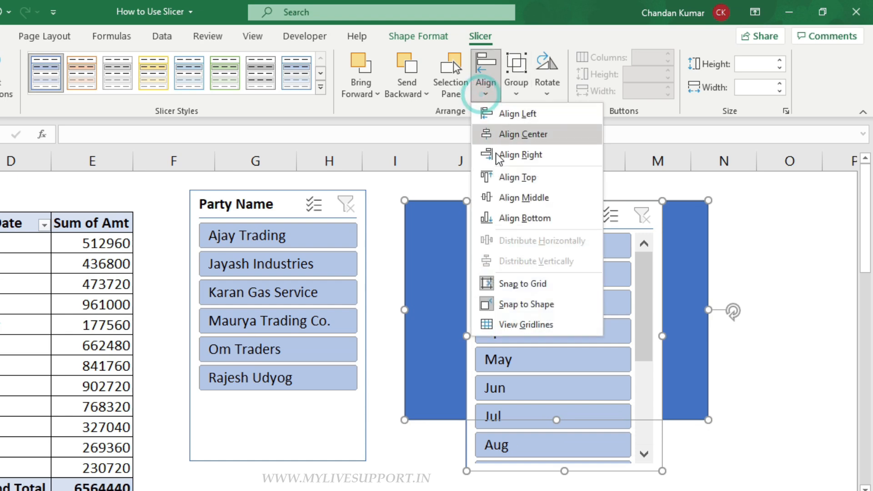
{"action": "left_click", "coordinate": [515, 154]}
{"action": "left_click", "coordinate": [485, 83]}
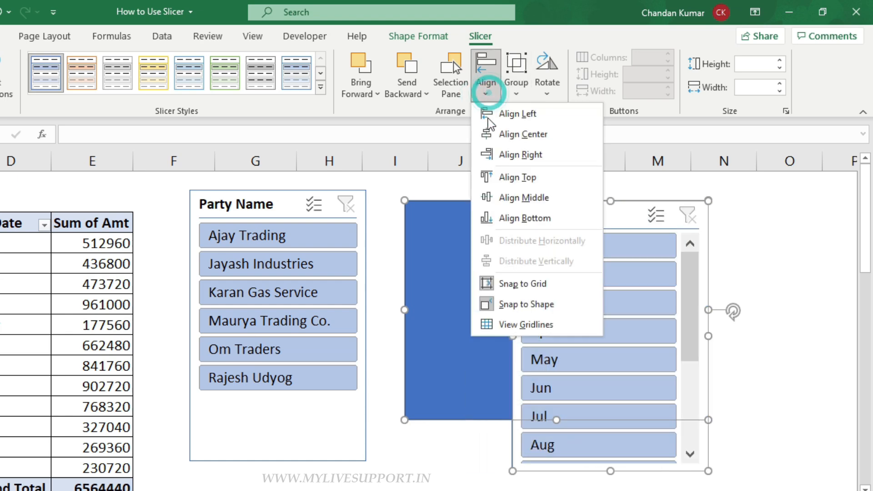
{"action": "left_click", "coordinate": [506, 156]}
Try the middle, top and bottom alignments in turn on the Po Date slicer and the rectangle
{"action": "left_click", "coordinate": [486, 87]}
{"action": "left_click", "coordinate": [519, 206]}
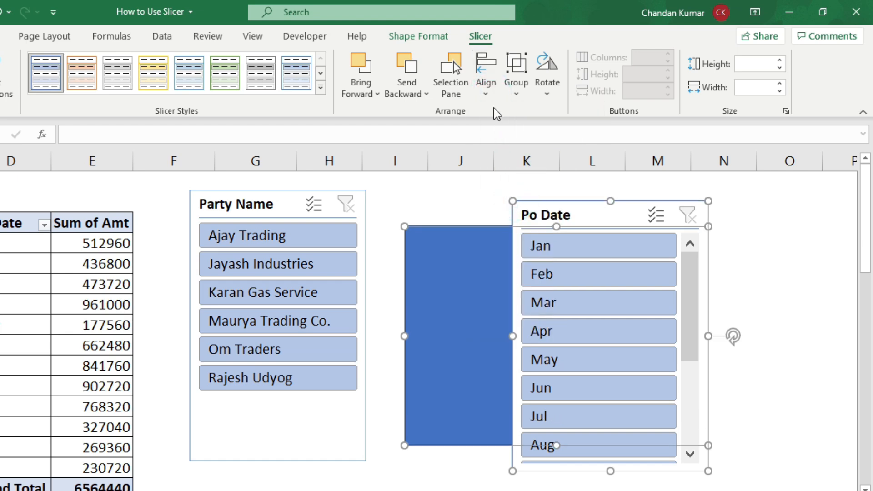
{"action": "left_click", "coordinate": [485, 86]}
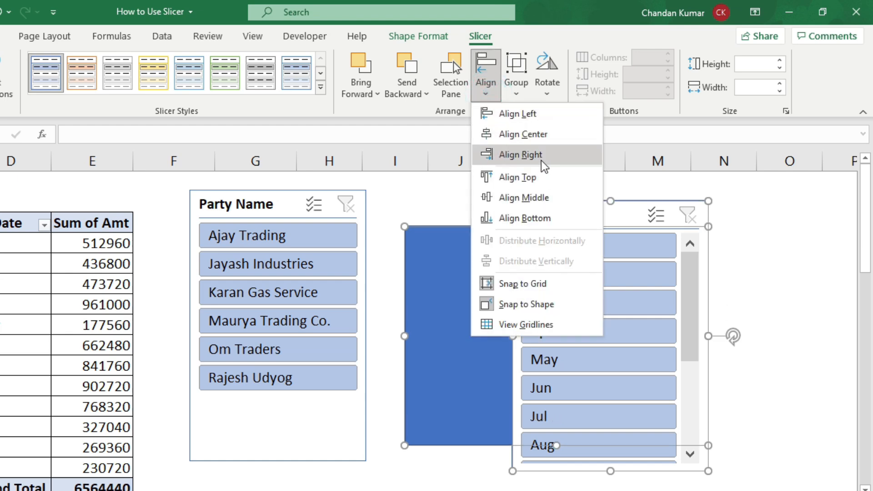
{"action": "left_click", "coordinate": [544, 178]}
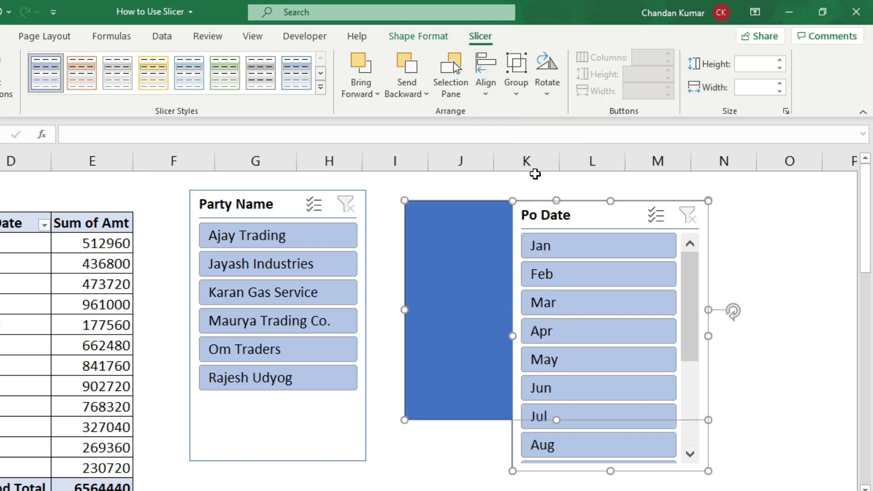
{"action": "left_click", "coordinate": [487, 94]}
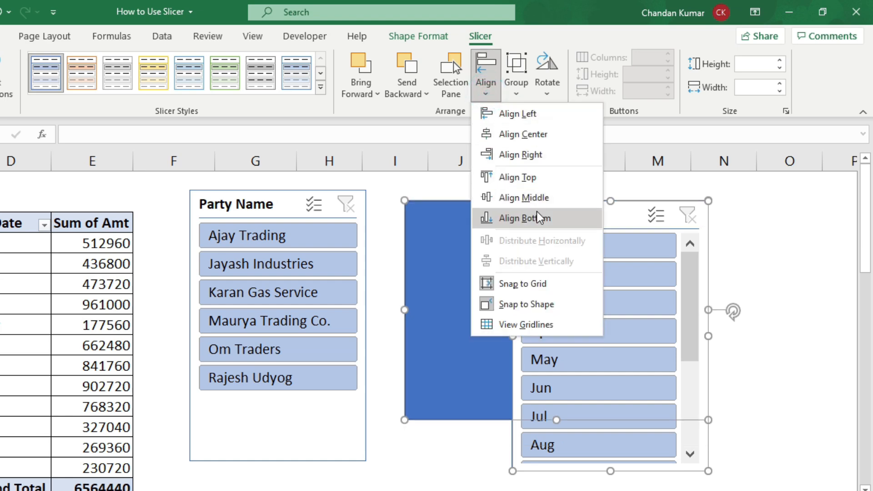
{"action": "left_click", "coordinate": [578, 226]}
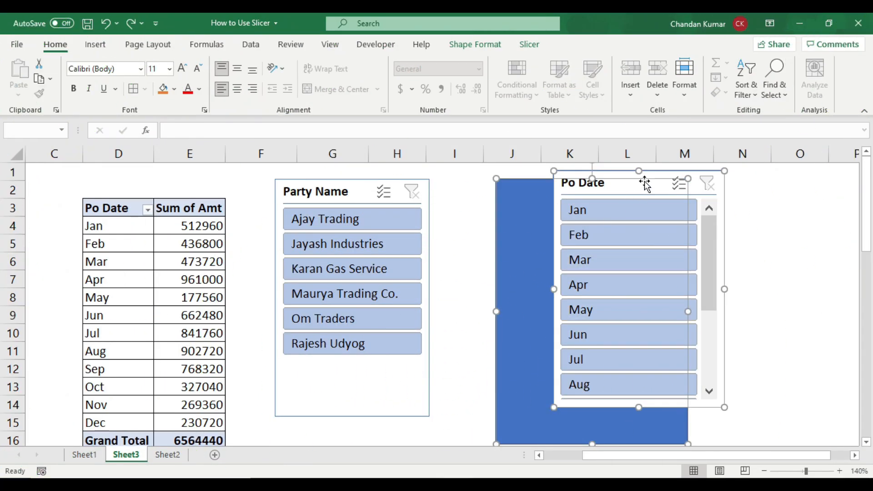
Place the Po Date slicer back inside the upright rectangle and shorten the rectangle's lower edge so it frames the slicer evenly
{"action": "left_click_drag", "start_coordinate": [645, 186], "coordinate": [665, 173]}
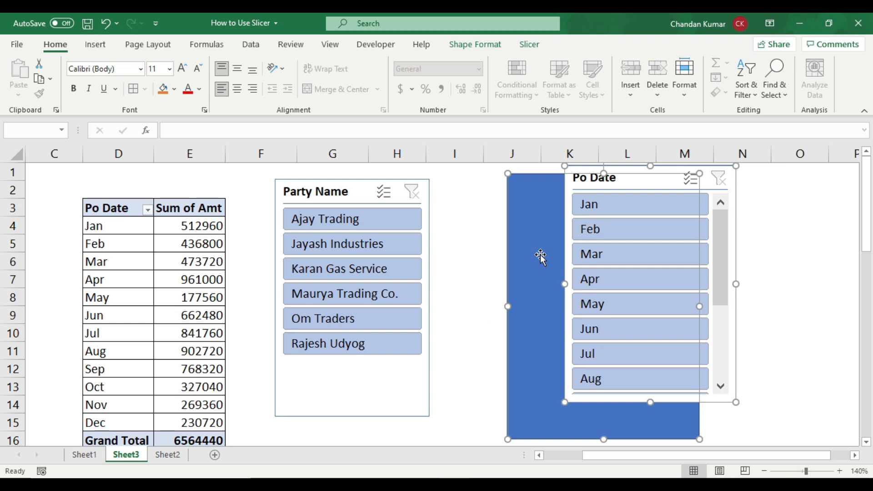
{"action": "left_click", "coordinate": [467, 285]}
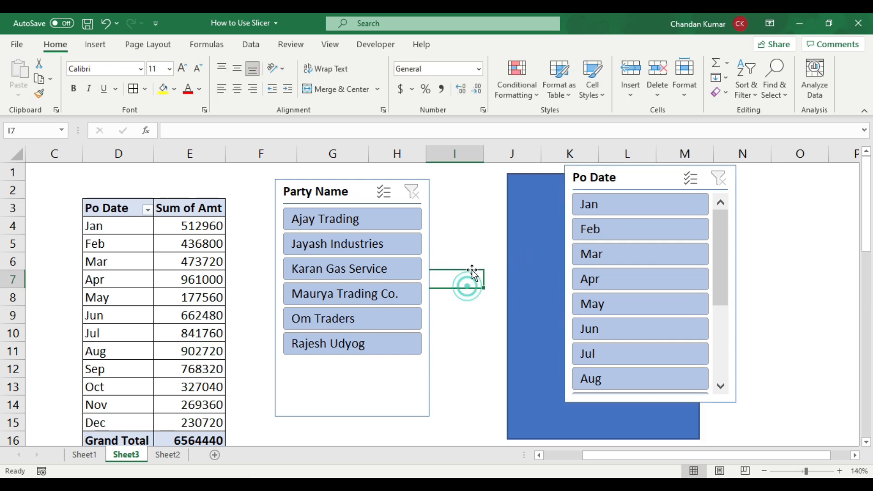
{"action": "left_click_drag", "start_coordinate": [646, 176], "coordinate": [597, 193]}
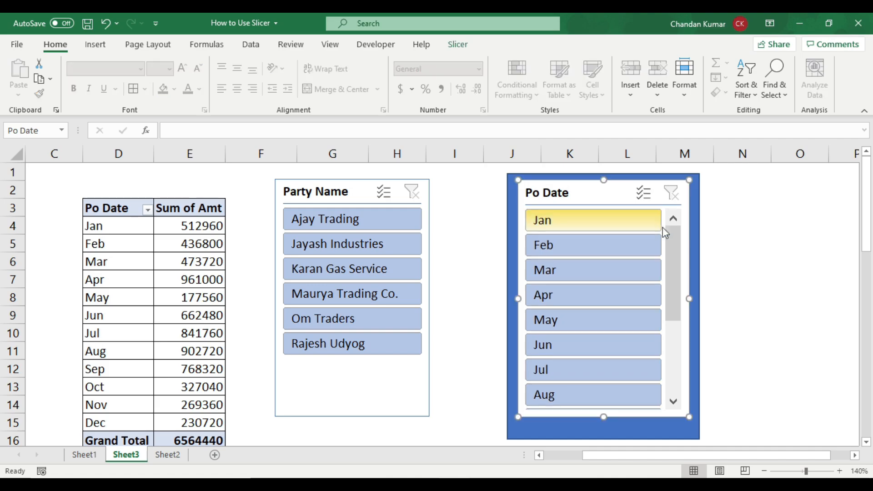
{"action": "left_click", "coordinate": [693, 223]}
{"action": "left_click_drag", "start_coordinate": [605, 440], "coordinate": [607, 425]}
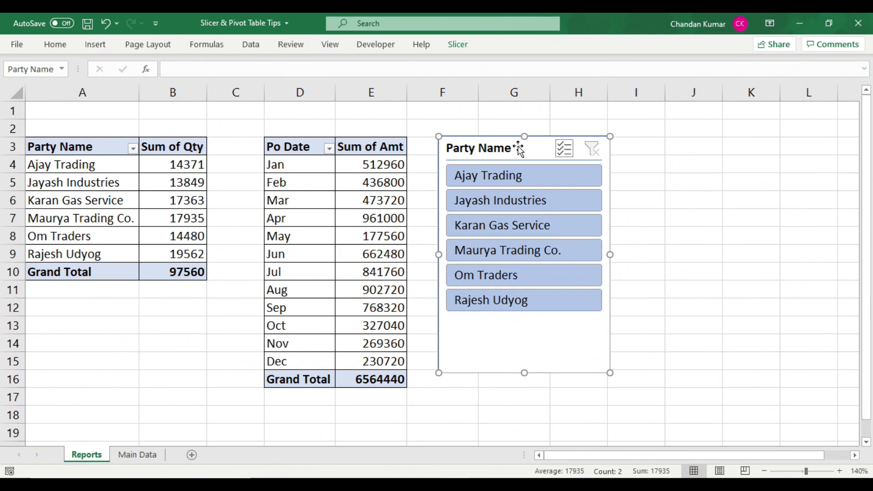
On the Reports sheet, move the Party Name slicer over columns H to K and select a cell in the month-wise pivot table
{"action": "left_click_drag", "start_coordinate": [519, 148], "coordinate": [664, 147]}
{"action": "left_click", "coordinate": [290, 147]}
{"action": "left_click", "coordinate": [293, 170]}
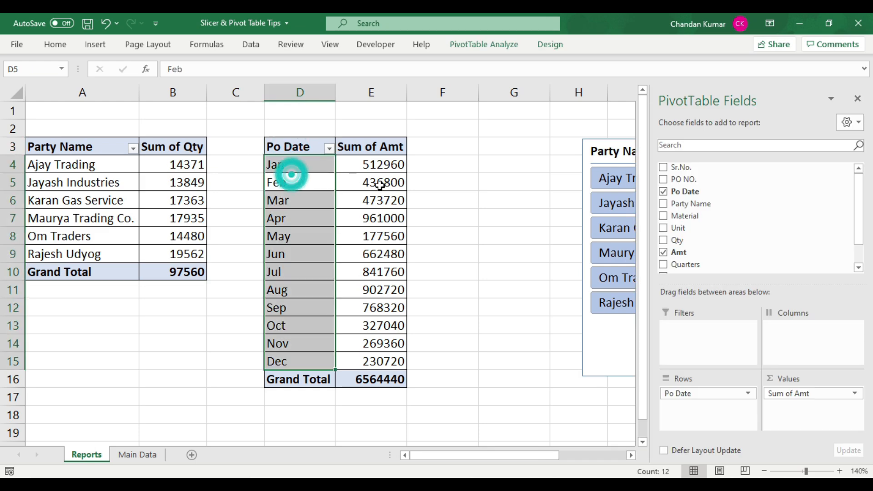
{"action": "left_click", "coordinate": [357, 182]}
{"action": "left_click", "coordinate": [359, 221]}
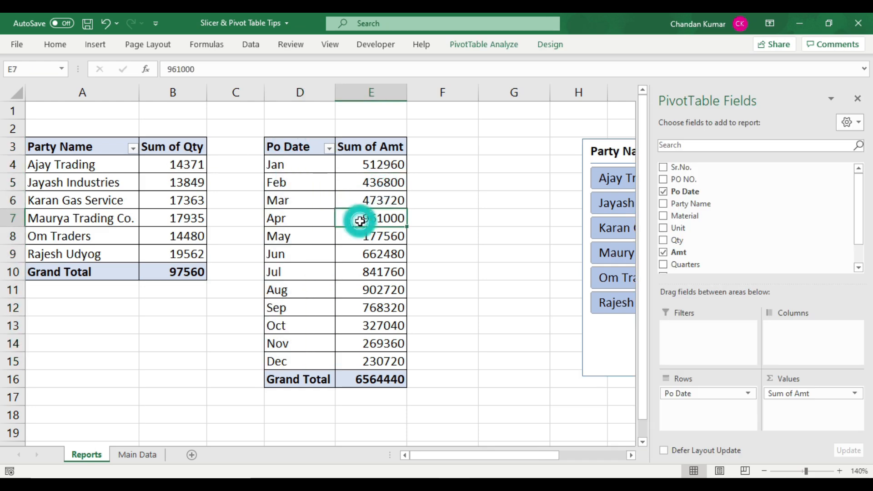
{"action": "left_click", "coordinate": [305, 218]}
{"action": "left_click_drag", "start_coordinate": [290, 146], "coordinate": [376, 343]}
{"action": "left_click", "coordinate": [326, 254]}
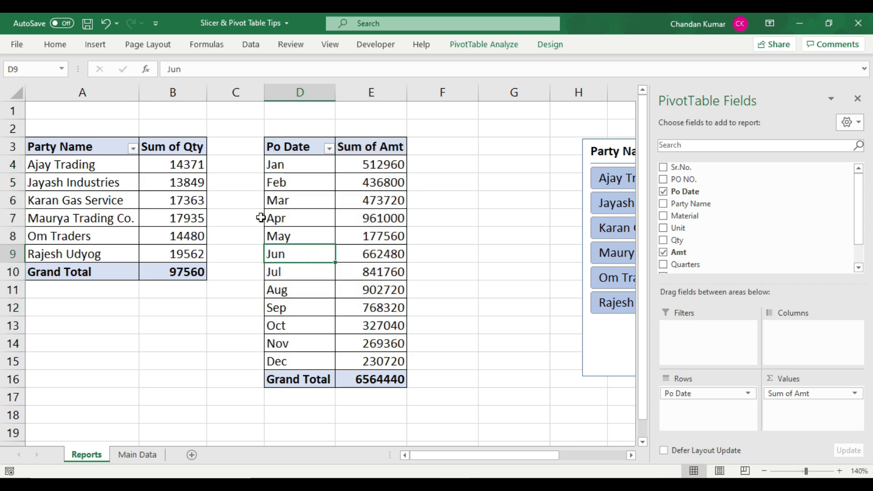
Insert a 2-D clustered column chart from the month-wise pivot table and close the PivotChart Fields pane
{"action": "left_click", "coordinate": [95, 45]}
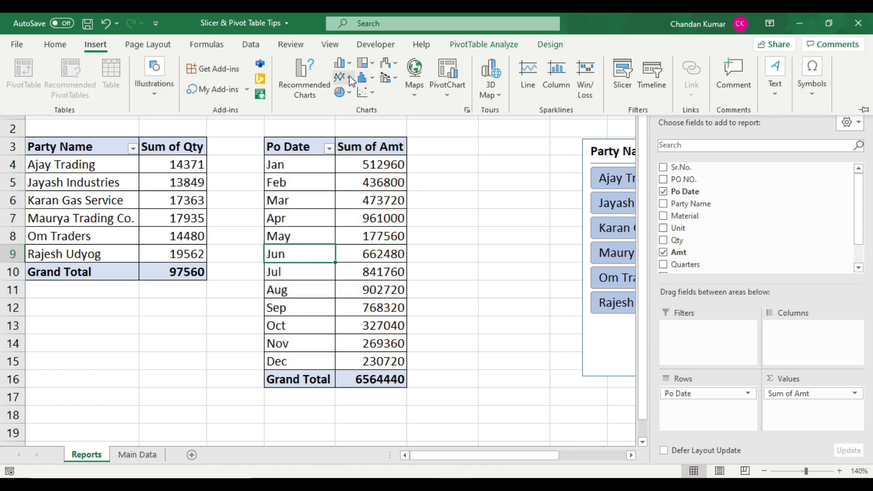
{"action": "left_click", "coordinate": [343, 63]}
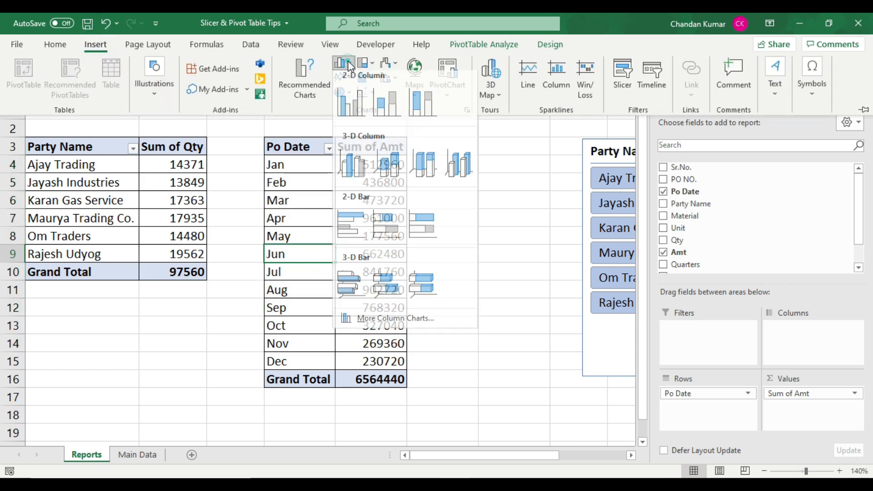
{"action": "left_click", "coordinate": [351, 111]}
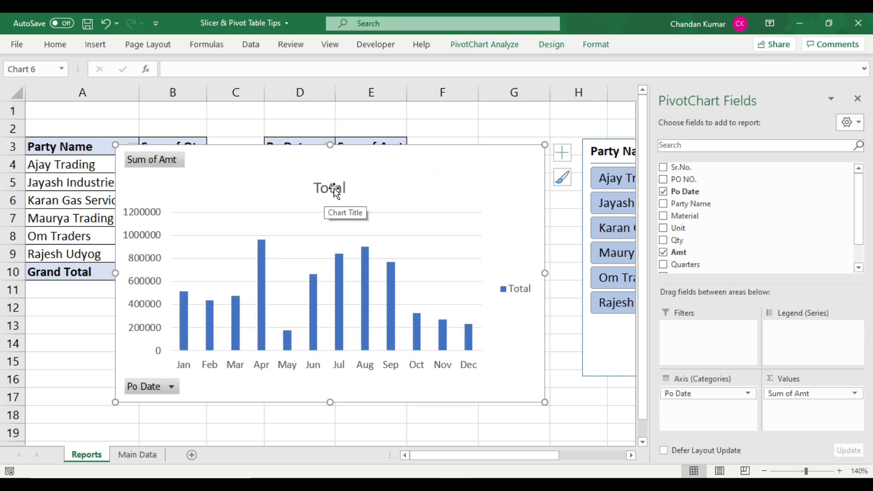
{"action": "left_click", "coordinate": [859, 100]}
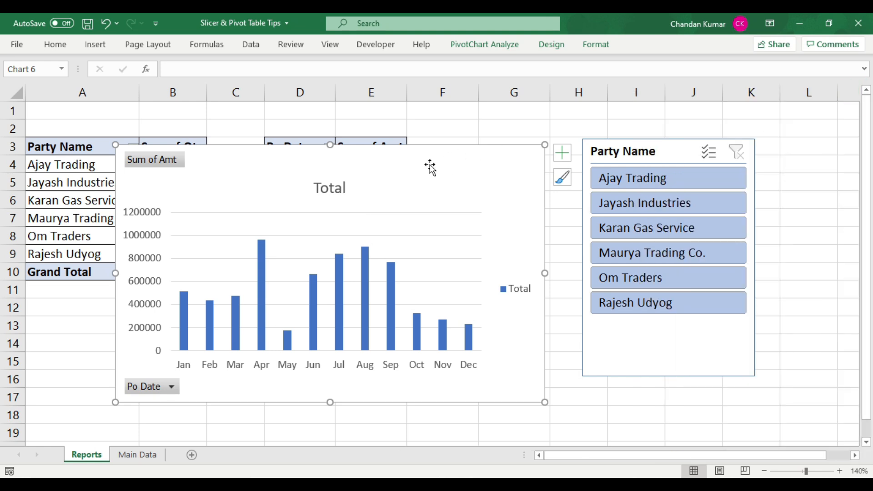
Delete the chart title and the Total legend from the pivot chart
{"action": "left_click", "coordinate": [333, 187]}
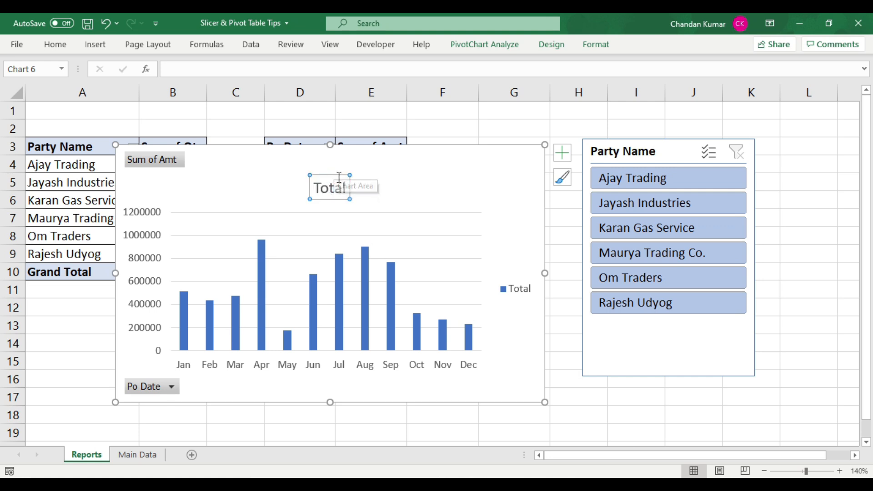
{"action": "key", "text": "Delete"}
{"action": "left_click", "coordinate": [500, 279]}
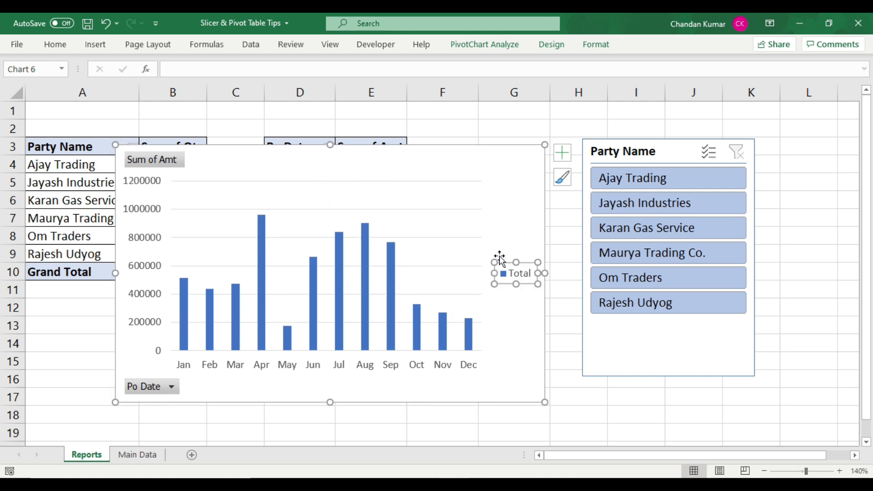
{"action": "key", "text": "Delete"}
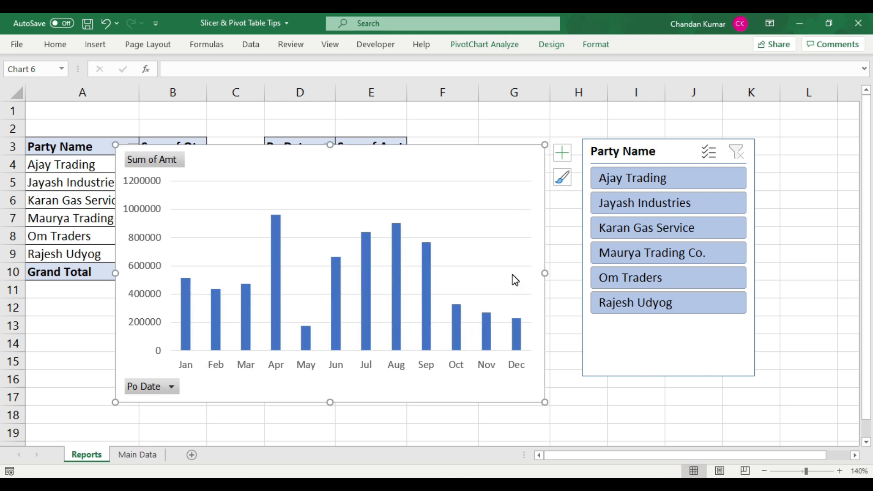
Move the Party Name slicer over columns A and B, and place the pivot chart beside the month-wise table over columns F to L
{"action": "left_click_drag", "start_coordinate": [646, 157], "coordinate": [92, 224]}
{"action": "left_click", "coordinate": [340, 164]}
{"action": "left_click_drag", "start_coordinate": [317, 164], "coordinate": [632, 125]}
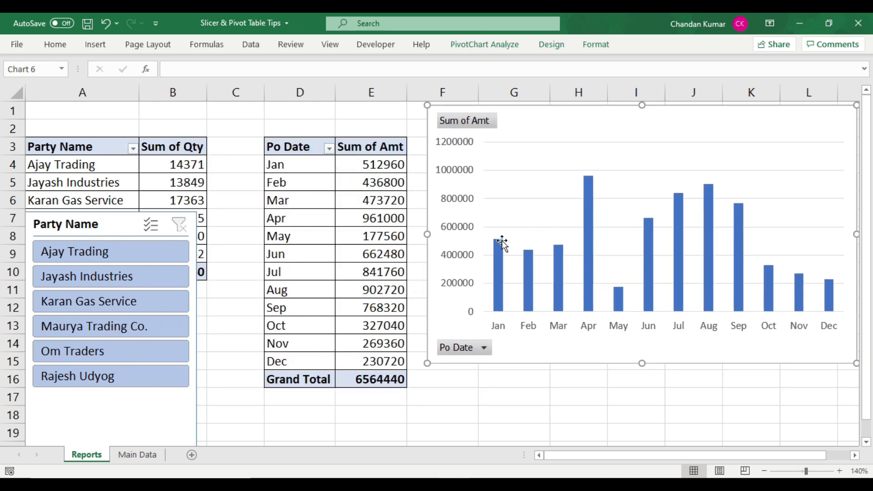
Enlarge the Party Name slicer and position it so that it covers the party-wise pivot table
{"action": "left_click_drag", "start_coordinate": [103, 223], "coordinate": [120, 123]}
{"action": "left_click_drag", "start_coordinate": [213, 349], "coordinate": [241, 397]}
{"action": "left_click_drag", "start_coordinate": [164, 125], "coordinate": [152, 129]}
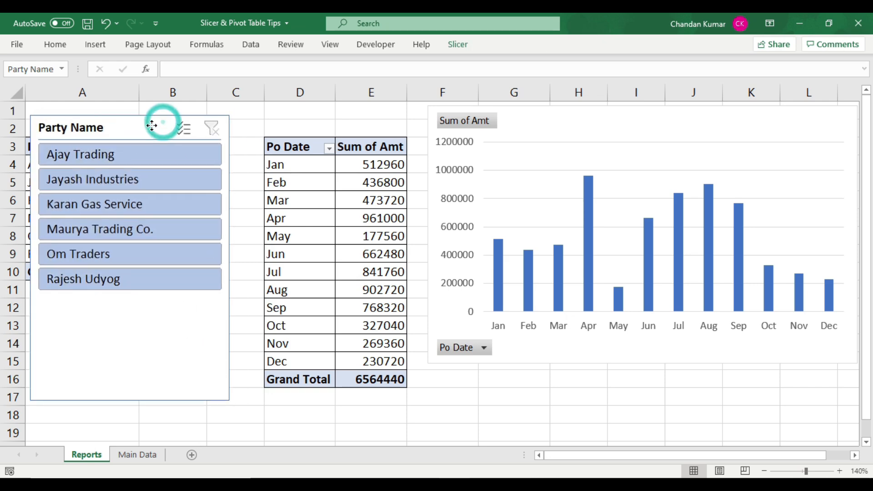
Filter the reports by Ajay Trading, Jayash Industries and Maurya Trading Co. in turn with the Party Name slicer
{"action": "left_click", "coordinate": [140, 160]}
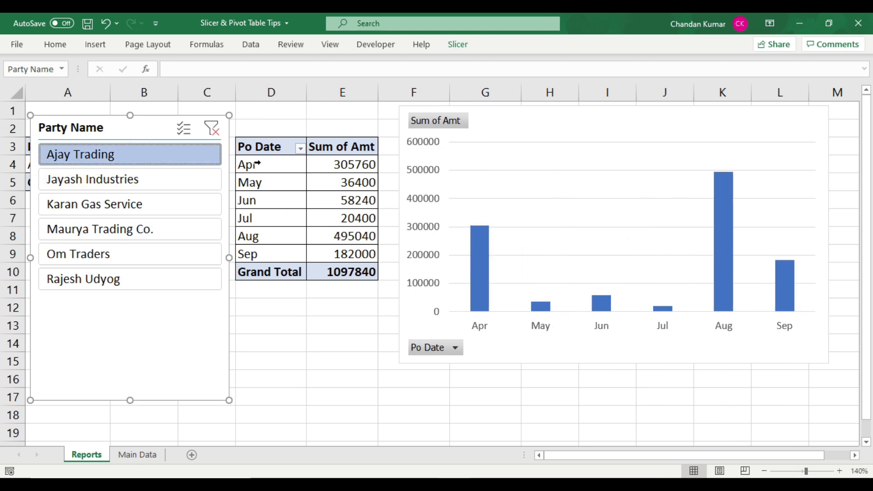
{"action": "left_click_drag", "start_coordinate": [266, 145], "coordinate": [351, 269]}
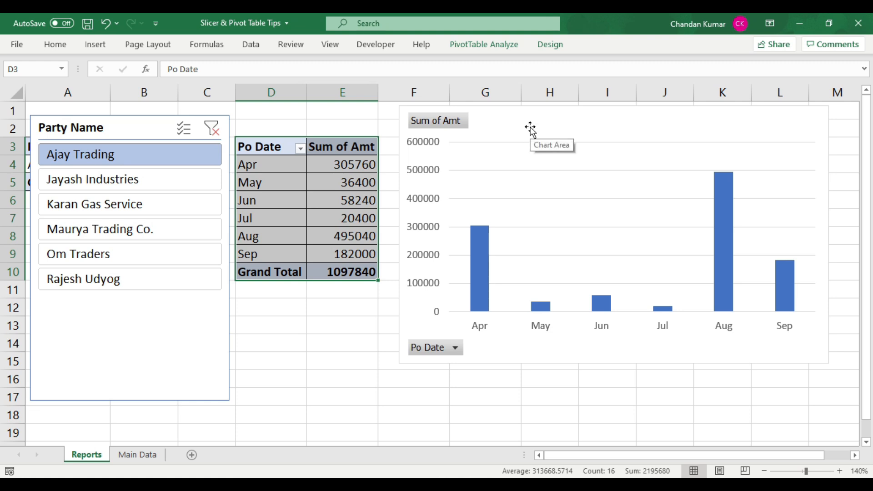
{"action": "left_click", "coordinate": [115, 189]}
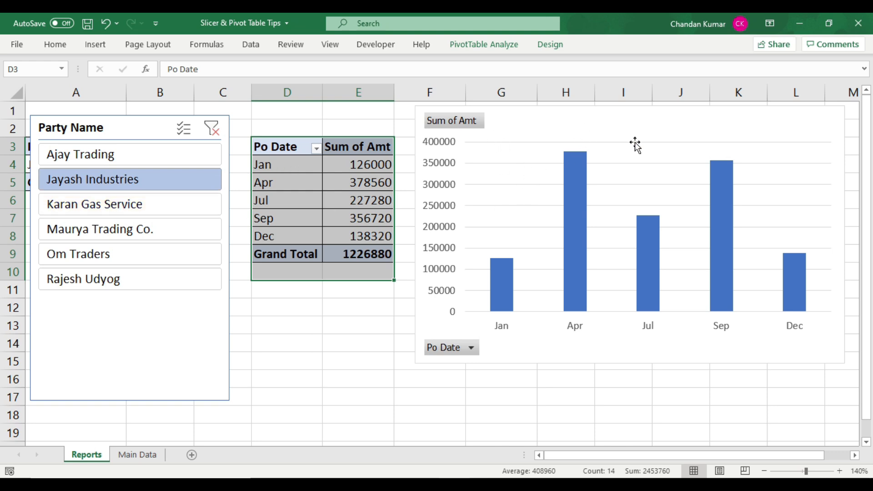
{"action": "left_click", "coordinate": [89, 236]}
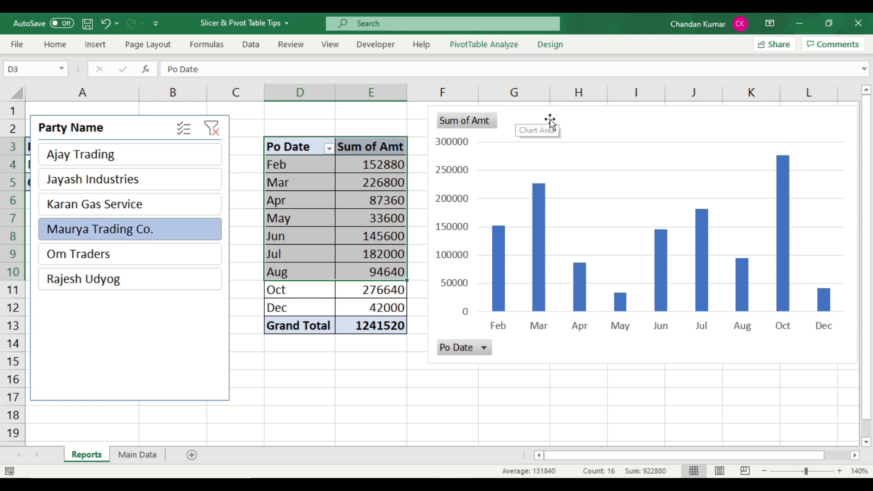
Shorten the Party Name slicer to fit its six items and move it below the party-wise pivot table, starting around row 7
{"action": "left_click", "coordinate": [140, 382]}
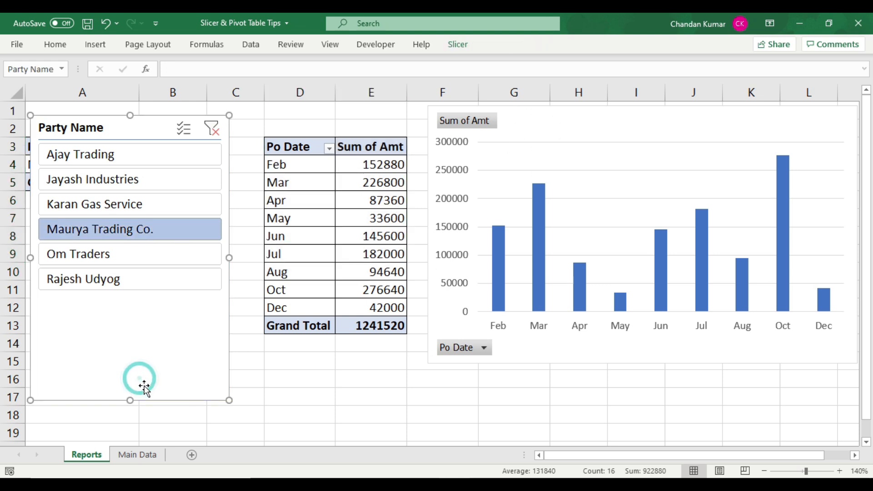
{"action": "left_click_drag", "start_coordinate": [130, 401], "coordinate": [137, 303]}
{"action": "left_click_drag", "start_coordinate": [165, 137], "coordinate": [144, 223]}
{"action": "left_click", "coordinate": [562, 133]}
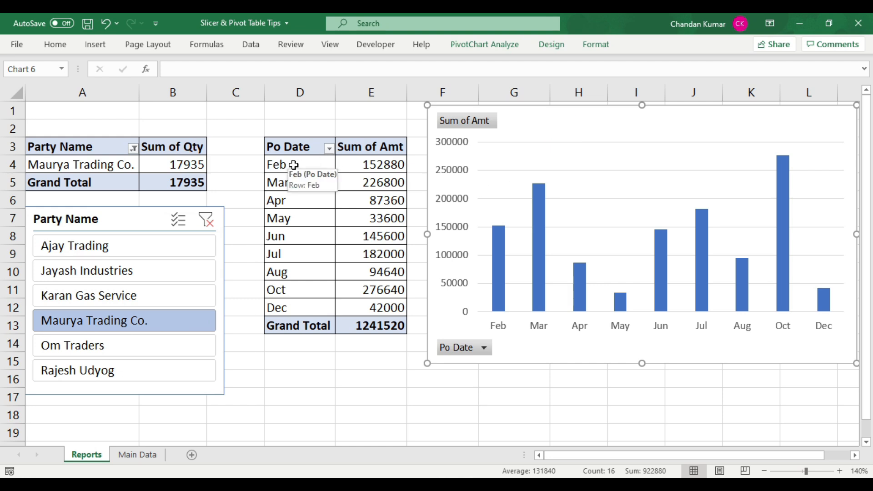
Filter the reports to Ajay Trading with the Party Name slicer and highlight its monthly amounts in the month-wise table
{"action": "left_click_drag", "start_coordinate": [294, 165], "coordinate": [347, 279]}
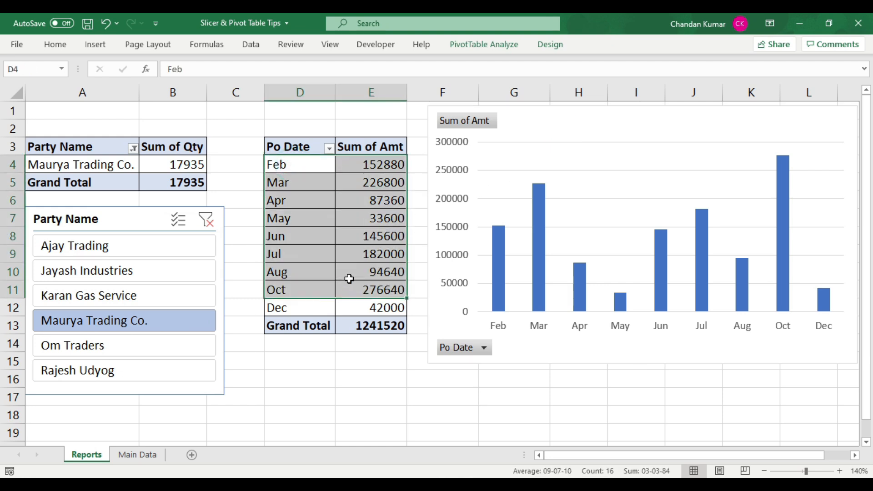
{"action": "left_click", "coordinate": [350, 278]}
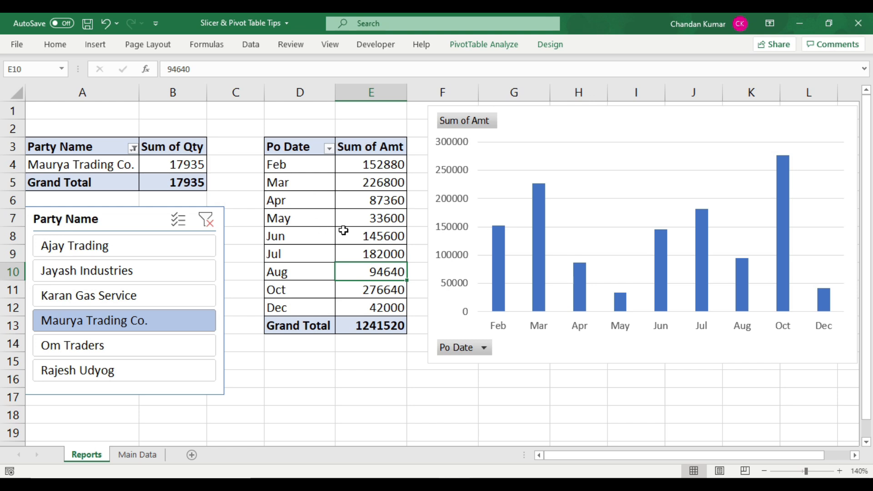
{"action": "left_click", "coordinate": [111, 218]}
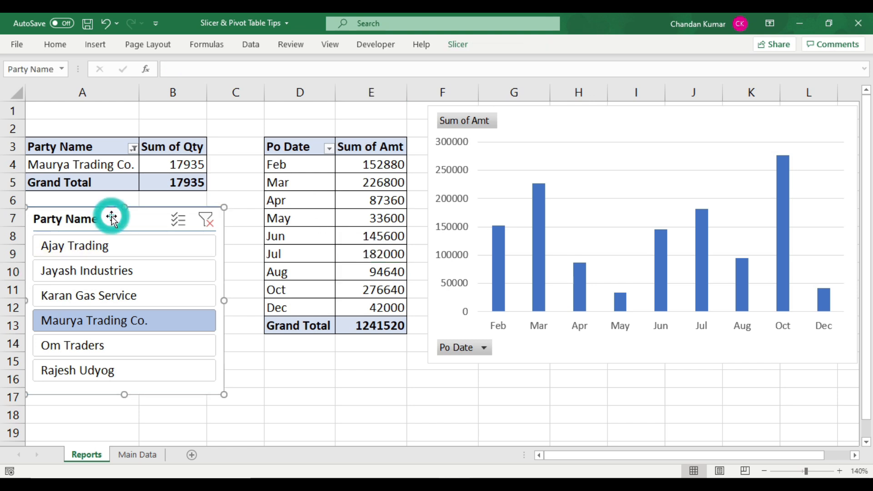
{"action": "left_click", "coordinate": [117, 250]}
{"action": "left_click_drag", "start_coordinate": [253, 166], "coordinate": [343, 251]}
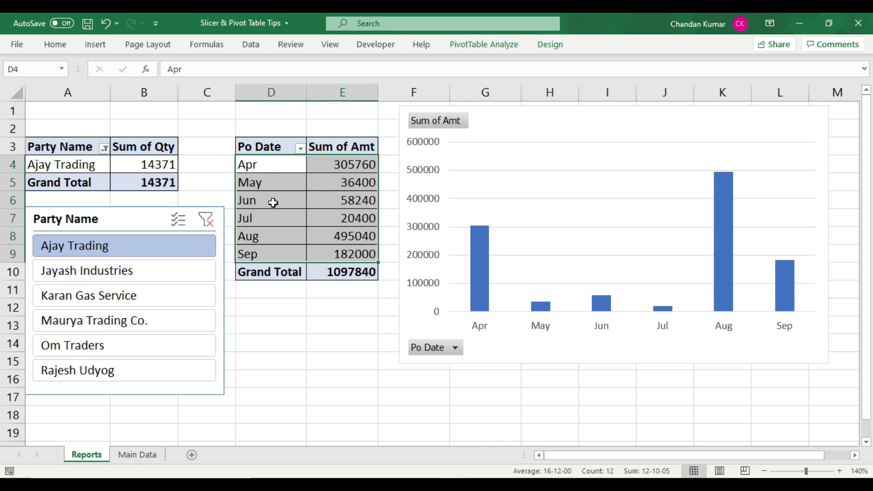
{"action": "left_click", "coordinate": [273, 203]}
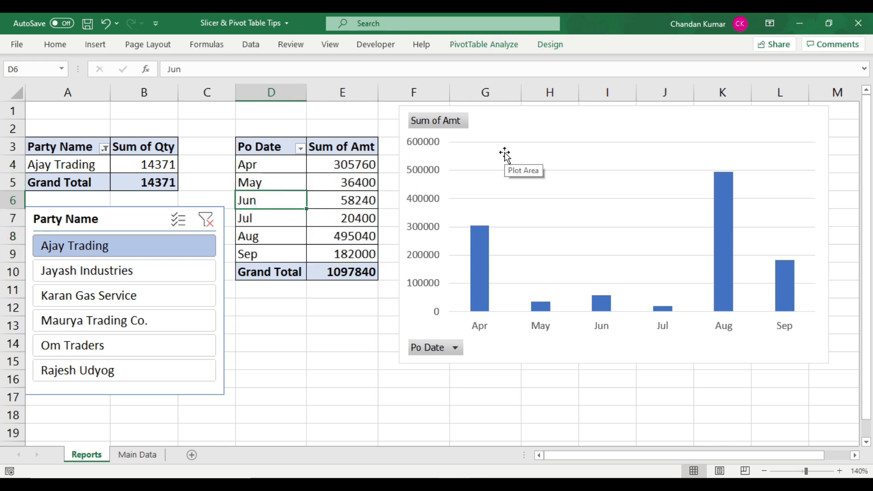